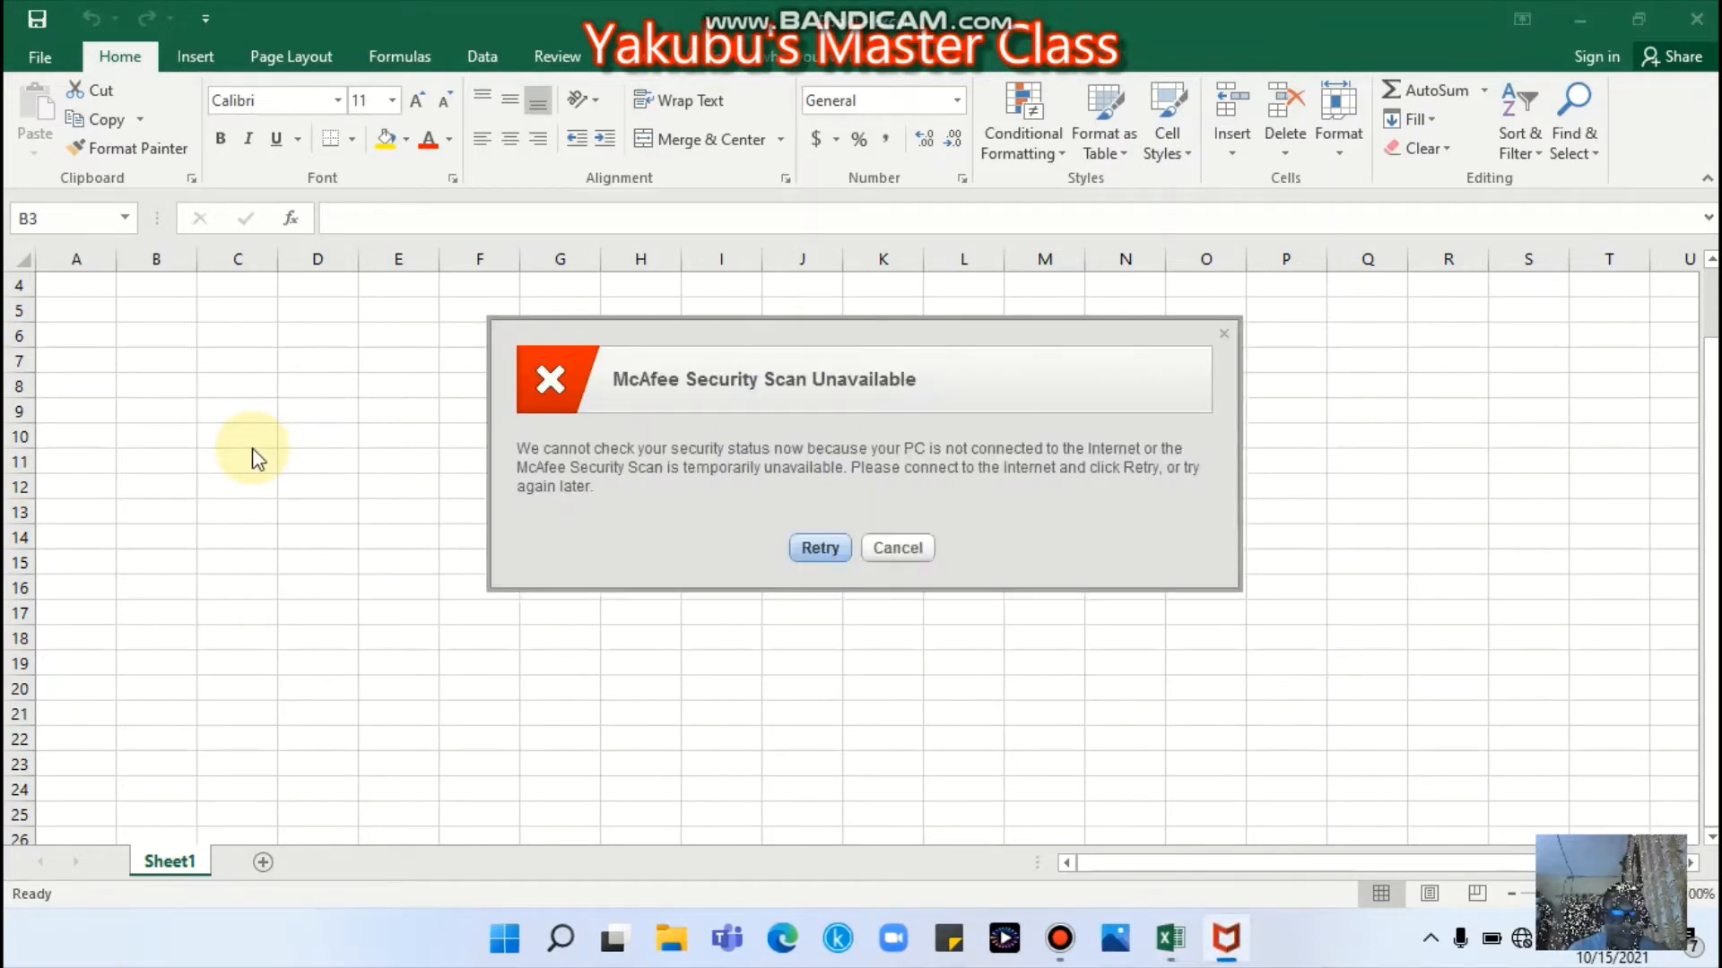
# - Dismiss the security scan alert and save the workbook in the Documents folder as Excl class
pyautogui.click(899, 549)
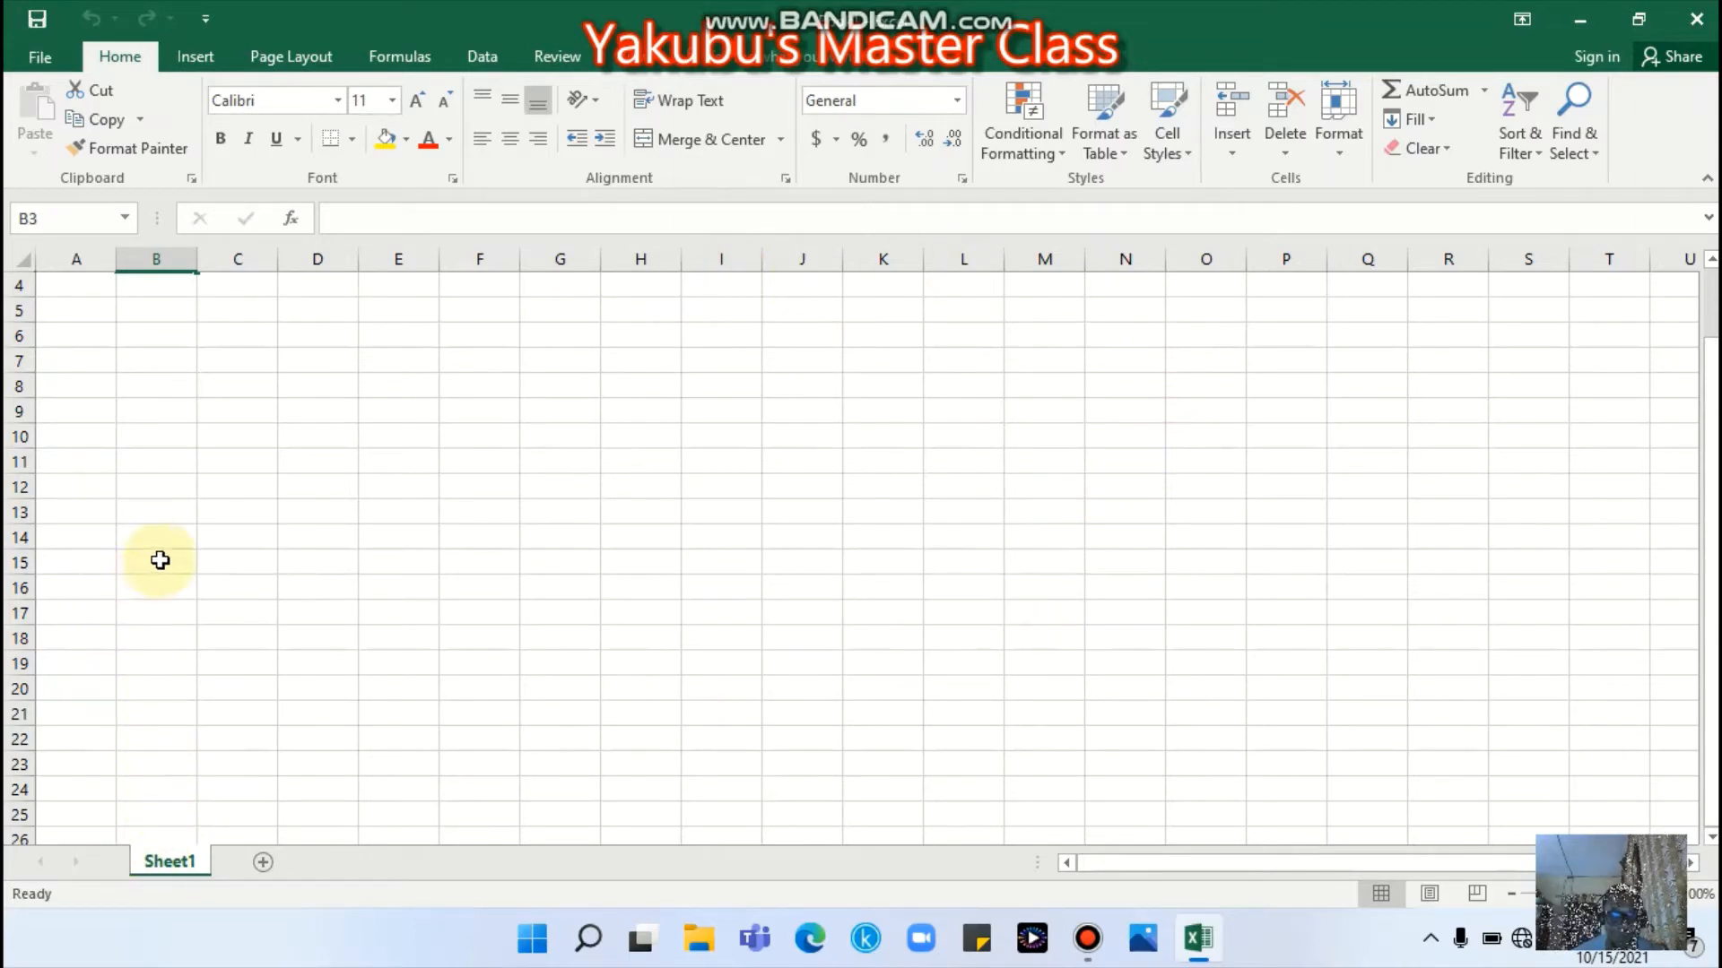
pyautogui.scroll(1, 160, 561)
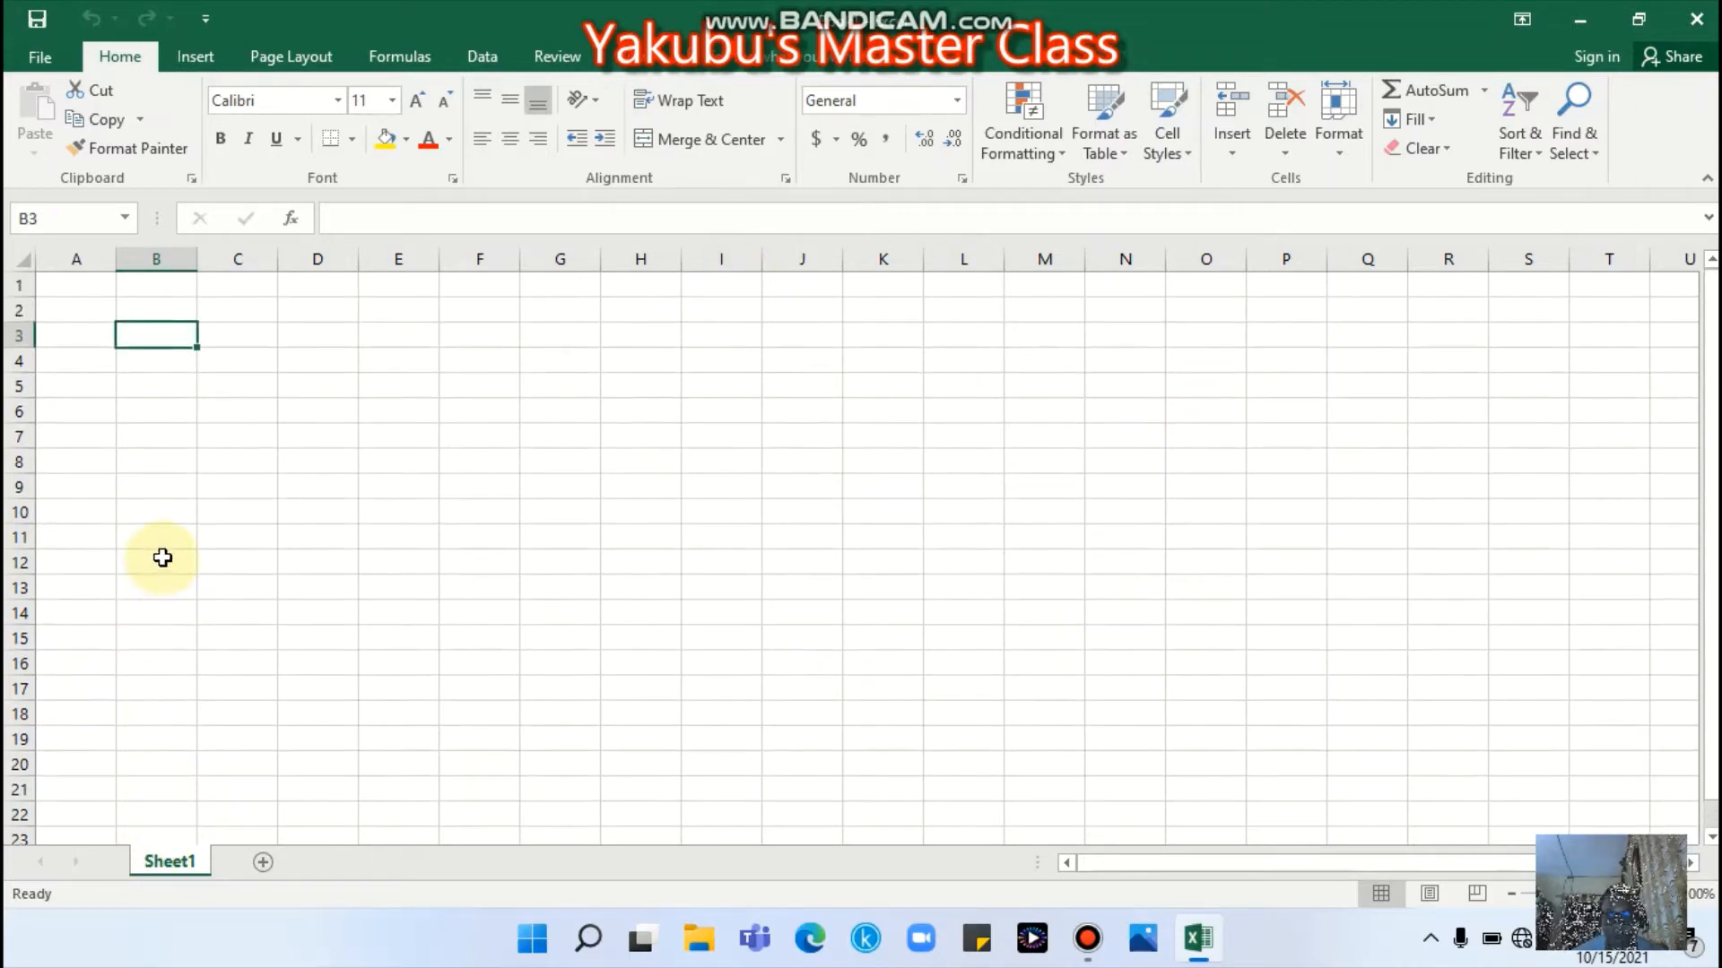
pyautogui.click(34, 25)
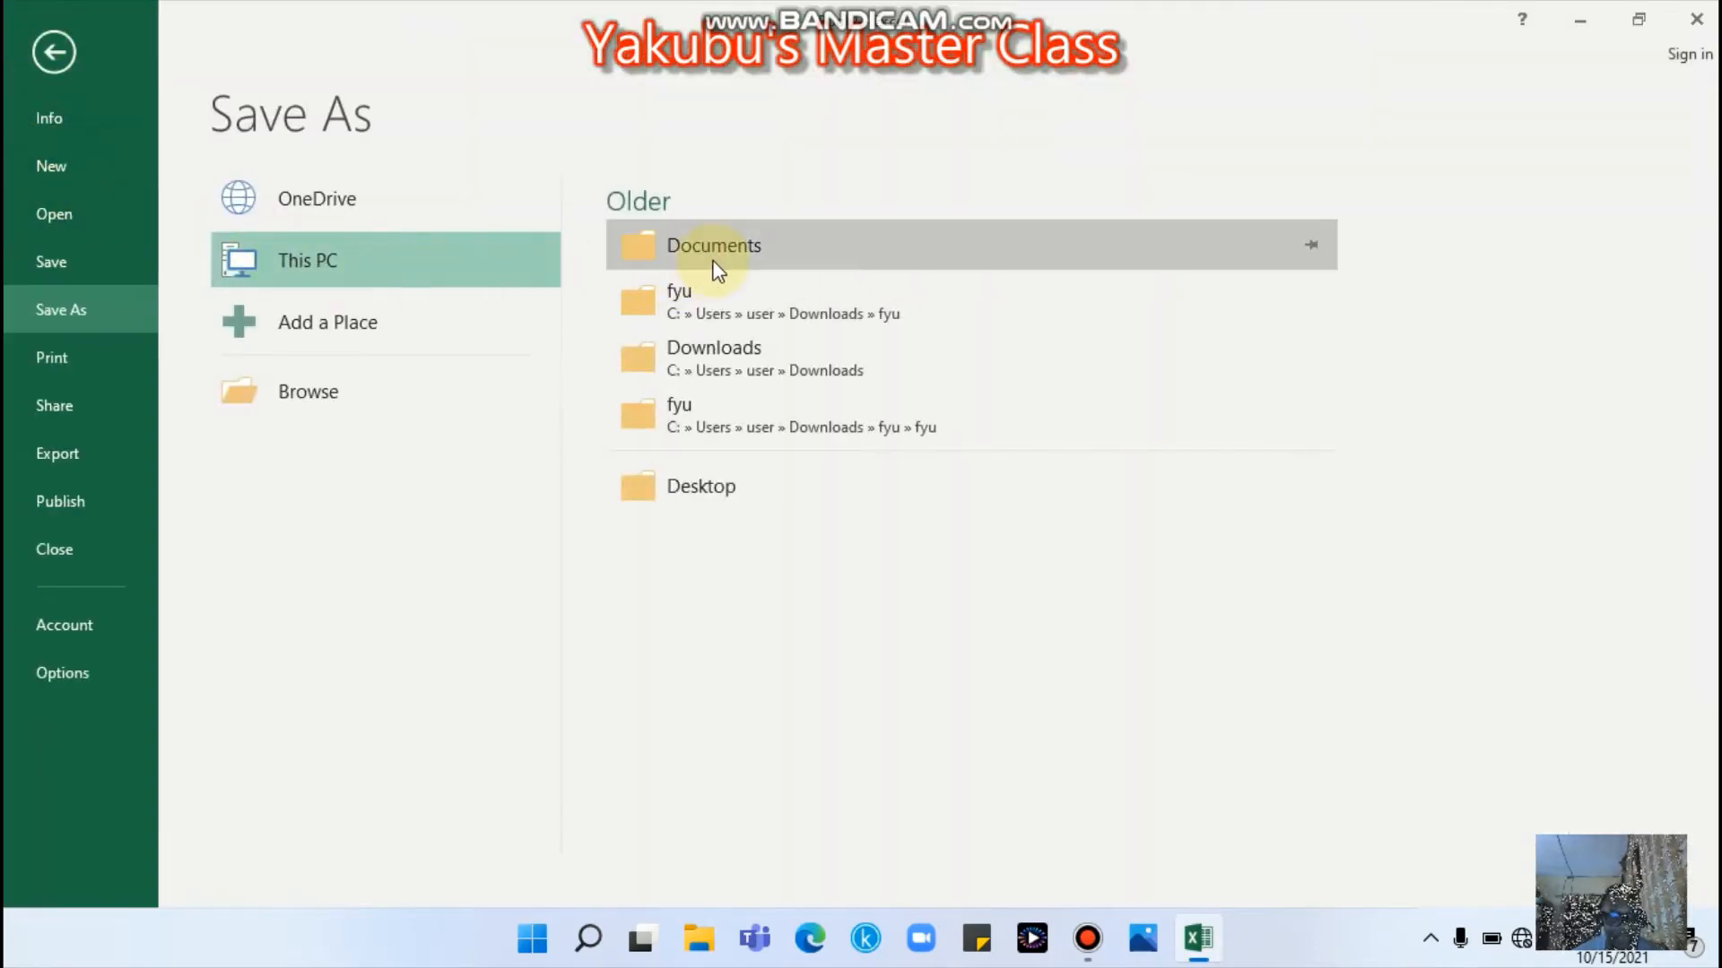
pyautogui.click(715, 260)
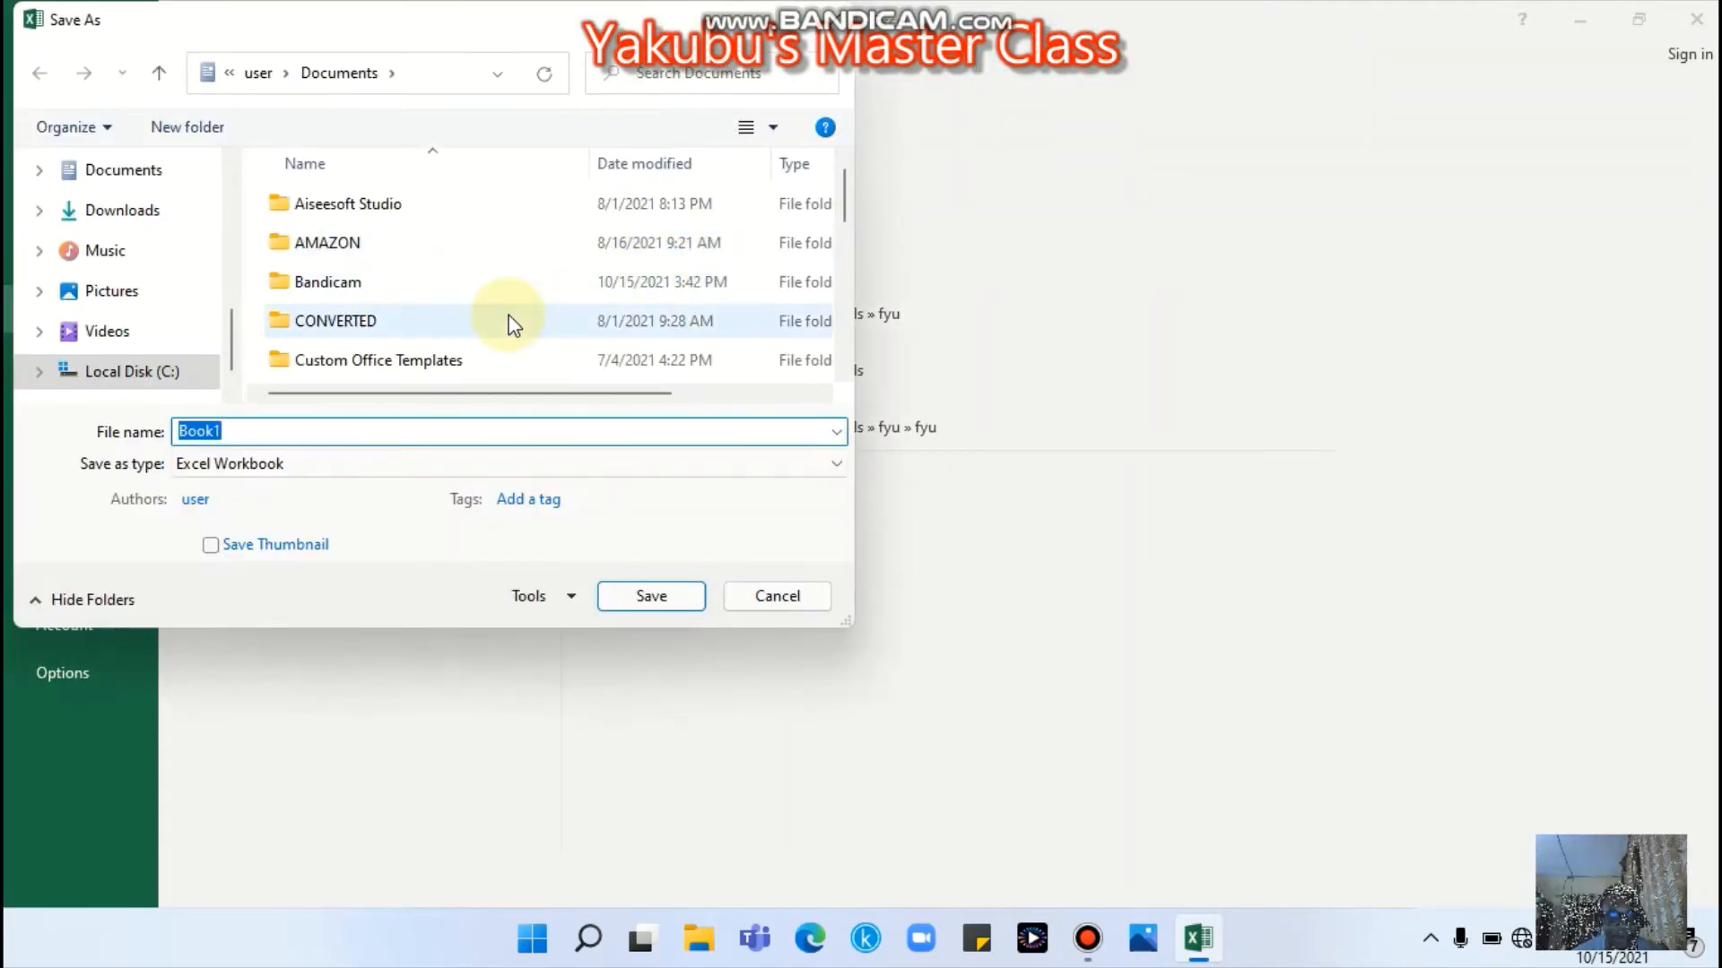
pyautogui.write('Ex')
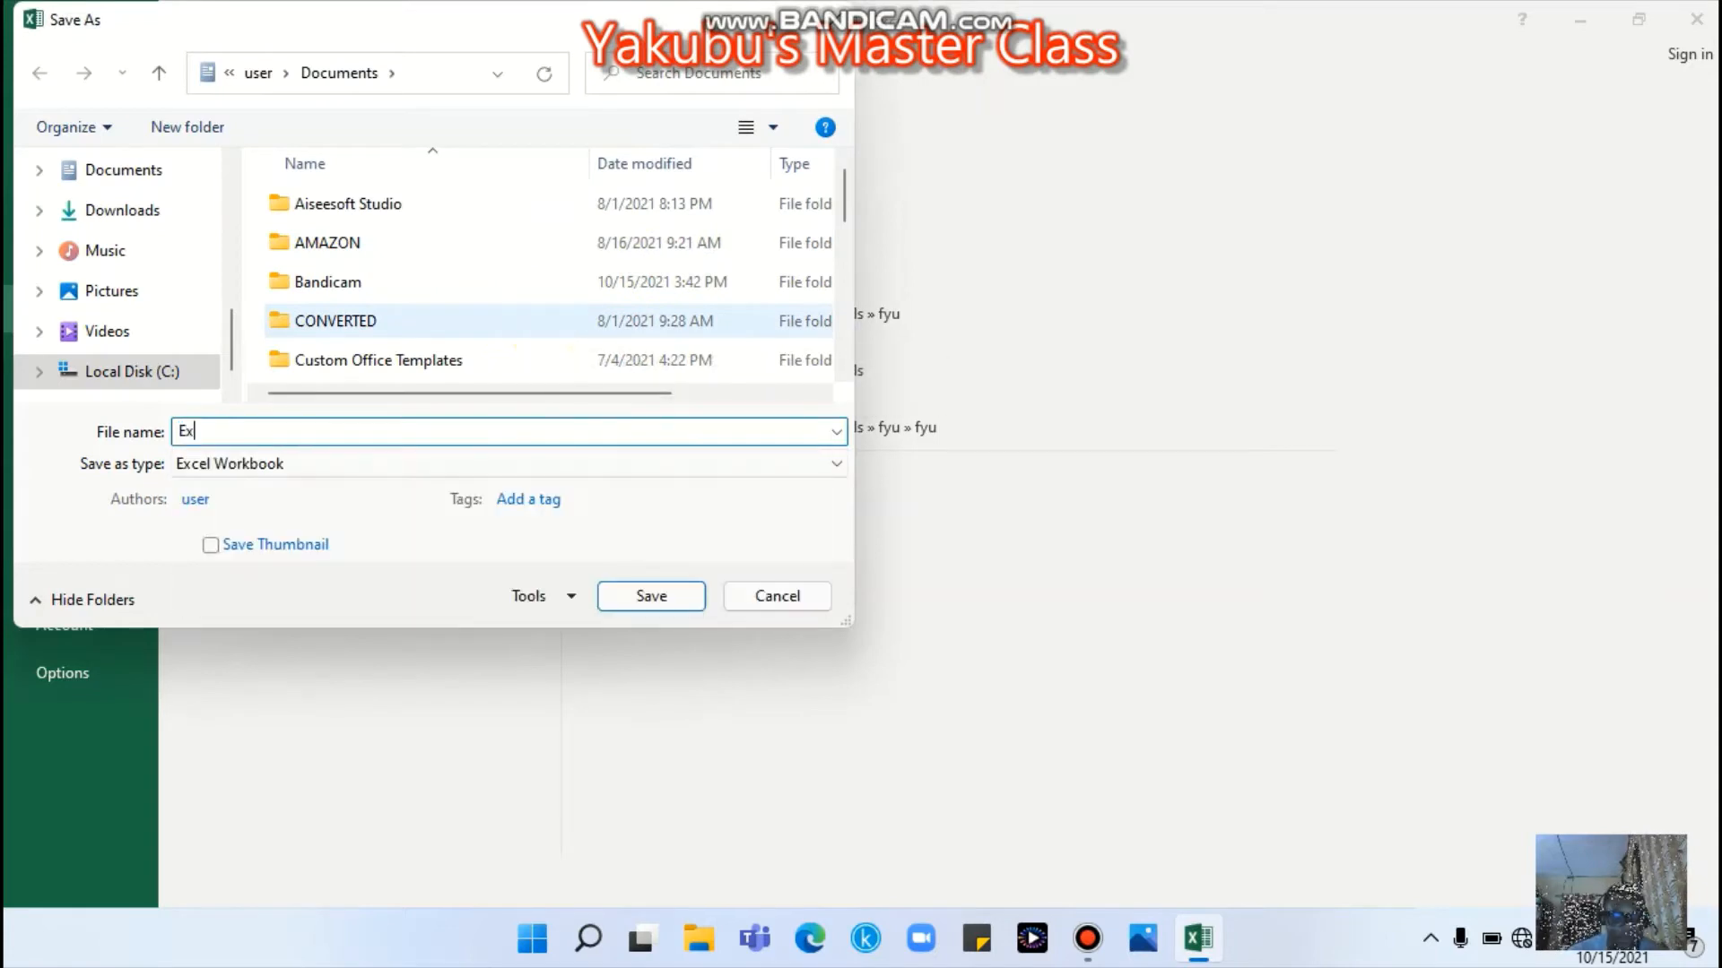
pyautogui.write('cl call')
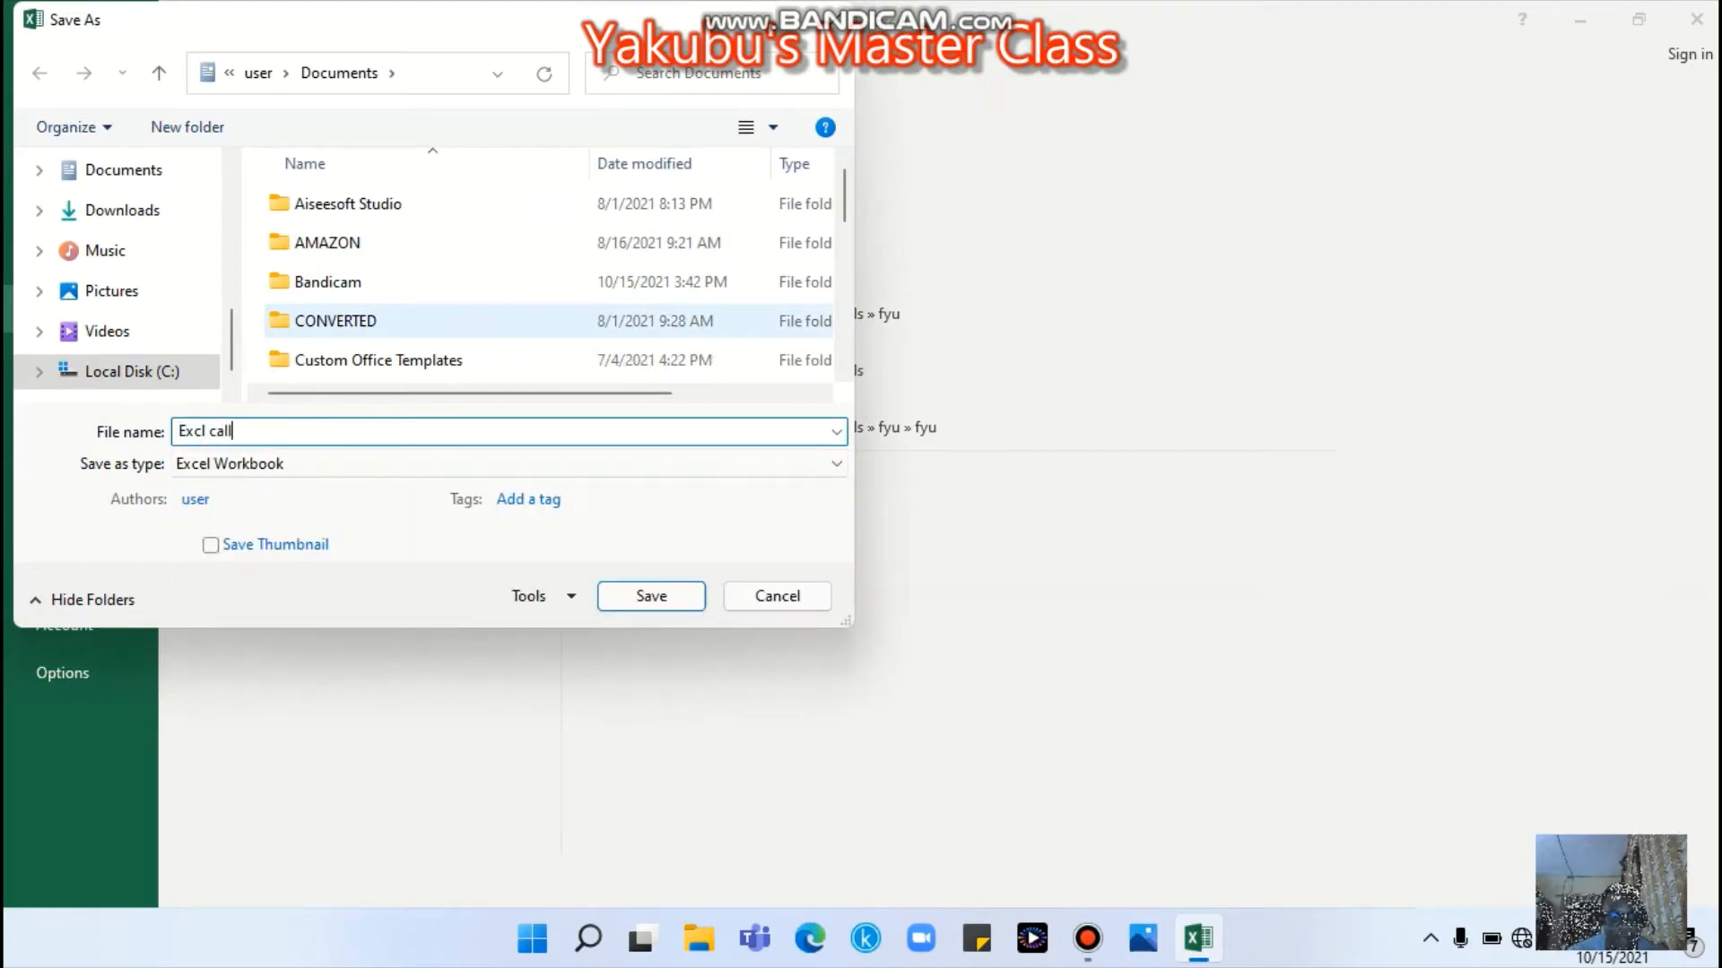
pyautogui.press('BackSpace')
pyautogui.press('BackSpace')
pyautogui.press('BackSpace')
pyautogui.write('lass')
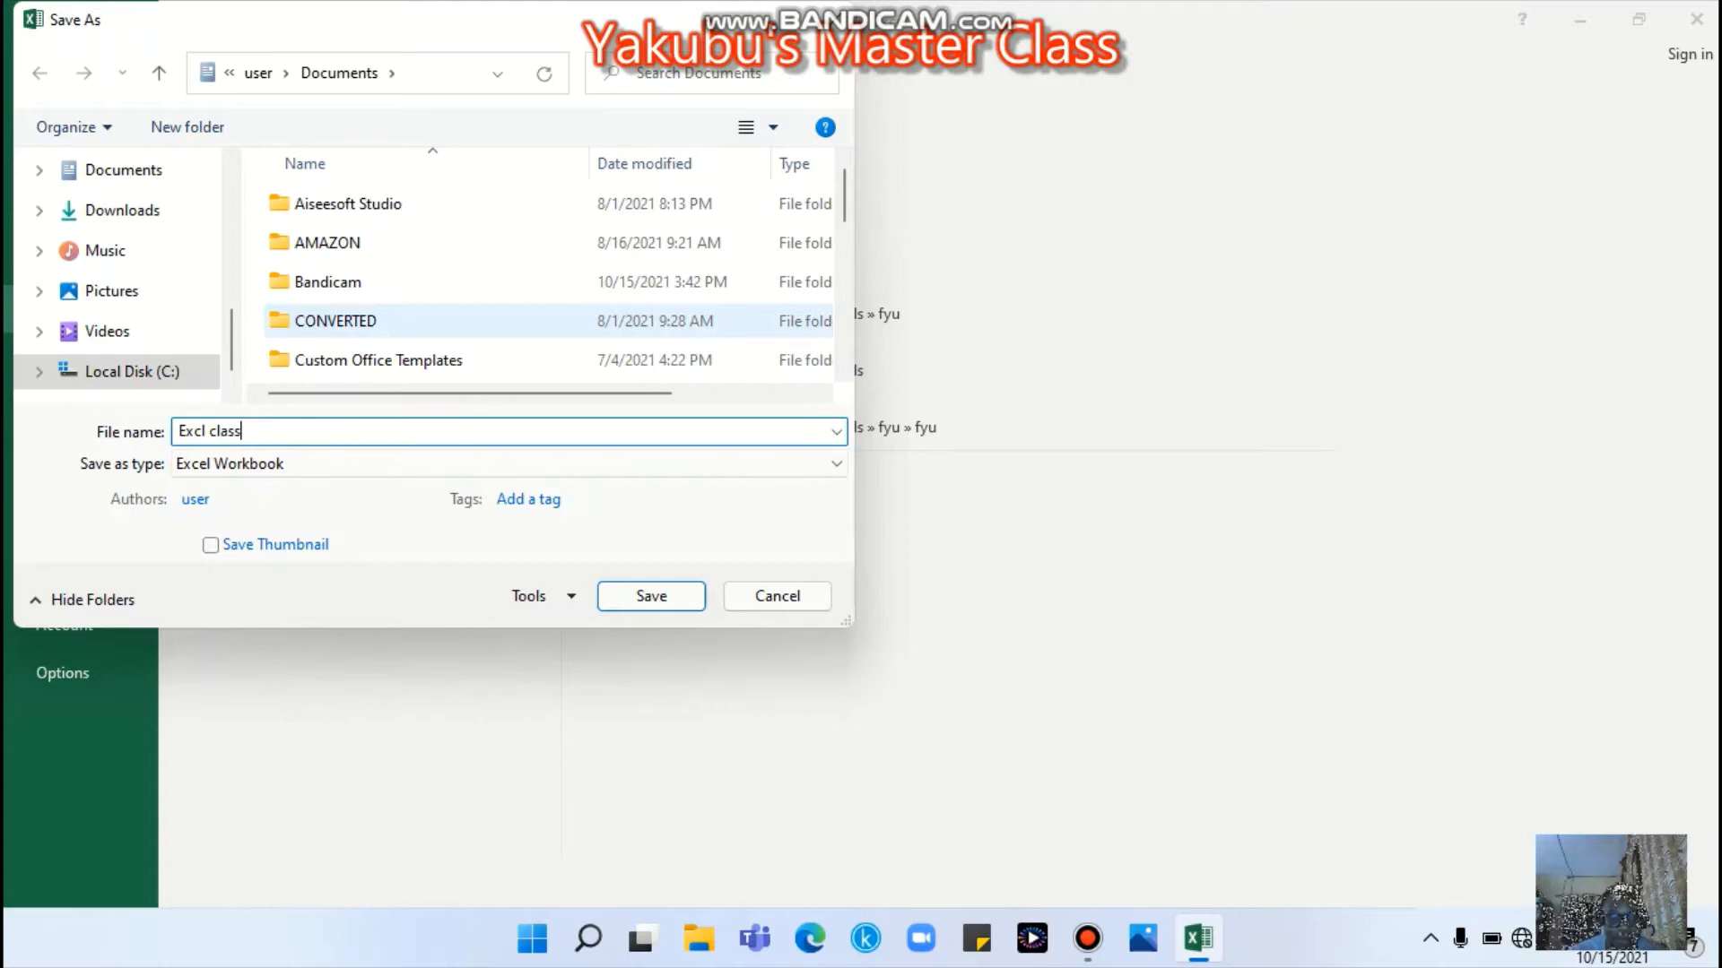
pyautogui.click(608, 597)
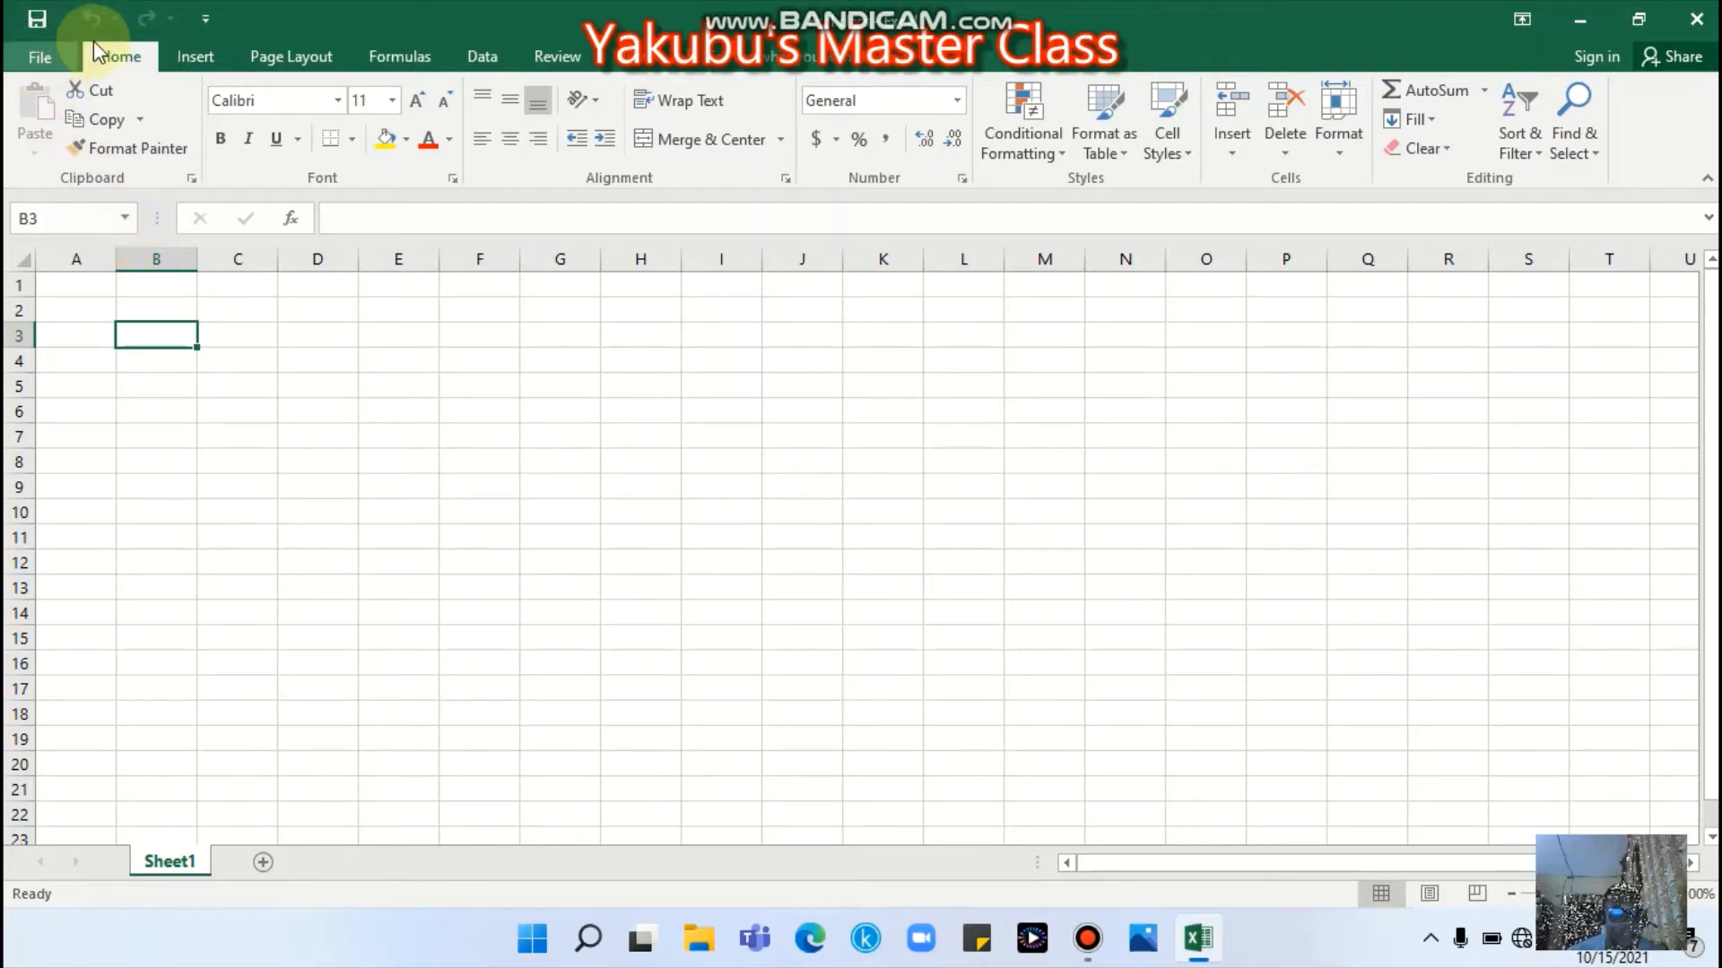
# - Add the Email command to the Quick Access Toolbar and view the workbook's Info page
pyautogui.click(203, 24)
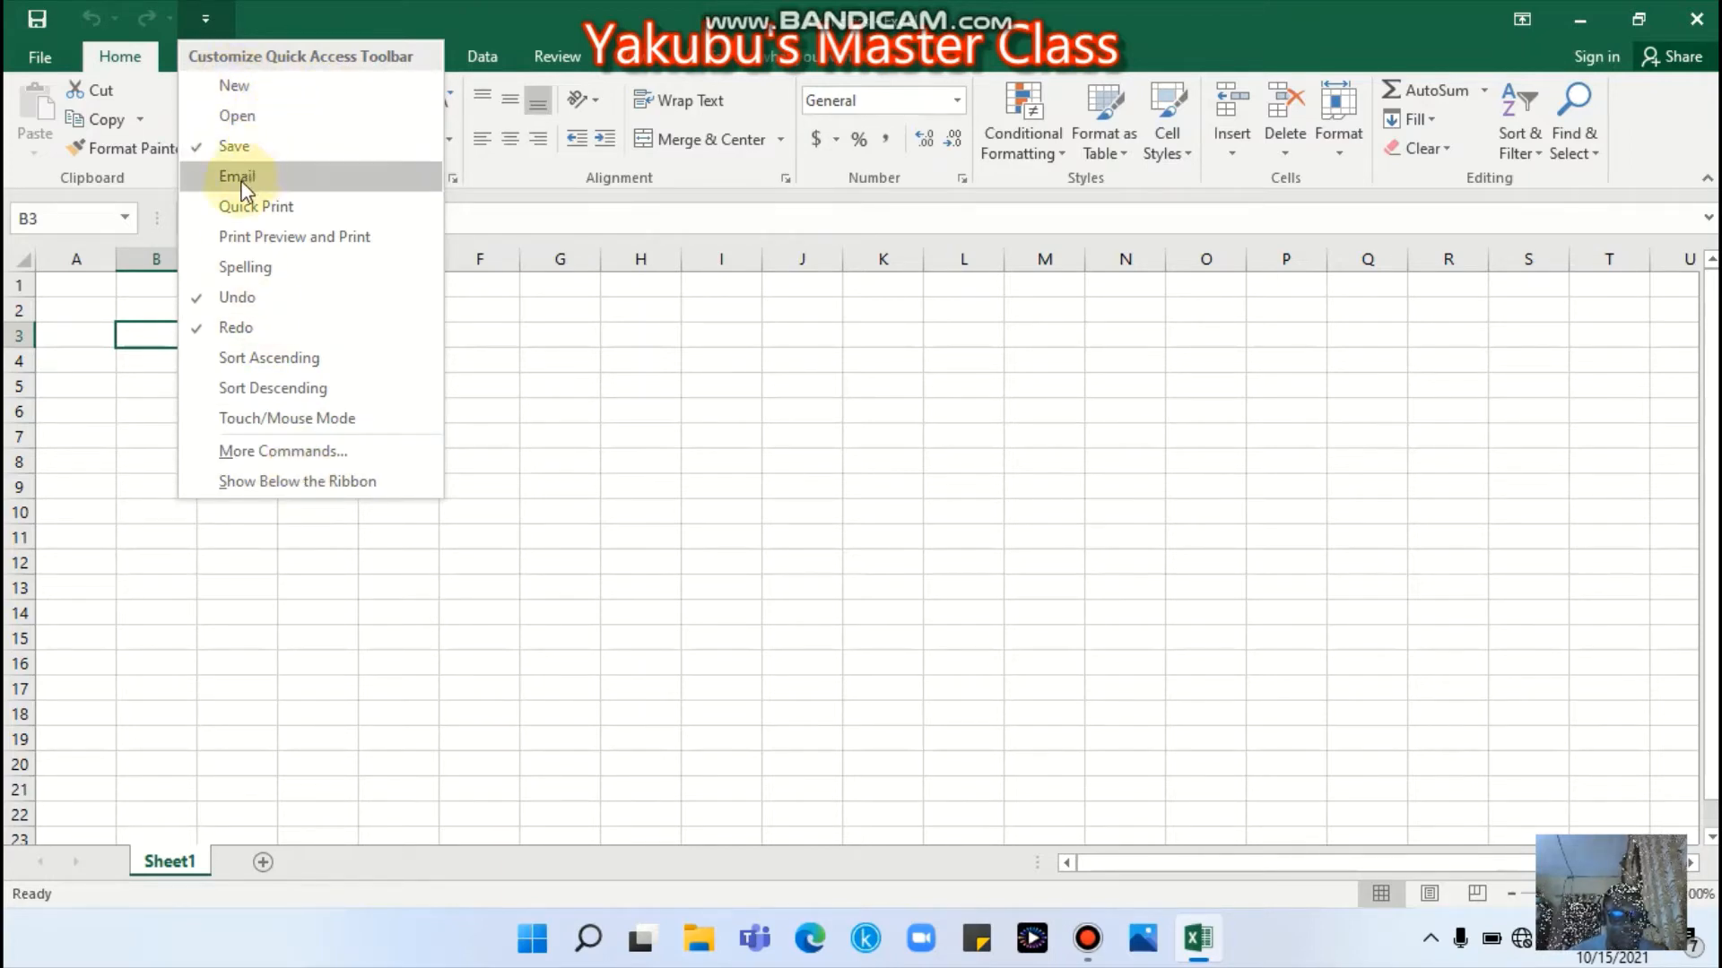
pyautogui.click(357, 196)
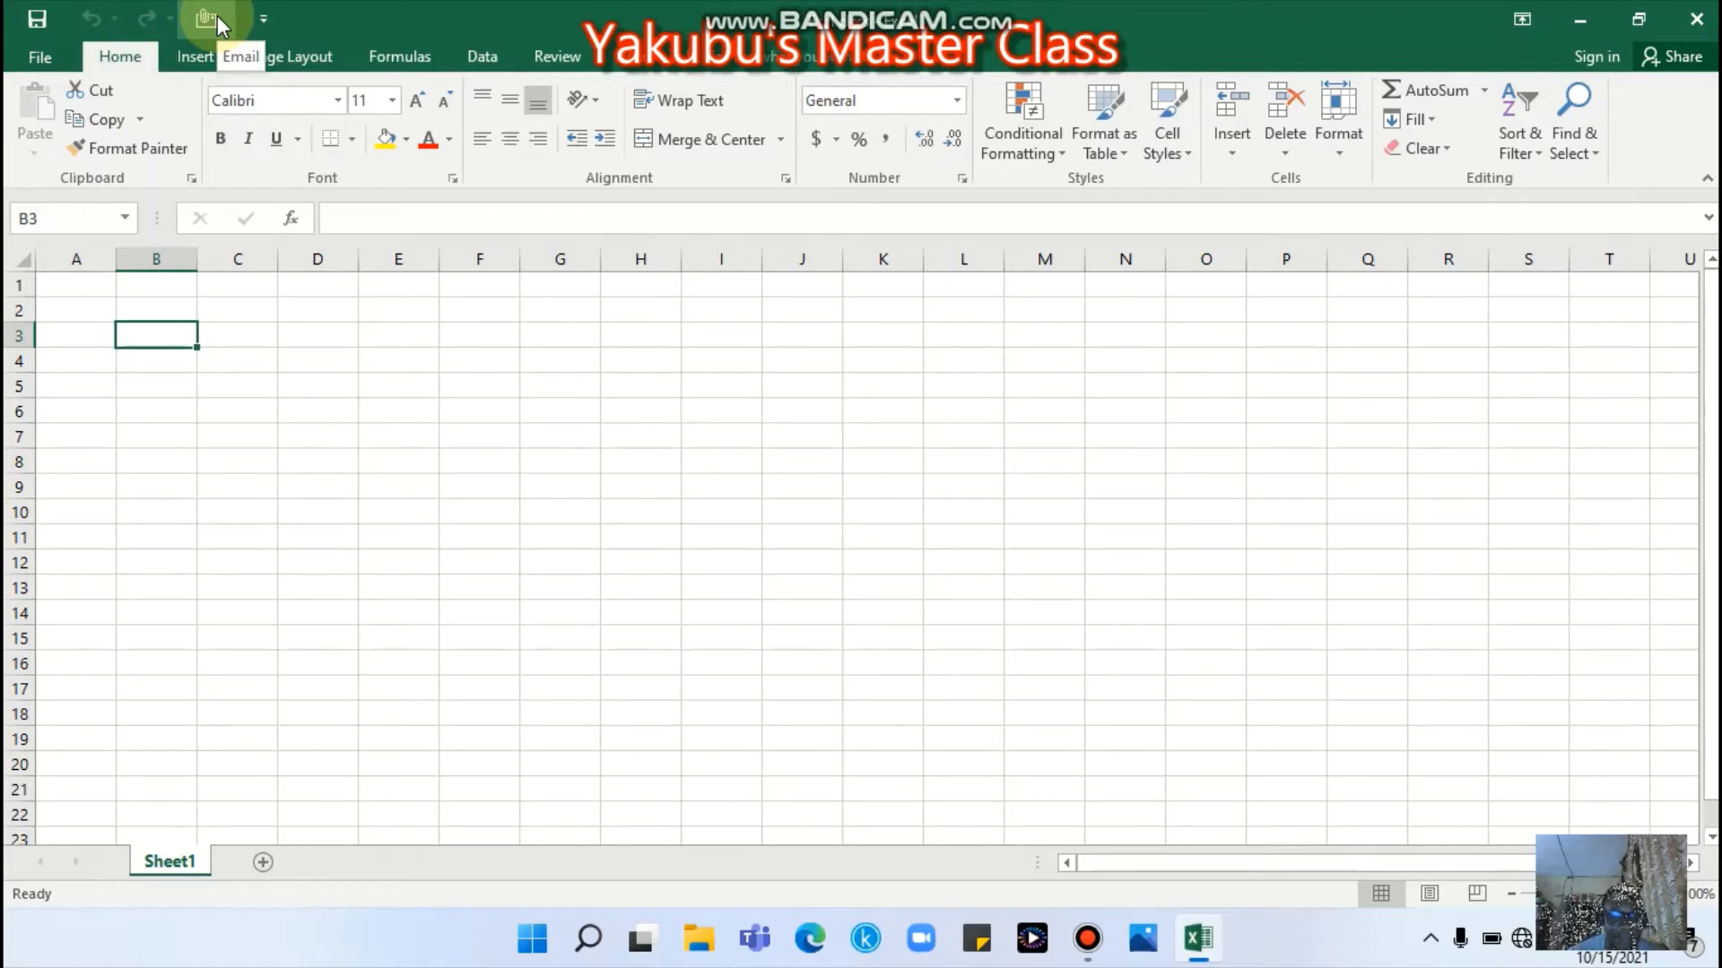
pyautogui.click(40, 57)
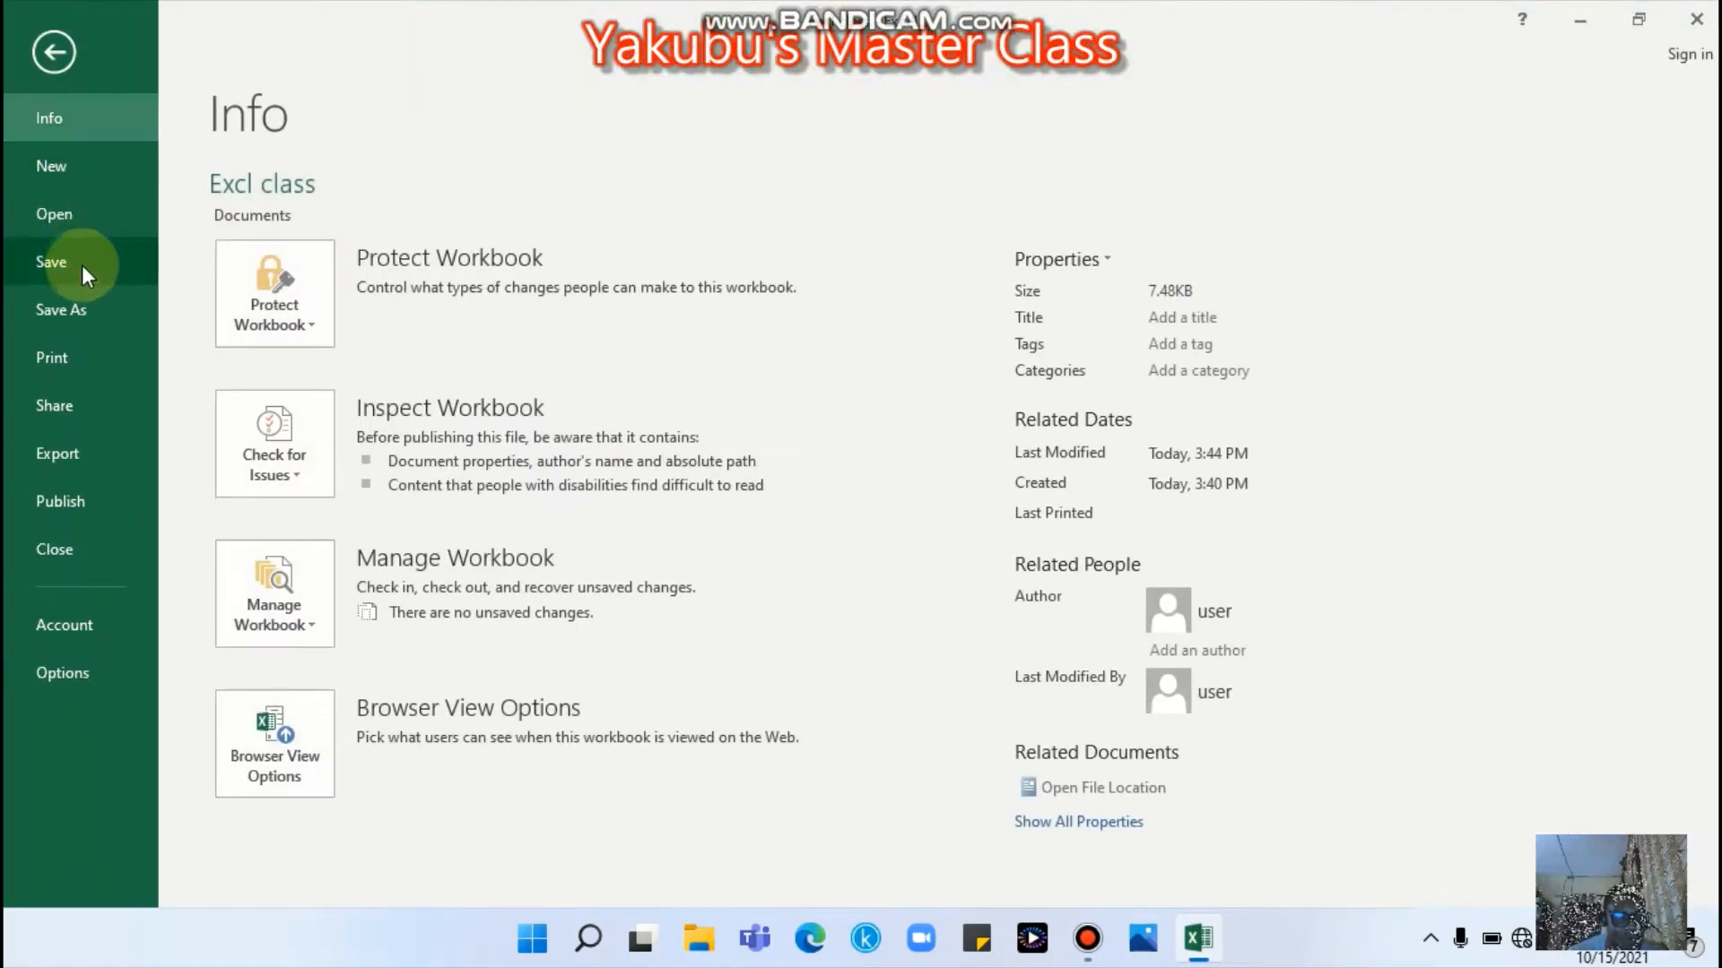
pyautogui.click(55, 54)
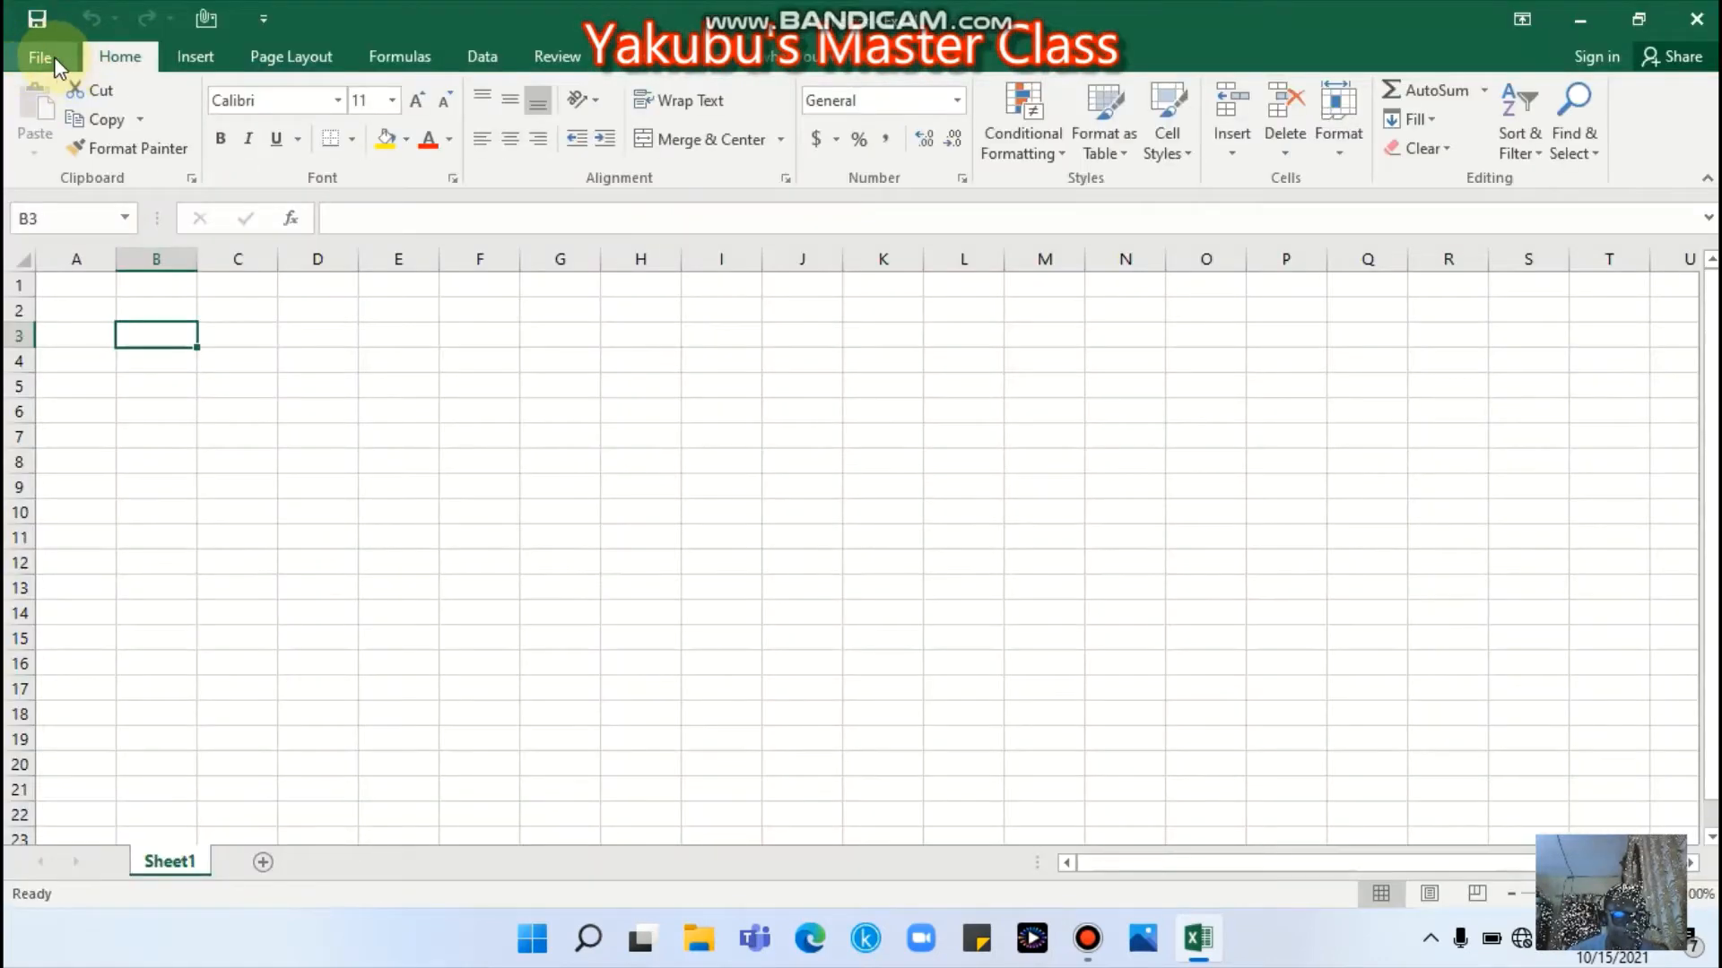
# - Try to save the empty workbook as a PDF in the Documents folder
pyautogui.click(44, 57)
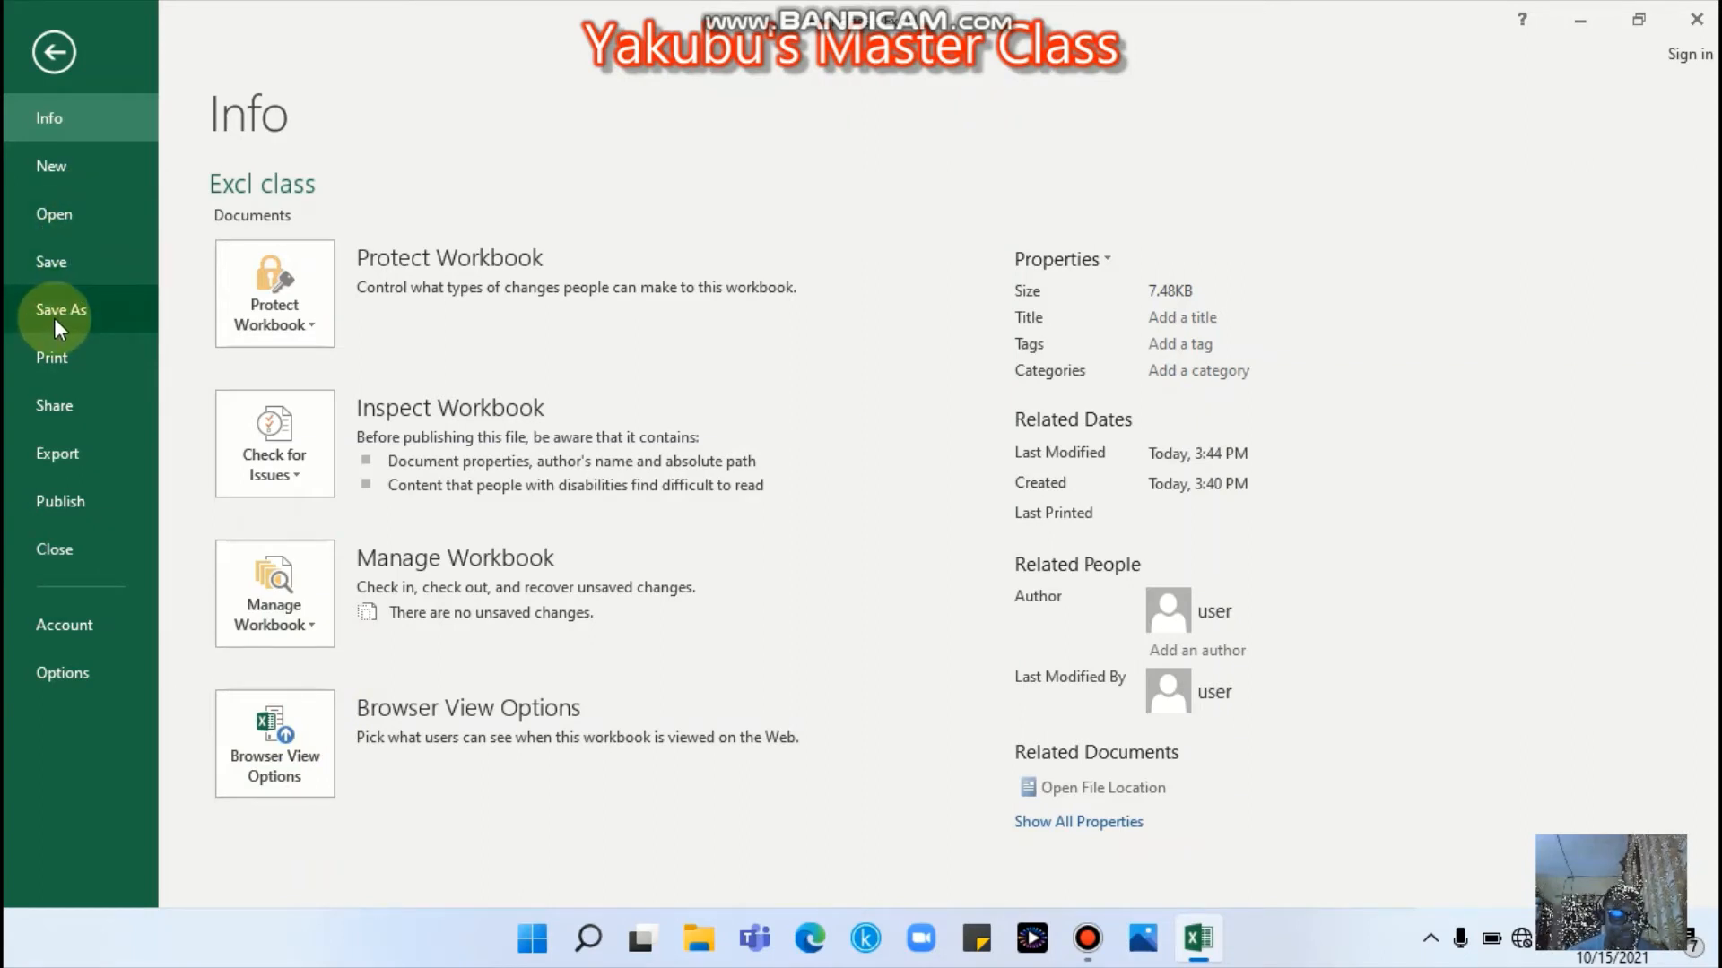
pyautogui.click(99, 314)
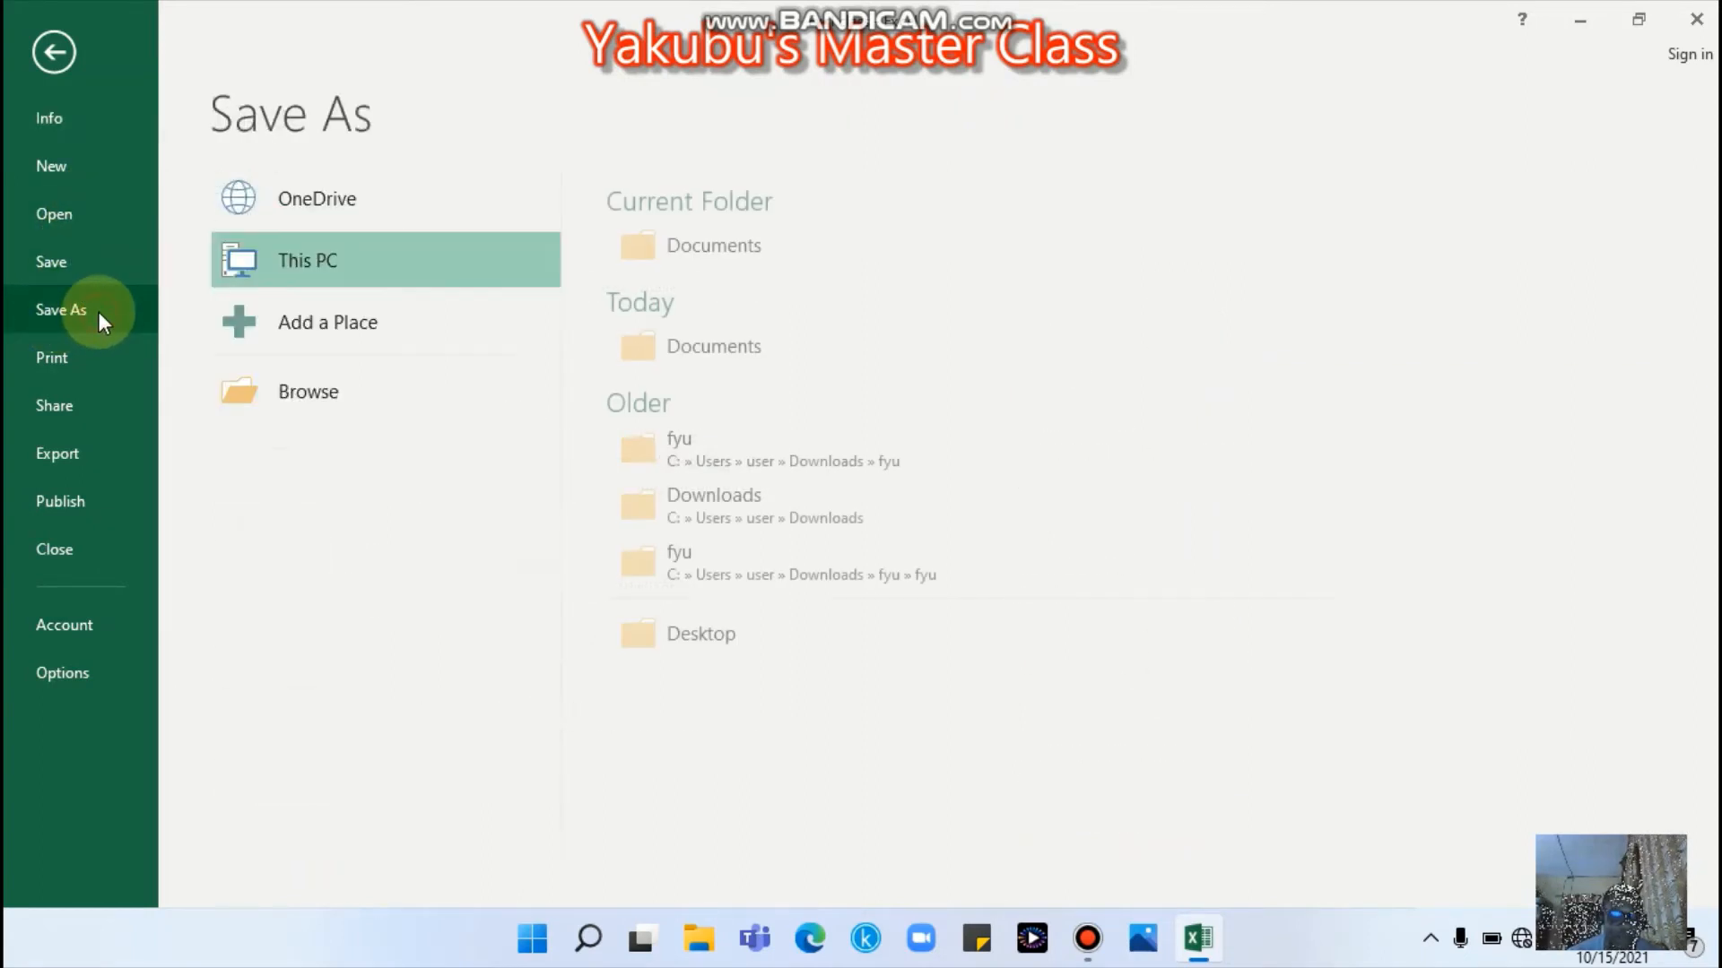
pyautogui.click(683, 260)
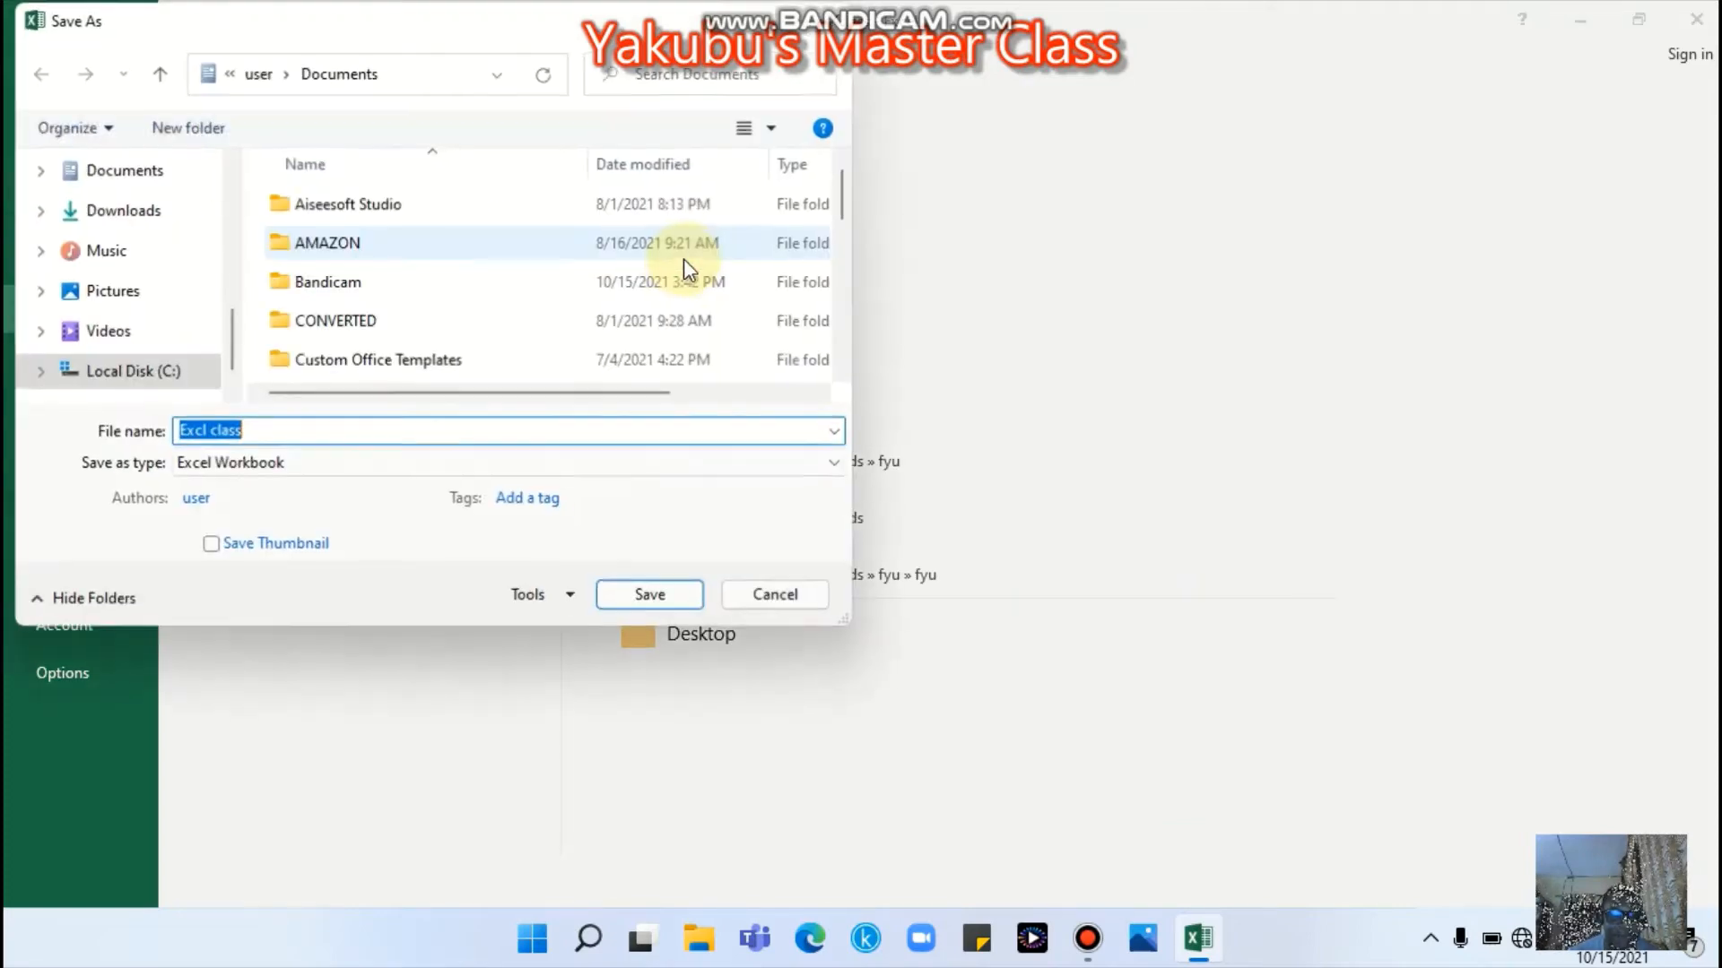
pyautogui.click(448, 462)
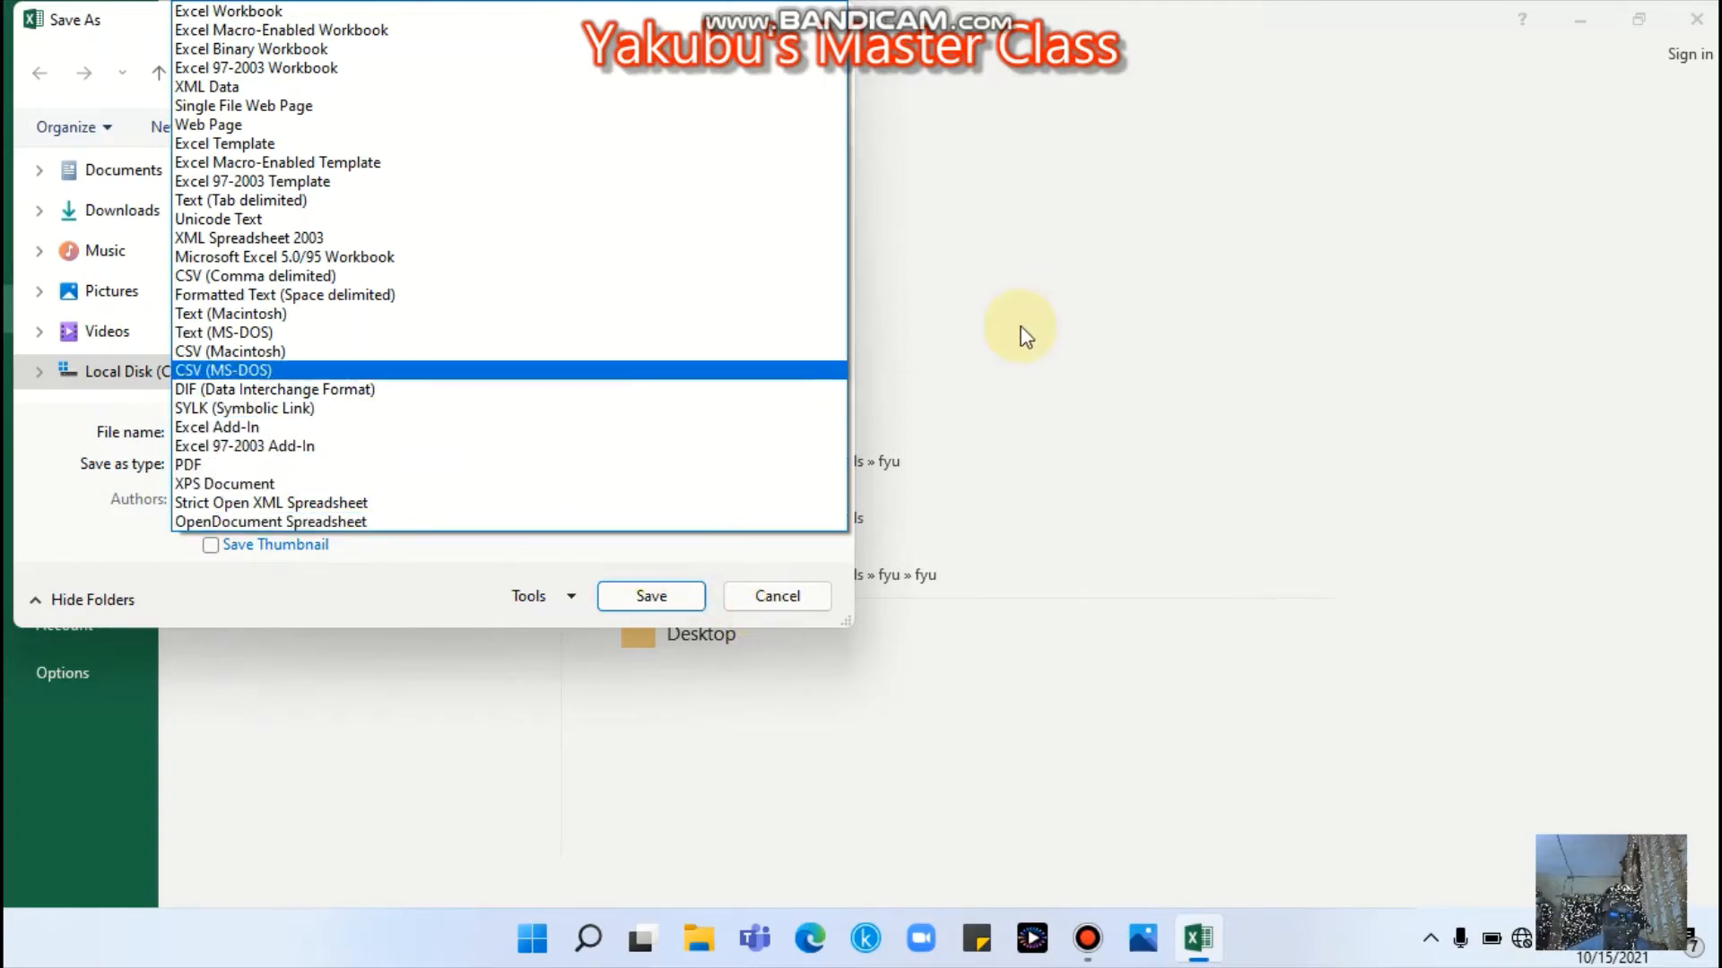
pyautogui.click(254, 464)
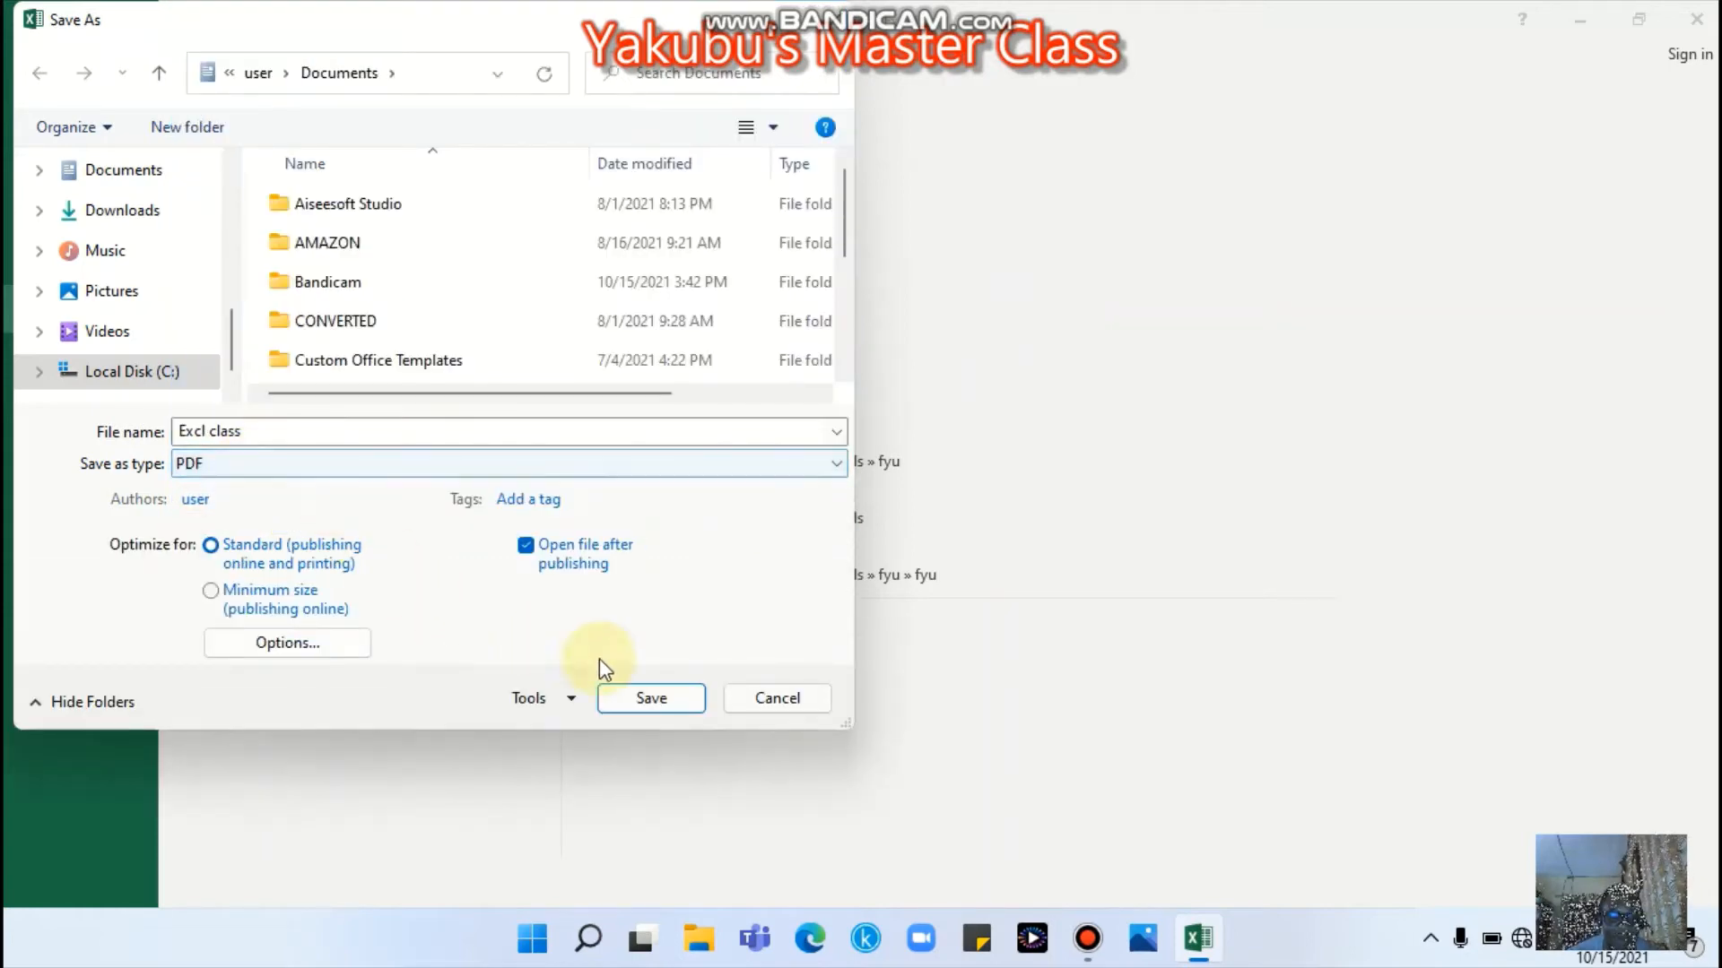
pyautogui.click(623, 706)
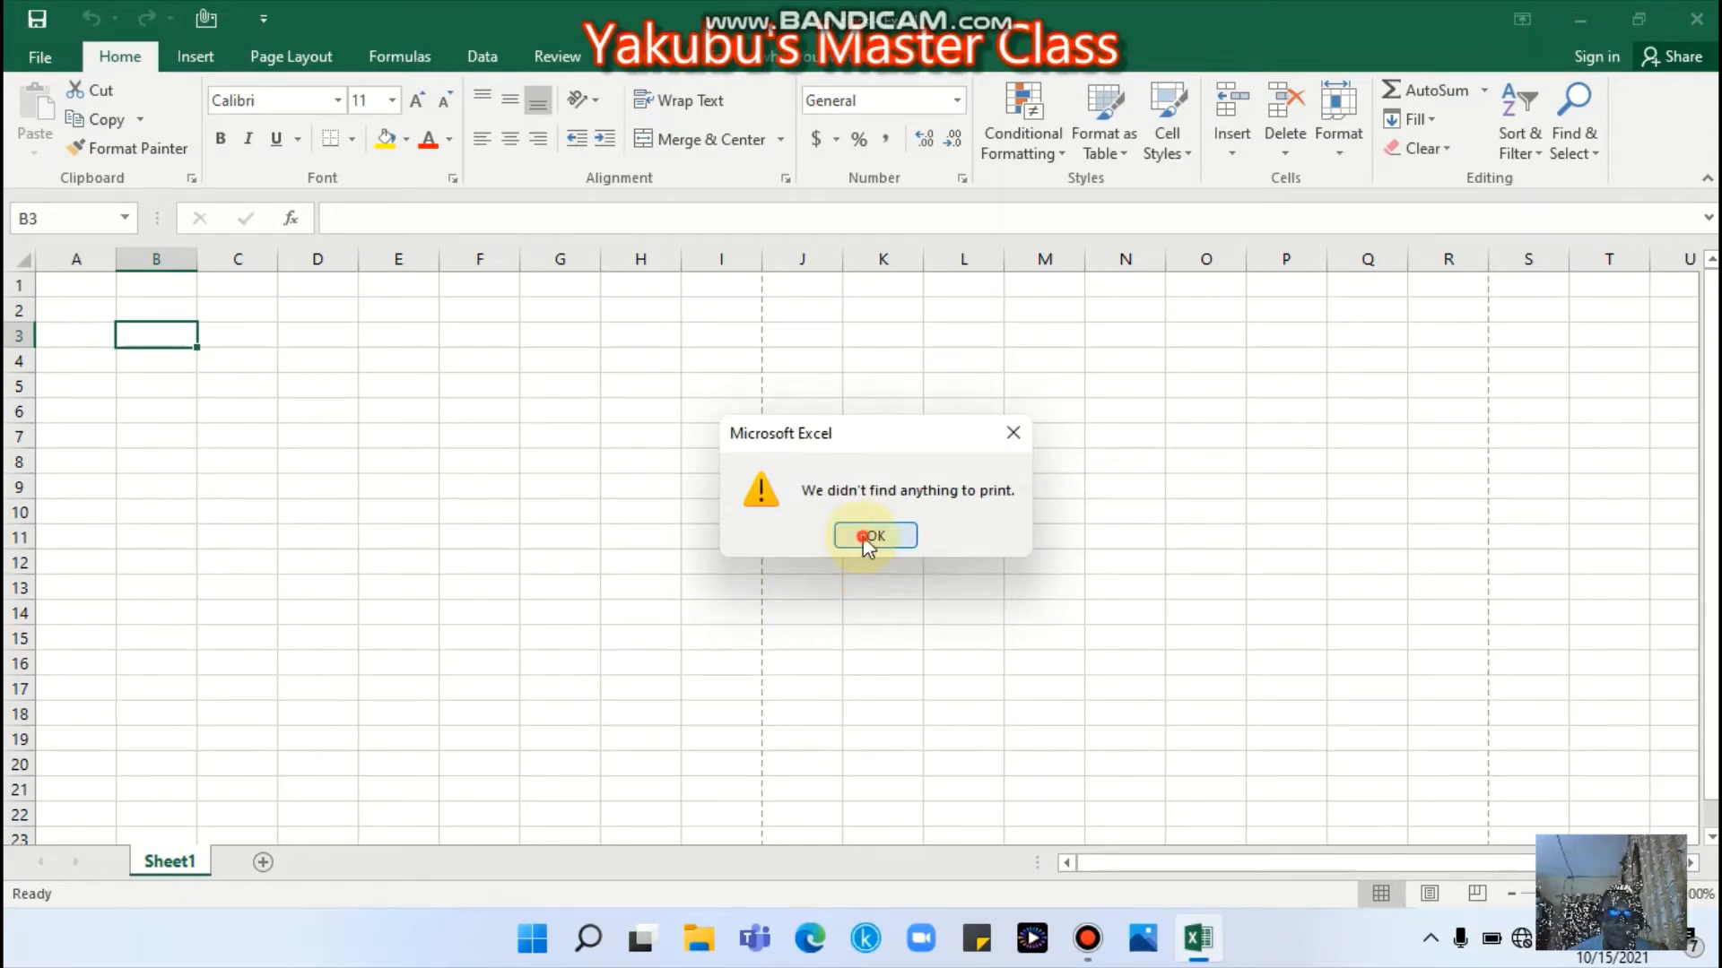
pyautogui.click(863, 536)
pyautogui.click(863, 536)
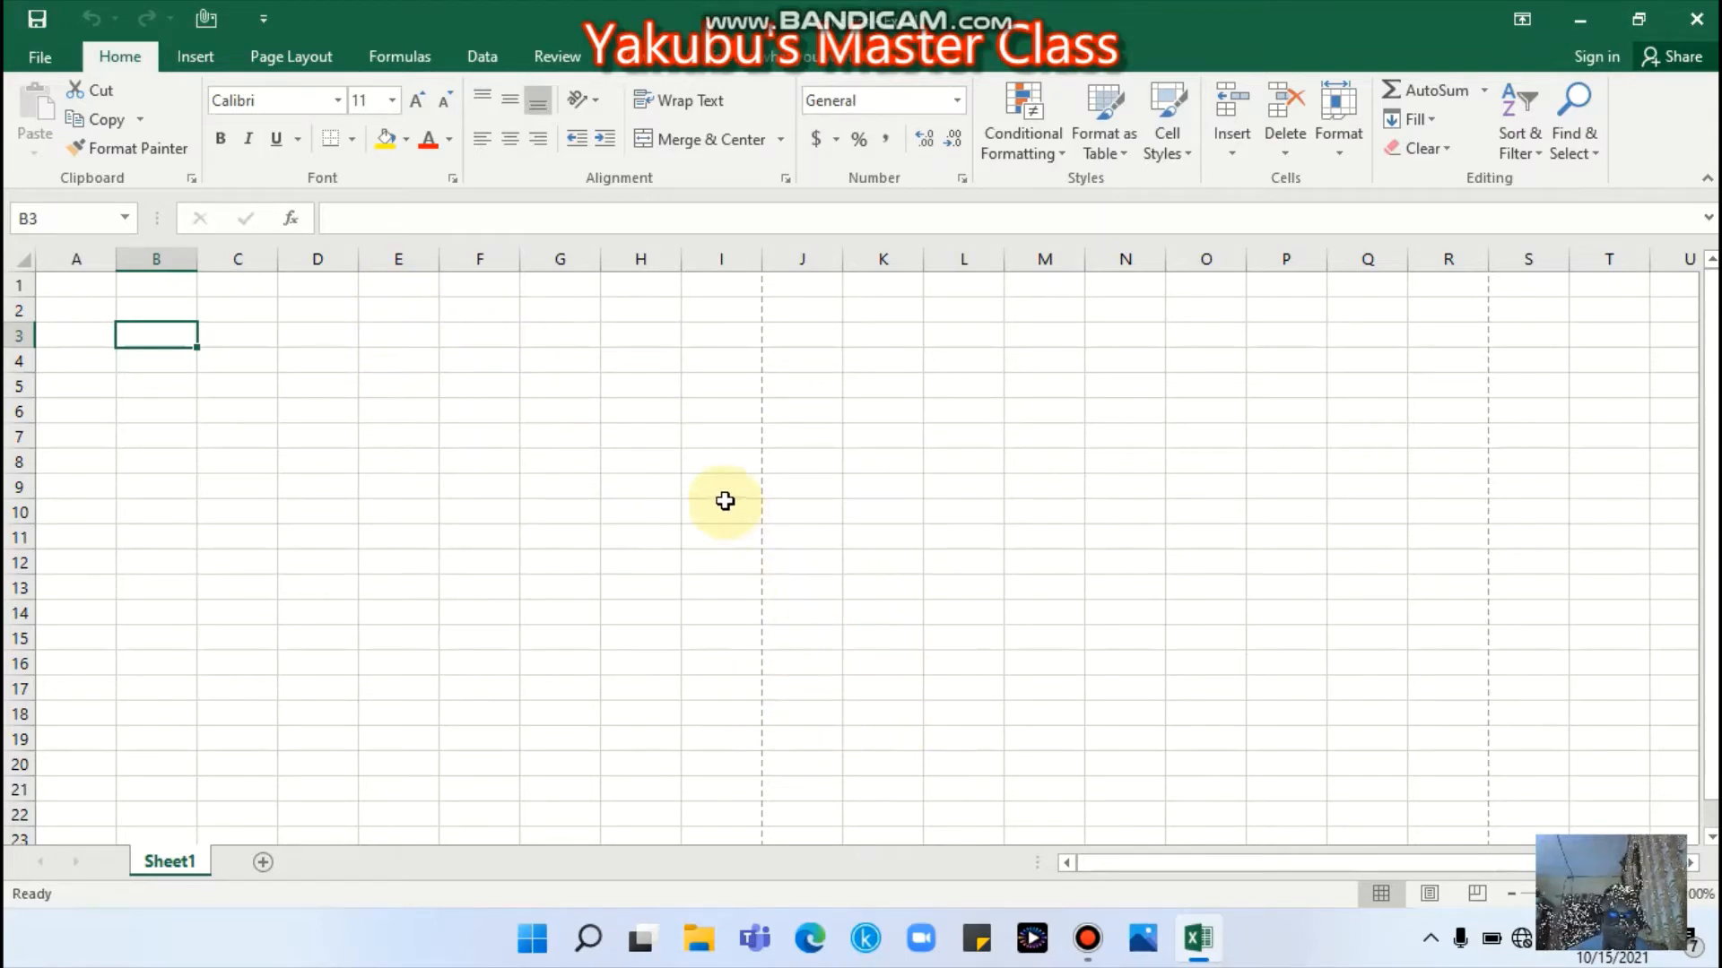
# - Enter two sample names in cells C5 and D5
pyautogui.click(222, 384)
pyautogui.rightClick(221, 385)
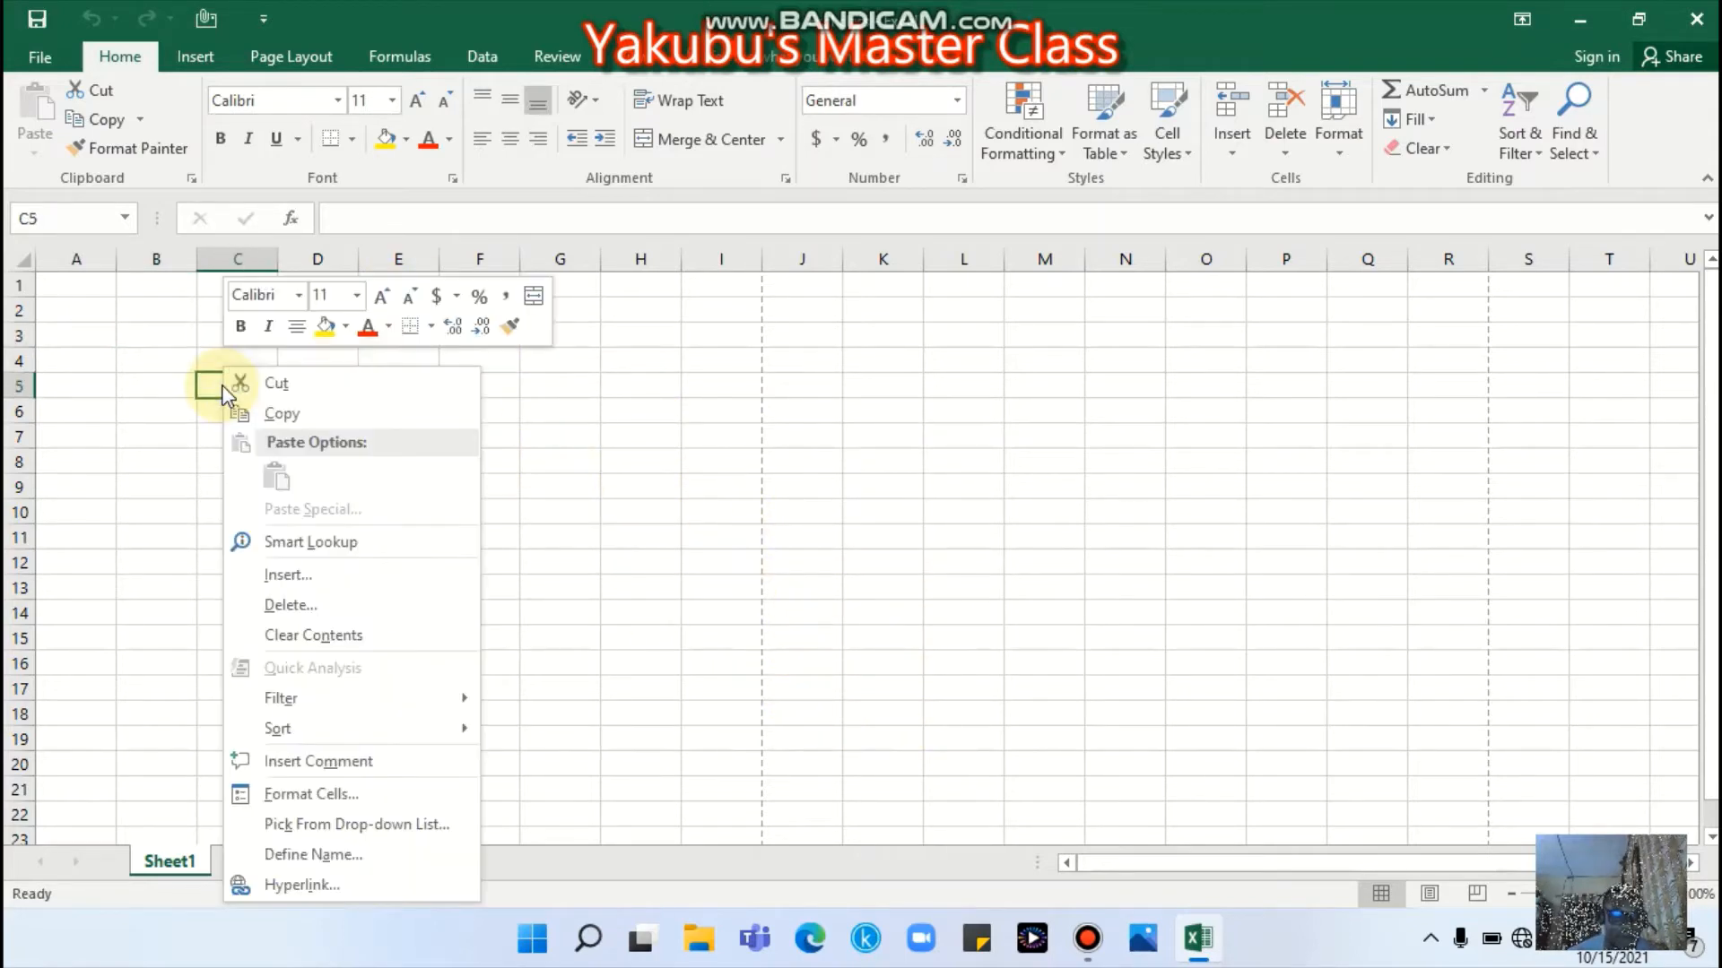
pyautogui.click(192, 328)
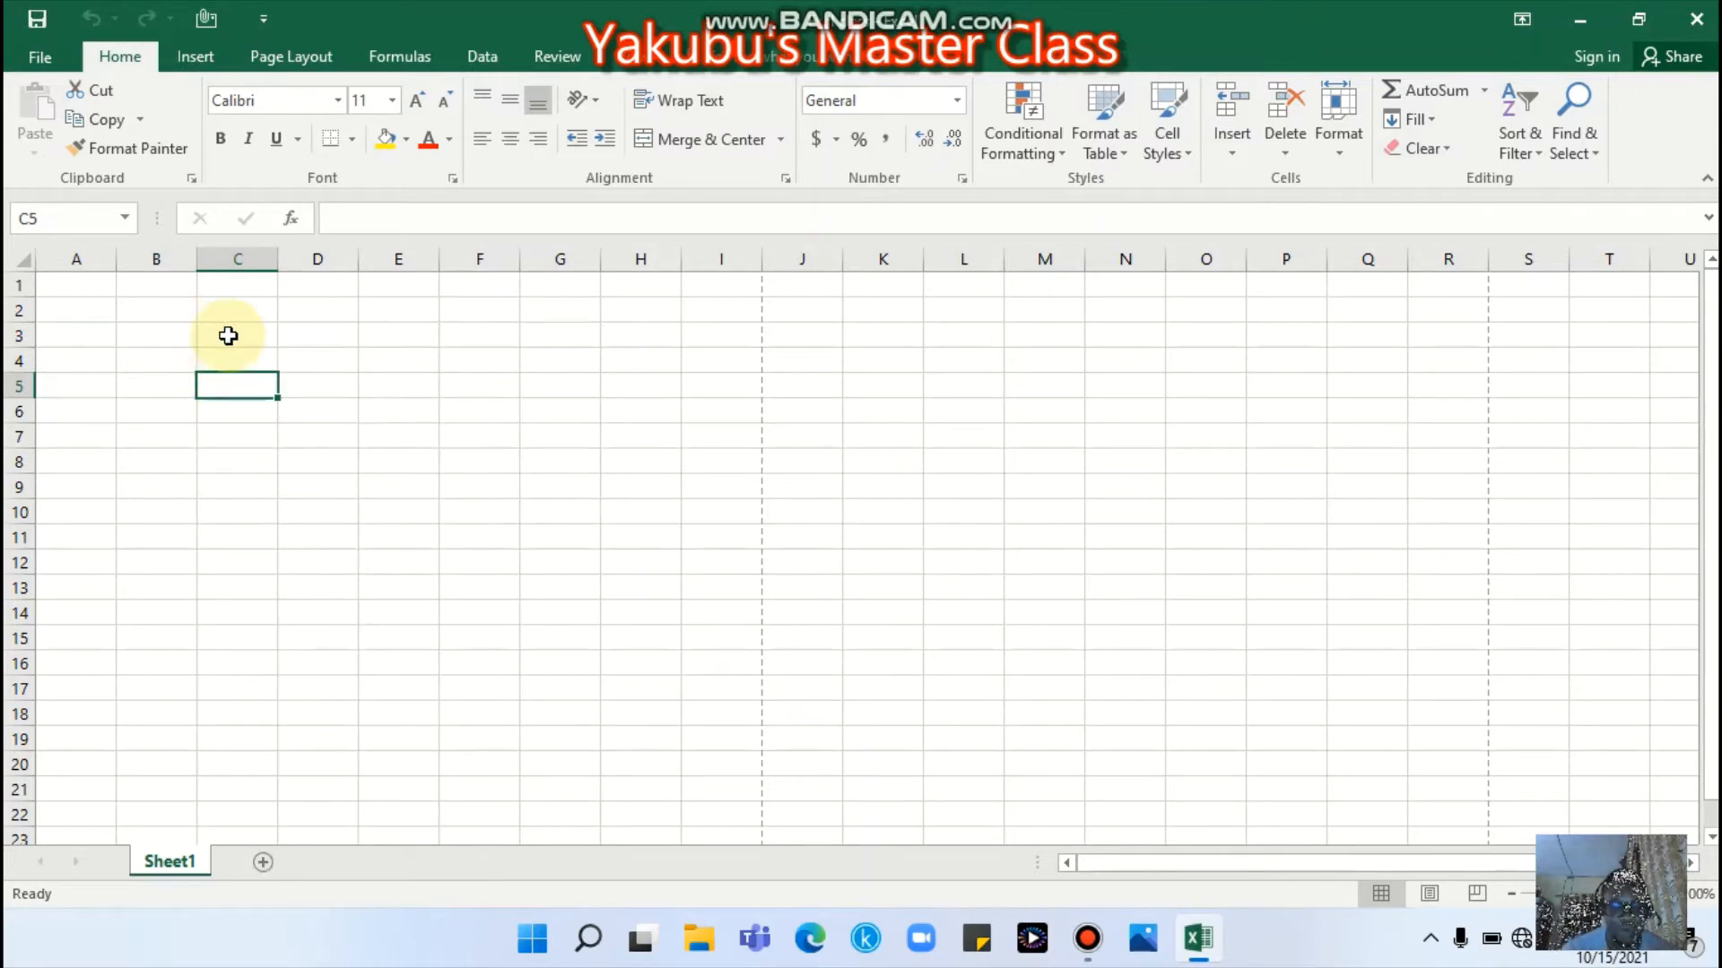
pyautogui.write('ADE')
pyautogui.press('Tab')
pyautogui.write('SA')
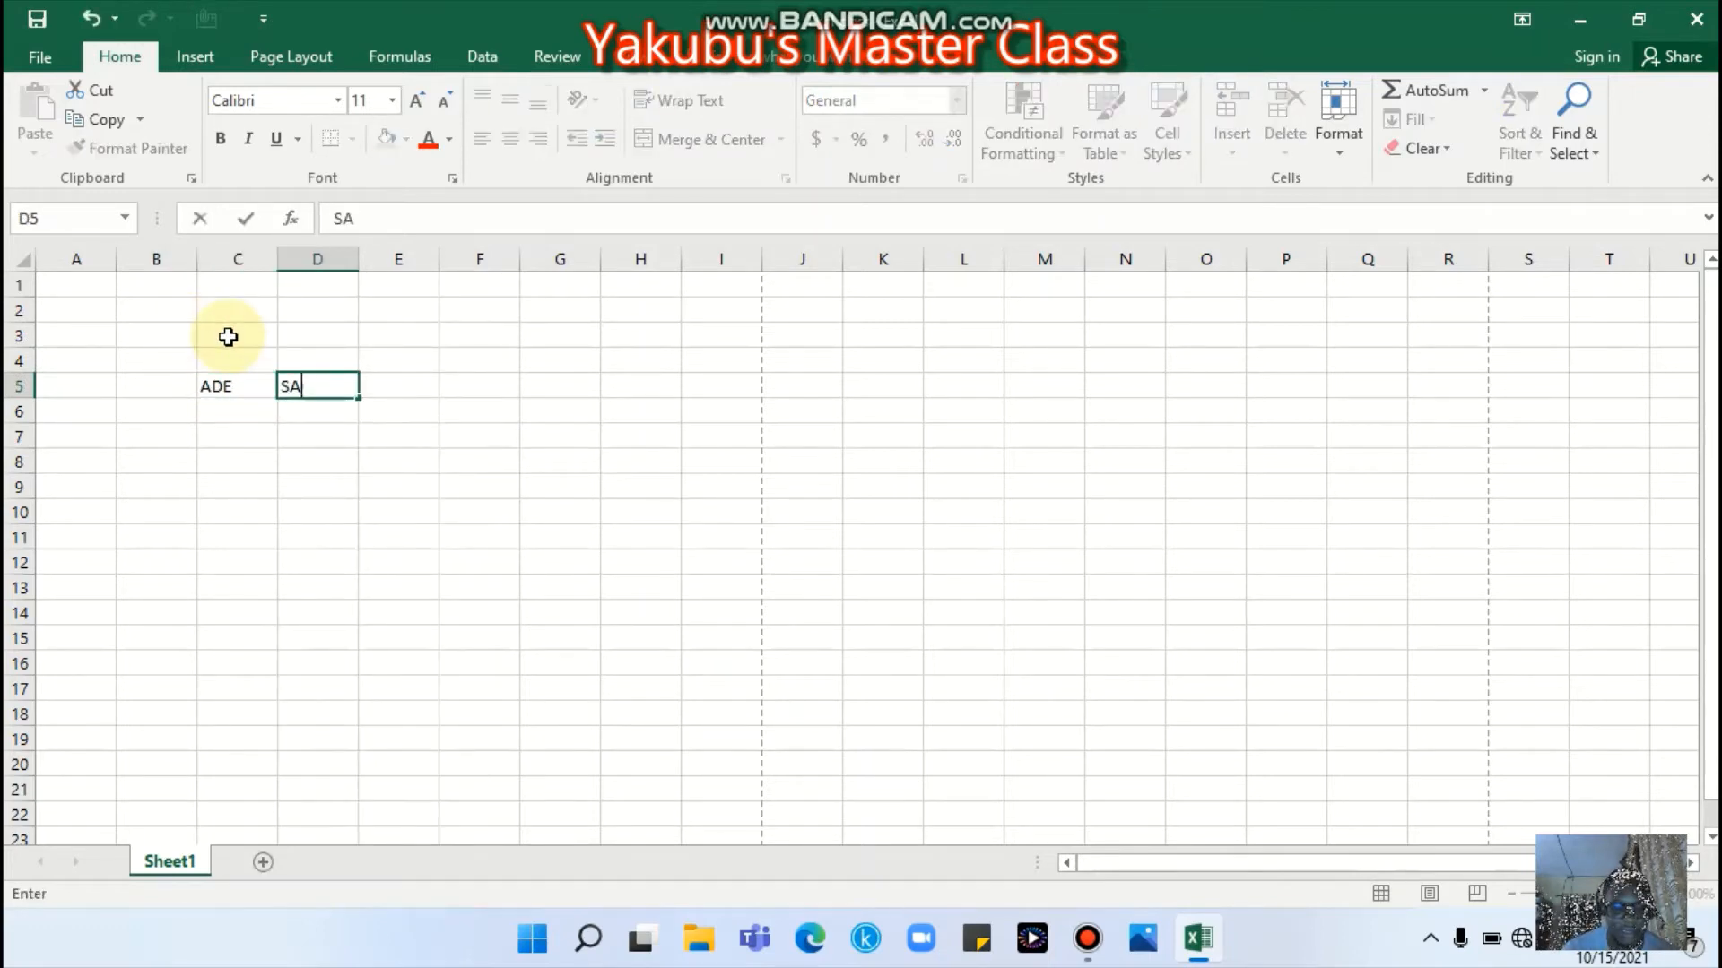
pyautogui.press('Tab')
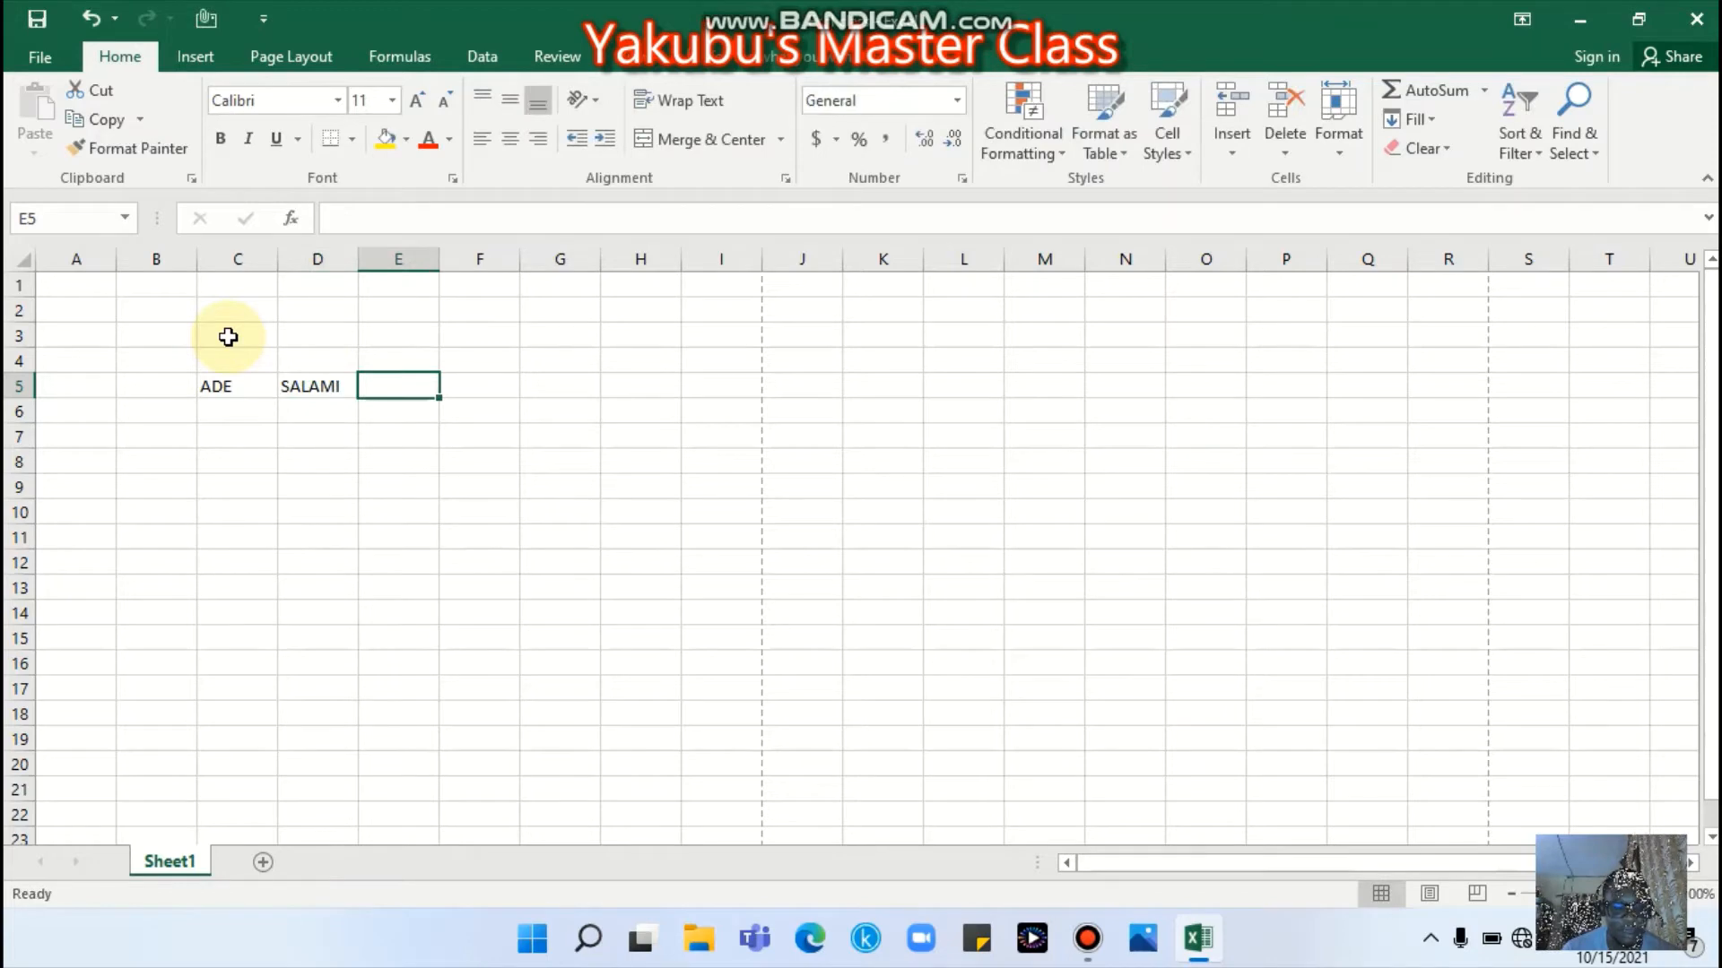
# - Enter a third sample name in cell E5, keeping A5 empty
pyautogui.write('O')
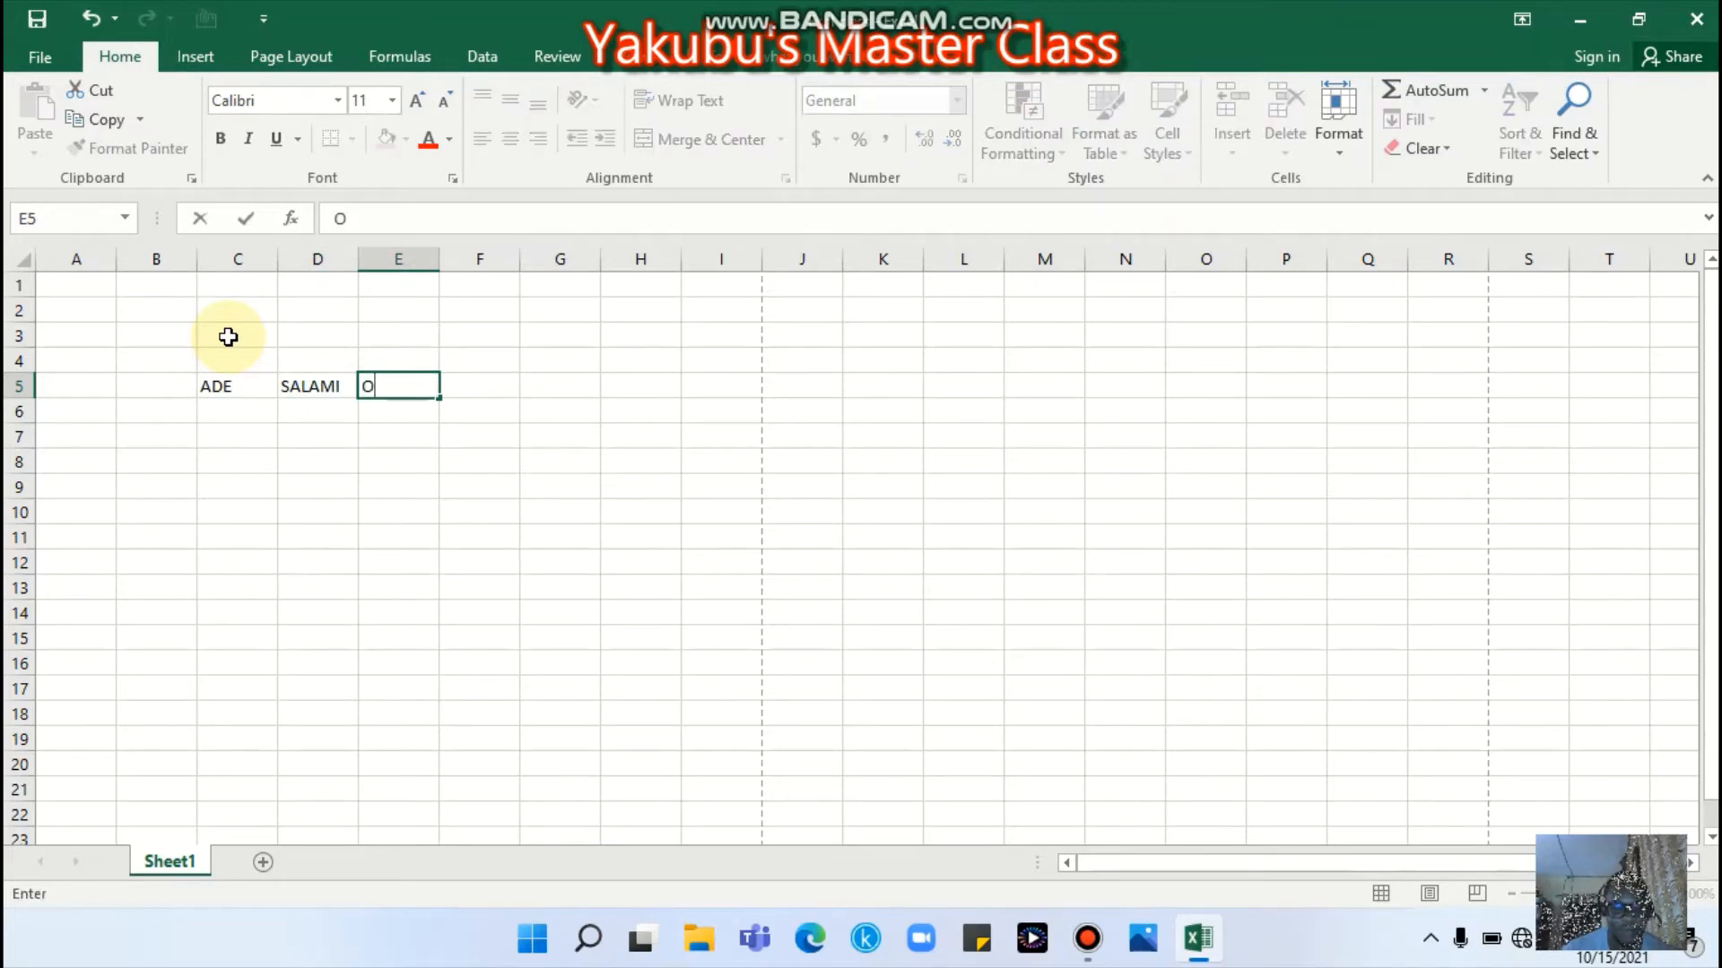
pyautogui.press('Home')
pyautogui.write('JO')
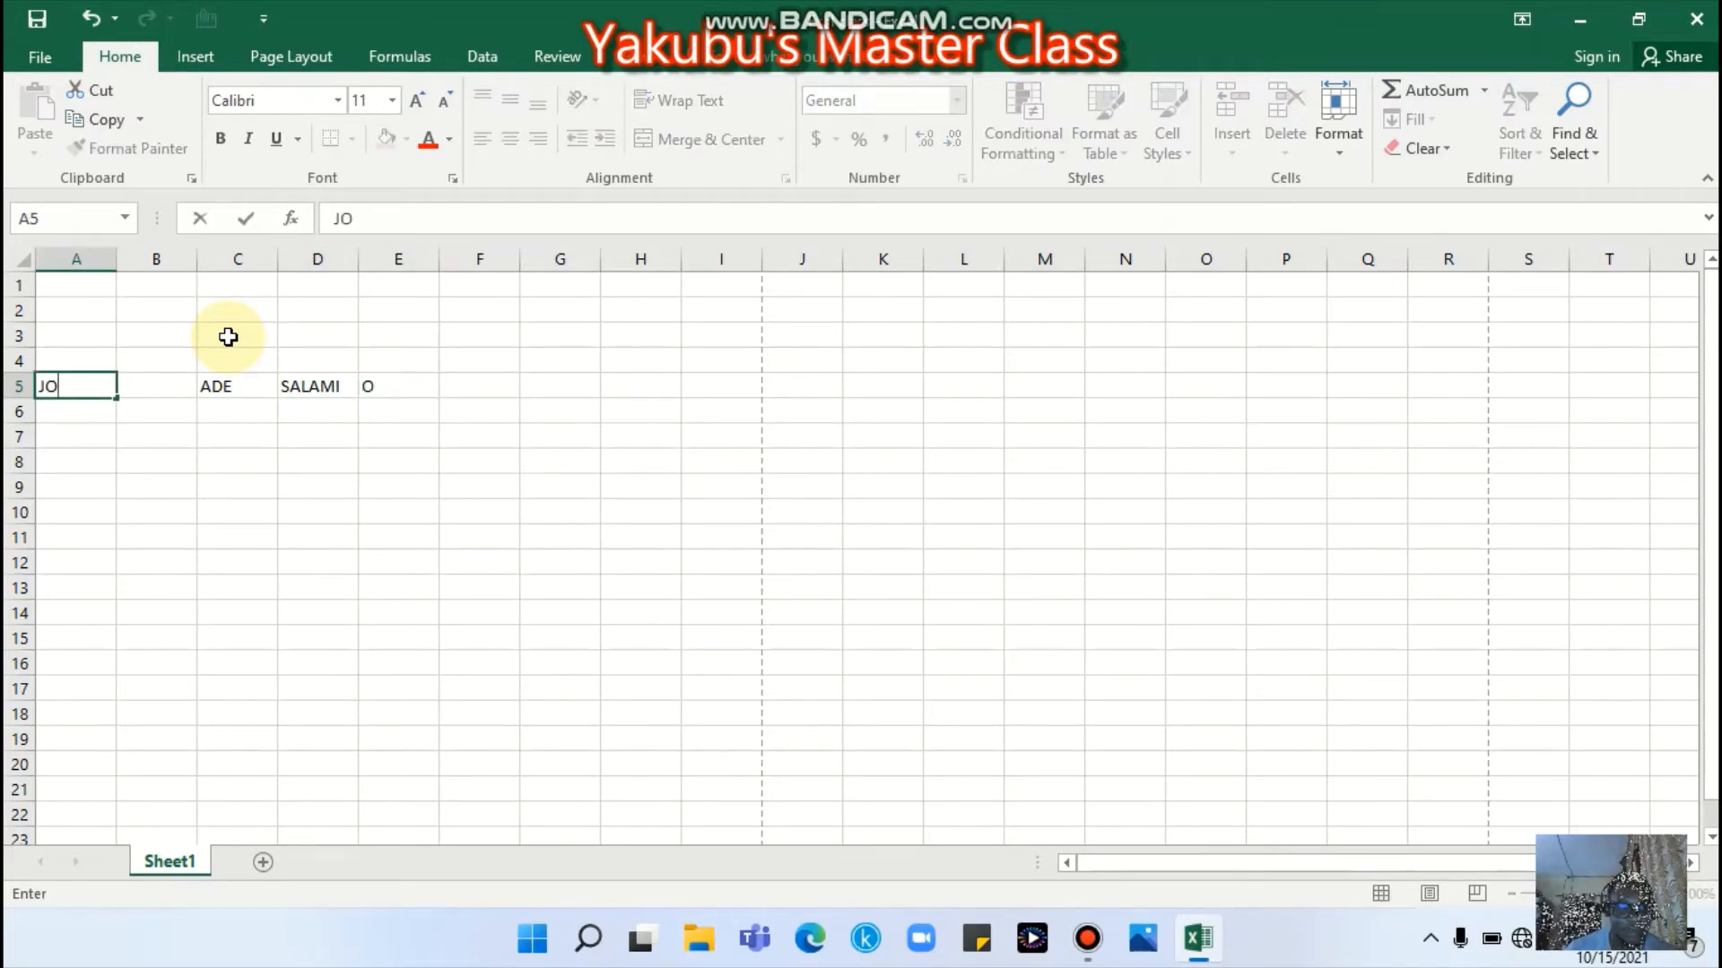
pyautogui.press('Right')
pyautogui.press('Right')
pyautogui.press('Right')
pyautogui.press('Right')
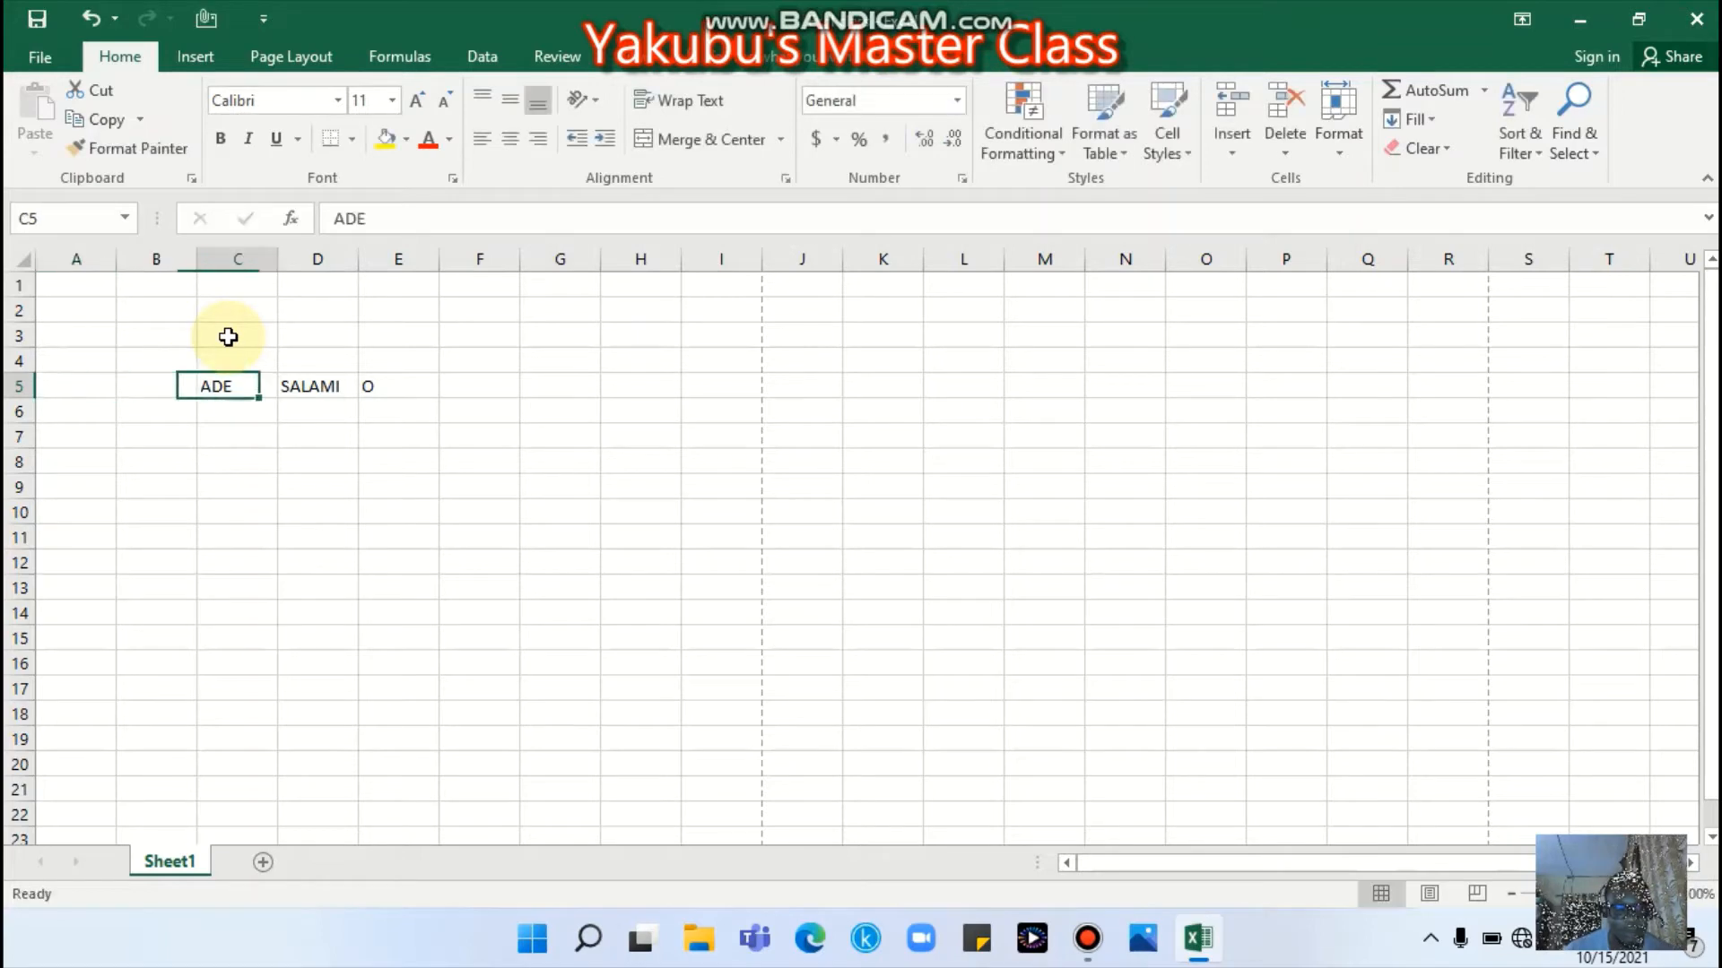
pyautogui.write('joy')
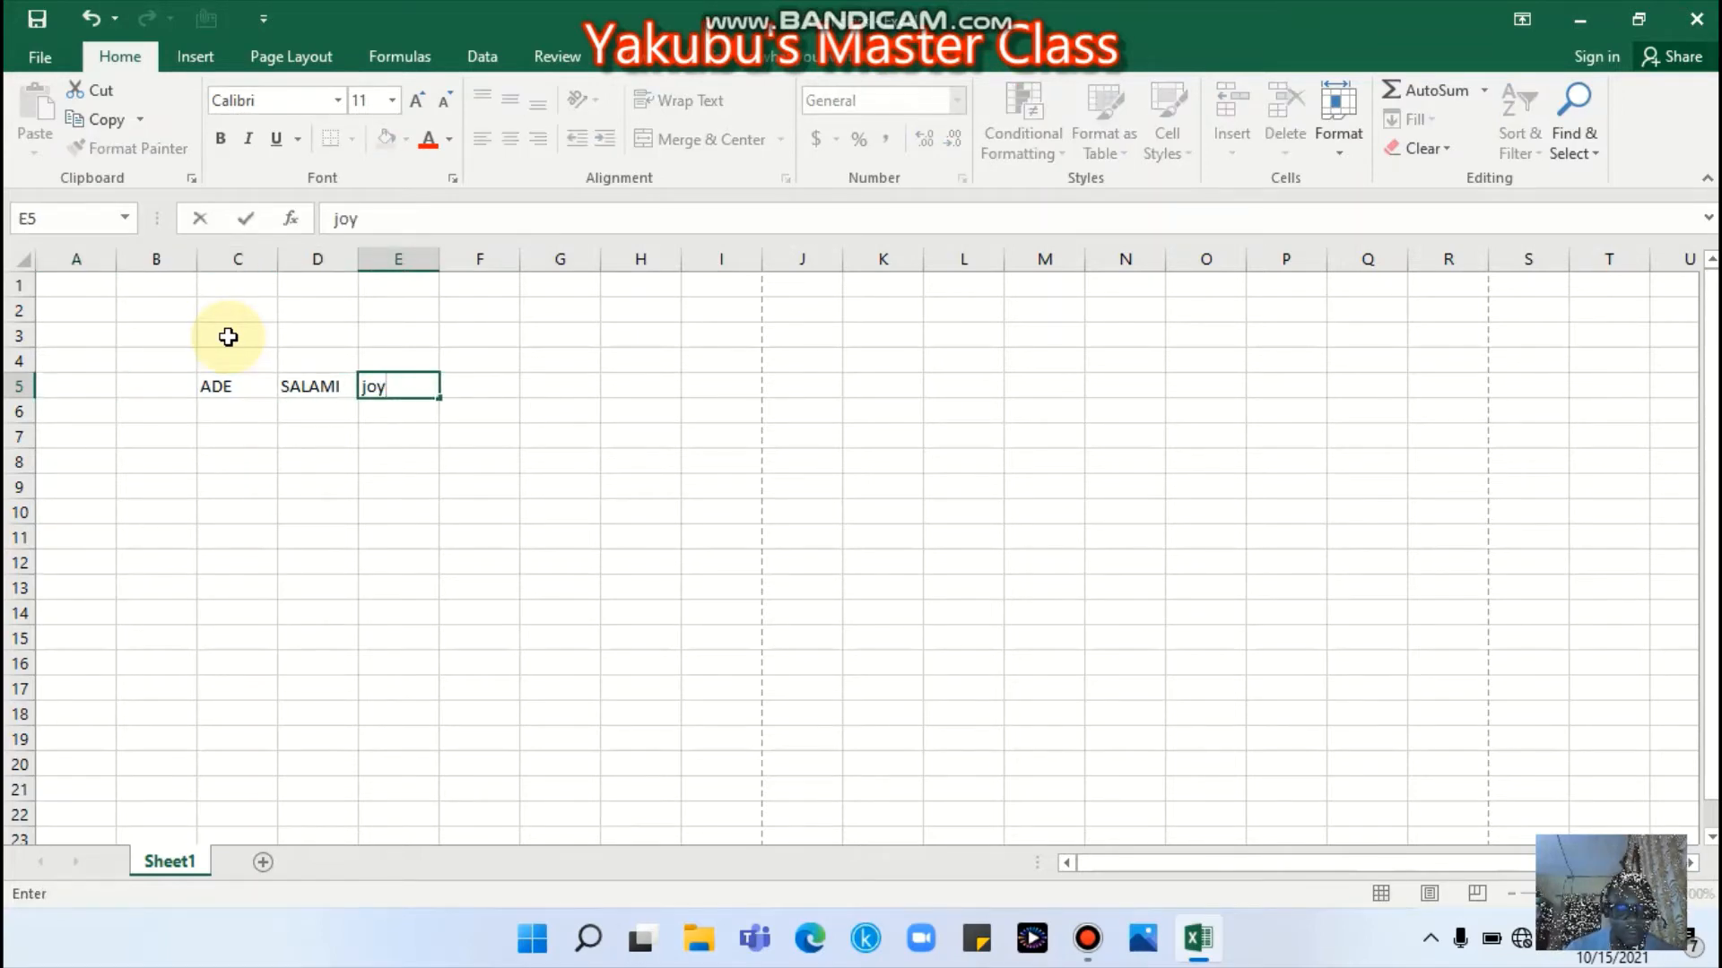
pyautogui.press('pagedown')
pyautogui.press('pageup')
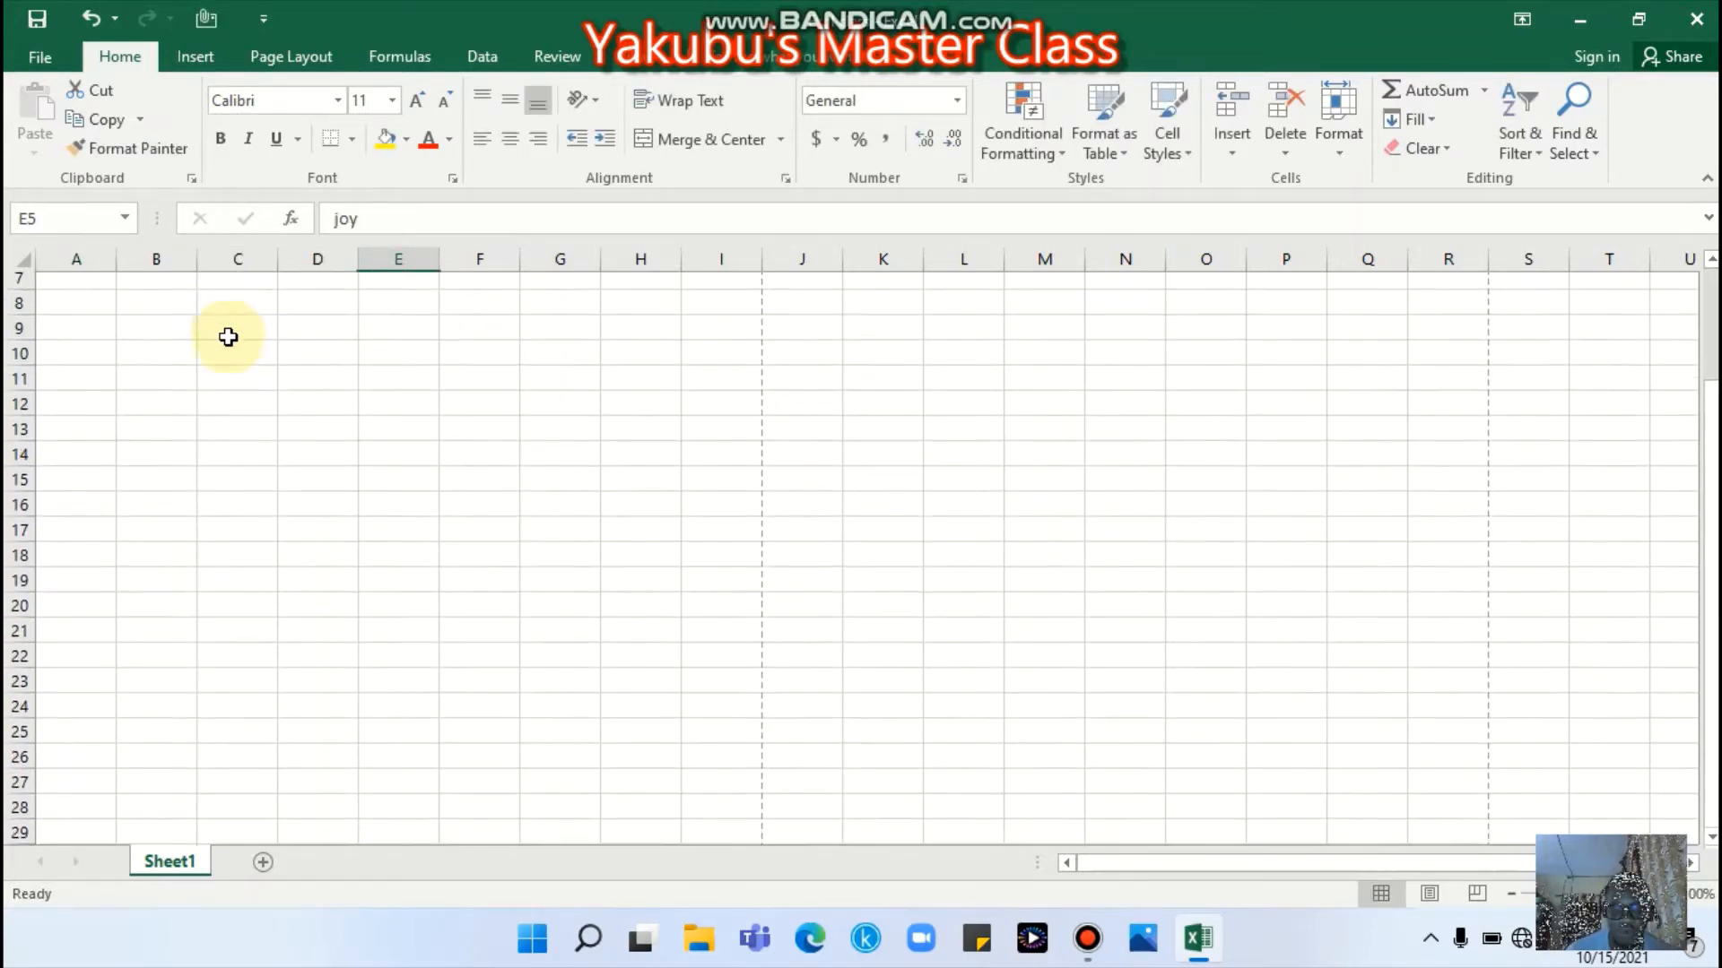
# - Enter 1, 3 and 2 in cells E6 to E8 and fill them across to columns D and C
pyautogui.press('Down')
pyautogui.press('Left')
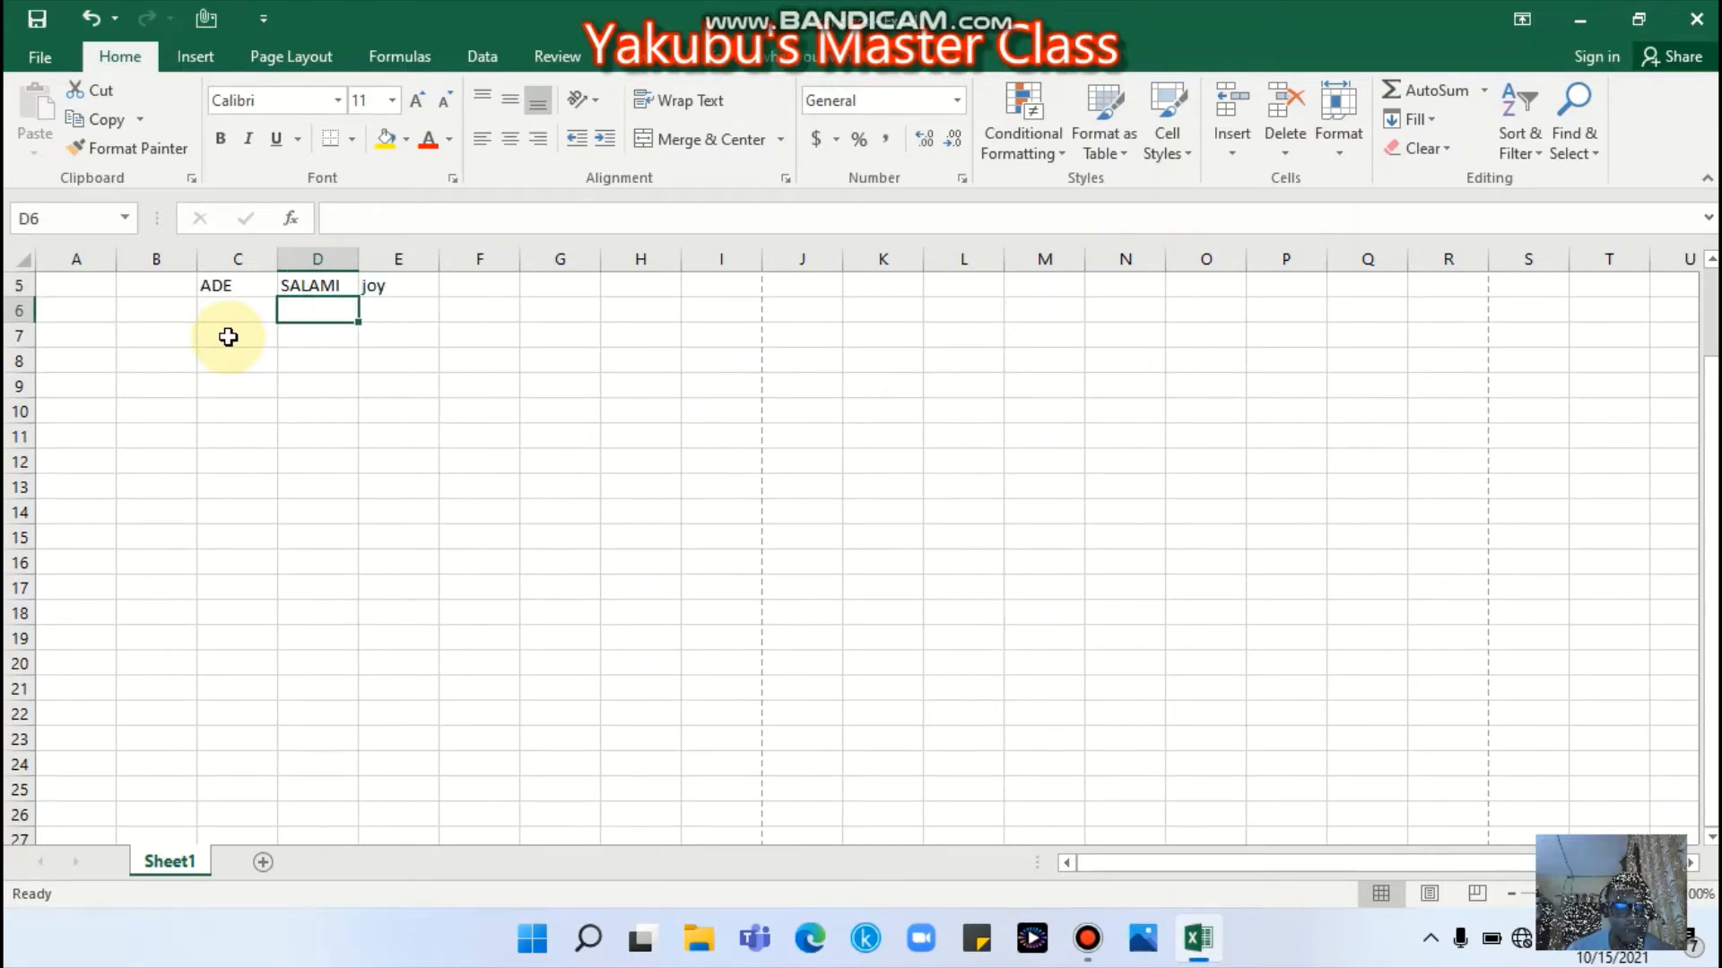
pyautogui.press('Left')
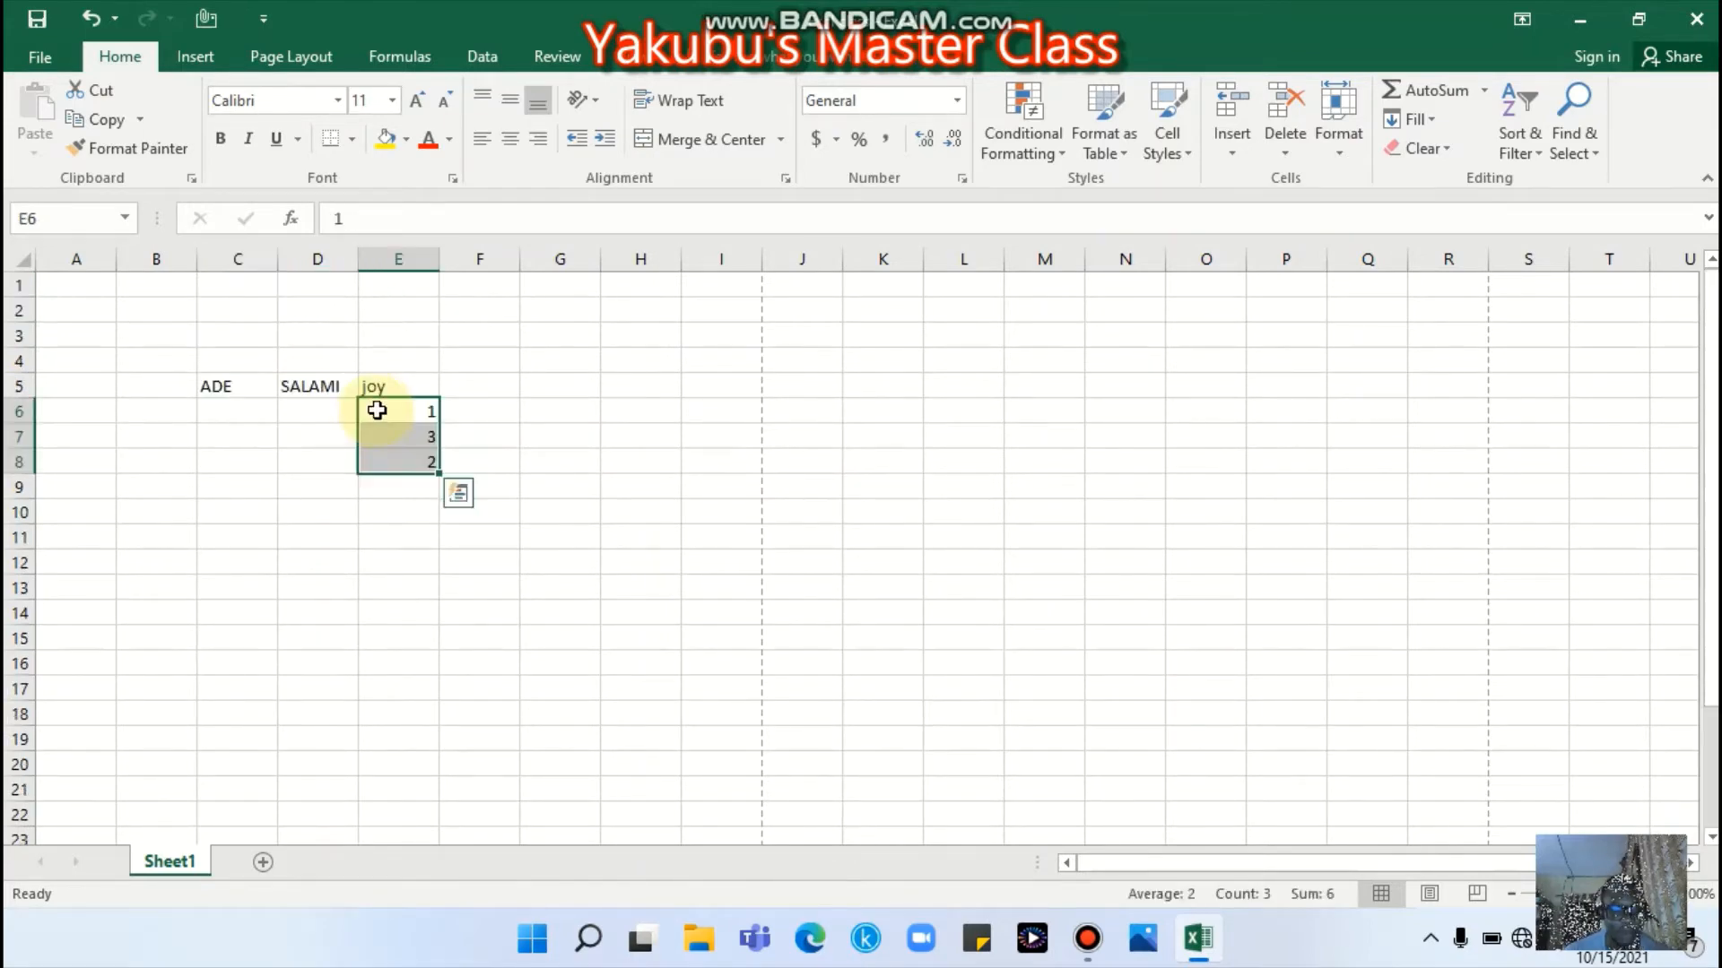
pyautogui.moveTo(376, 408); pyautogui.dragTo(208, 460)
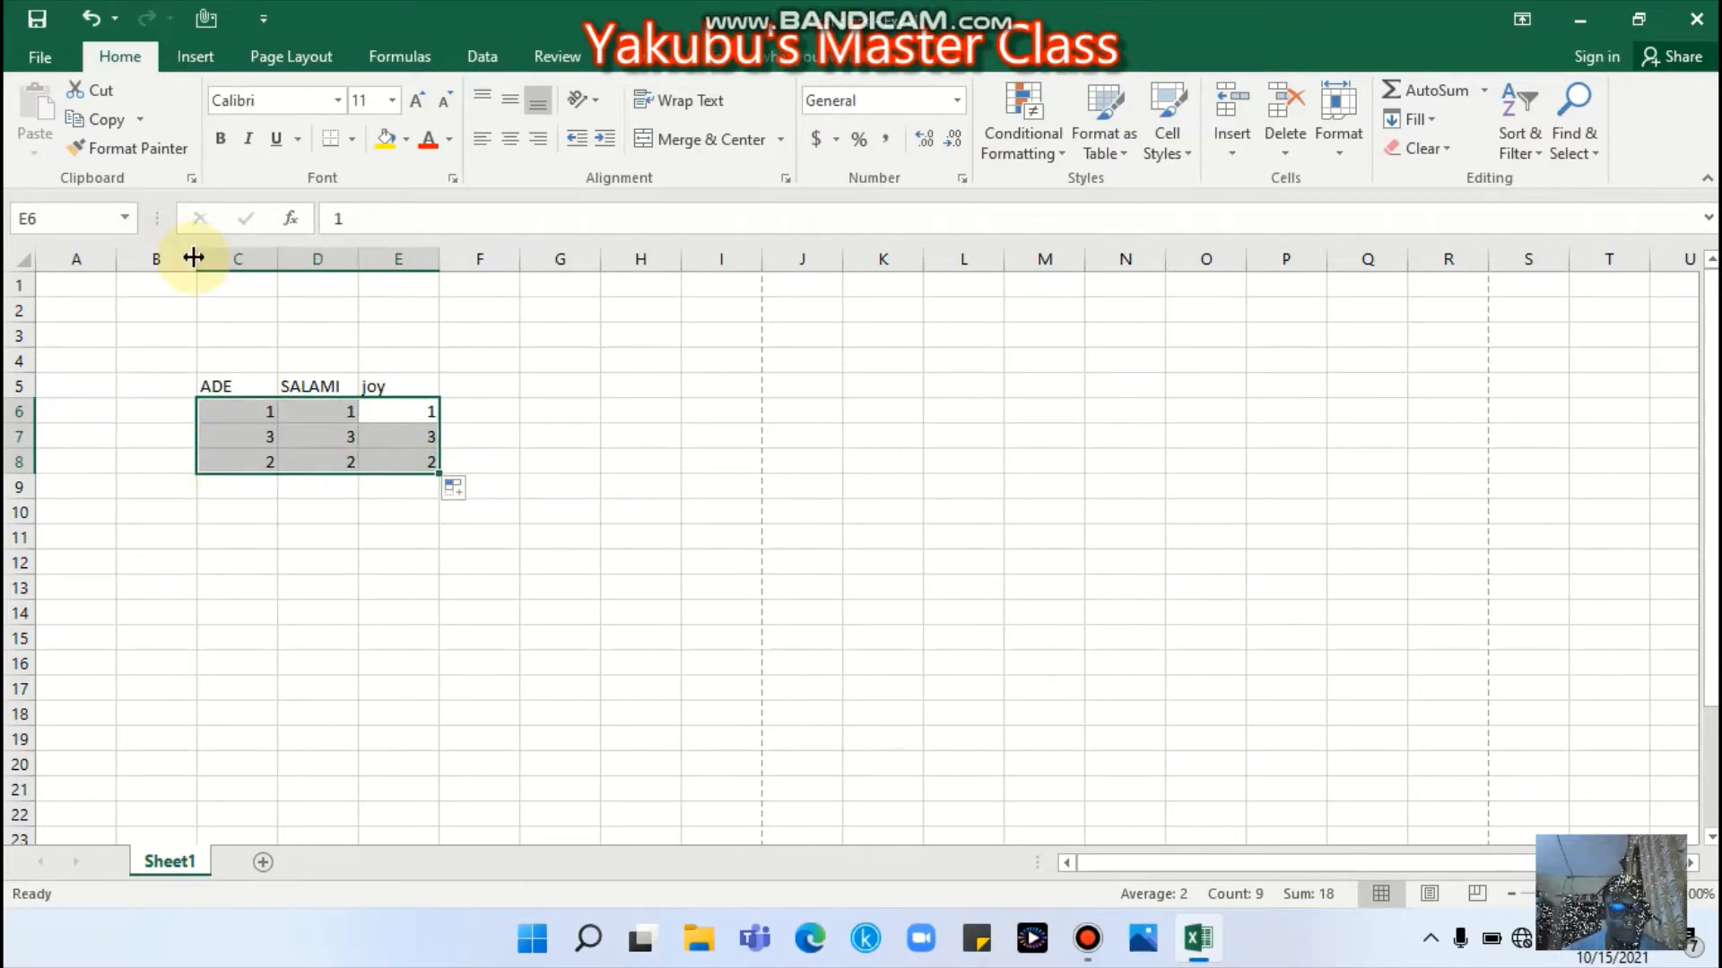
pyautogui.click(206, 510)
# - Save the workbook as a PDF named Excl class in the Documents folder, and close the published PDF
pyautogui.click(43, 68)
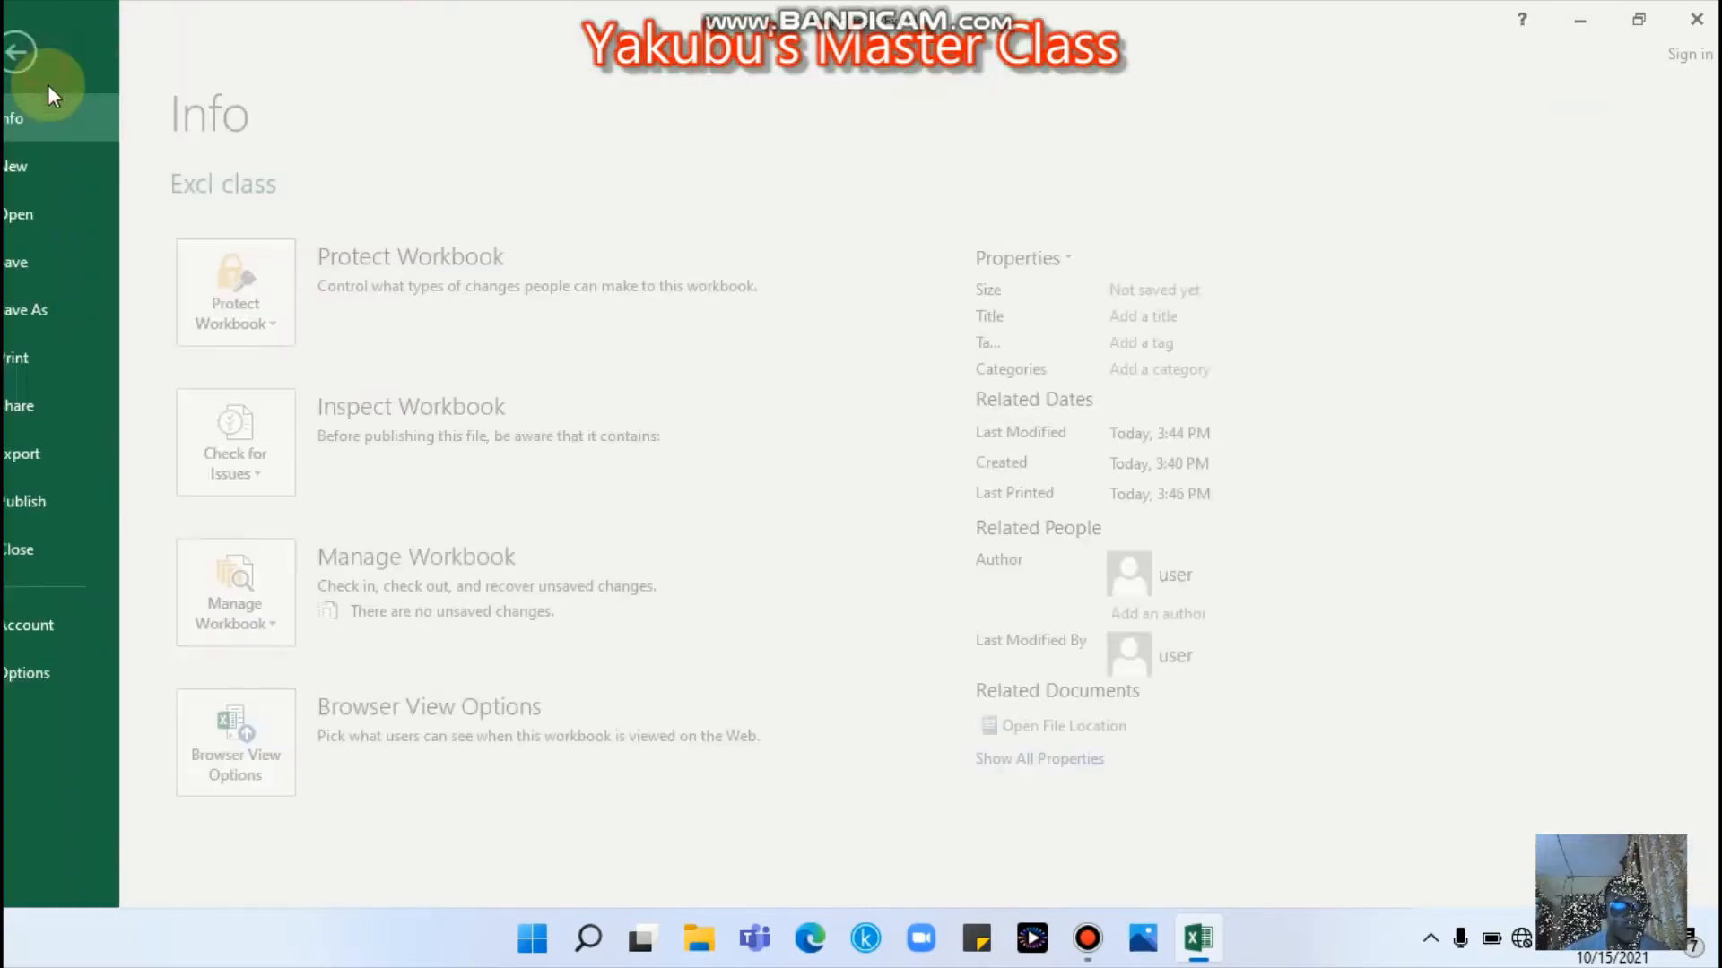
pyautogui.click(103, 313)
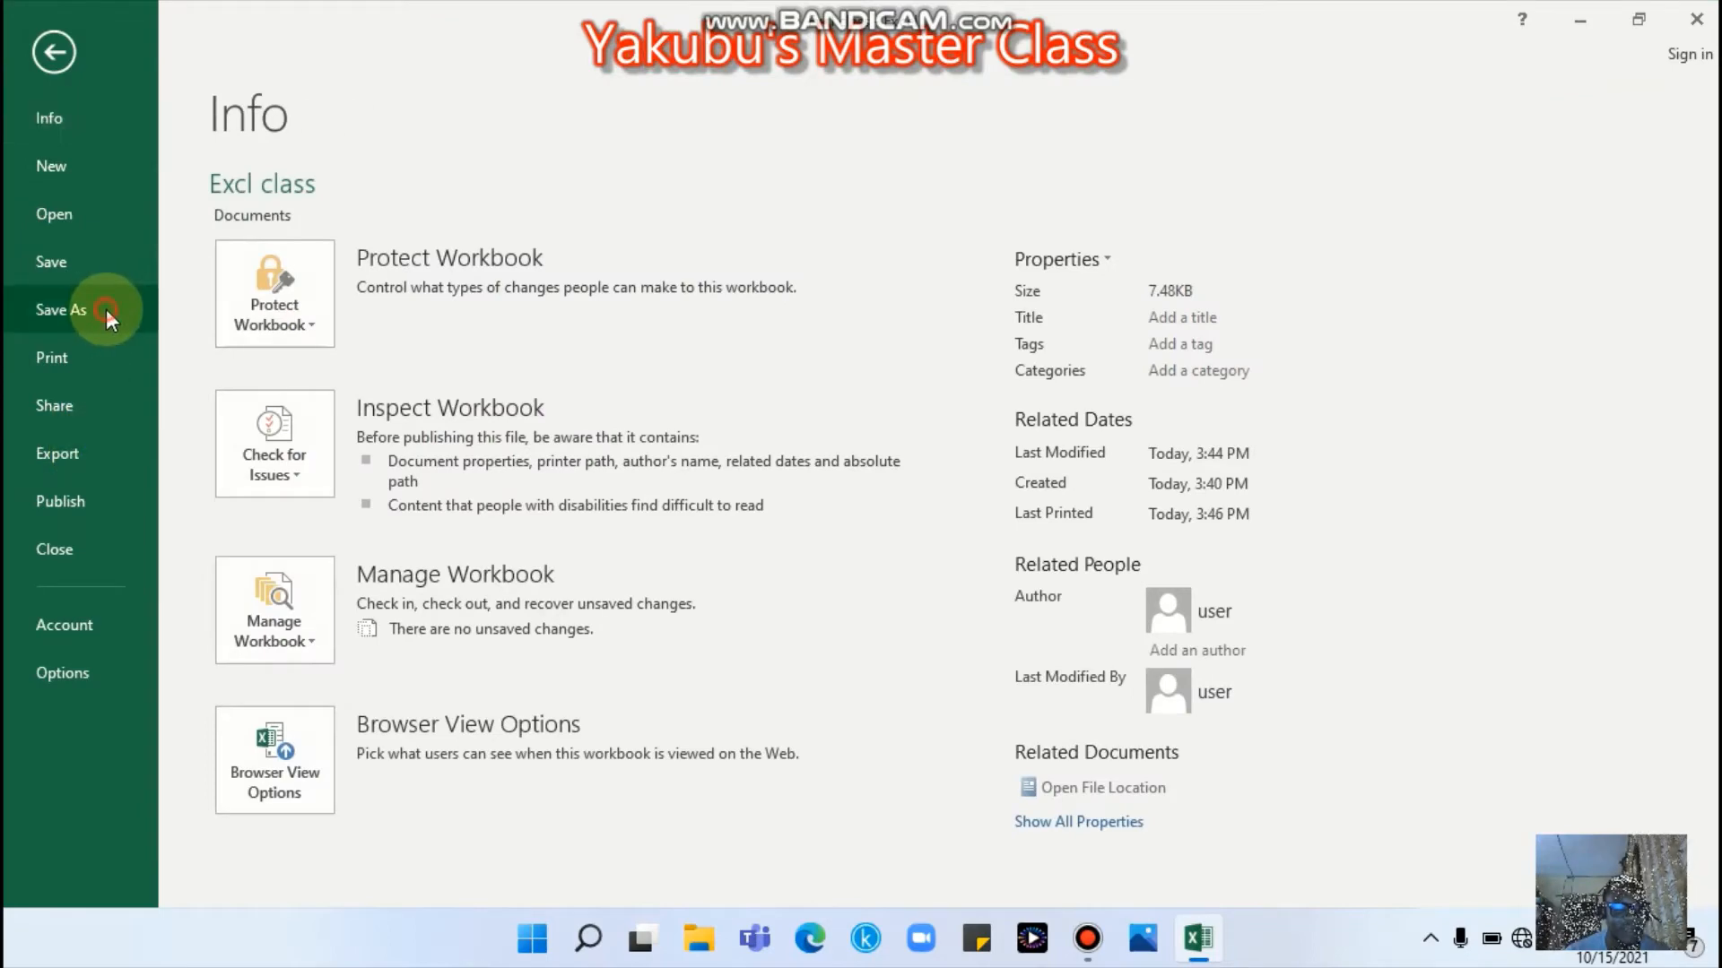
pyautogui.click(733, 260)
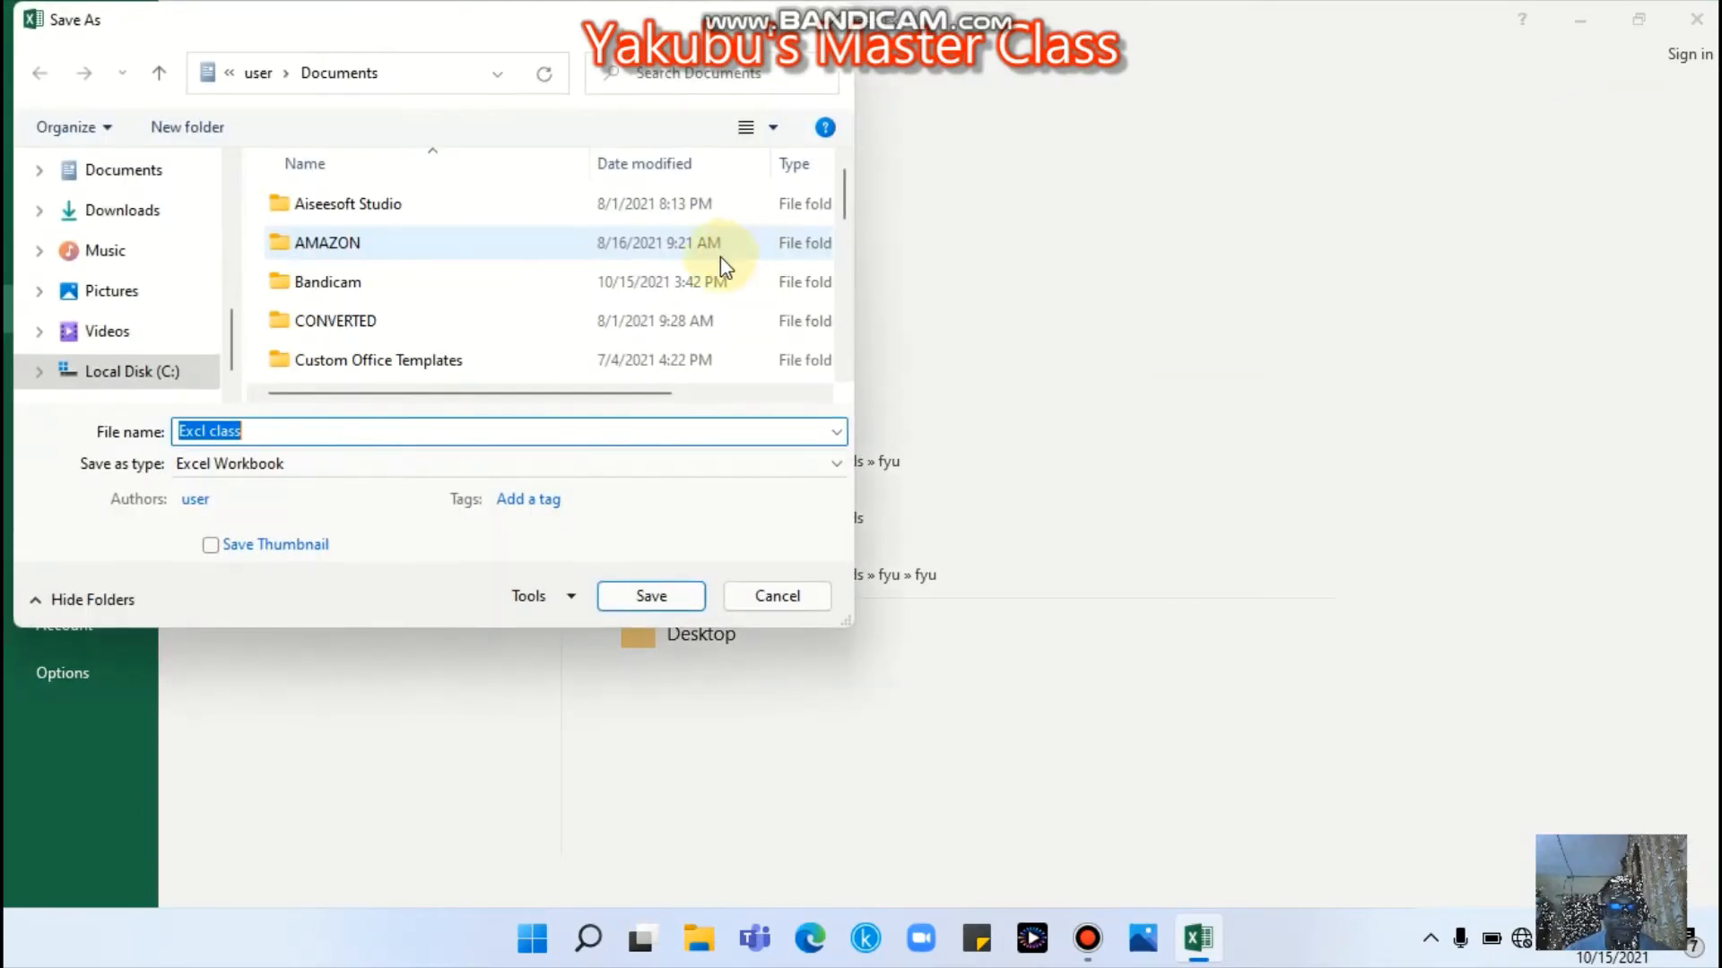
pyautogui.click(583, 462)
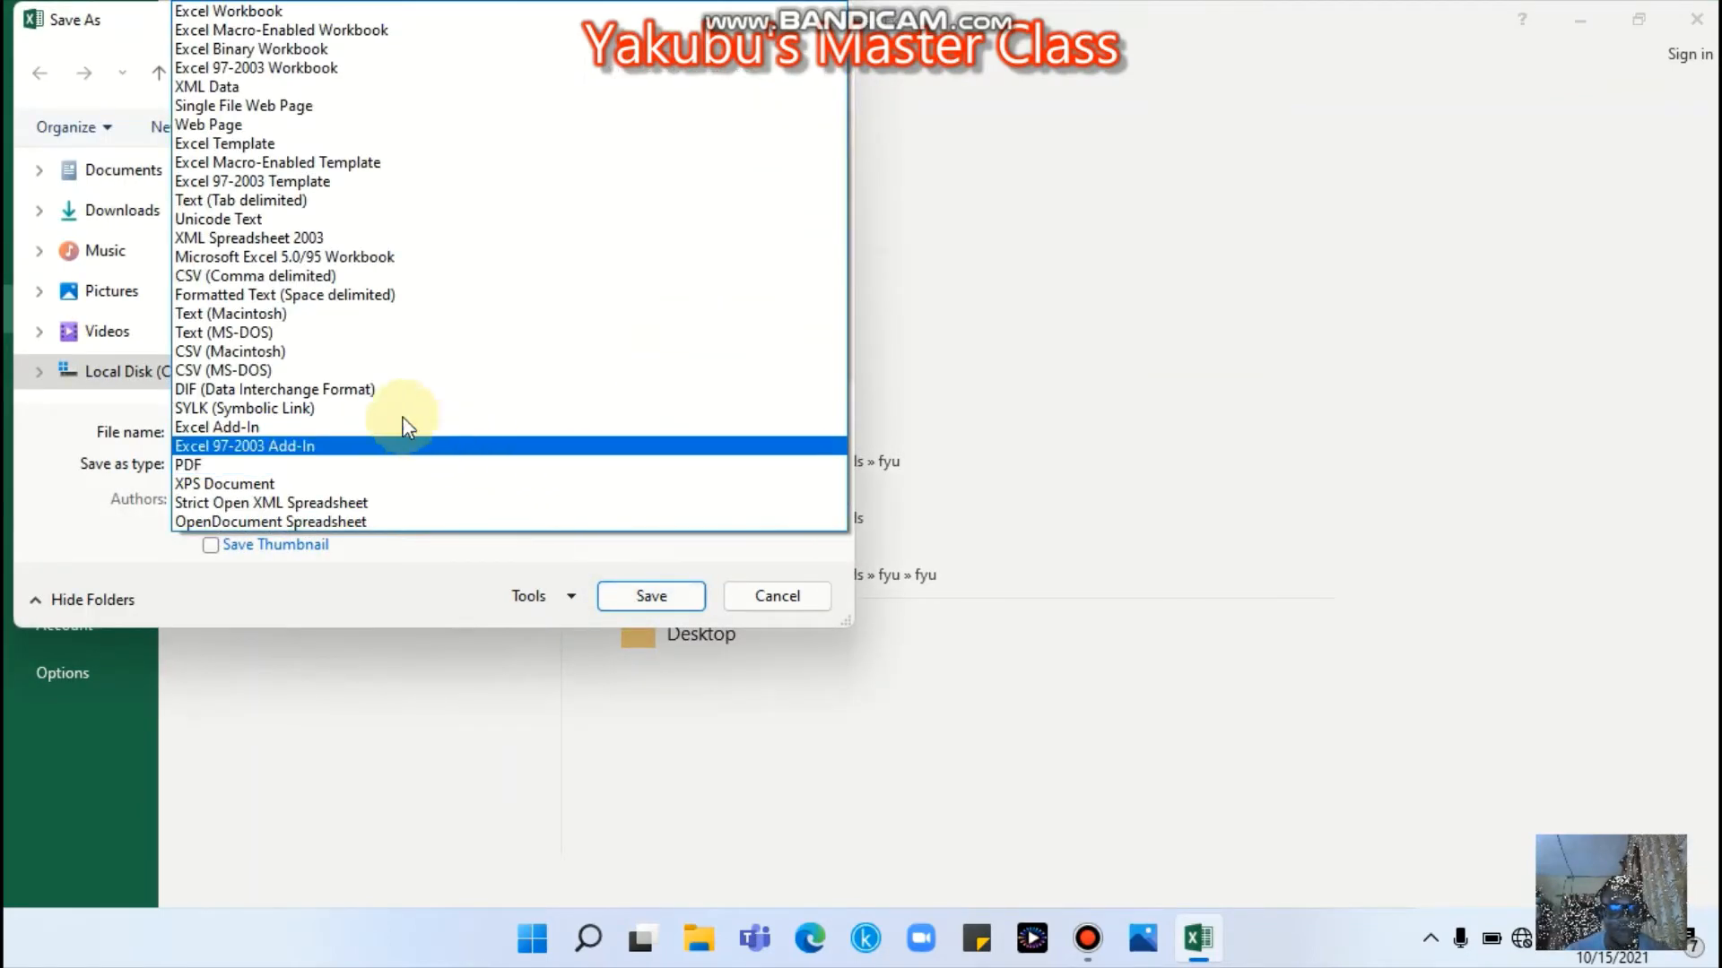
pyautogui.click(339, 466)
pyautogui.click(649, 699)
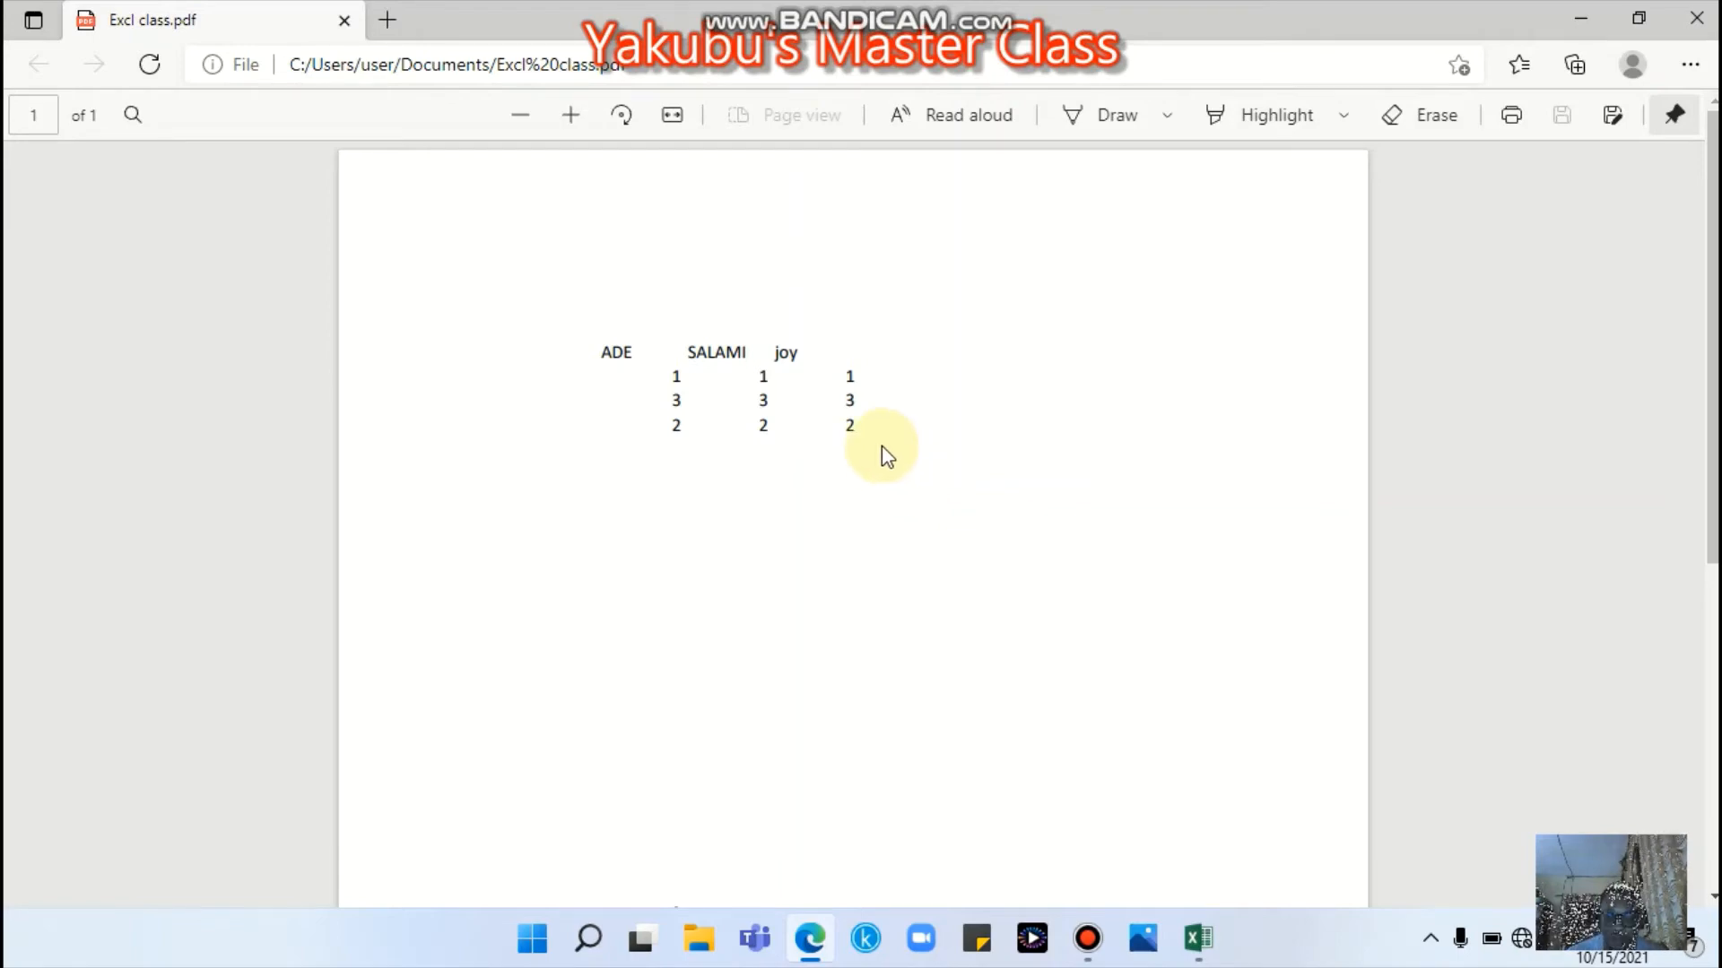
pyautogui.click(1696, 18)
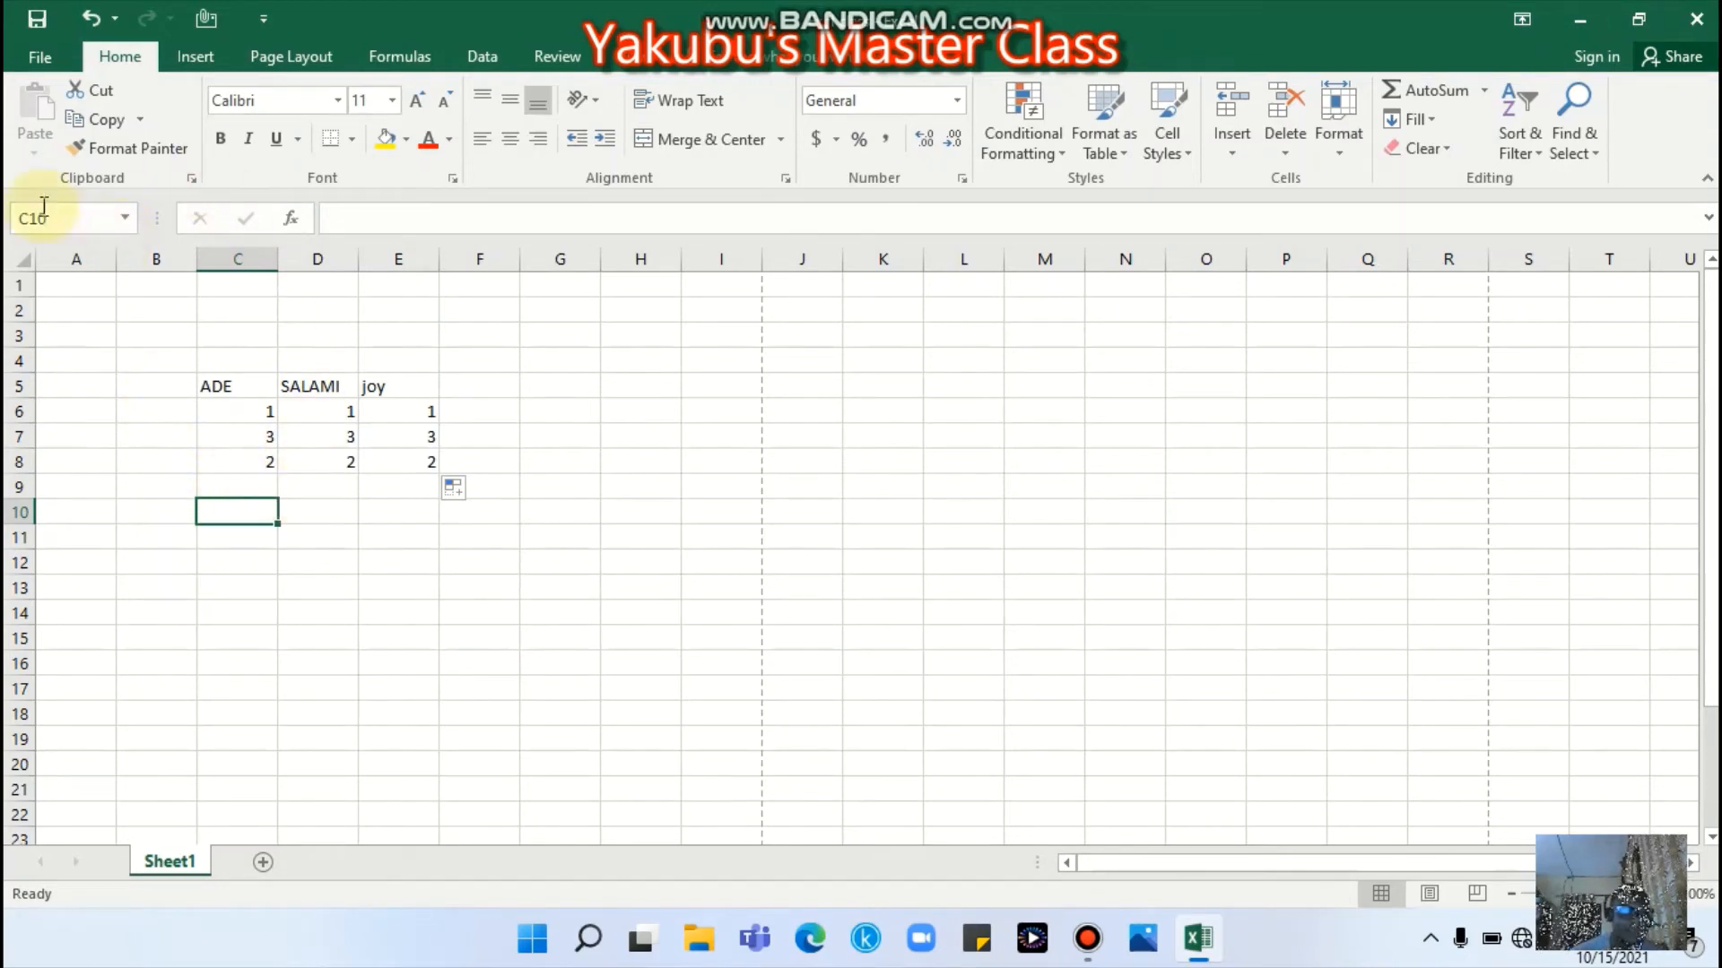
# - Look at the printer settings and print preview of the sheet, and return to the worksheet
pyautogui.click(39, 57)
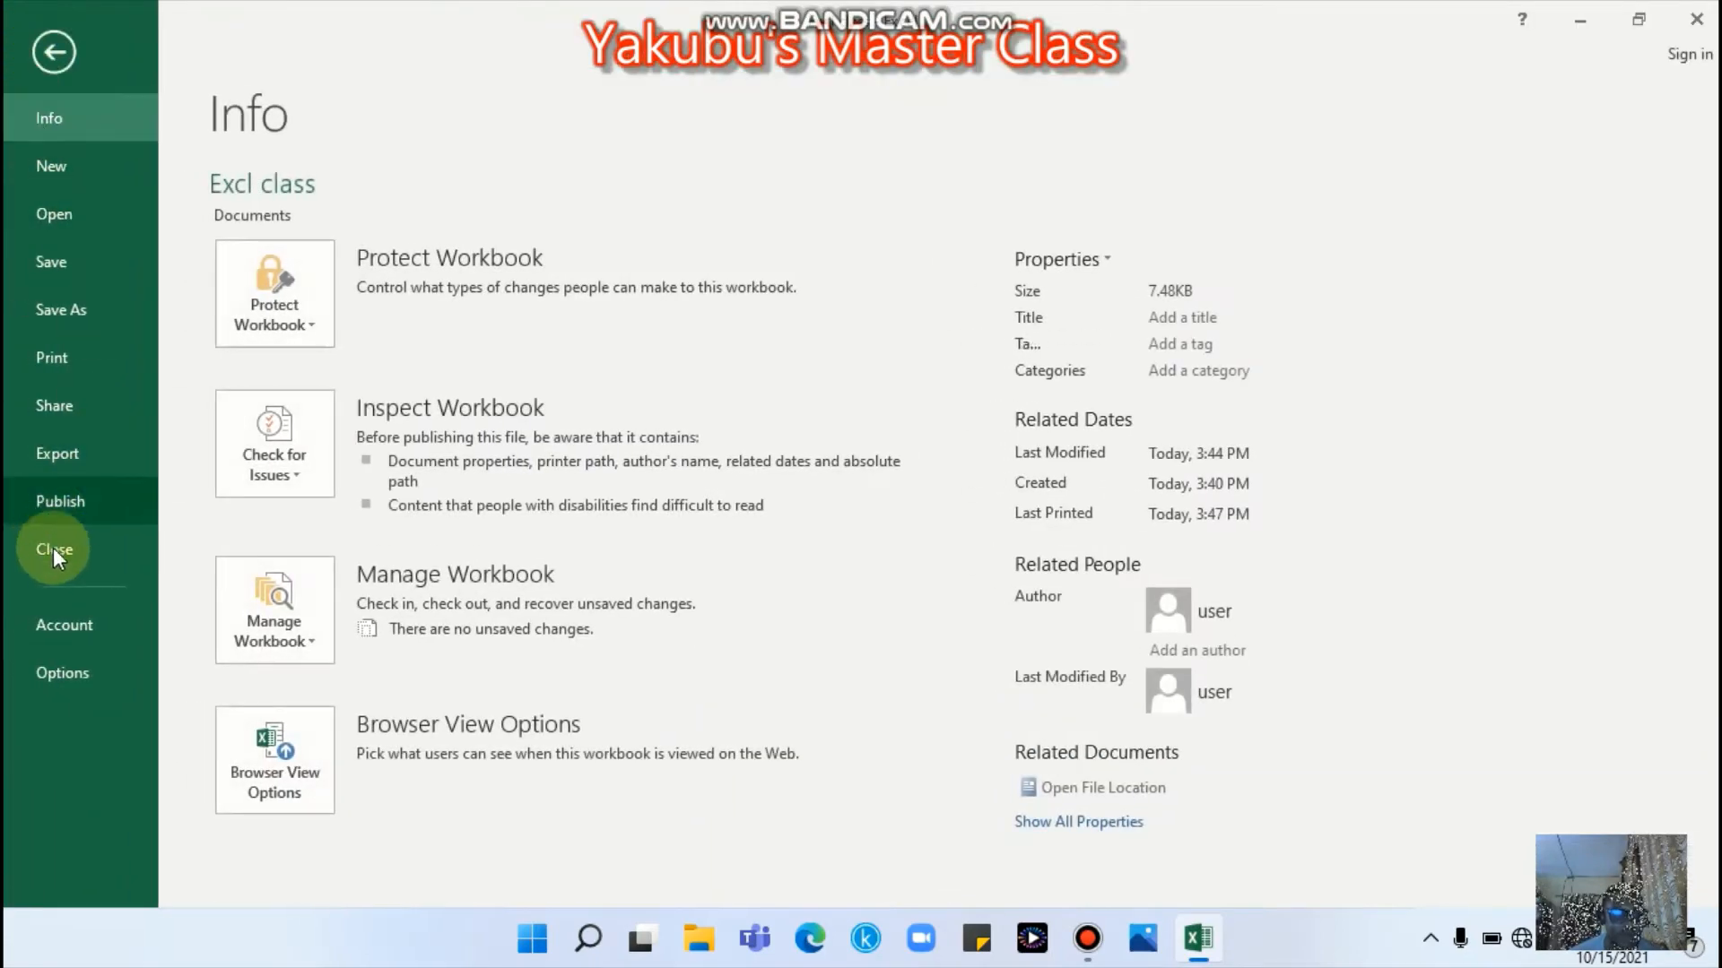
pyautogui.click(81, 363)
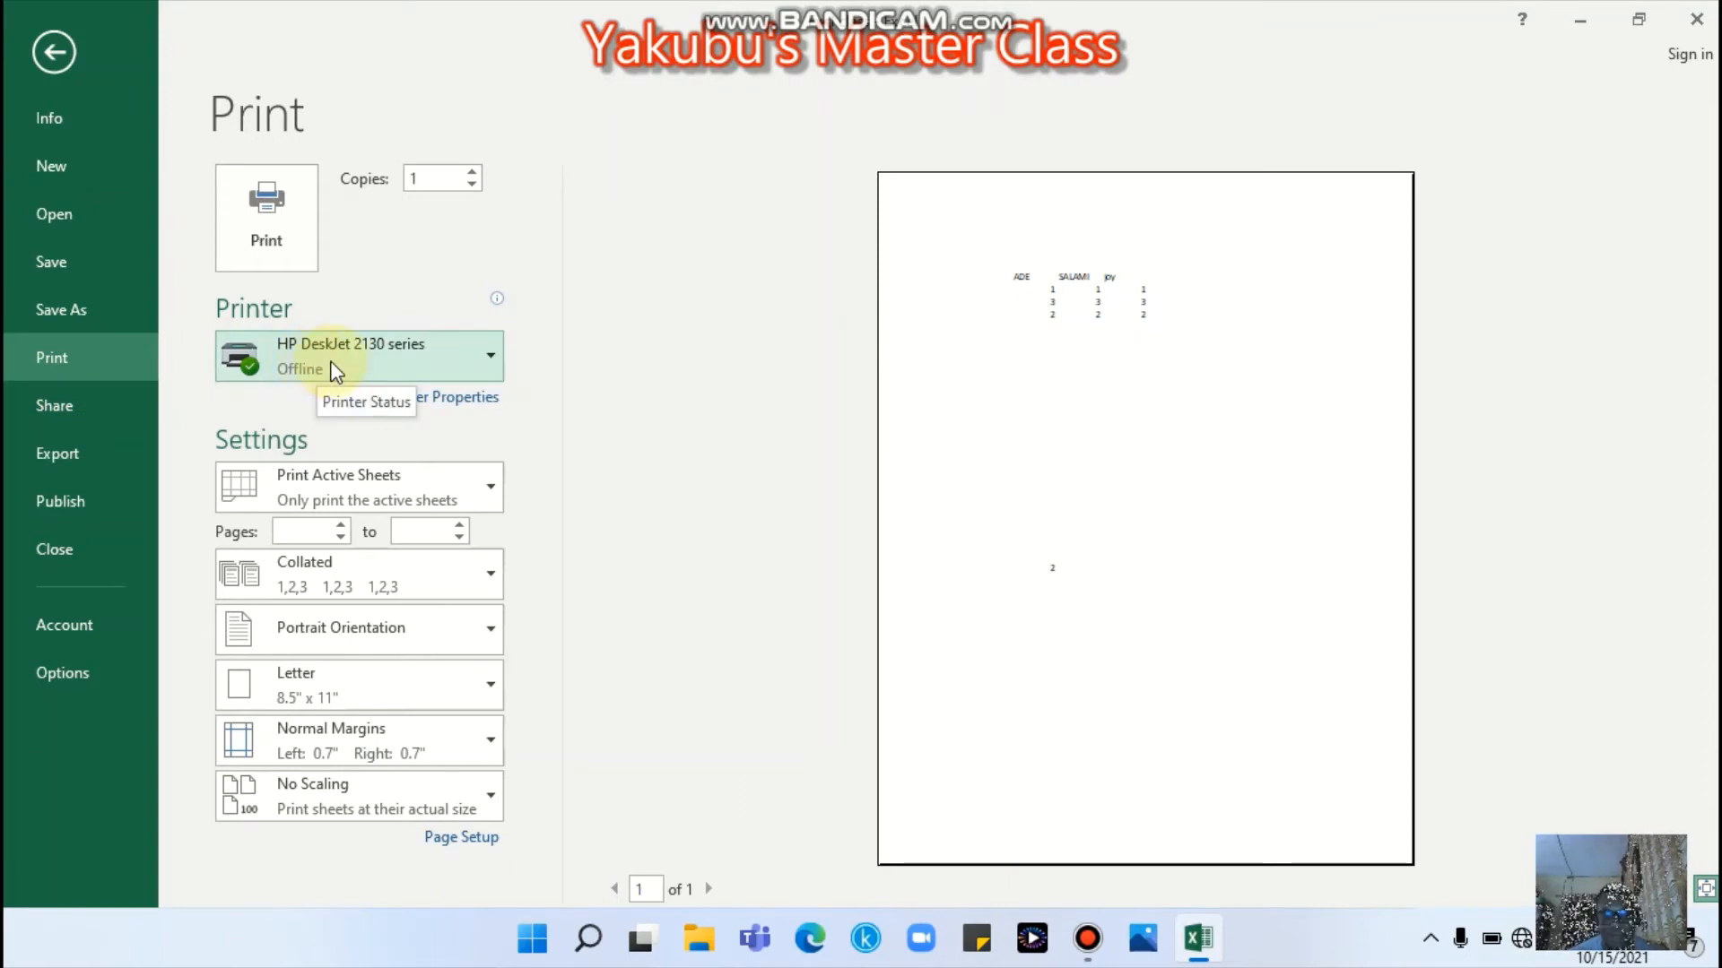
pyautogui.click(59, 63)
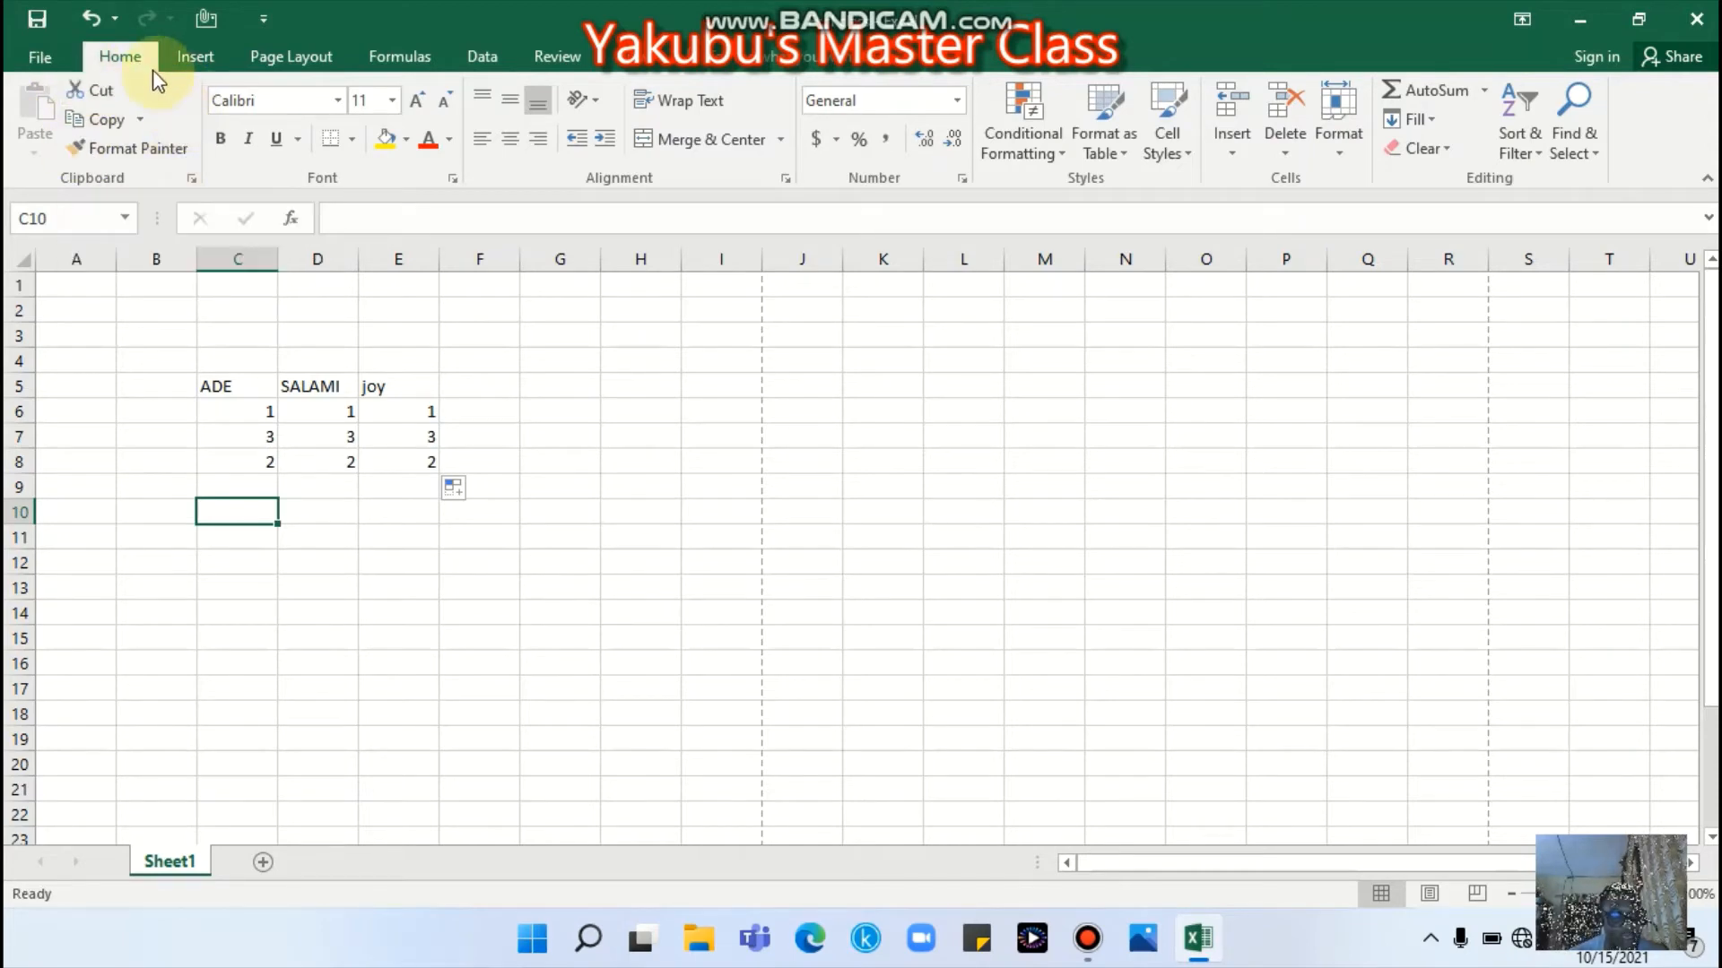
pyautogui.click(63, 57)
pyautogui.click(25, 54)
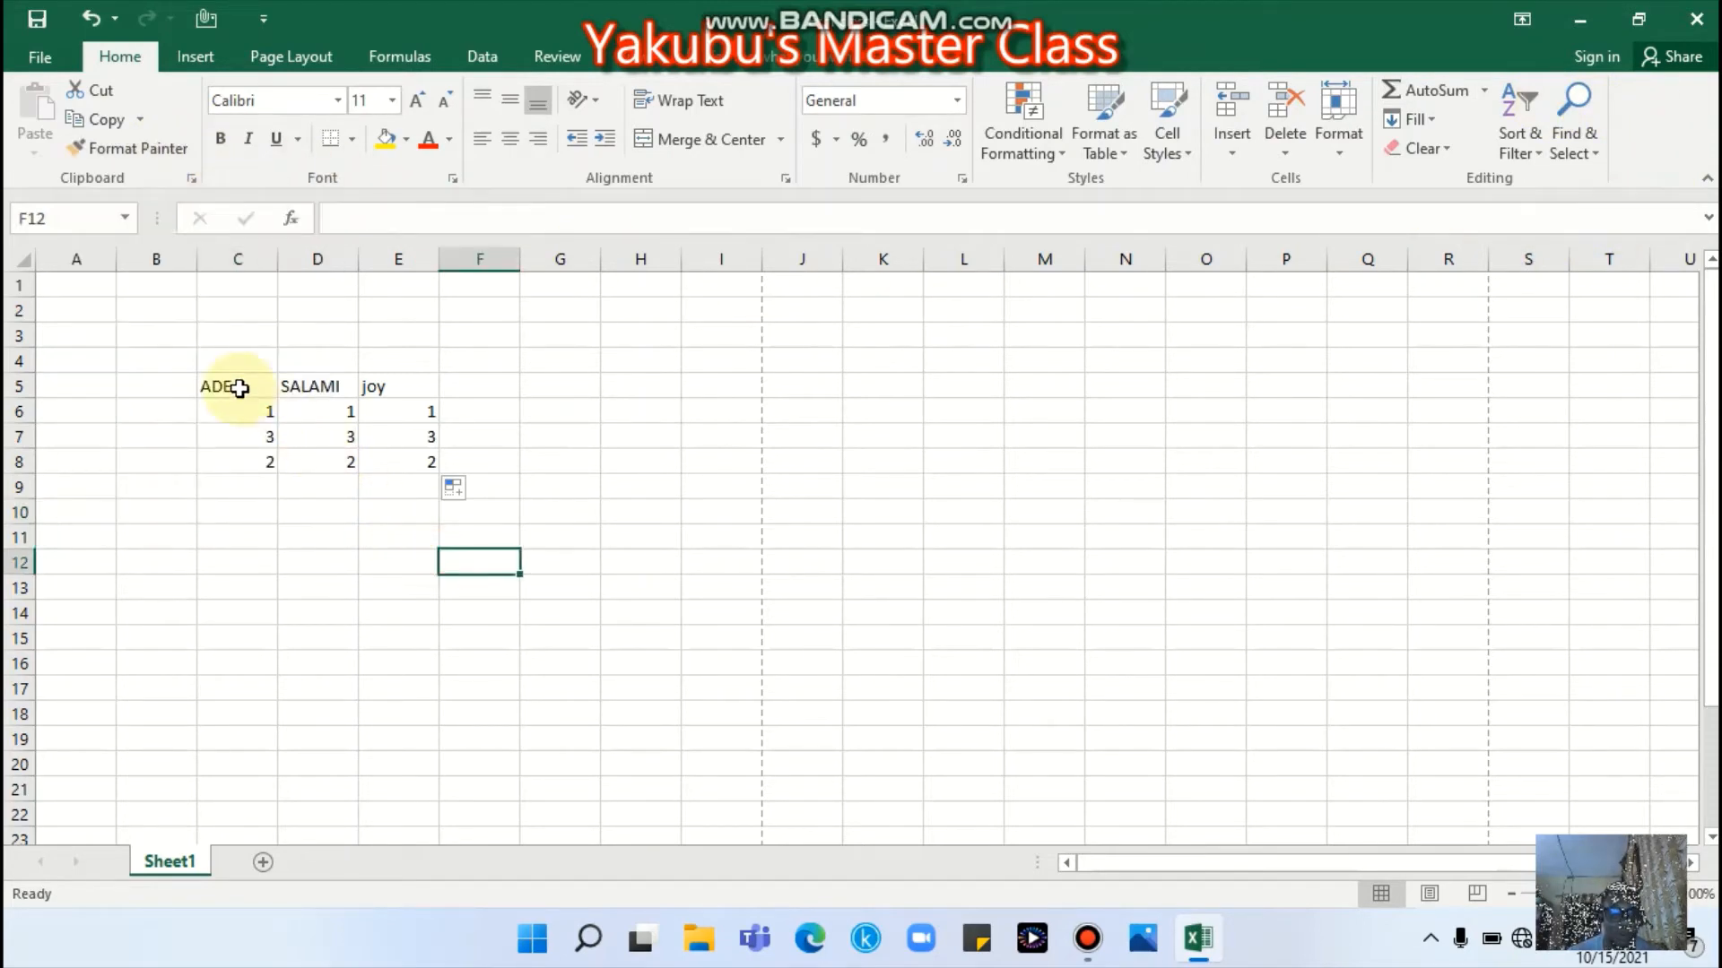
# - Change the font of the names in C5:E5 to Times New Roman
pyautogui.moveTo(238, 384); pyautogui.dragTo(403, 388)
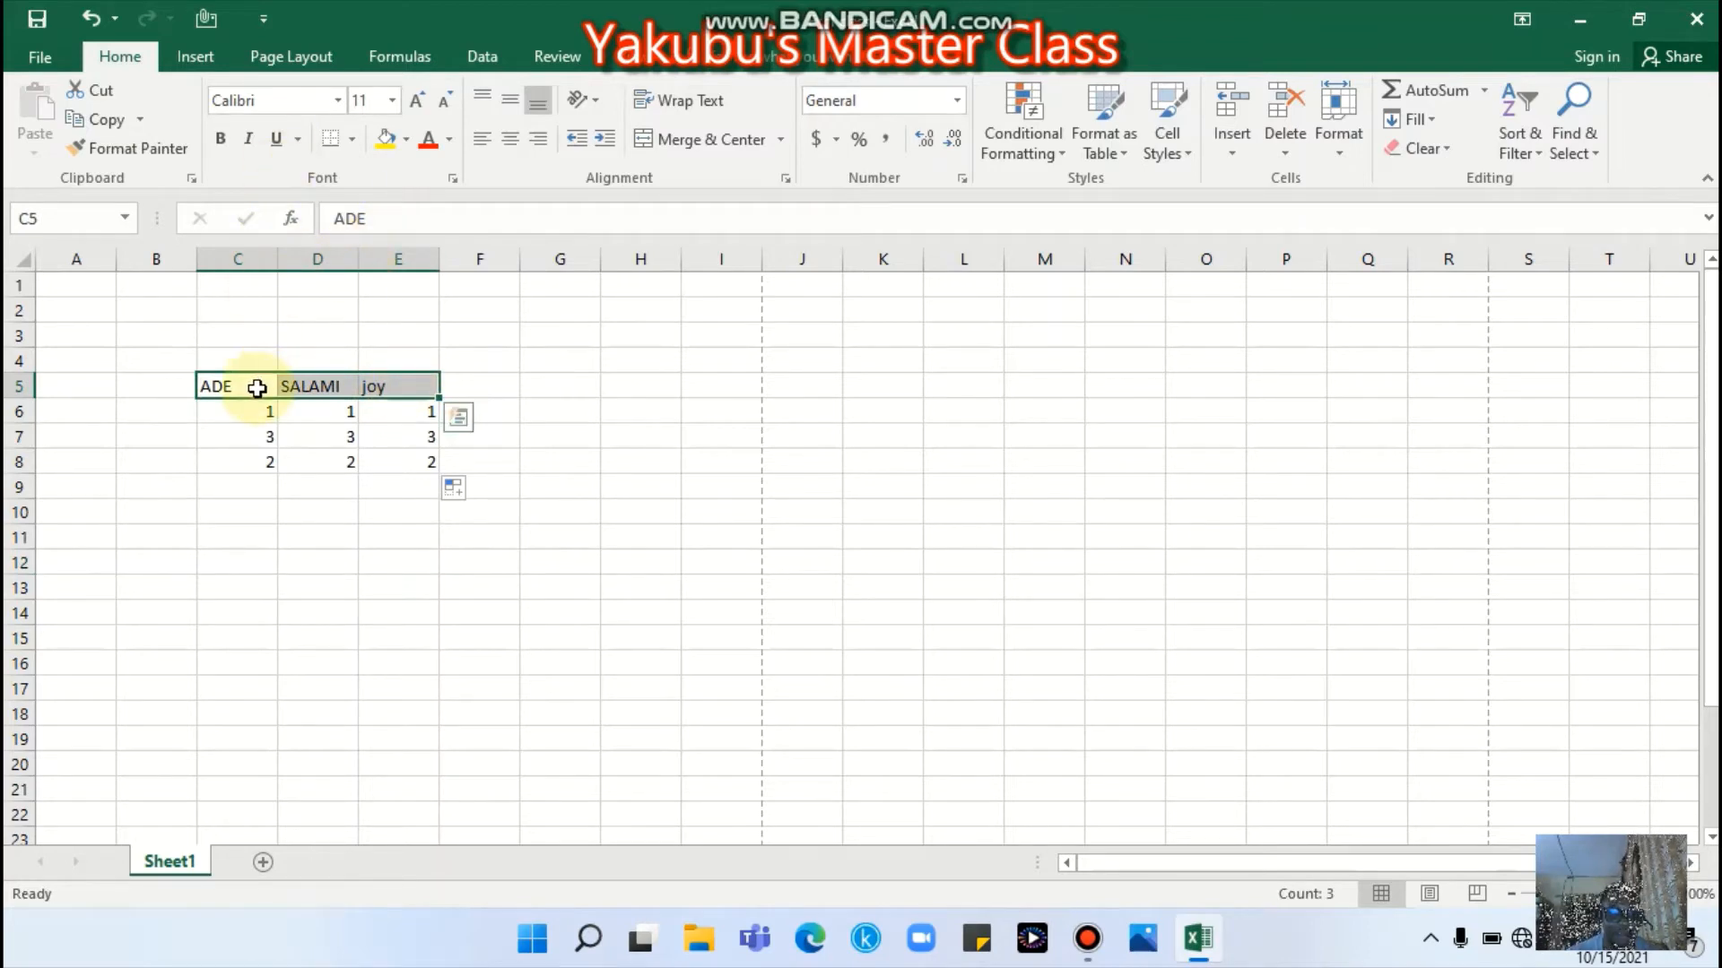
pyautogui.click(338, 102)
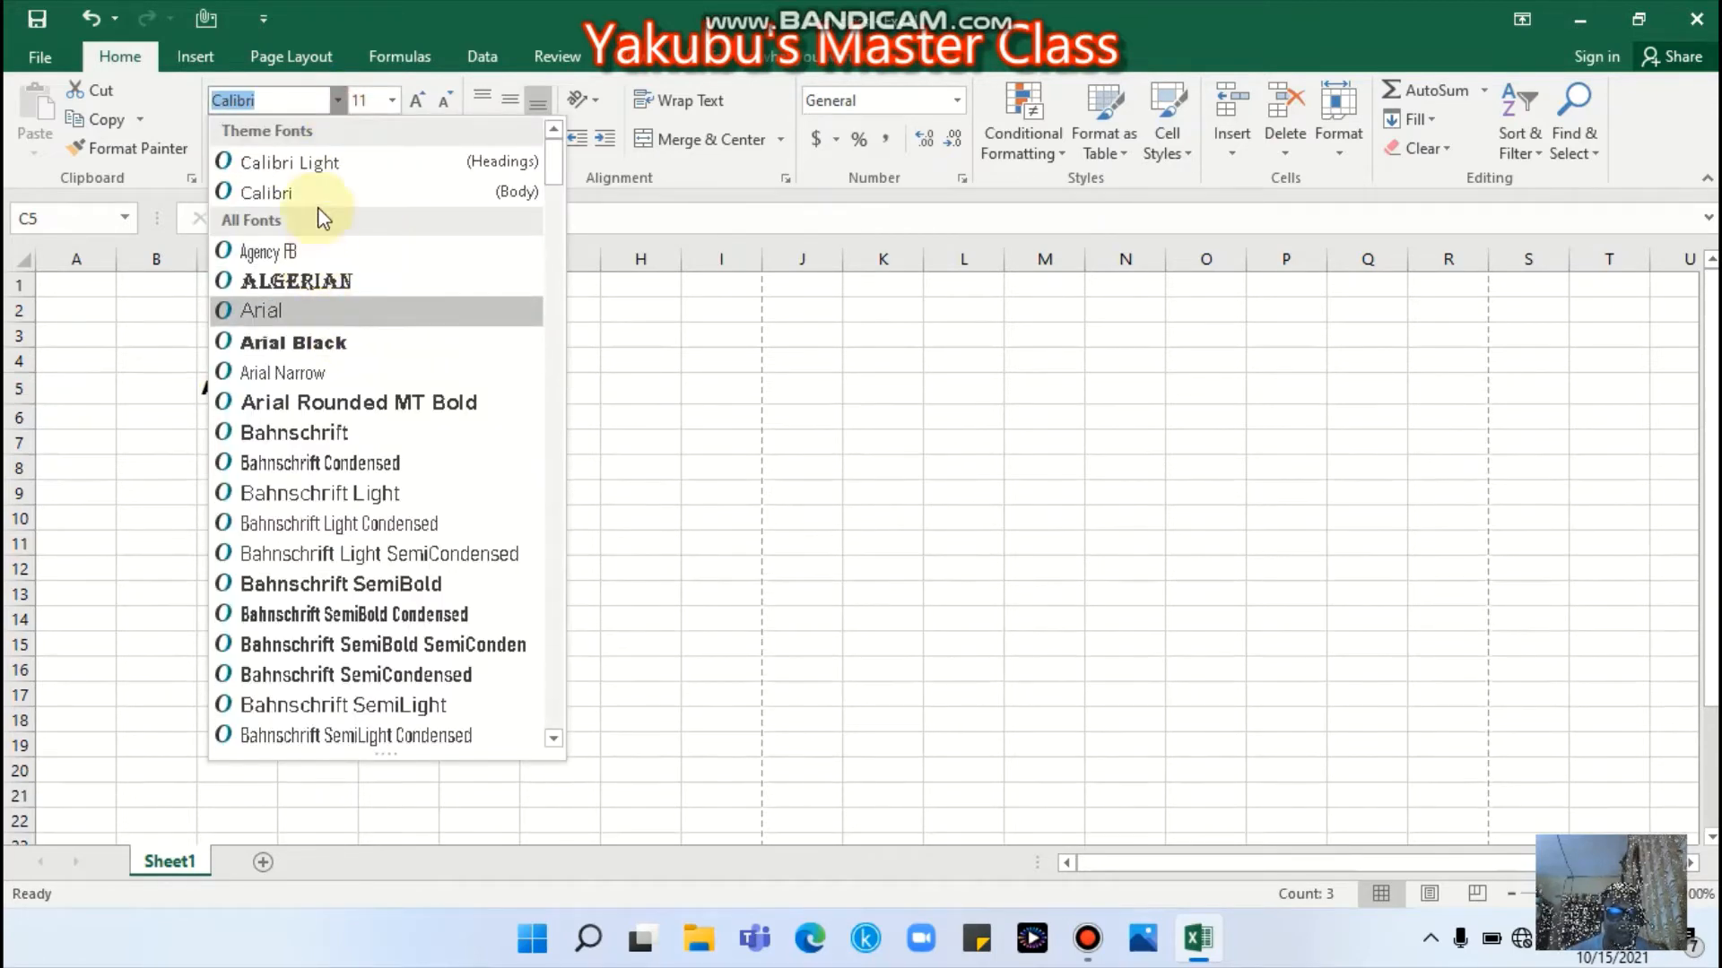
pyautogui.write('Time')
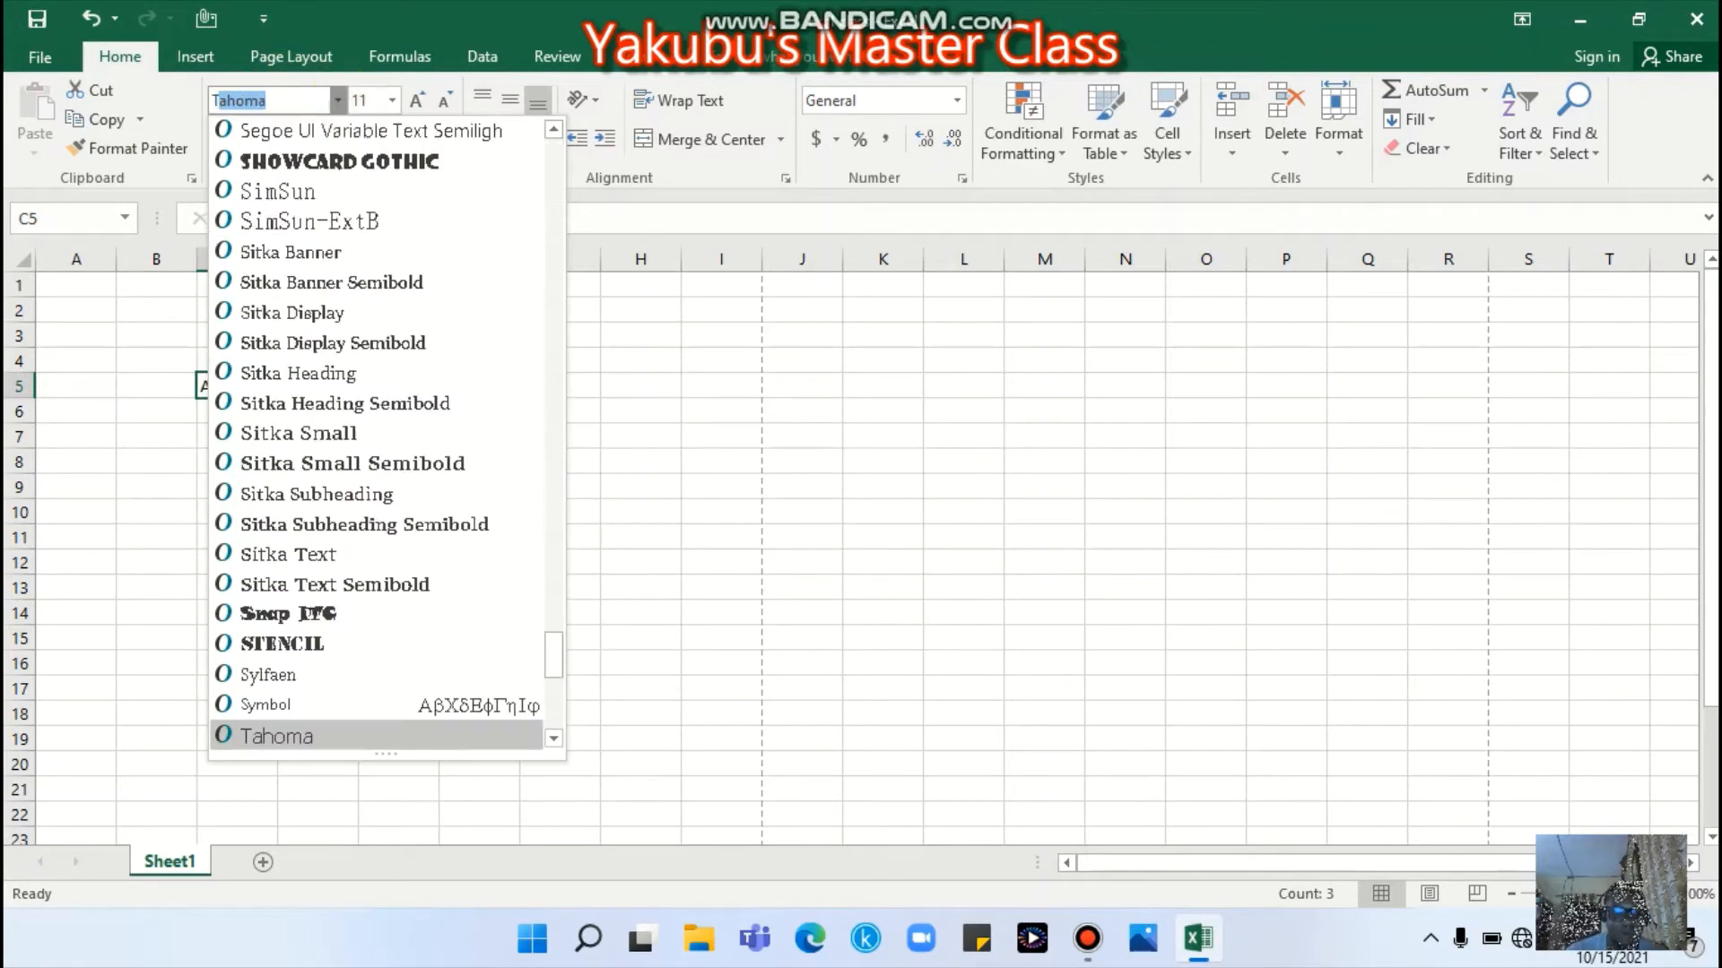
pyautogui.press('Down')
pyautogui.press('Down')
pyautogui.press('Down')
pyautogui.press('Down')
pyautogui.press('Down')
pyautogui.press('Down')
pyautogui.press('Down')
pyautogui.press('Down')
pyautogui.press('Down')
pyautogui.press('Down')
pyautogui.press('Down')
pyautogui.press('Down')
pyautogui.press('Down')
pyautogui.press('Down')
pyautogui.press('Down')
pyautogui.press('Down')
pyautogui.press('Down')
pyautogui.press('Down')
pyautogui.press('Down')
pyautogui.press('Down')
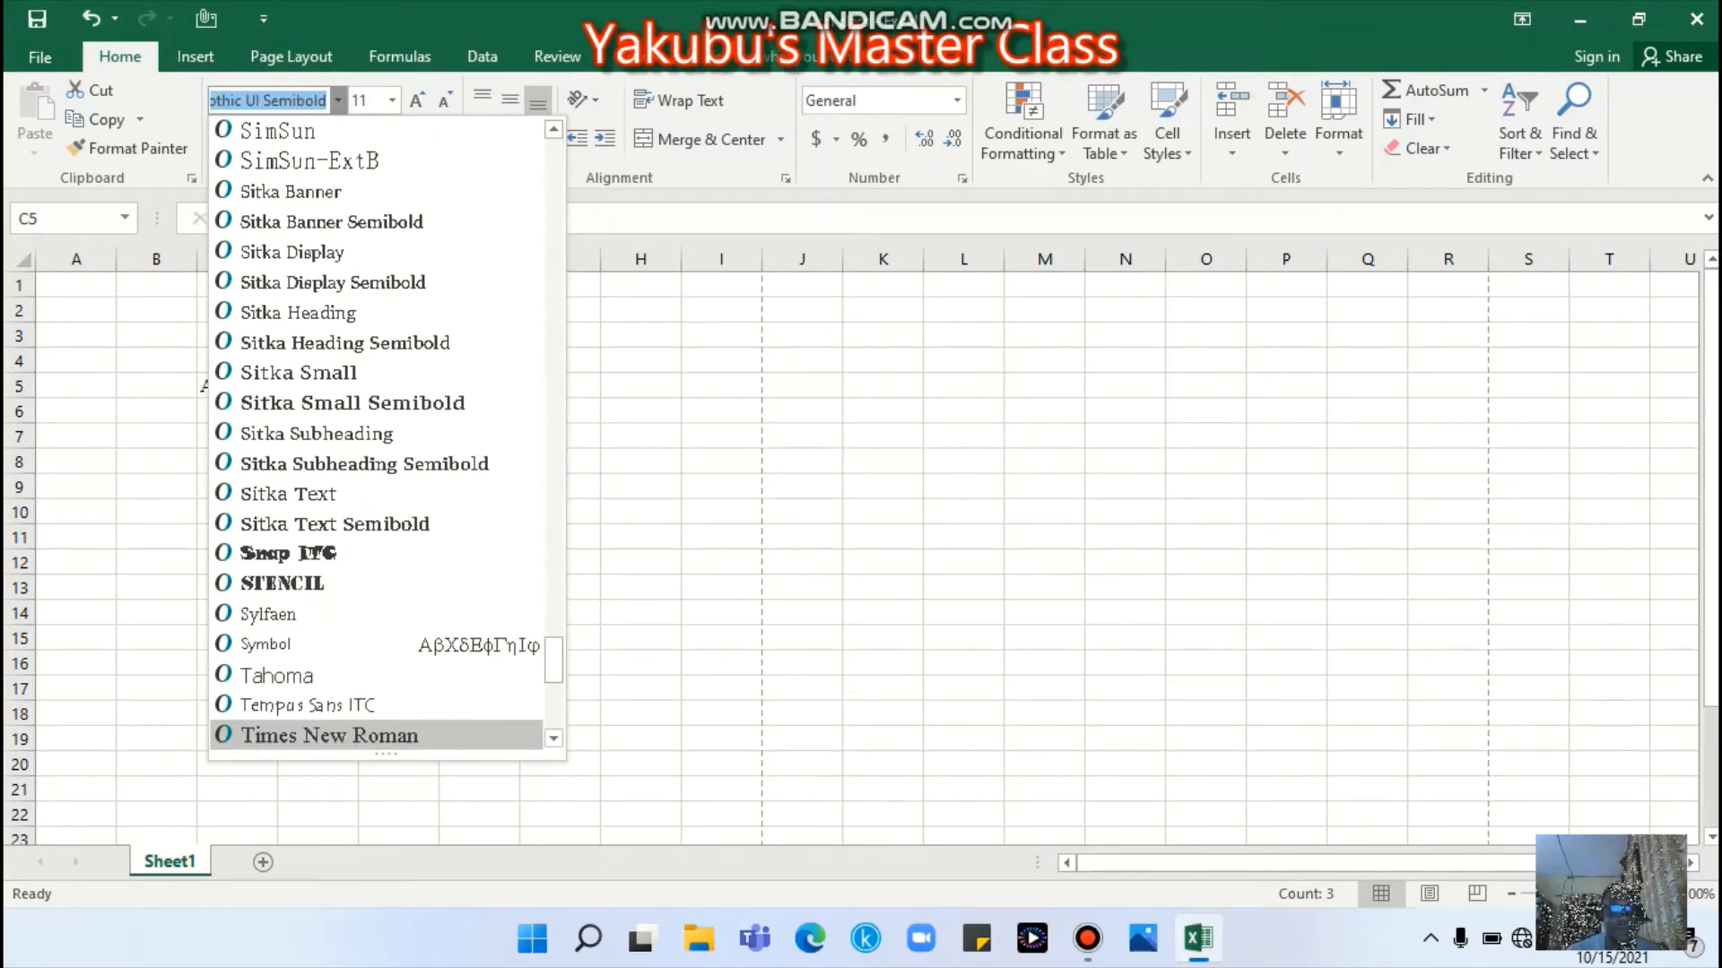
pyautogui.write('T')
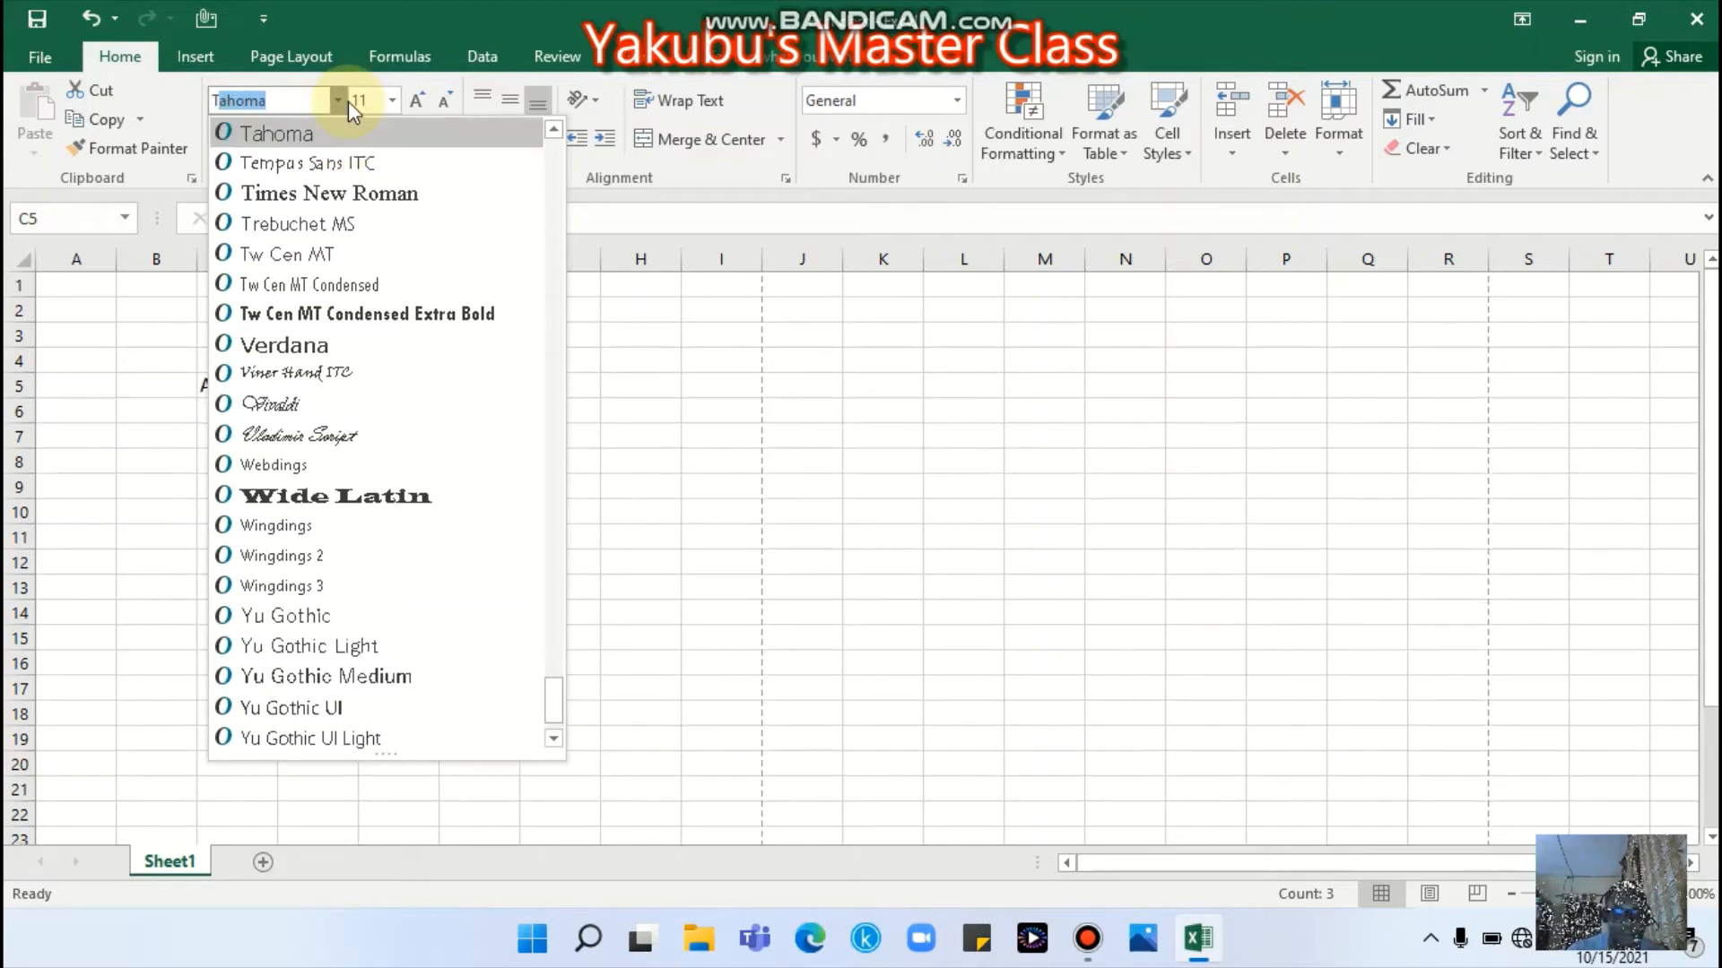
pyautogui.write('ie')
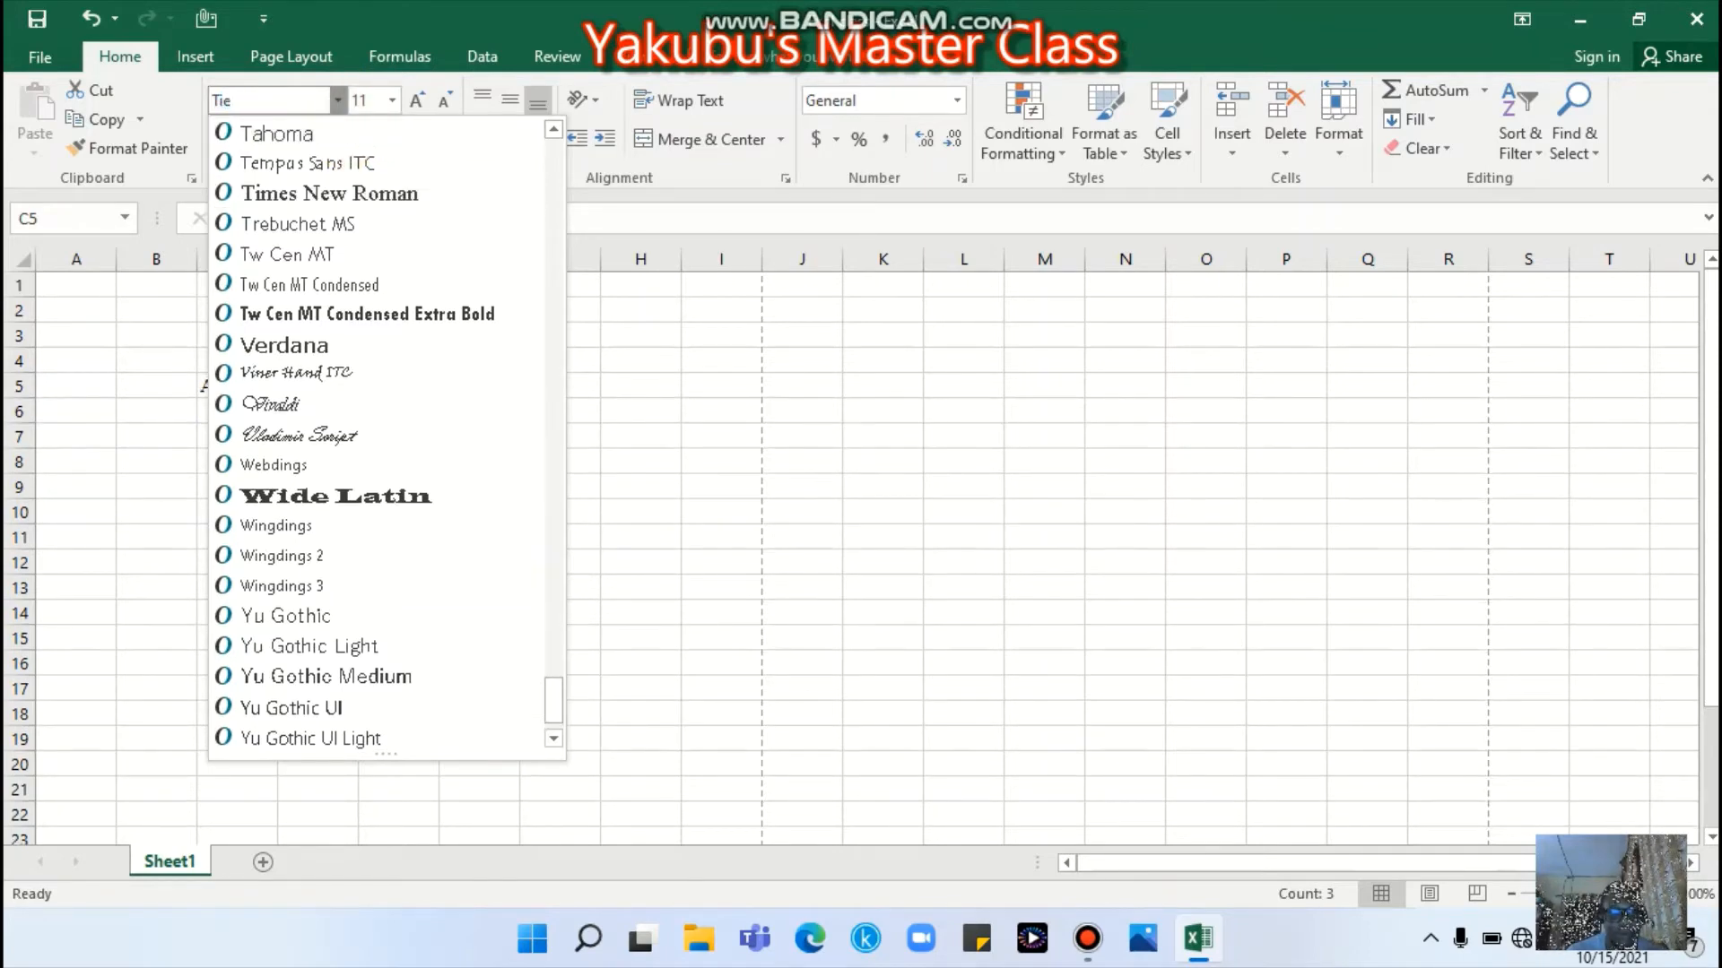
pyautogui.write('mes New Roma')
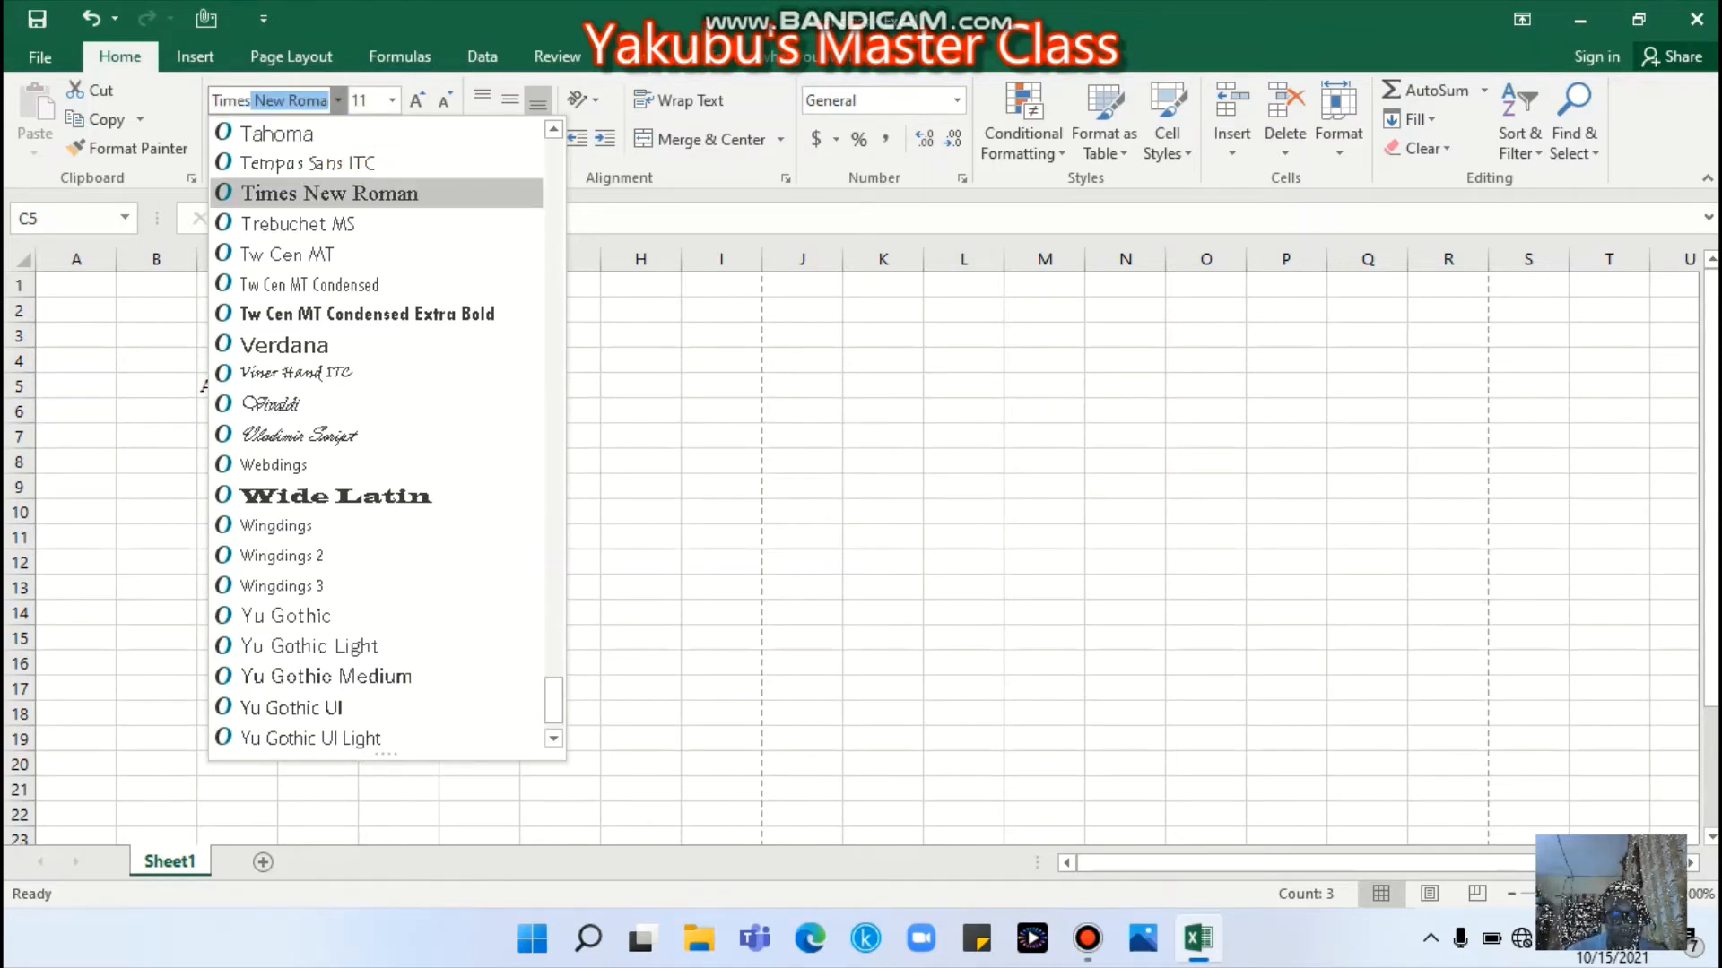
pyautogui.click(381, 195)
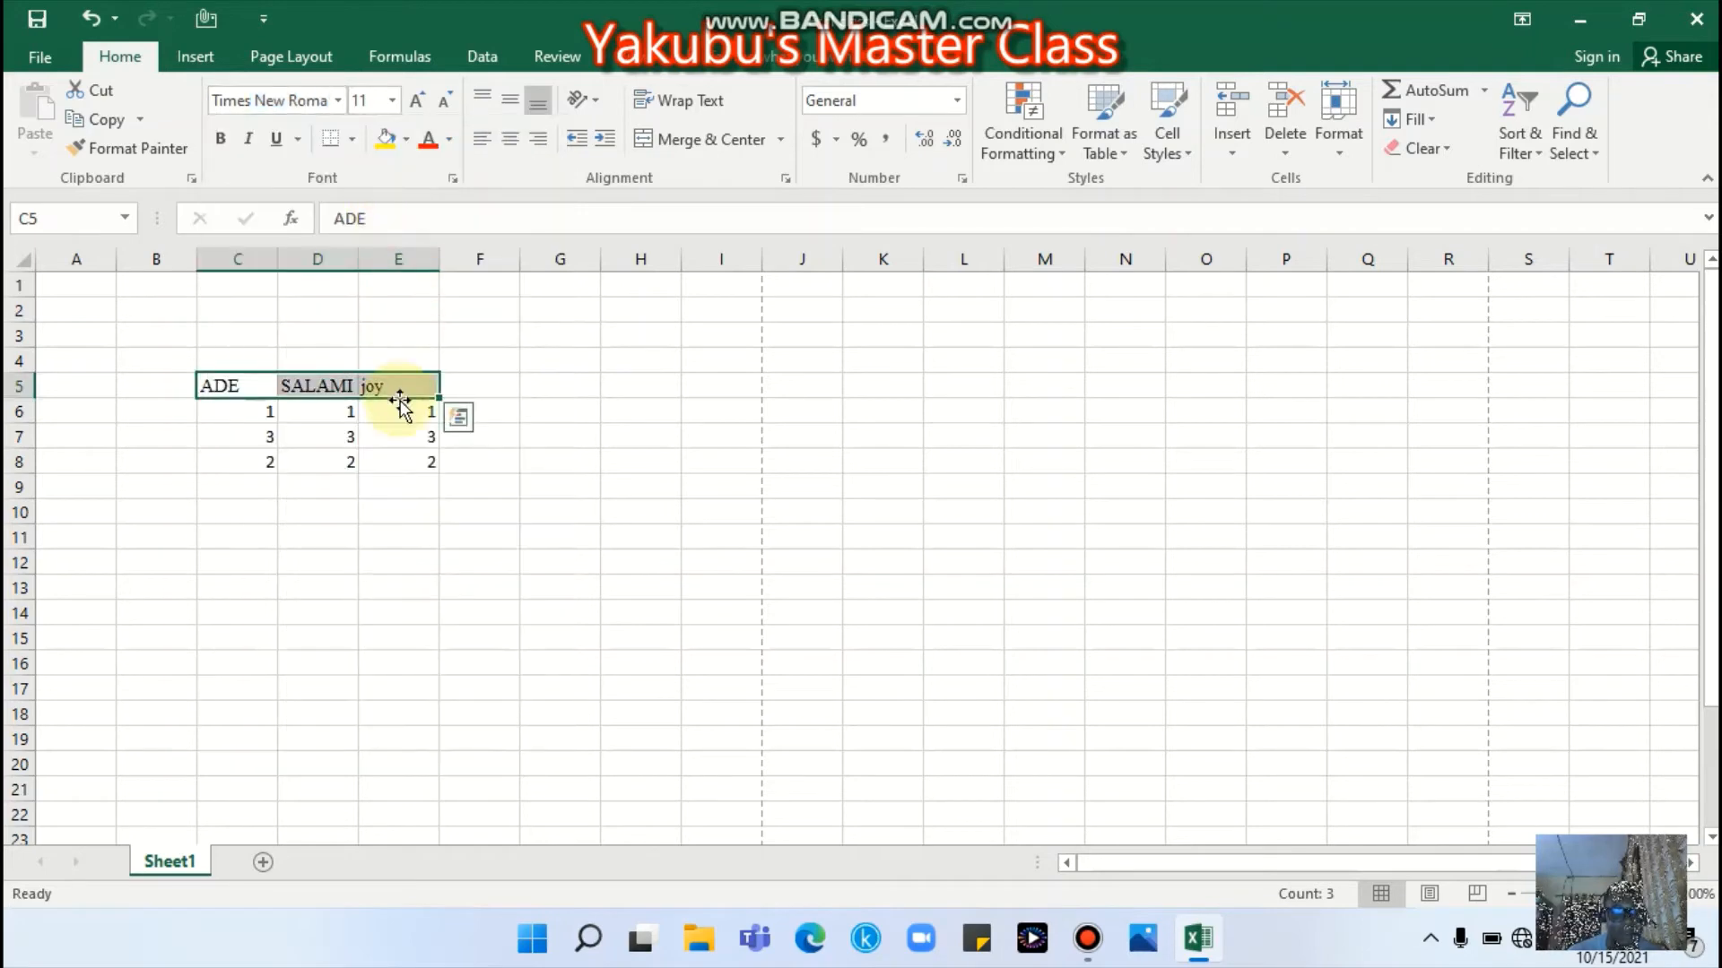
pyautogui.click(313, 500)
pyautogui.click(229, 387)
pyautogui.click(350, 393)
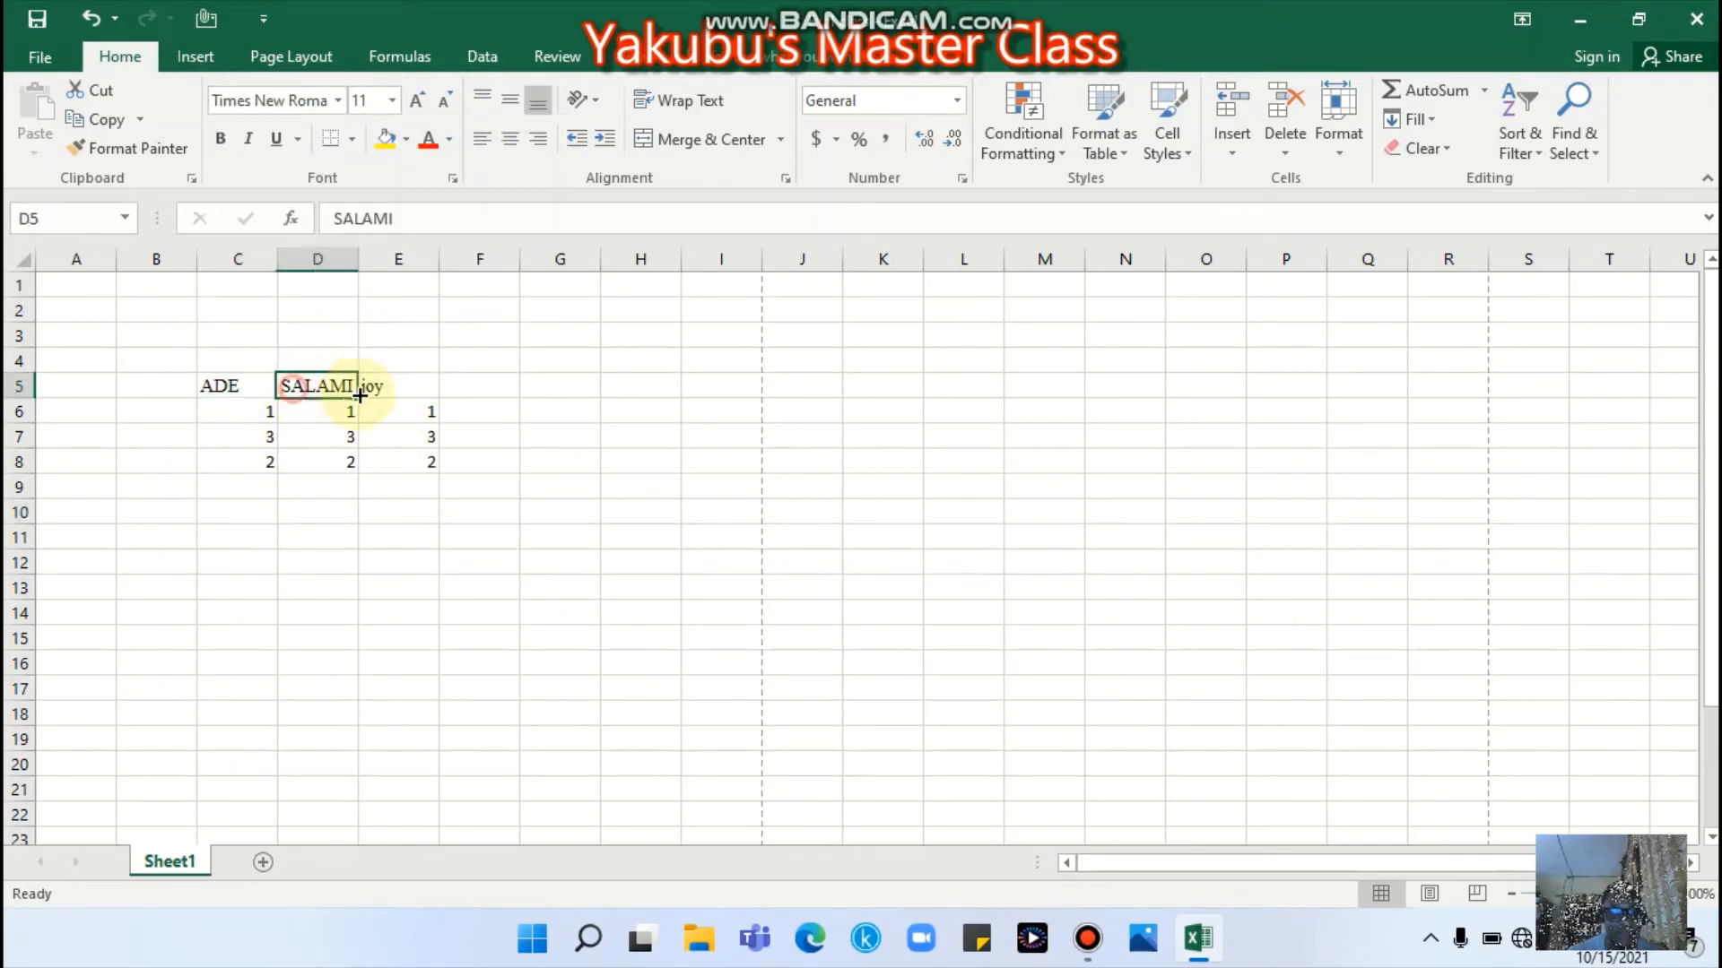
pyautogui.click(401, 395)
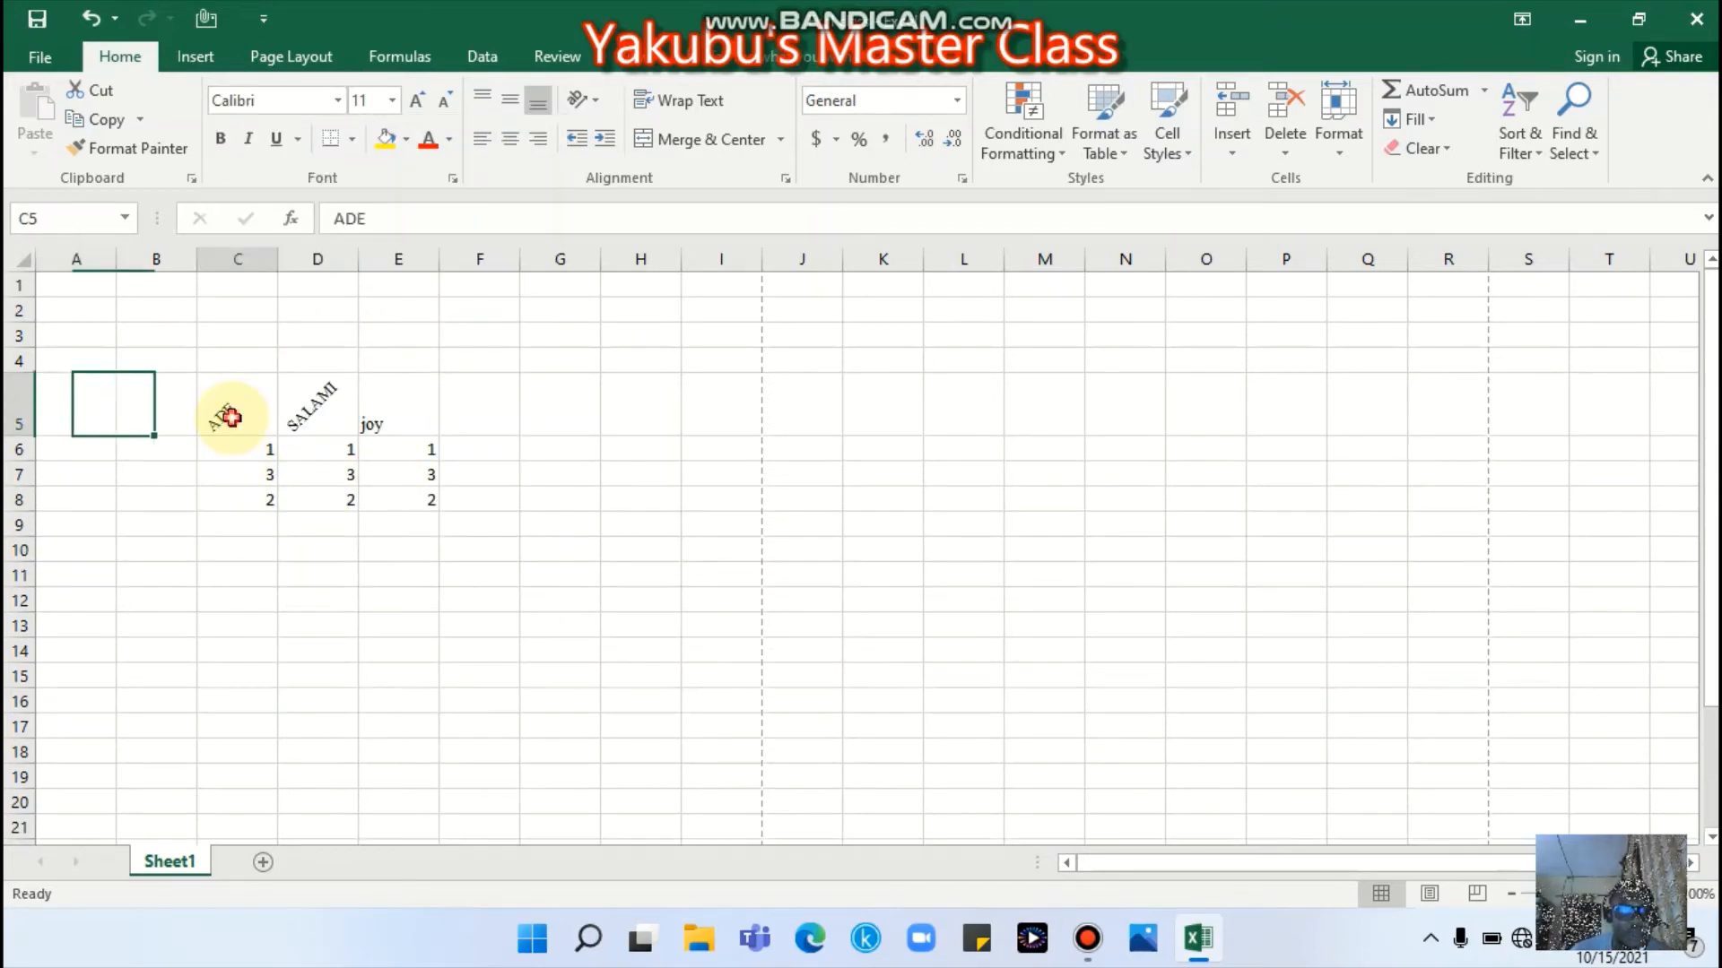
# - Apply the Rotate Text Down orientation to the names in C5:E5
pyautogui.moveTo(223, 411); pyautogui.dragTo(396, 411)
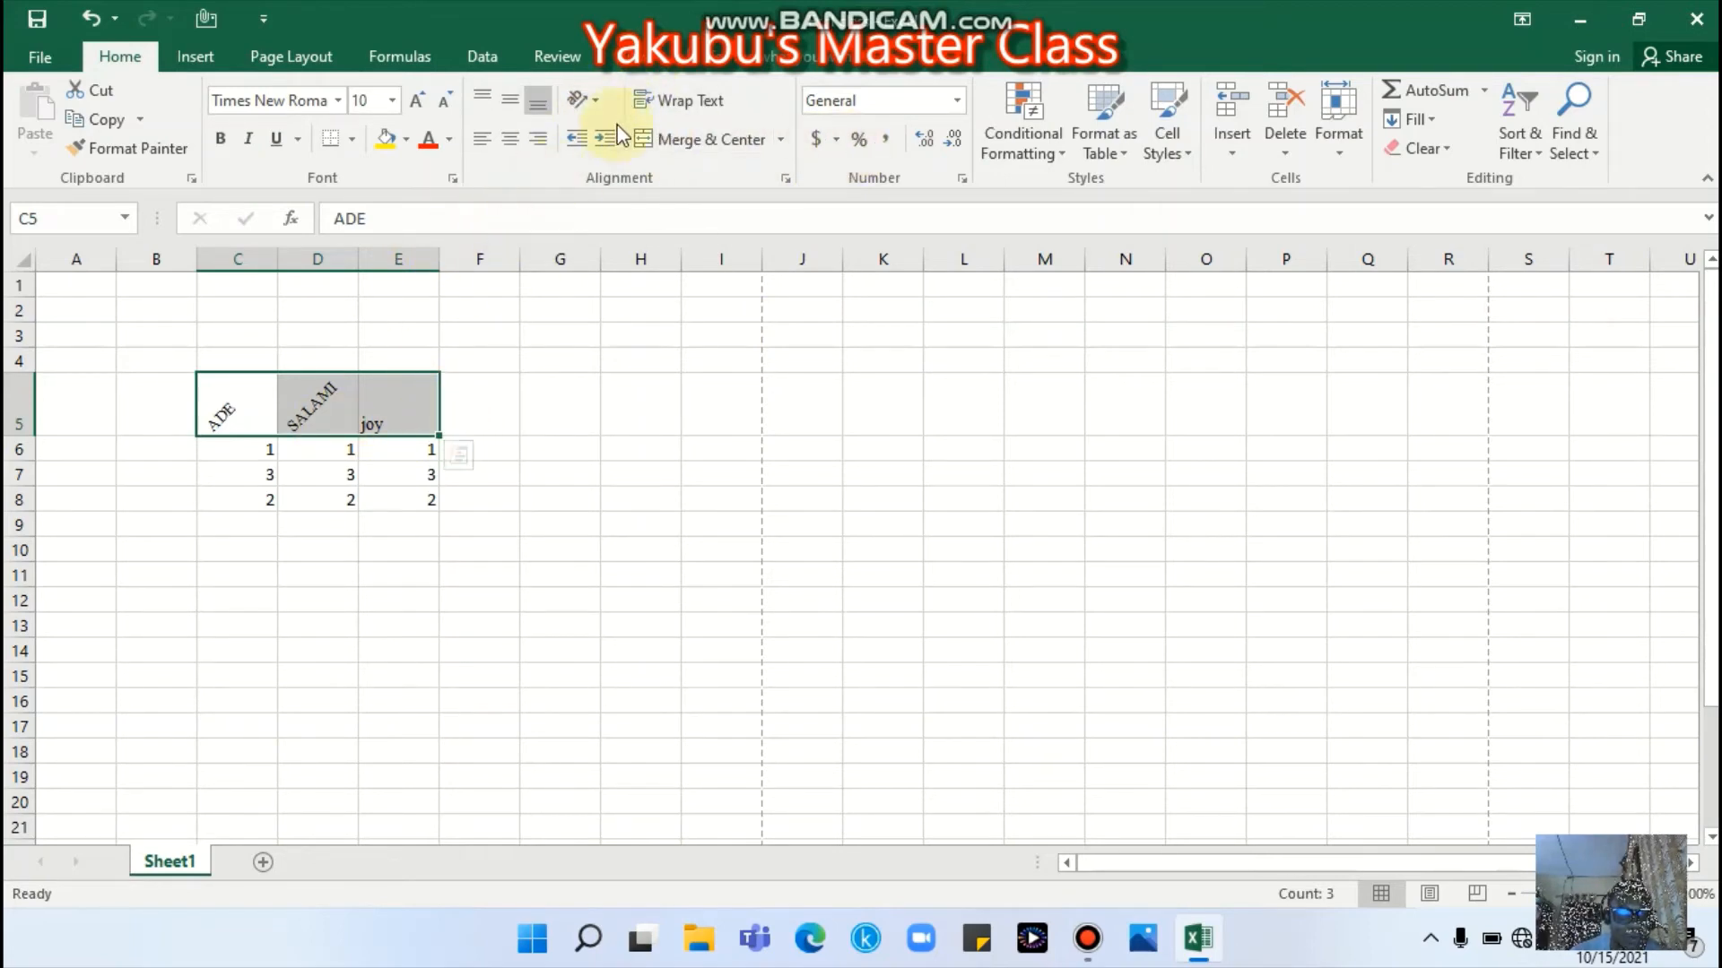
pyautogui.click(598, 104)
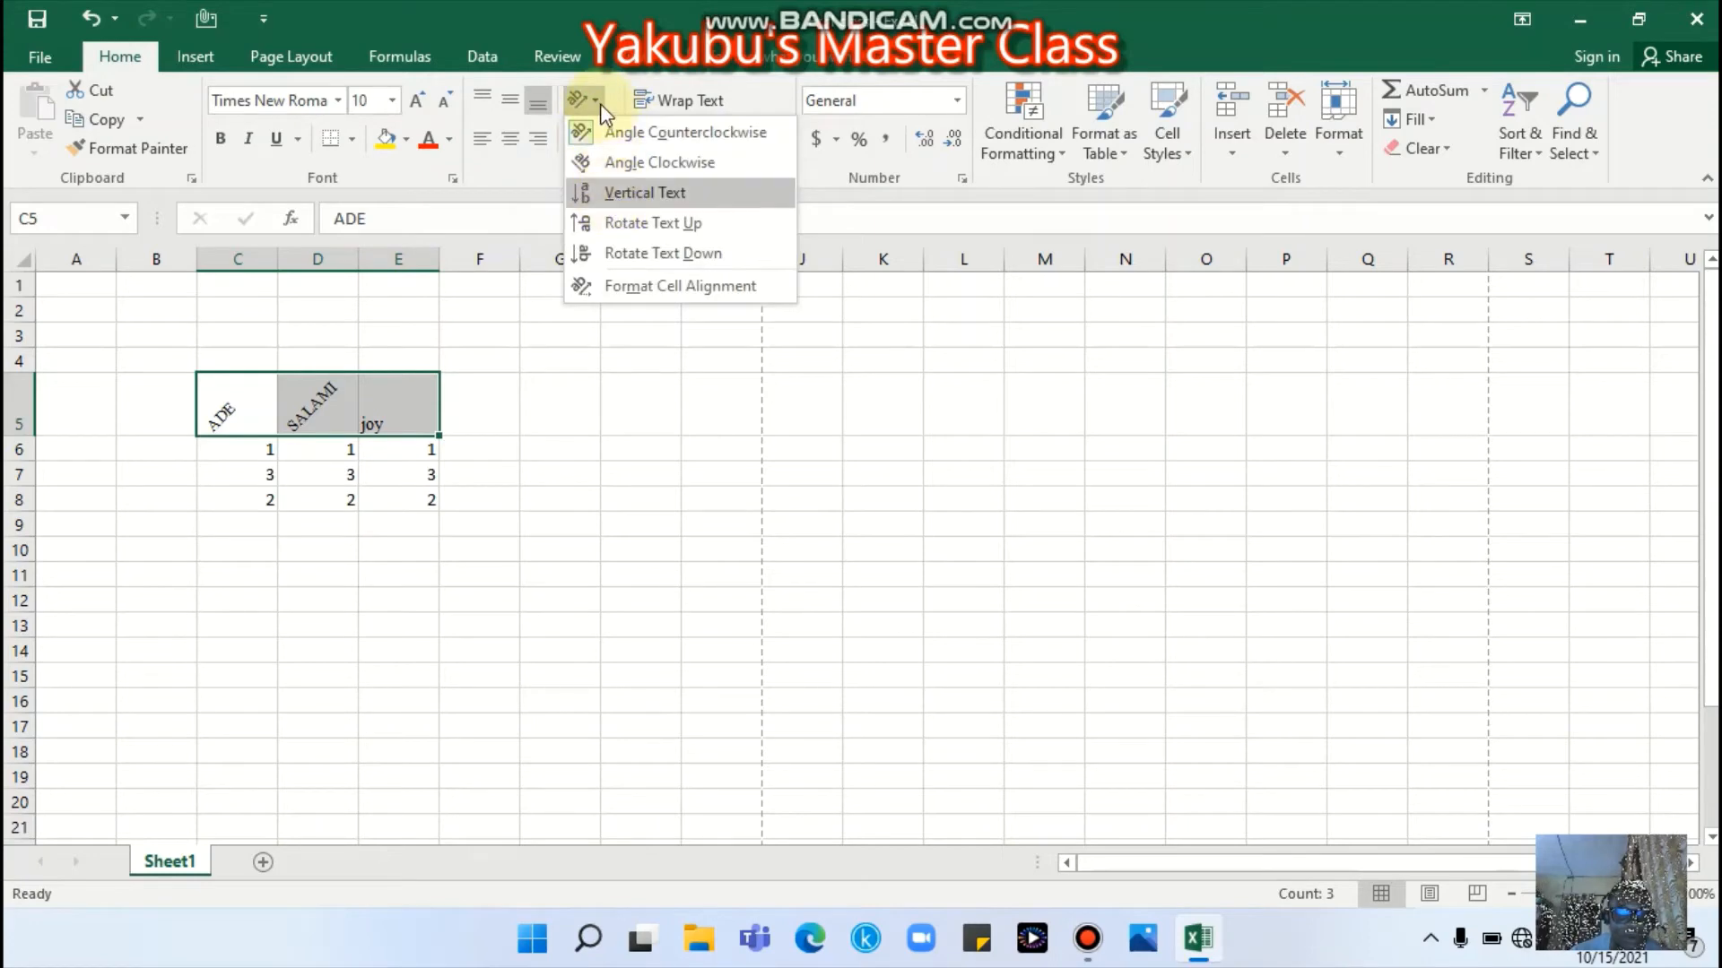
pyautogui.click(574, 510)
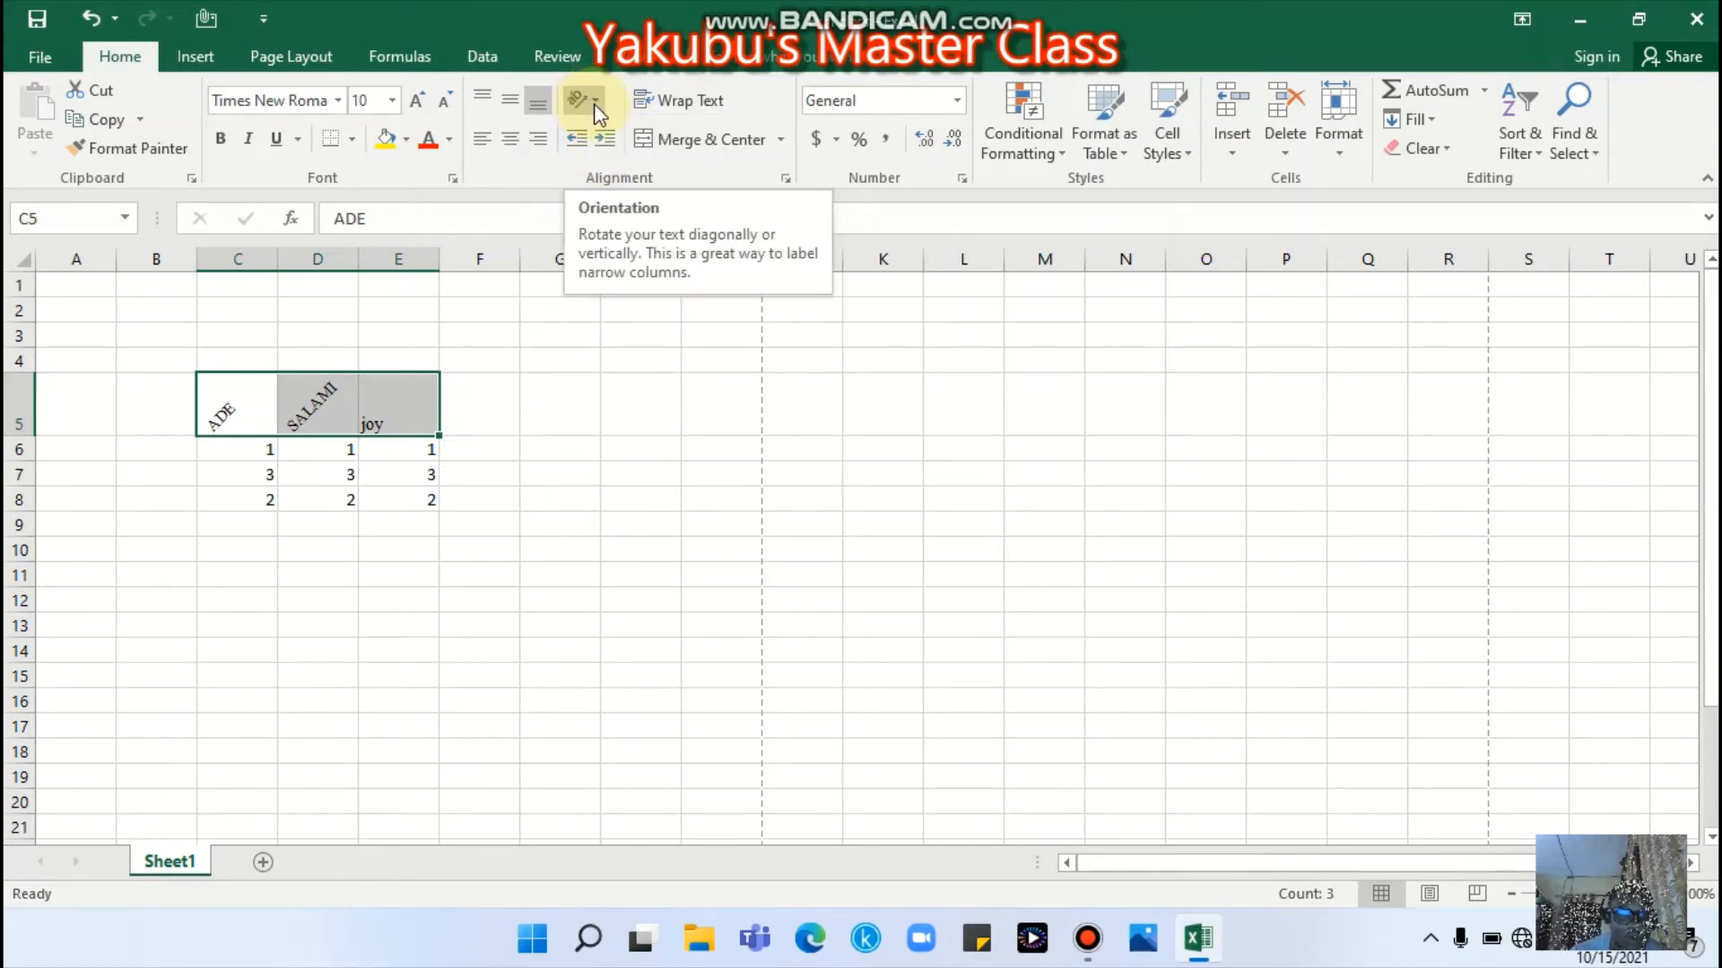
pyautogui.click(594, 105)
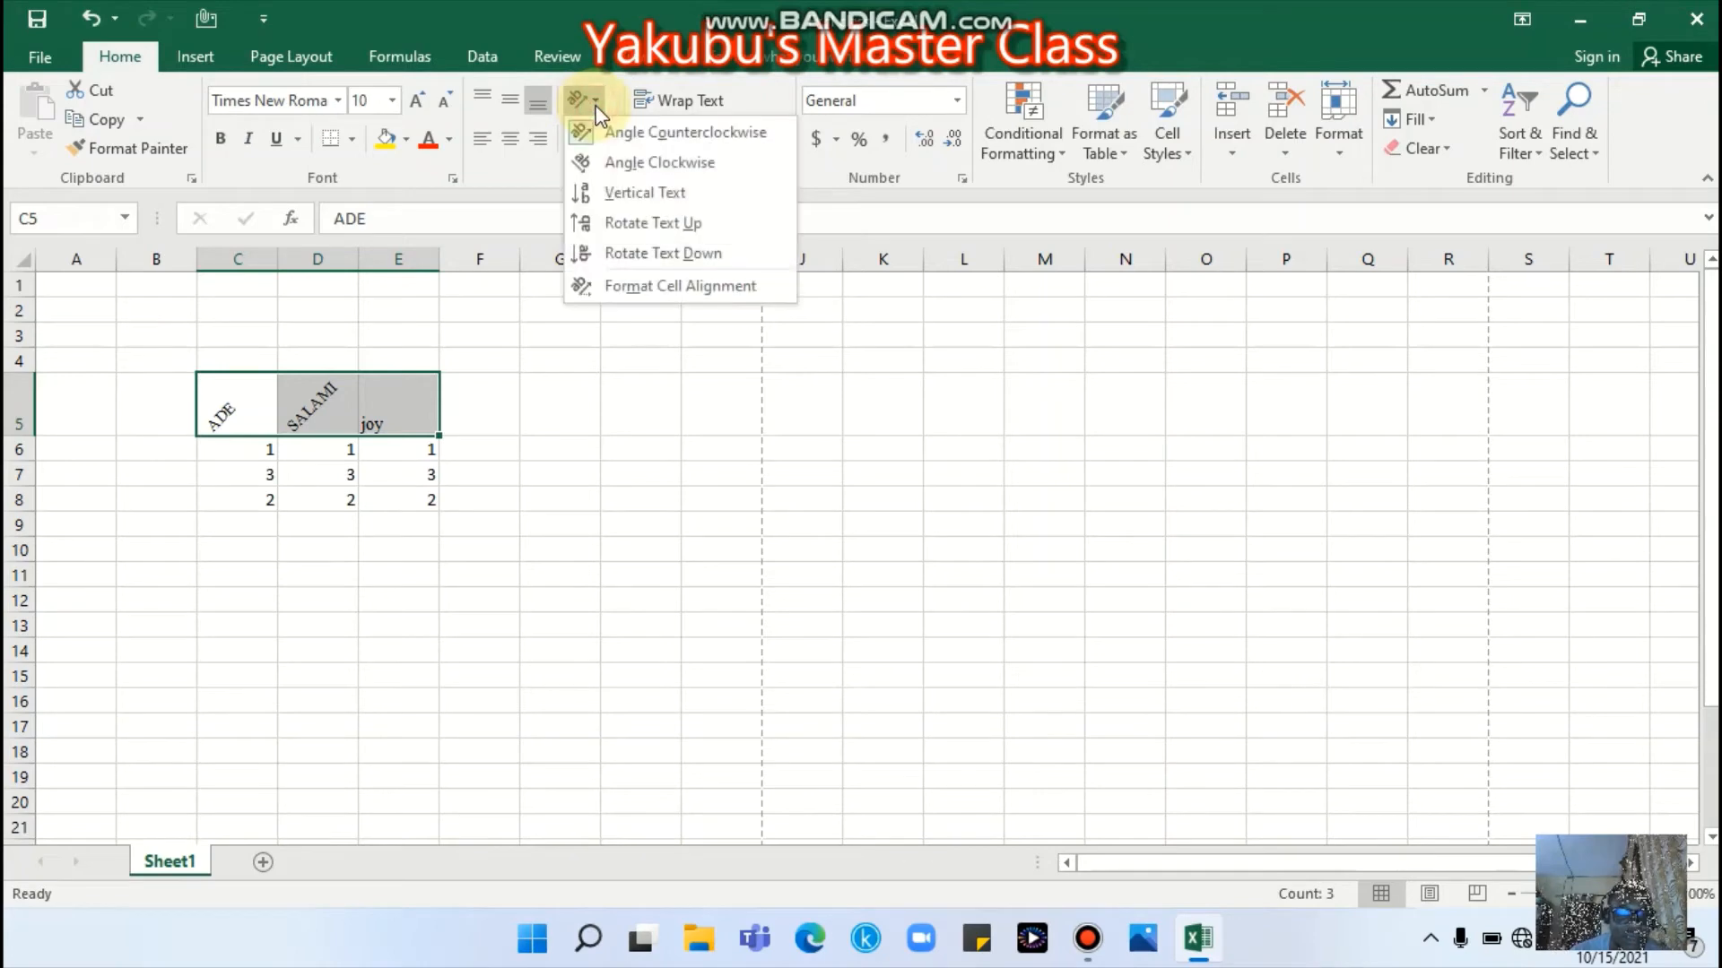
pyautogui.click(612, 252)
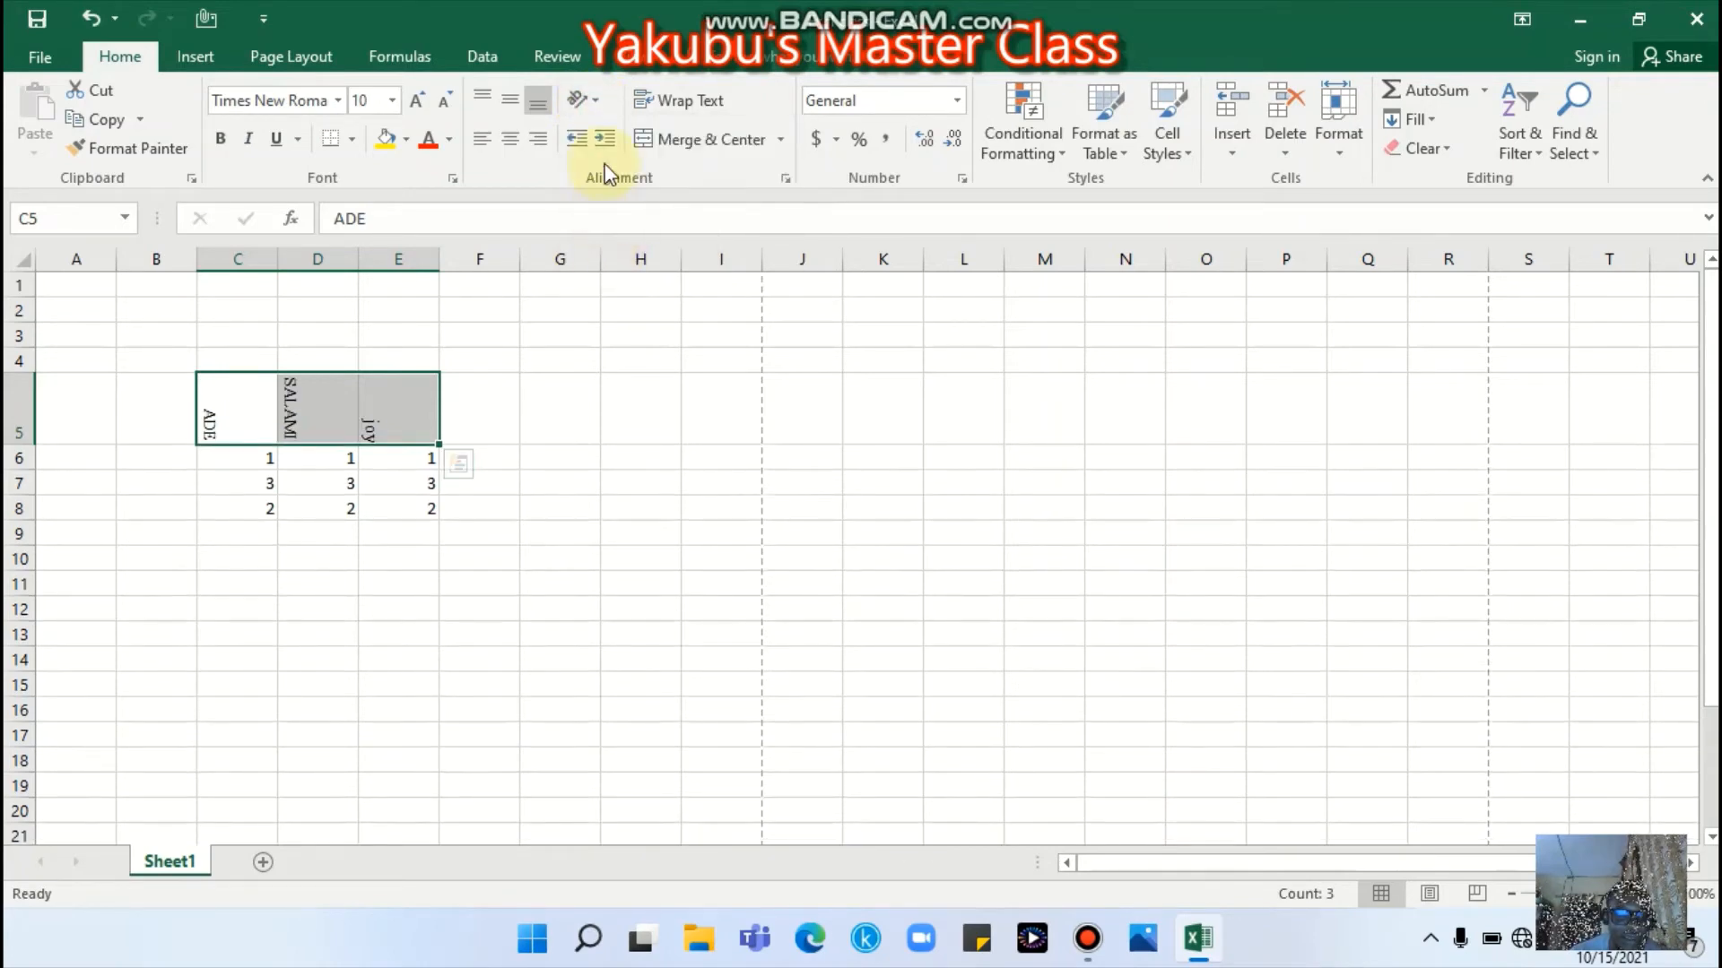
# - Try the Vertical Text and Angle Clockwise orientations on the names in C5:E5
pyautogui.click(584, 100)
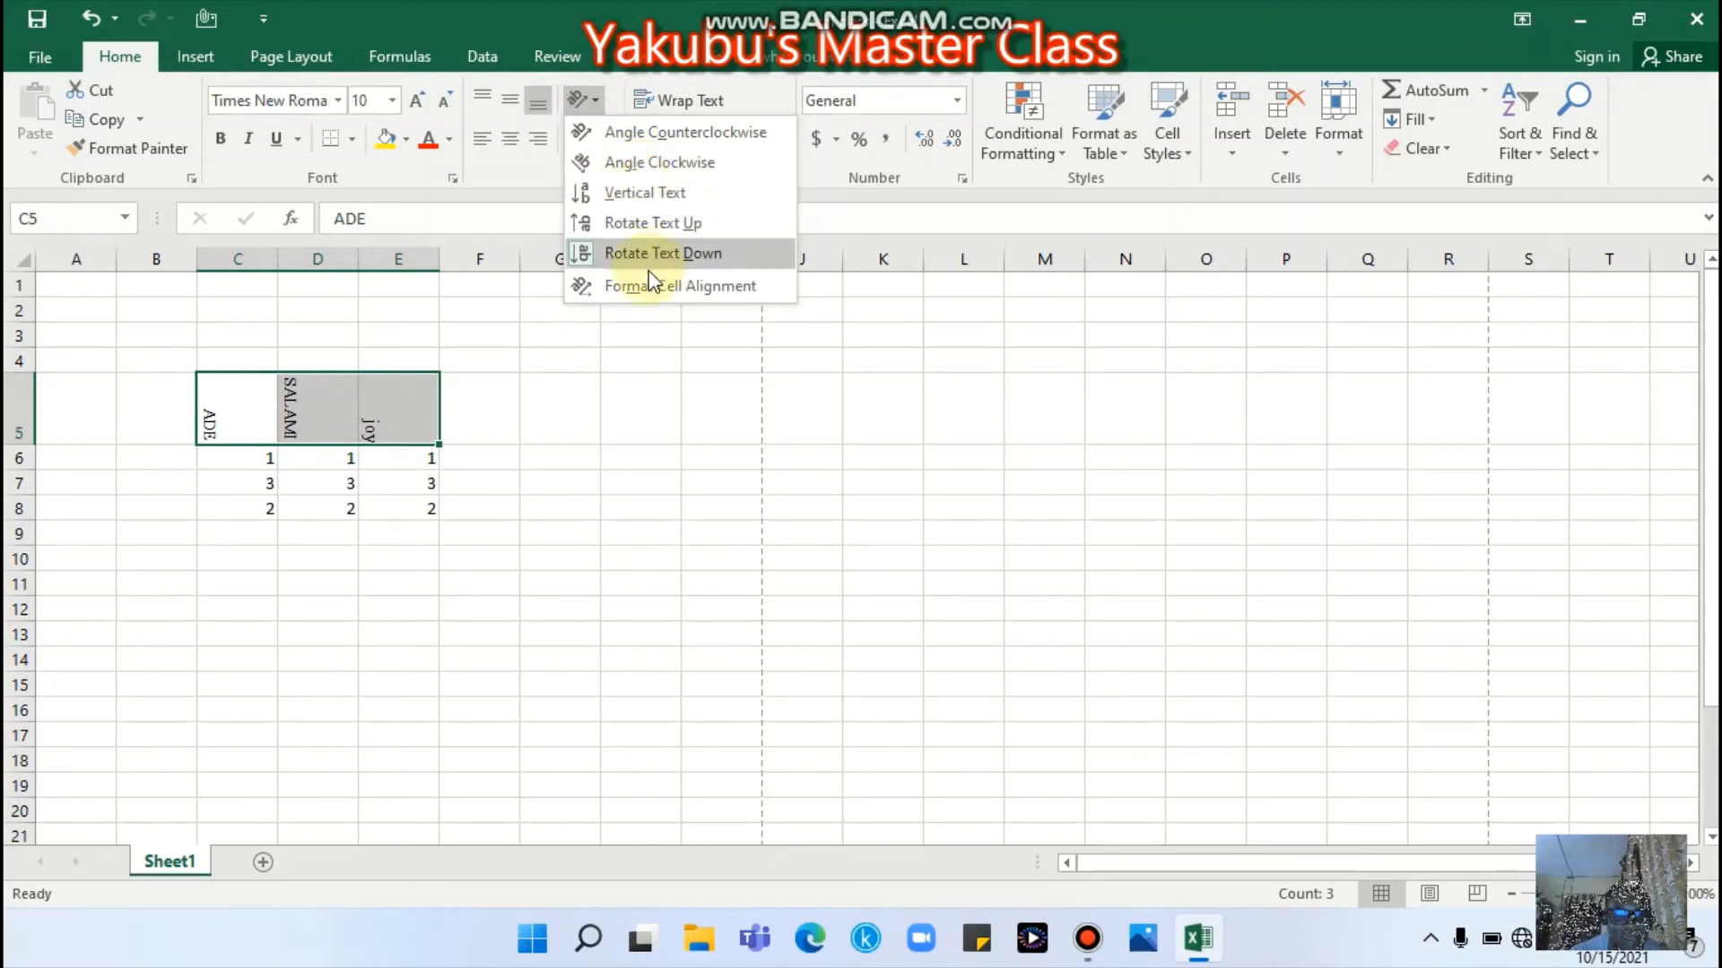
pyautogui.click(643, 193)
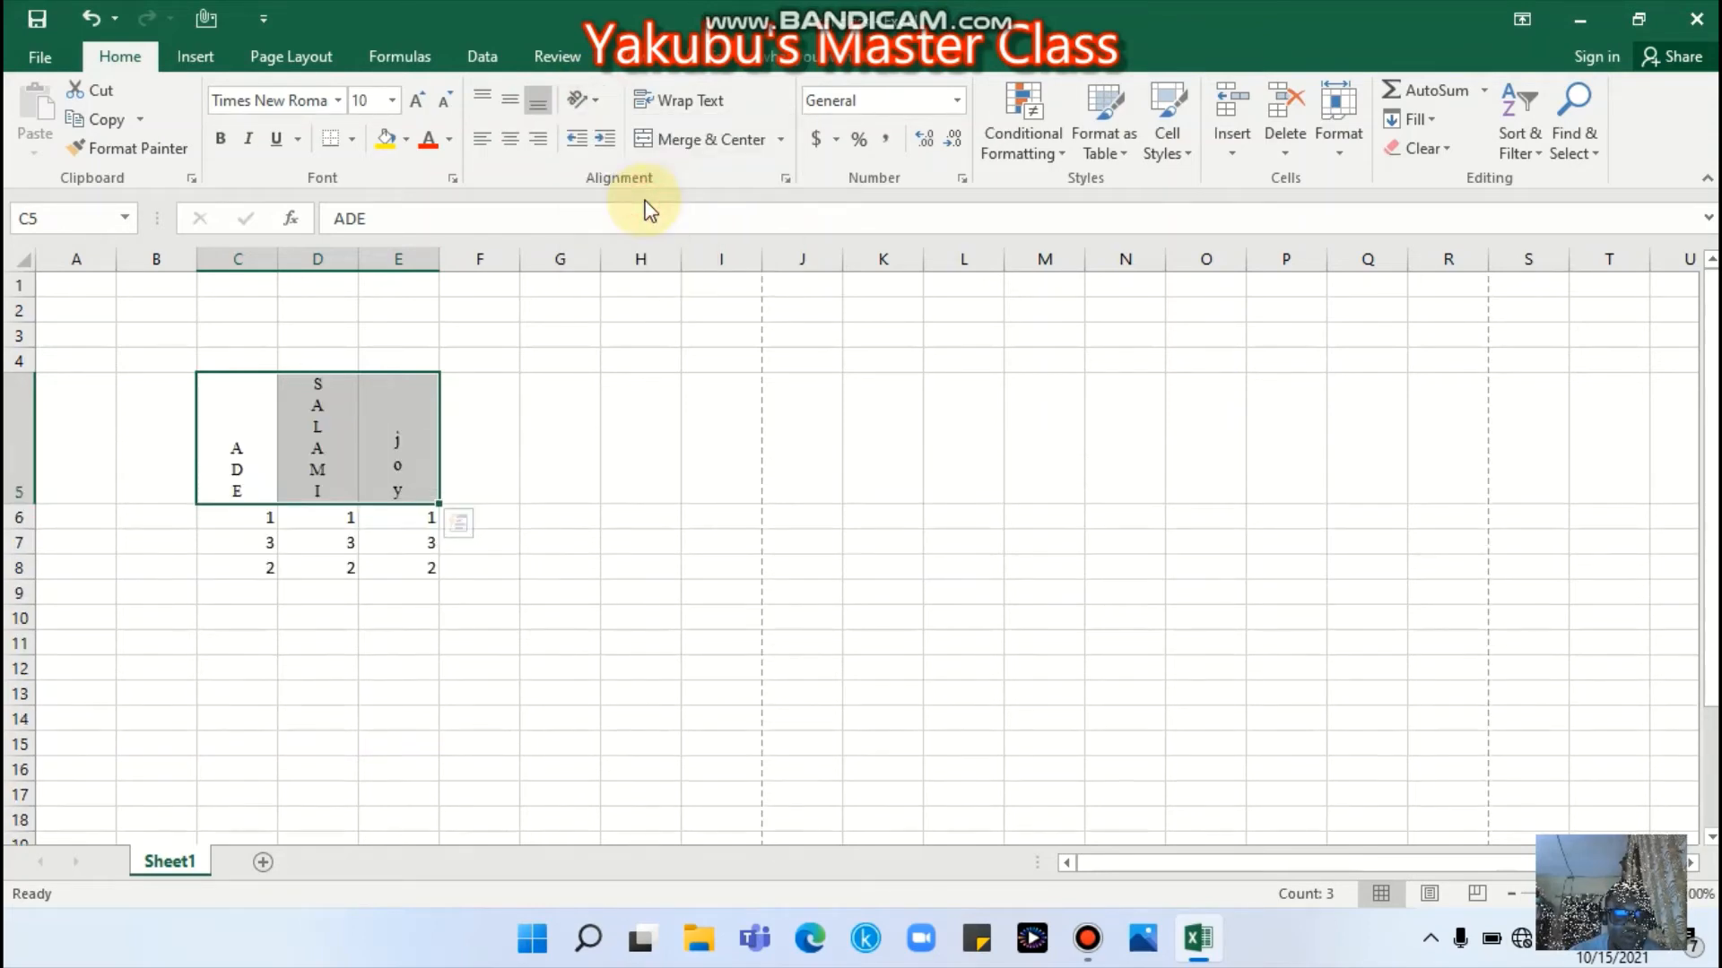
pyautogui.click(594, 106)
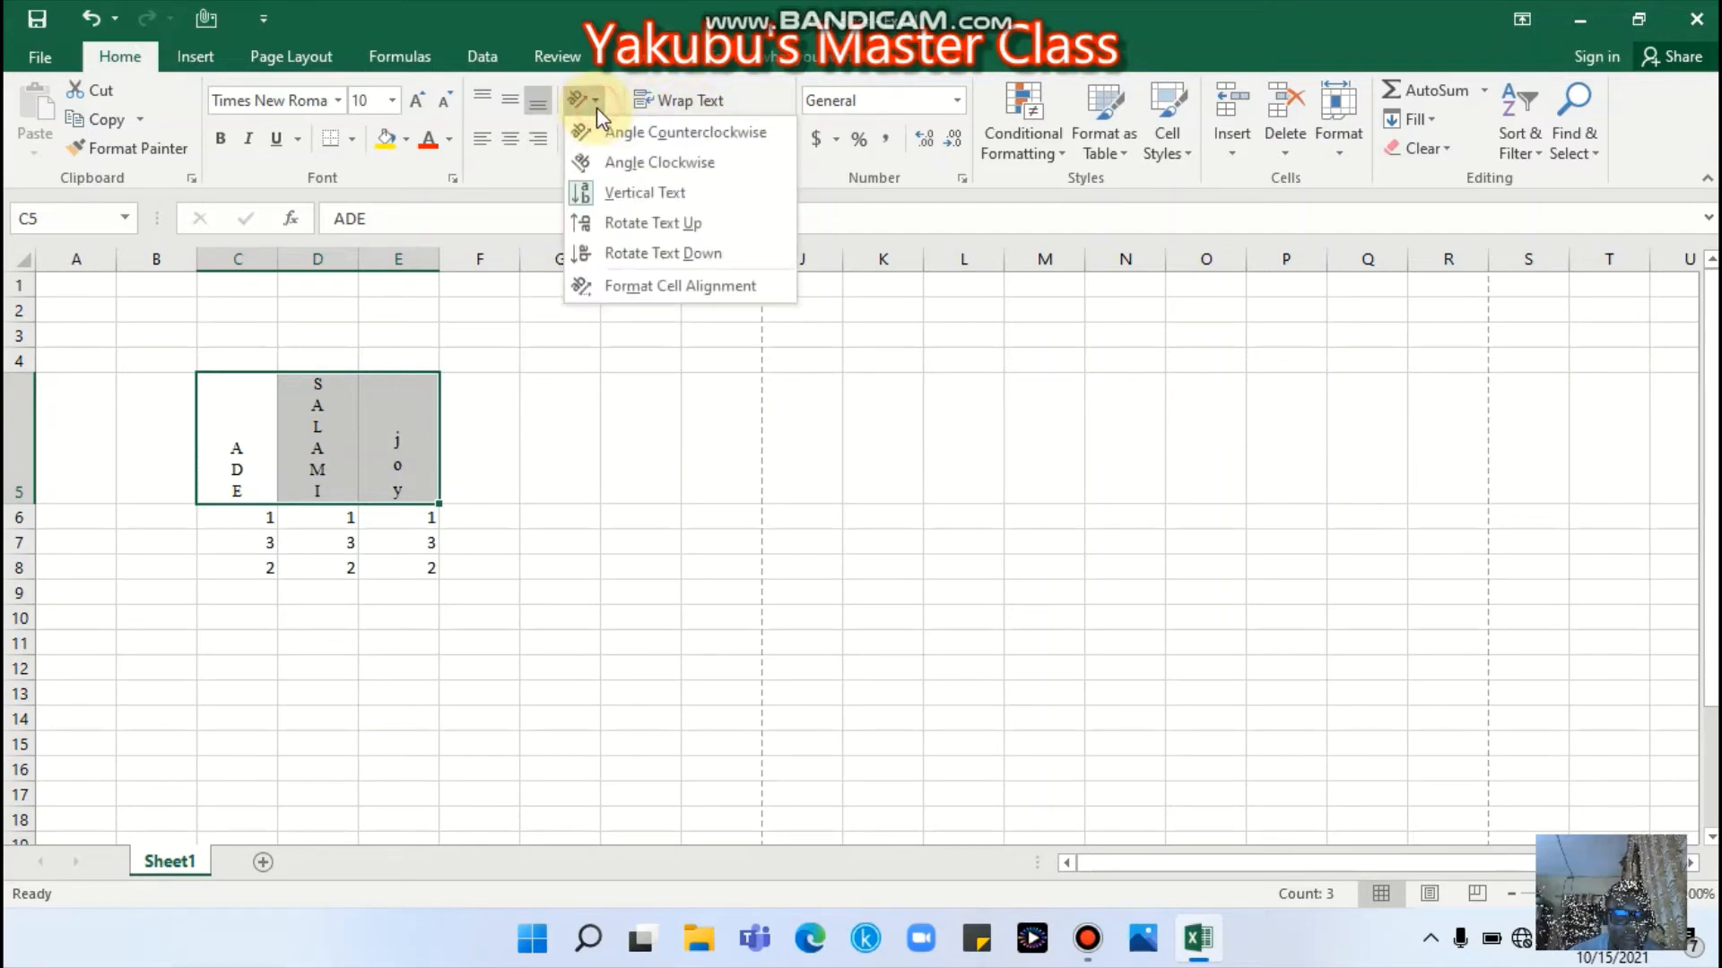
pyautogui.click(627, 161)
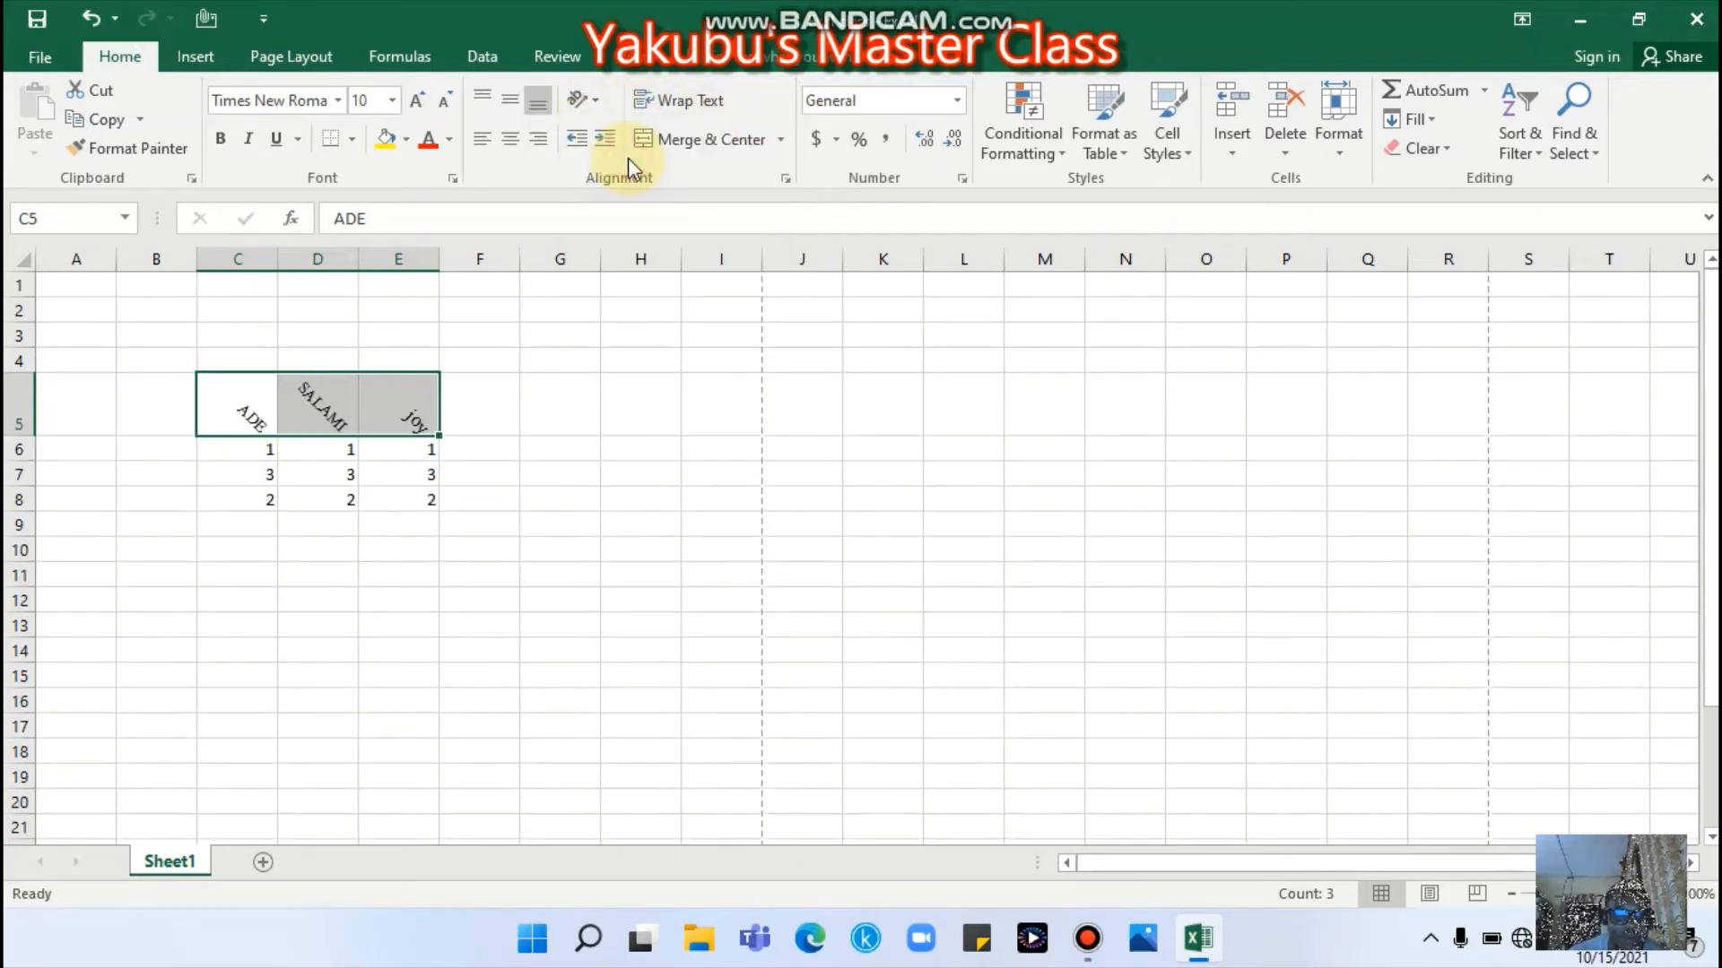
# - Set the text orientation of the names in C5:E5 to 0 degrees in the cell alignment format
pyautogui.click(581, 100)
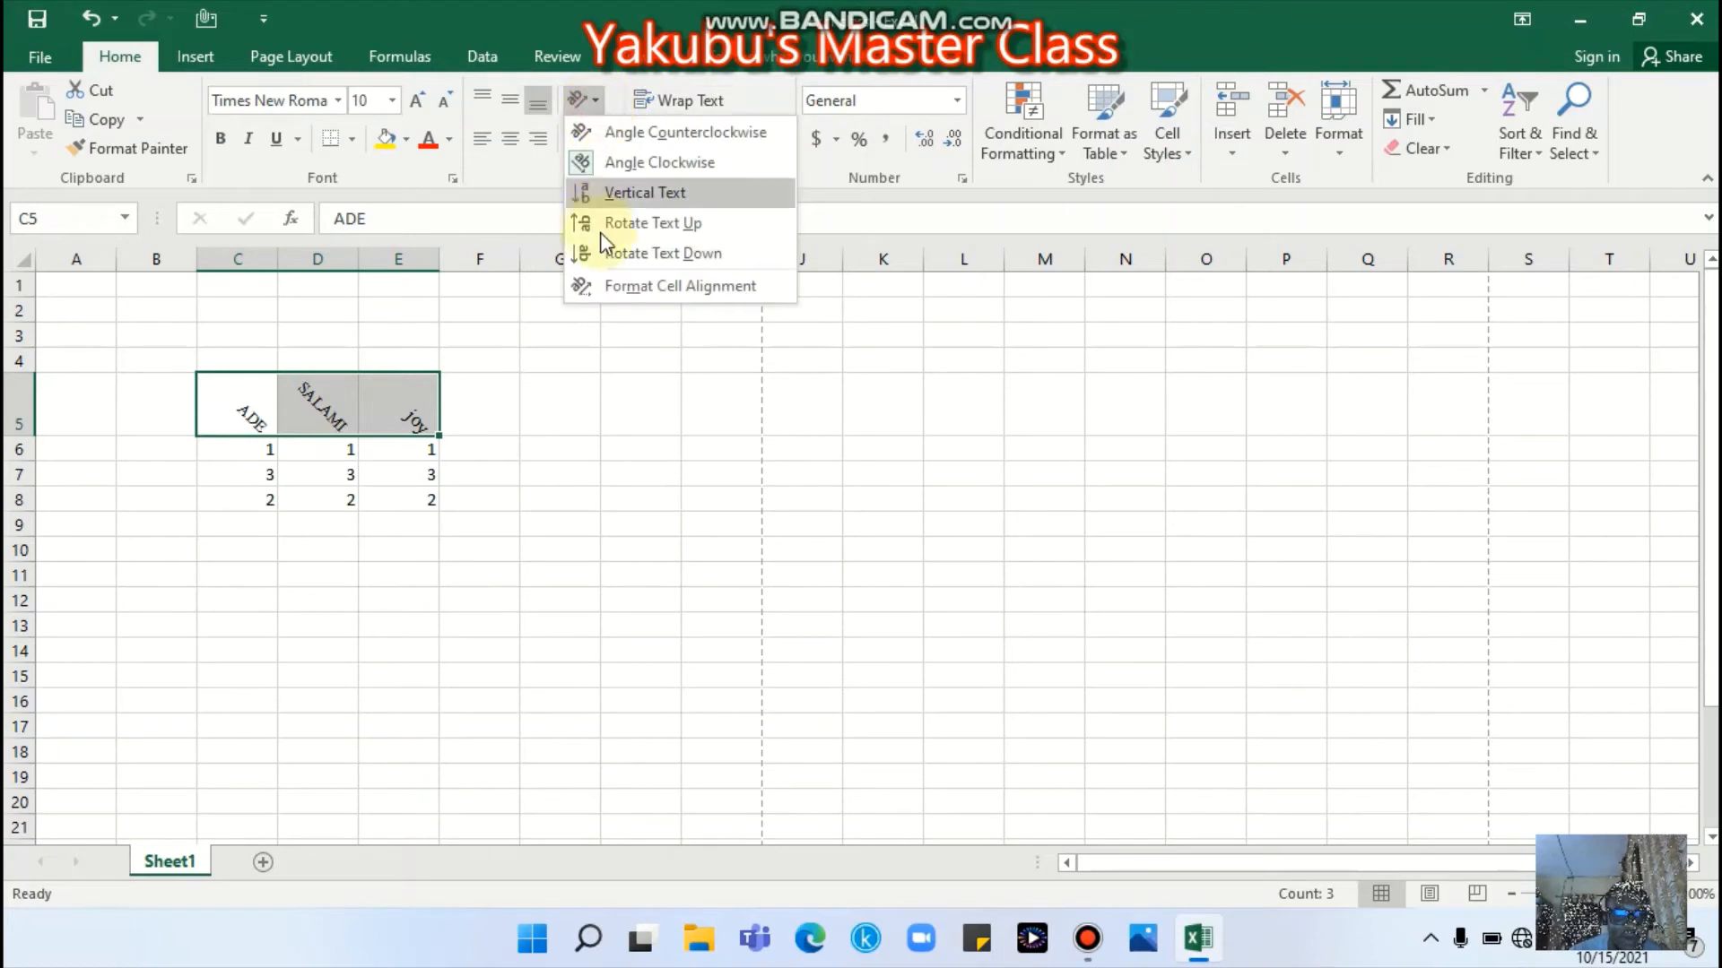
pyautogui.click(633, 284)
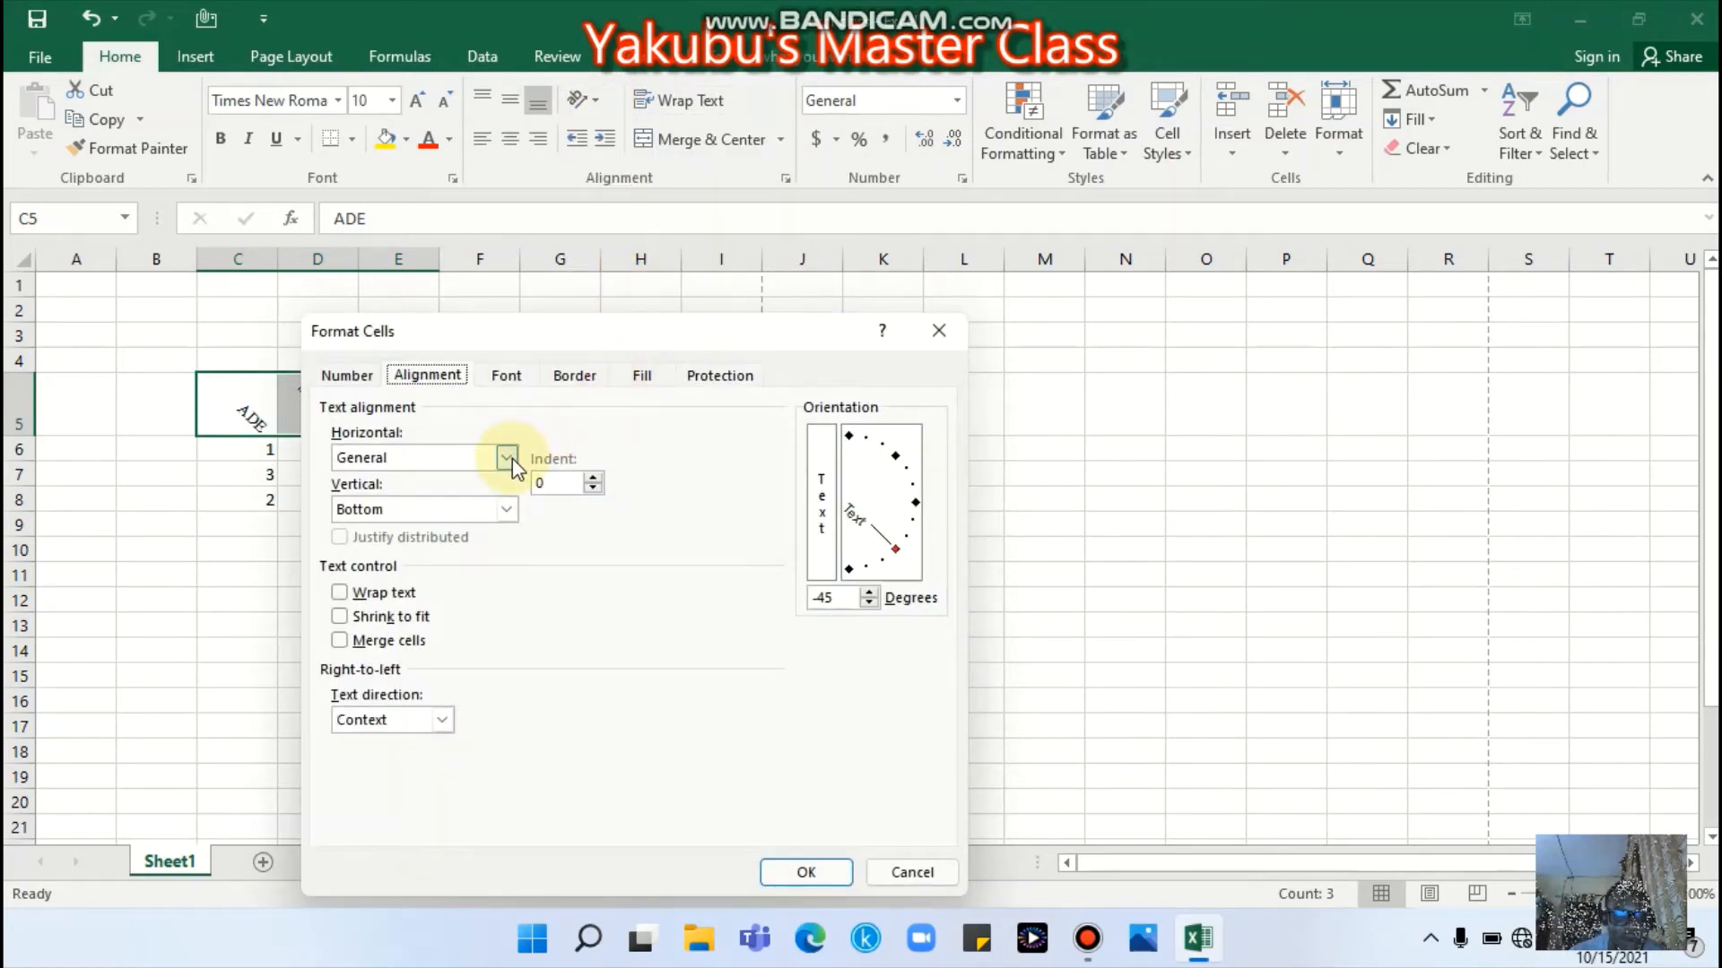
pyautogui.click(868, 592)
pyautogui.click(868, 593)
pyautogui.click(868, 593)
pyautogui.click(868, 593)
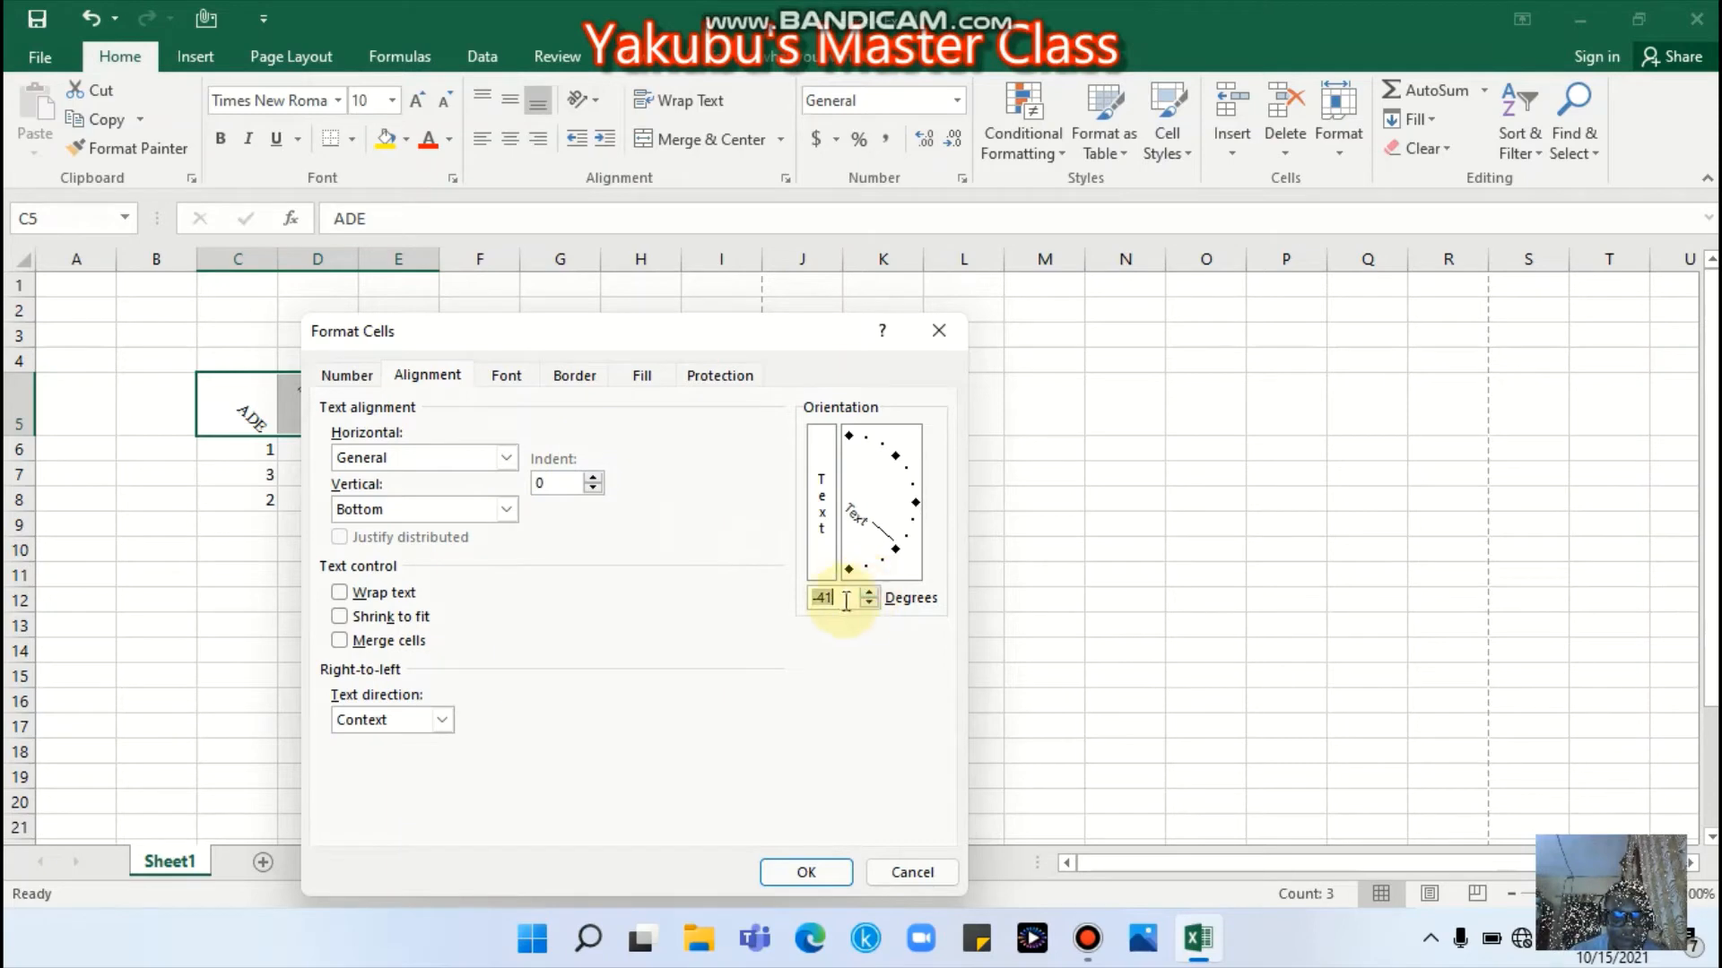
pyautogui.press('BackSpace')
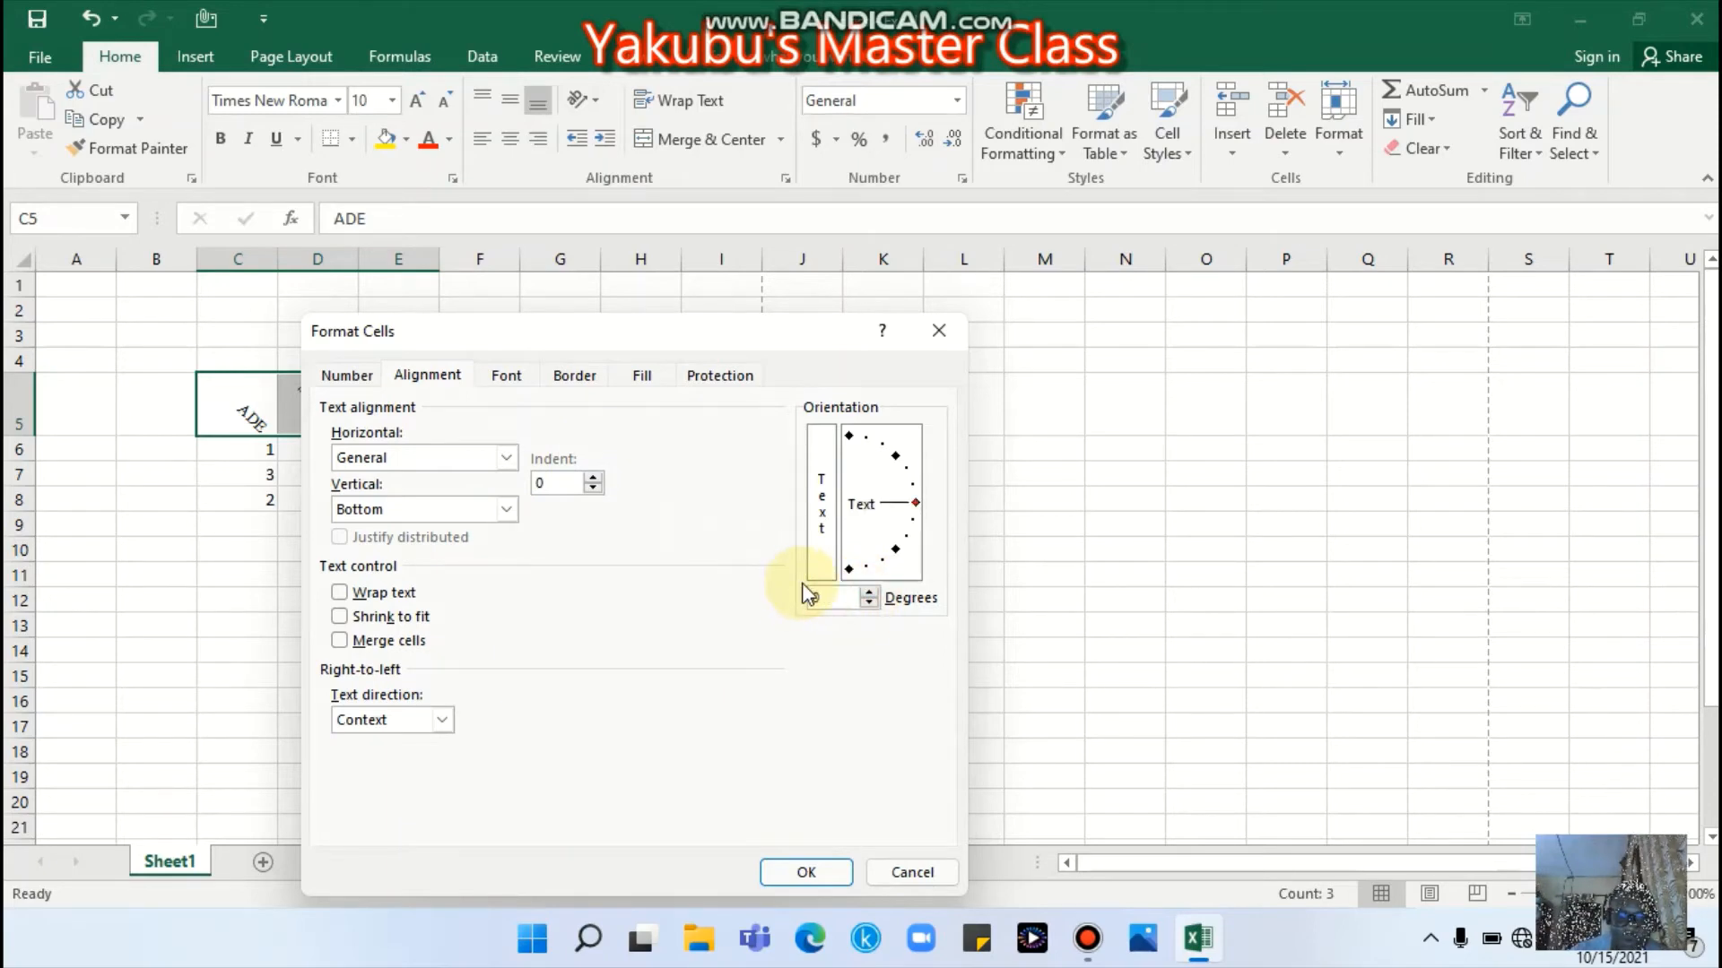
pyautogui.write('0')
pyautogui.click(806, 871)
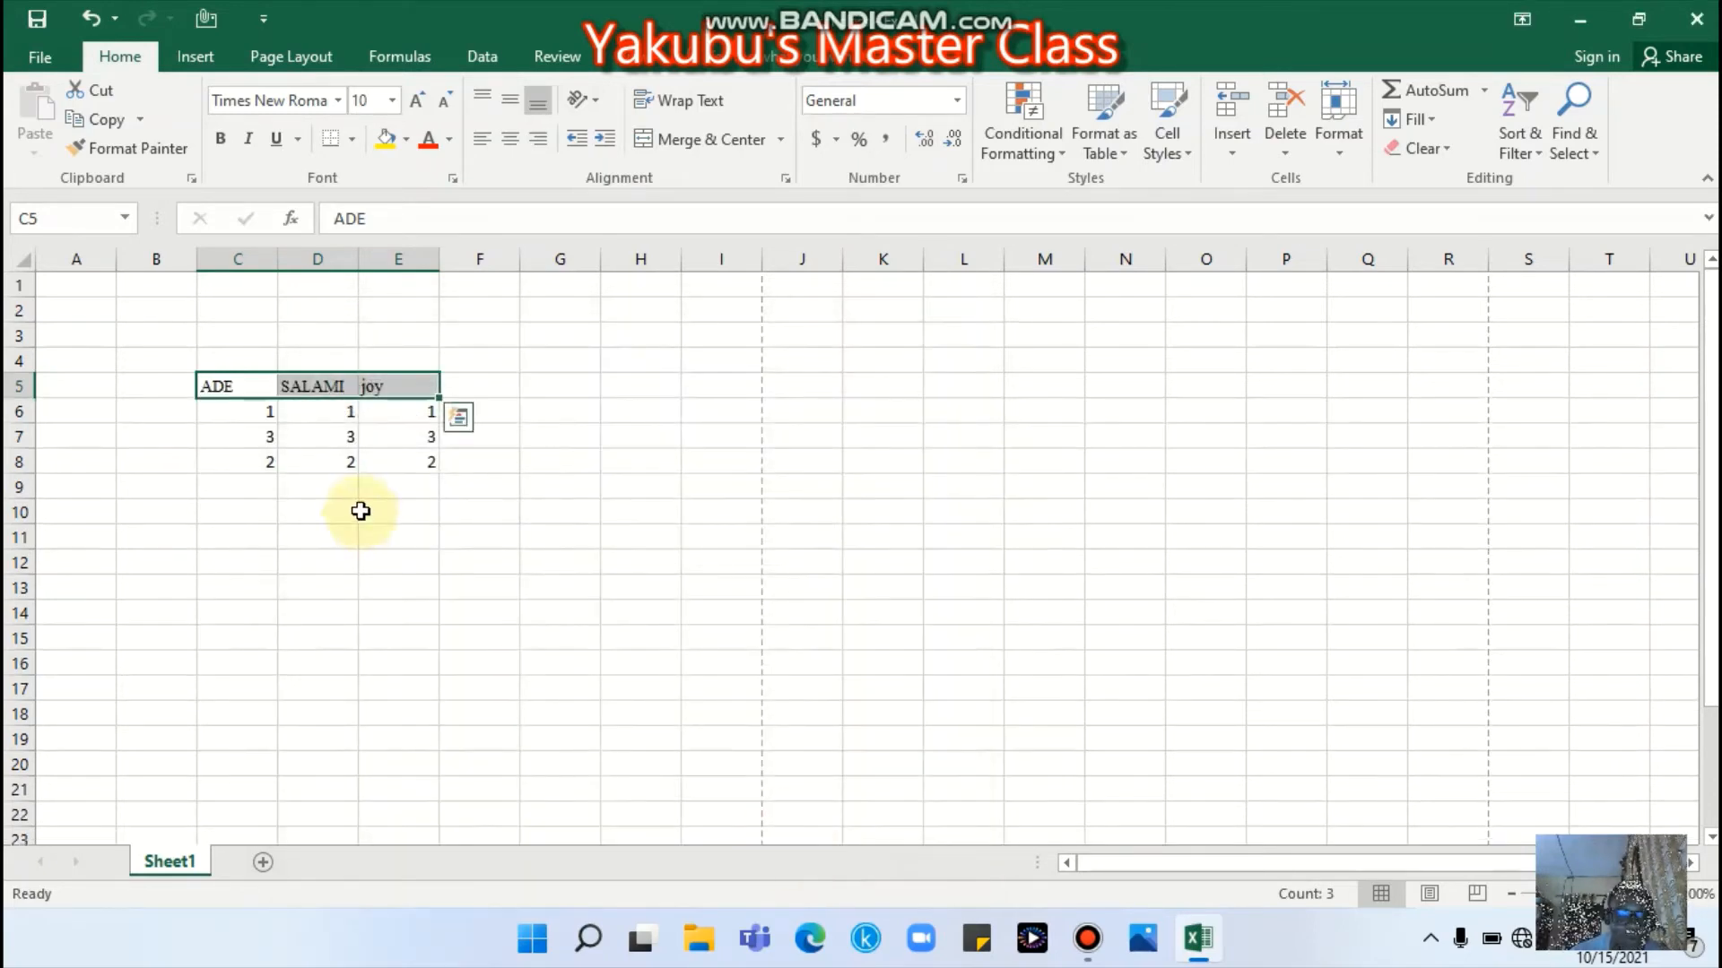
pyautogui.click(377, 508)
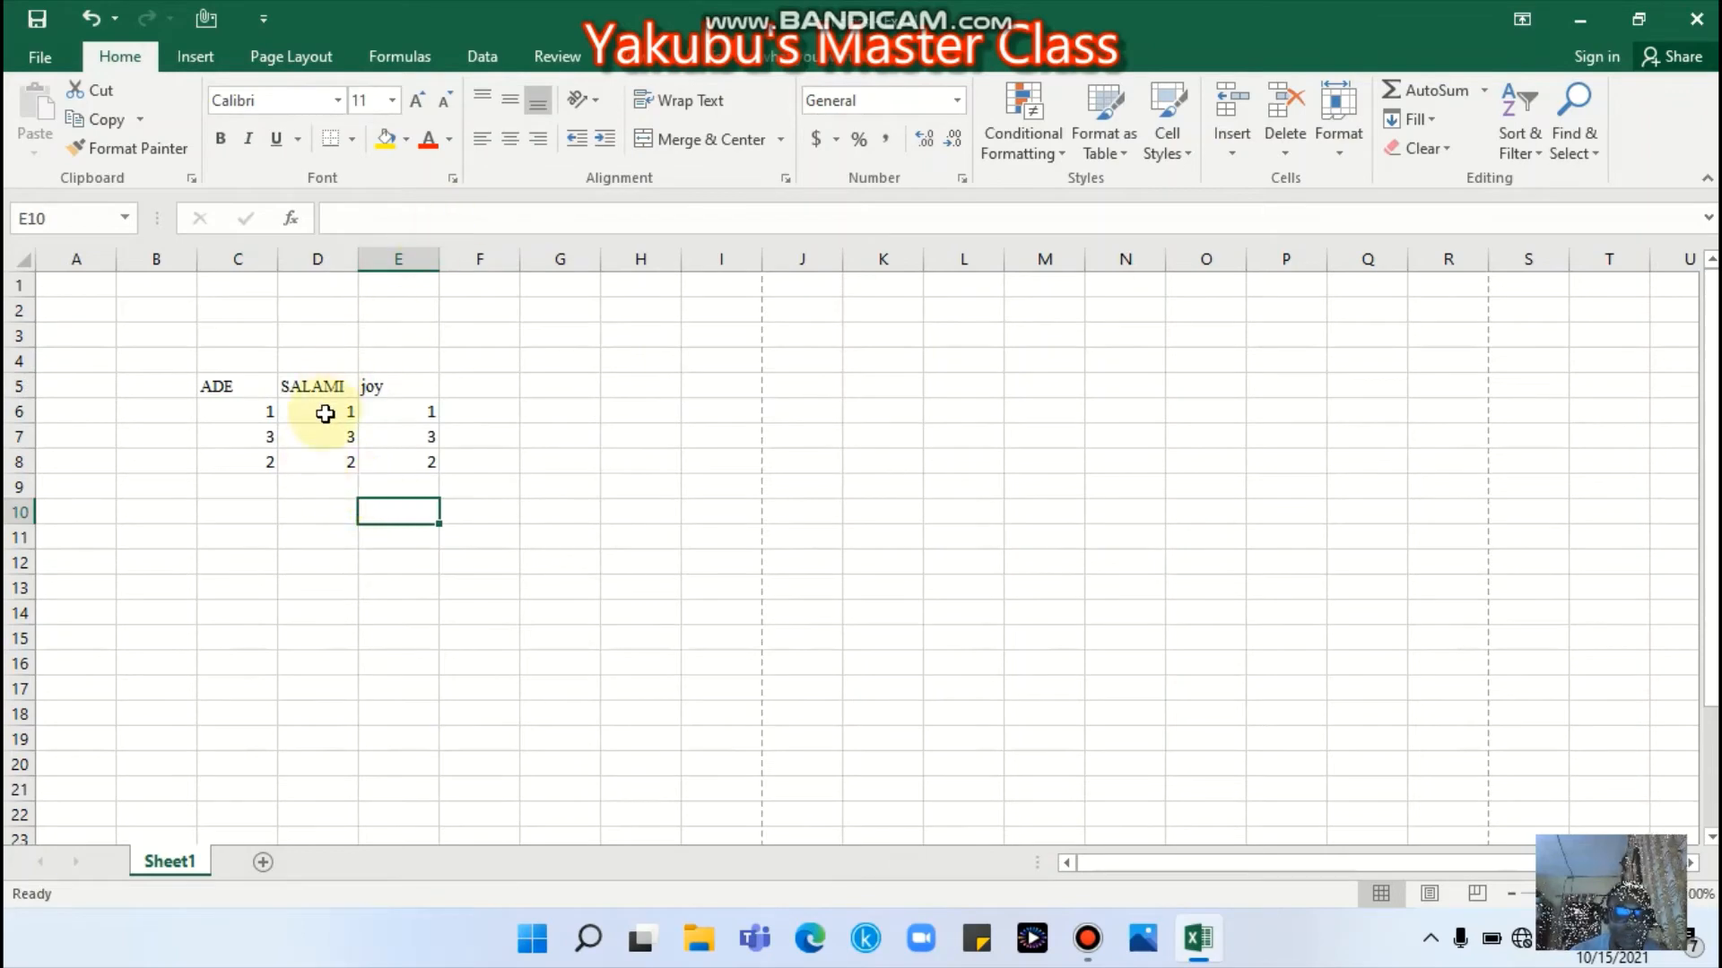
# - Try the percentage format on the numbers in C6:E8 and replace it with the comma style
pyautogui.moveTo(233, 379); pyautogui.dragTo(386, 391)
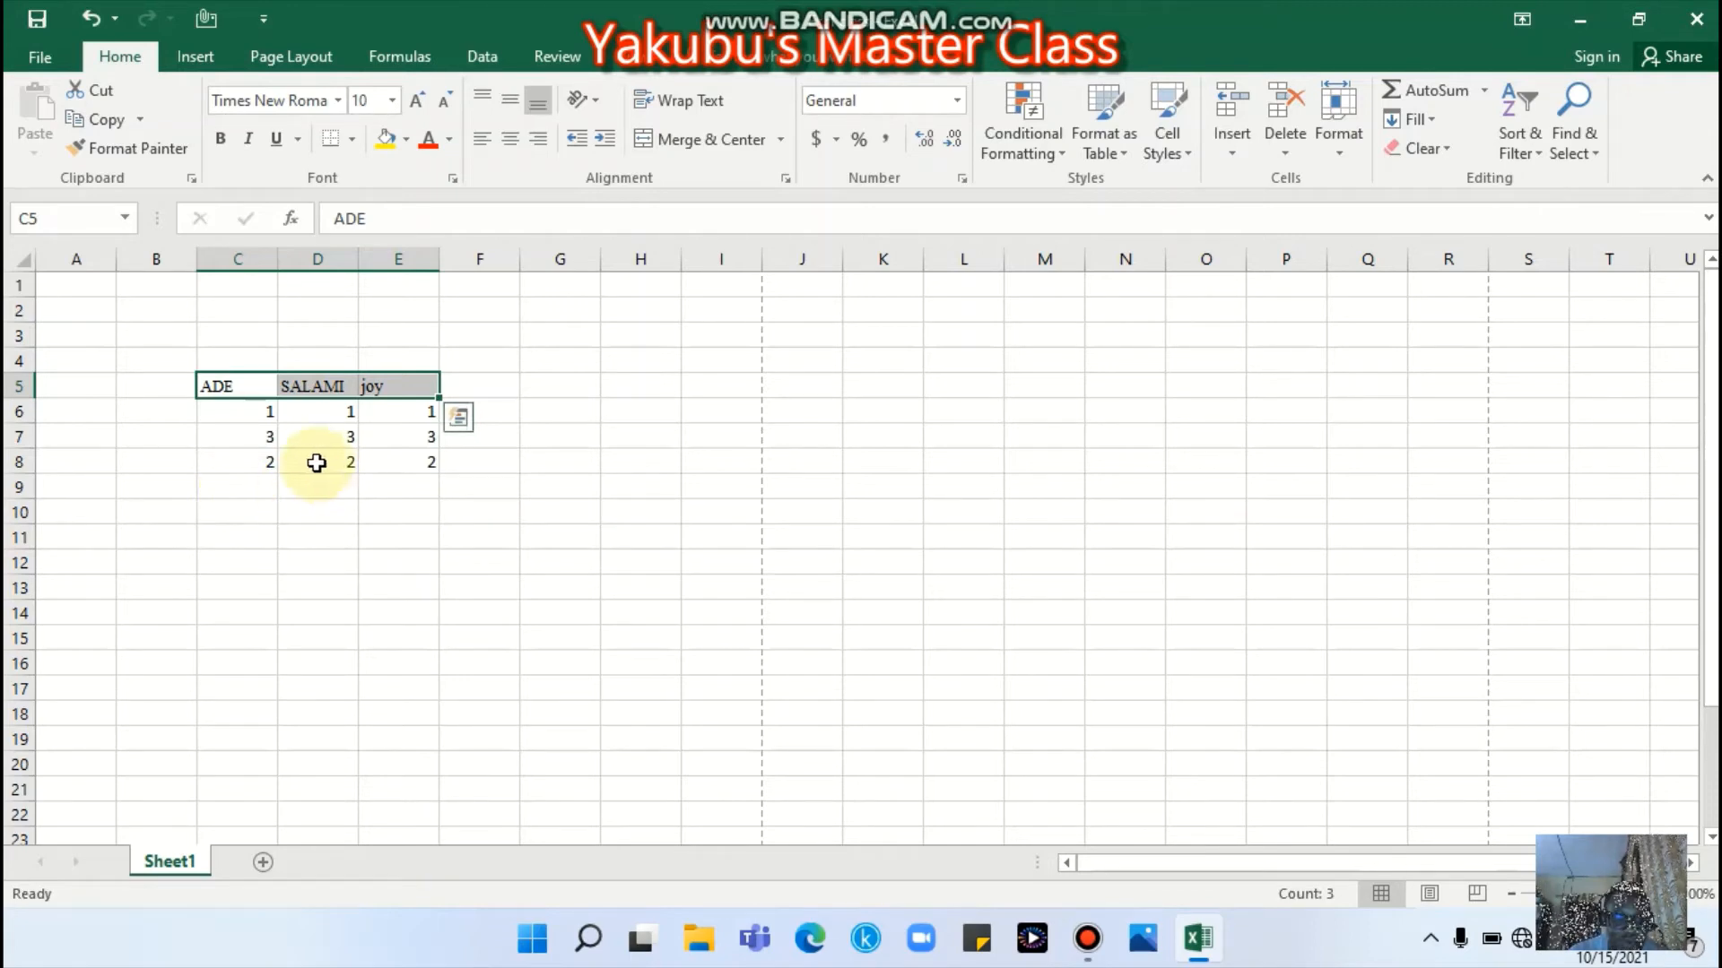
pyautogui.moveTo(261, 408); pyautogui.dragTo(413, 459)
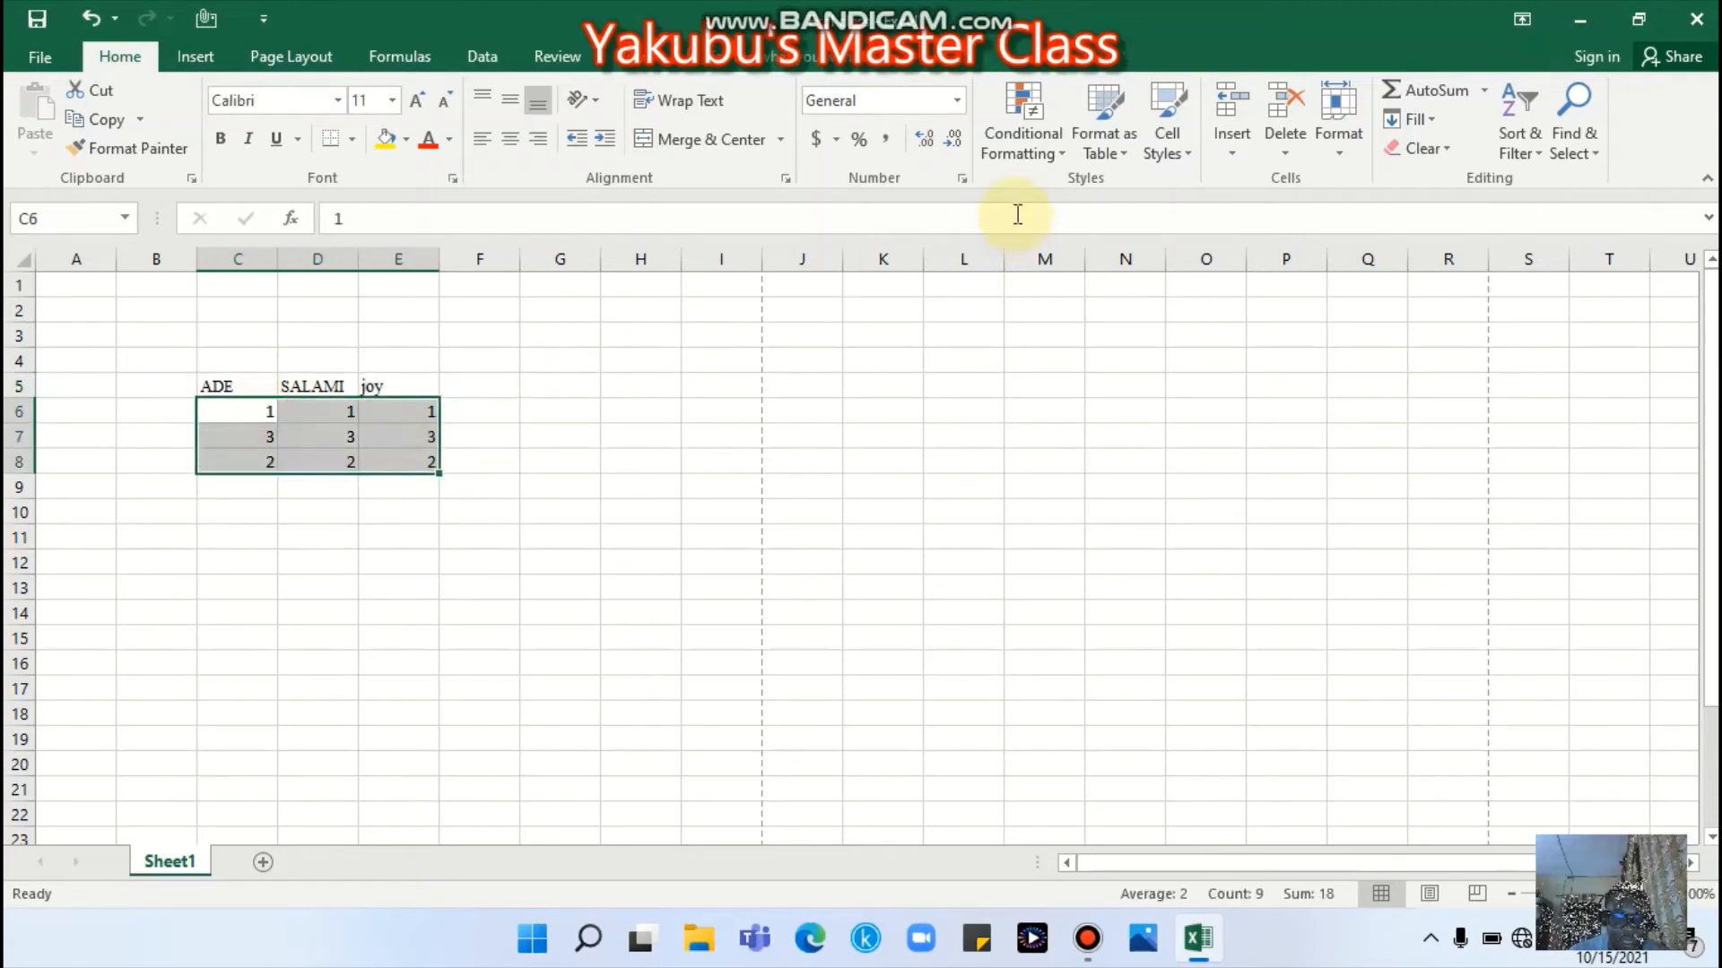
pyautogui.click(960, 101)
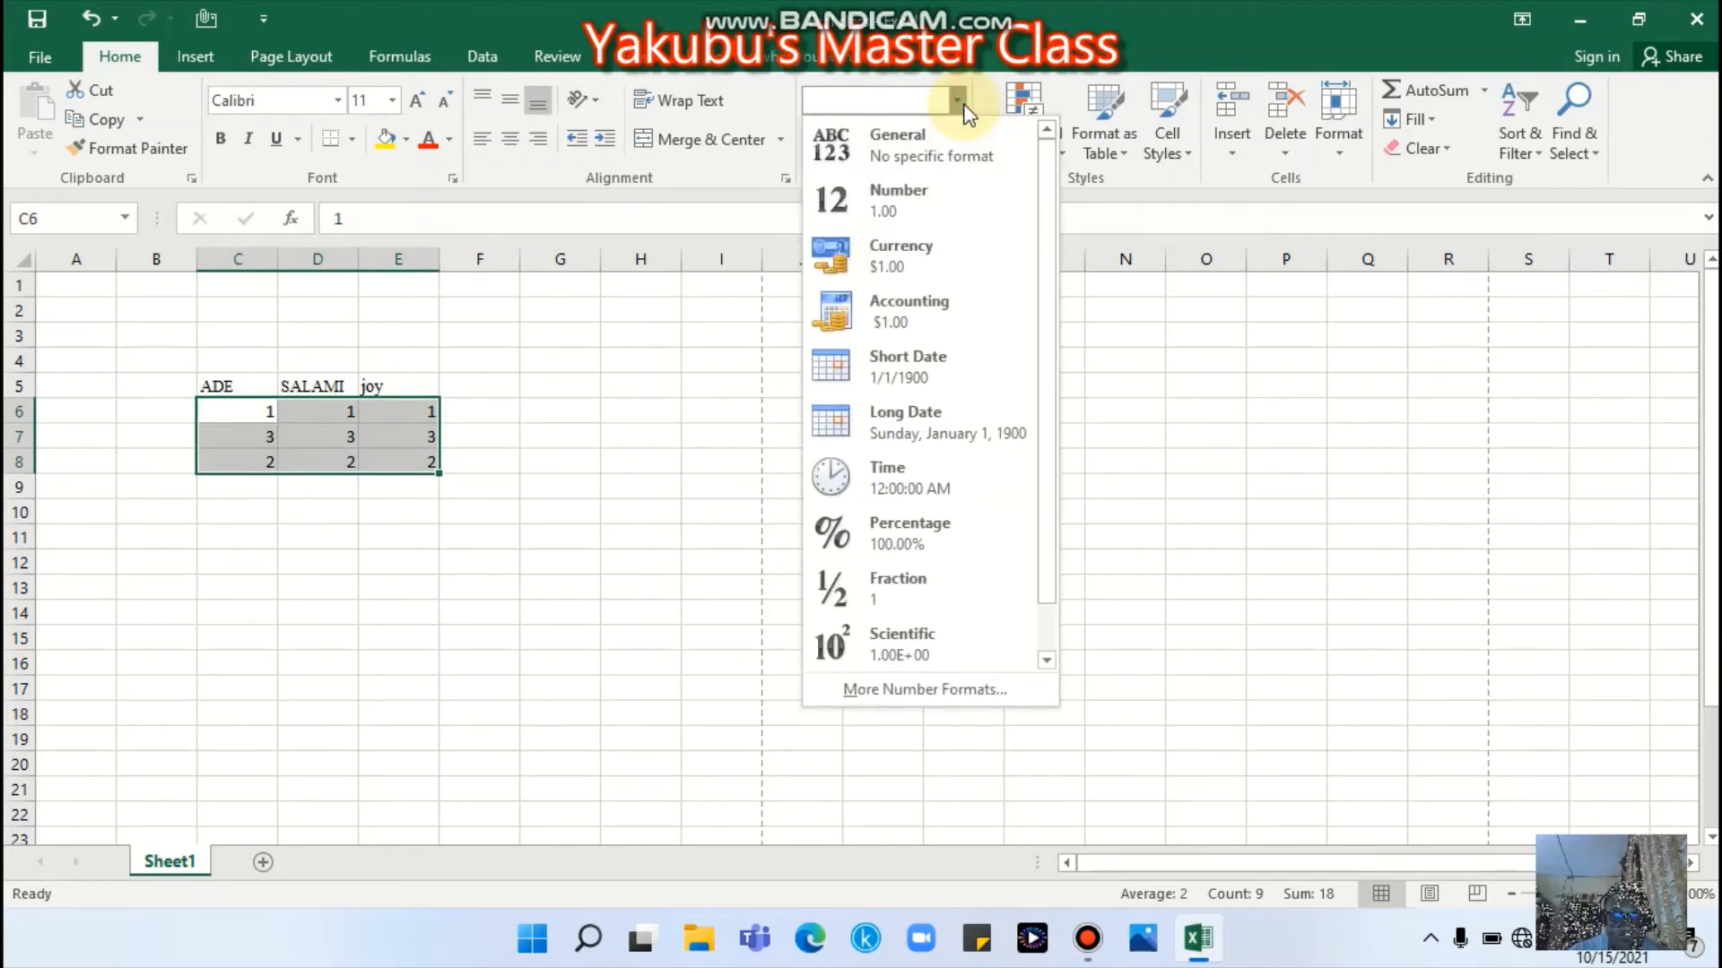
pyautogui.click(1148, 542)
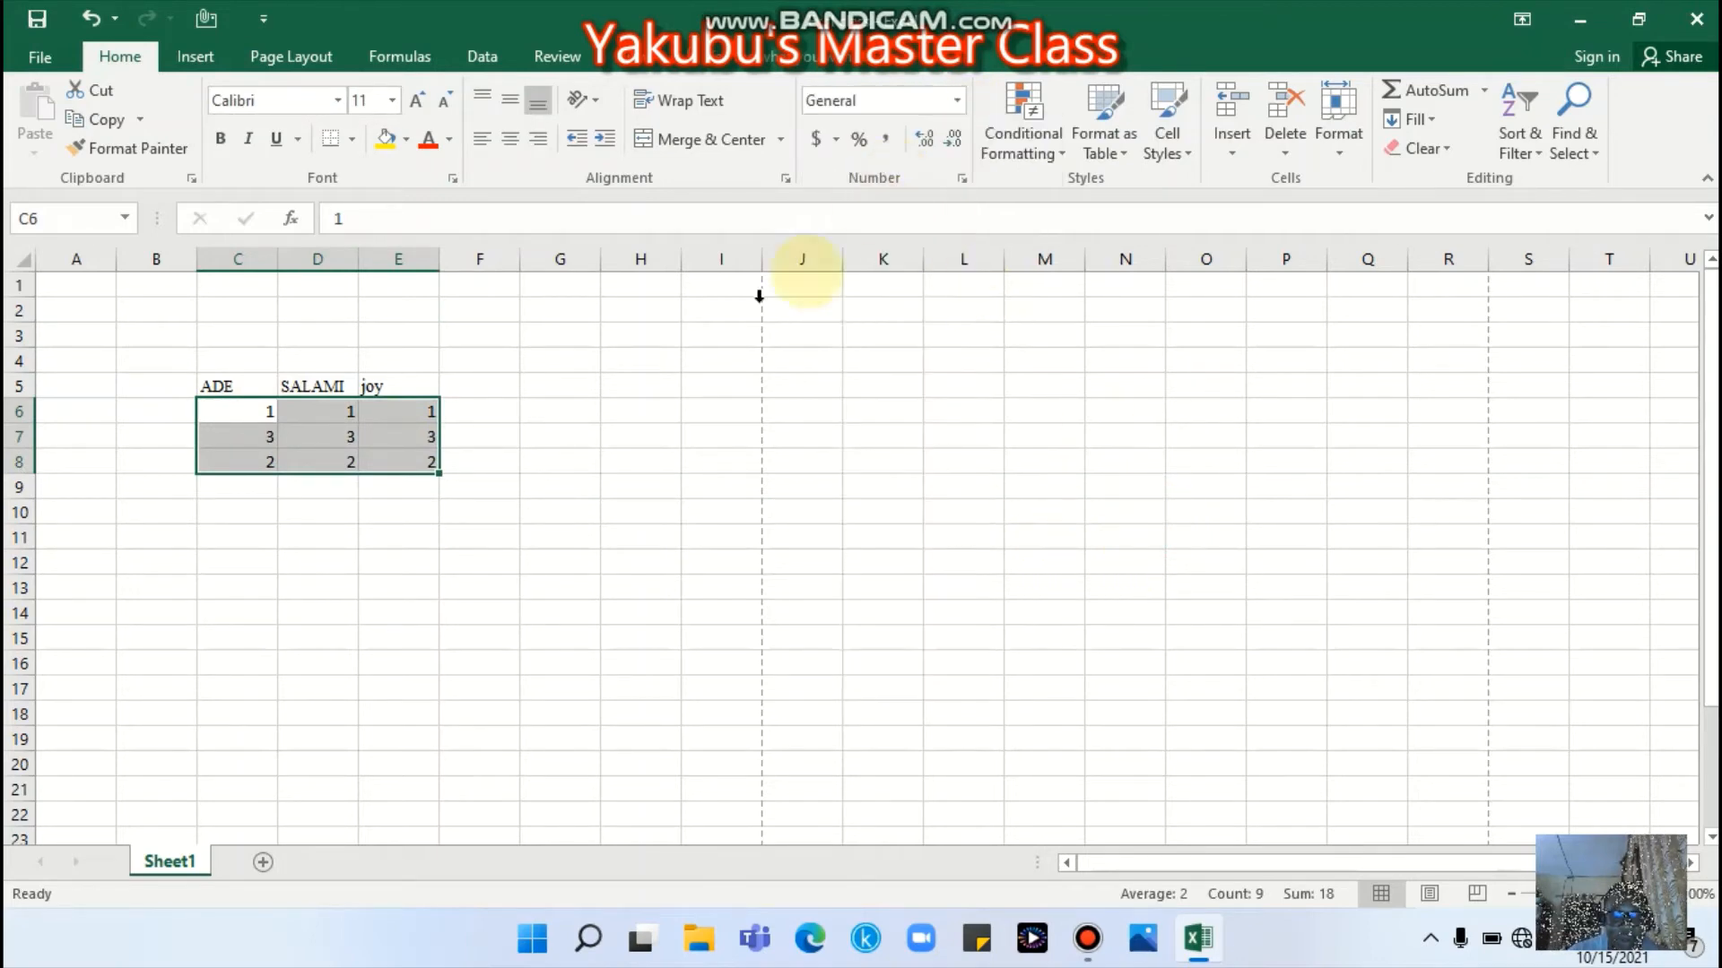
pyautogui.click(861, 140)
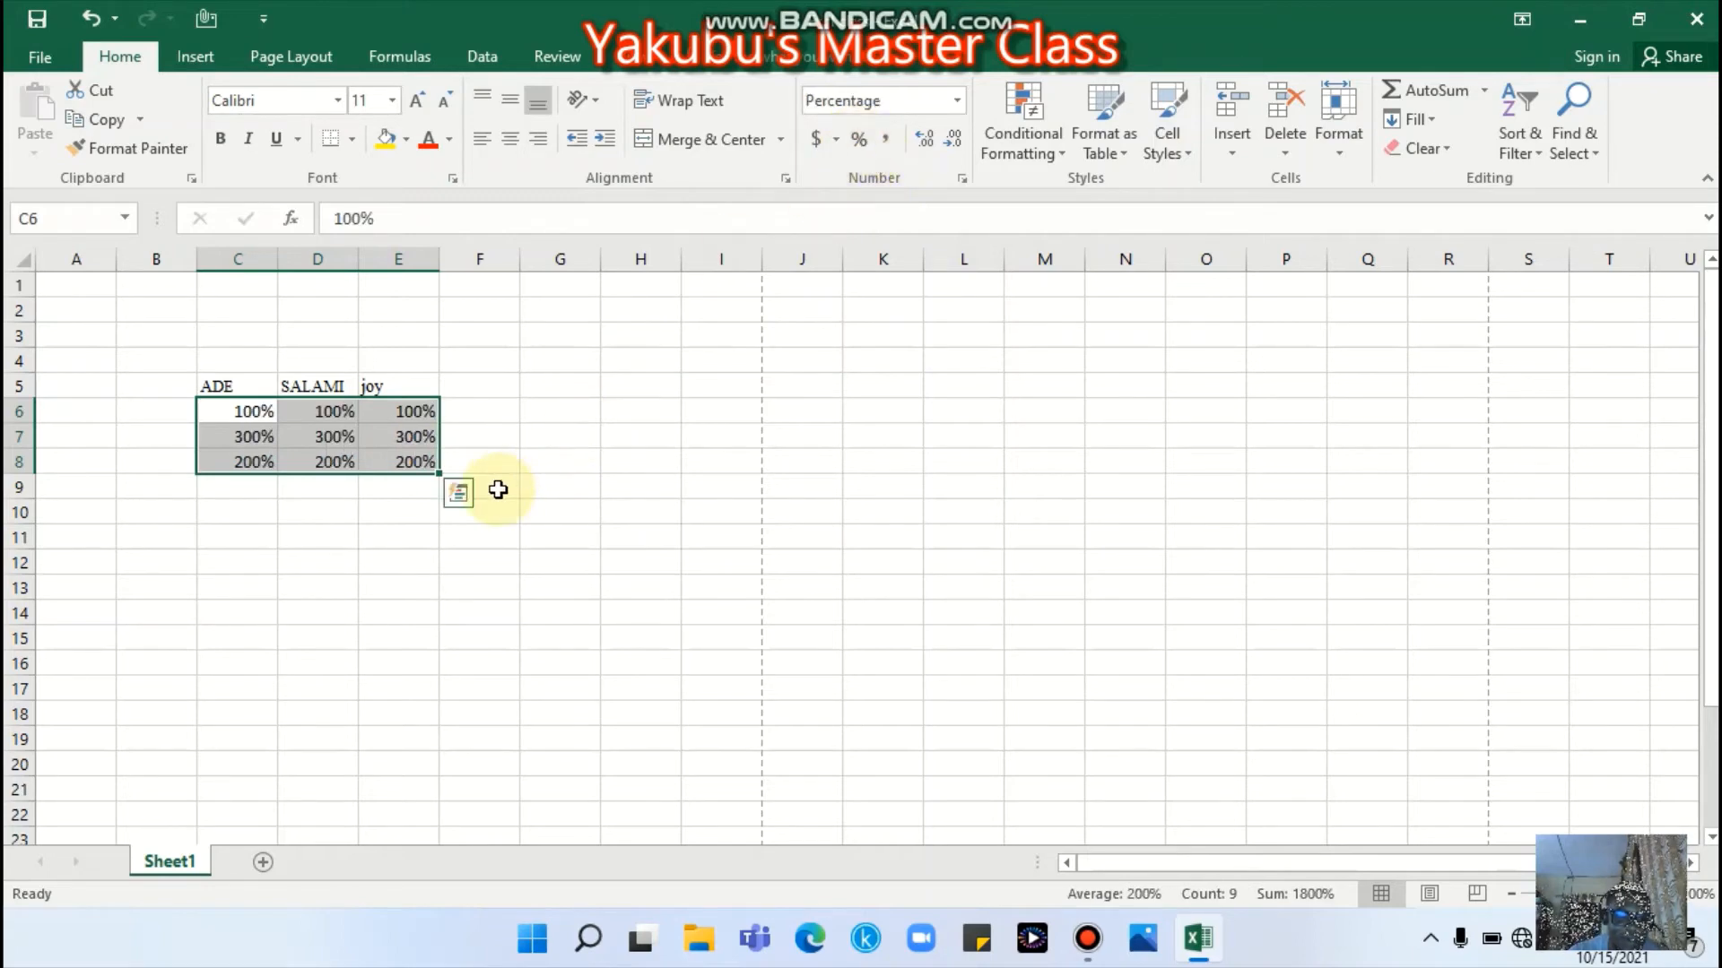
pyautogui.click(885, 140)
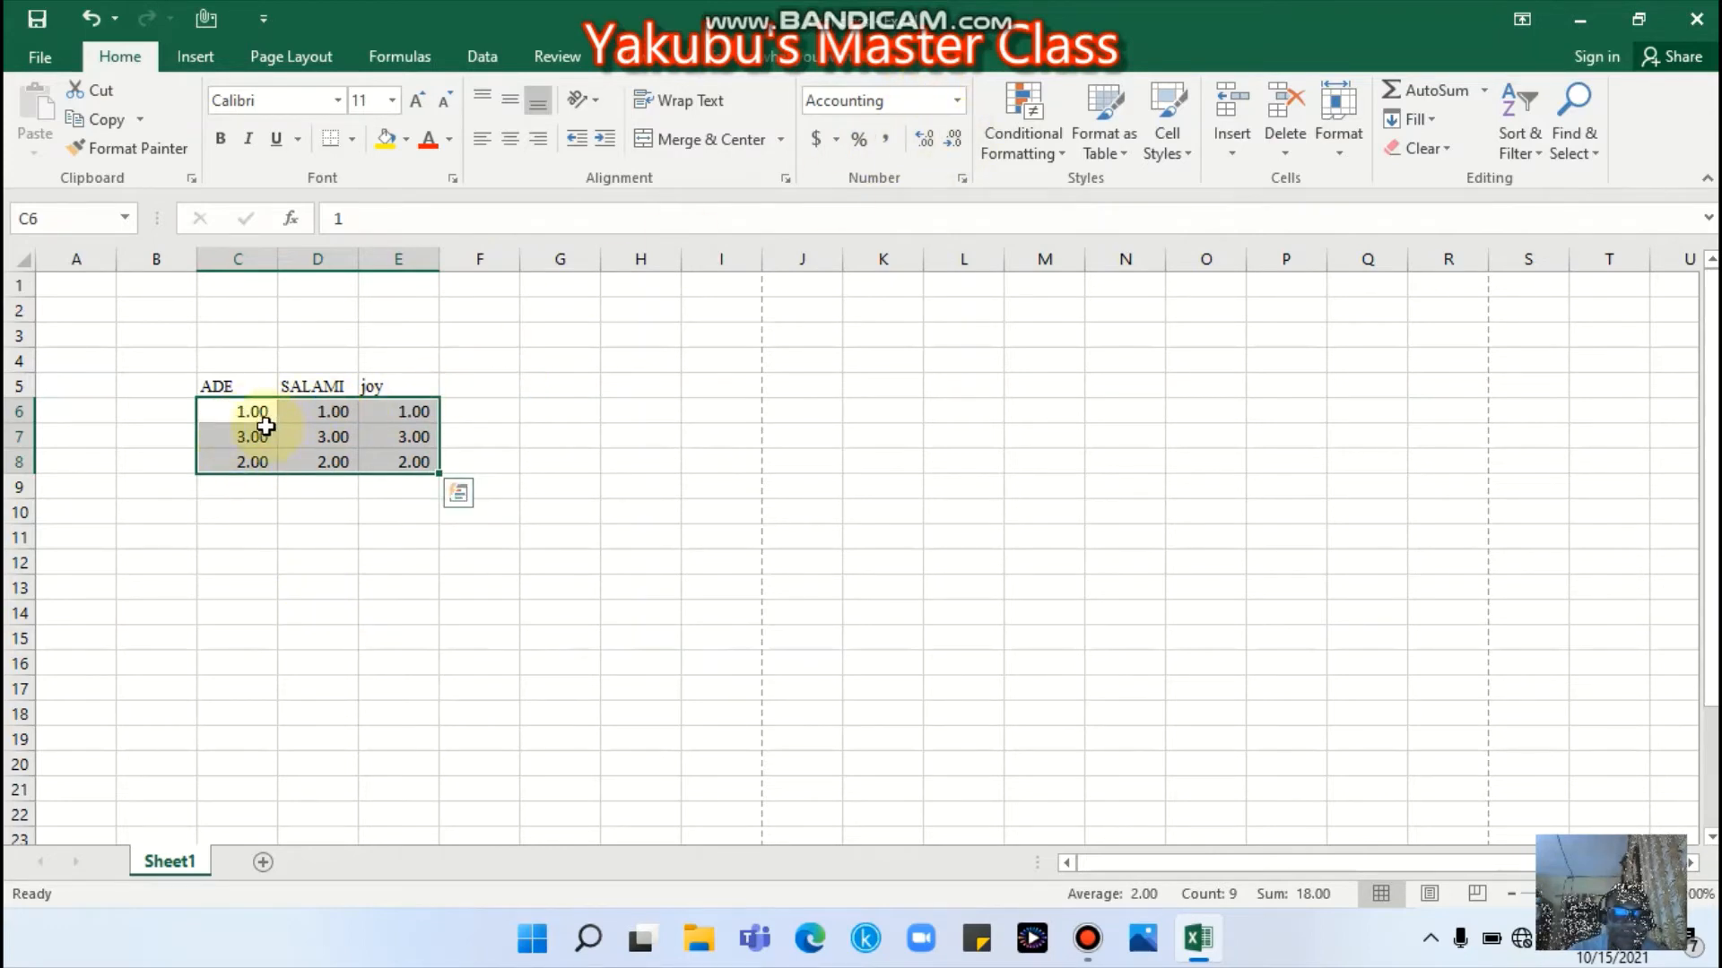
# - Remove the decimals from the numbers in C6:E8 and increase them to six decimal places
pyautogui.click(954, 144)
pyautogui.click(953, 144)
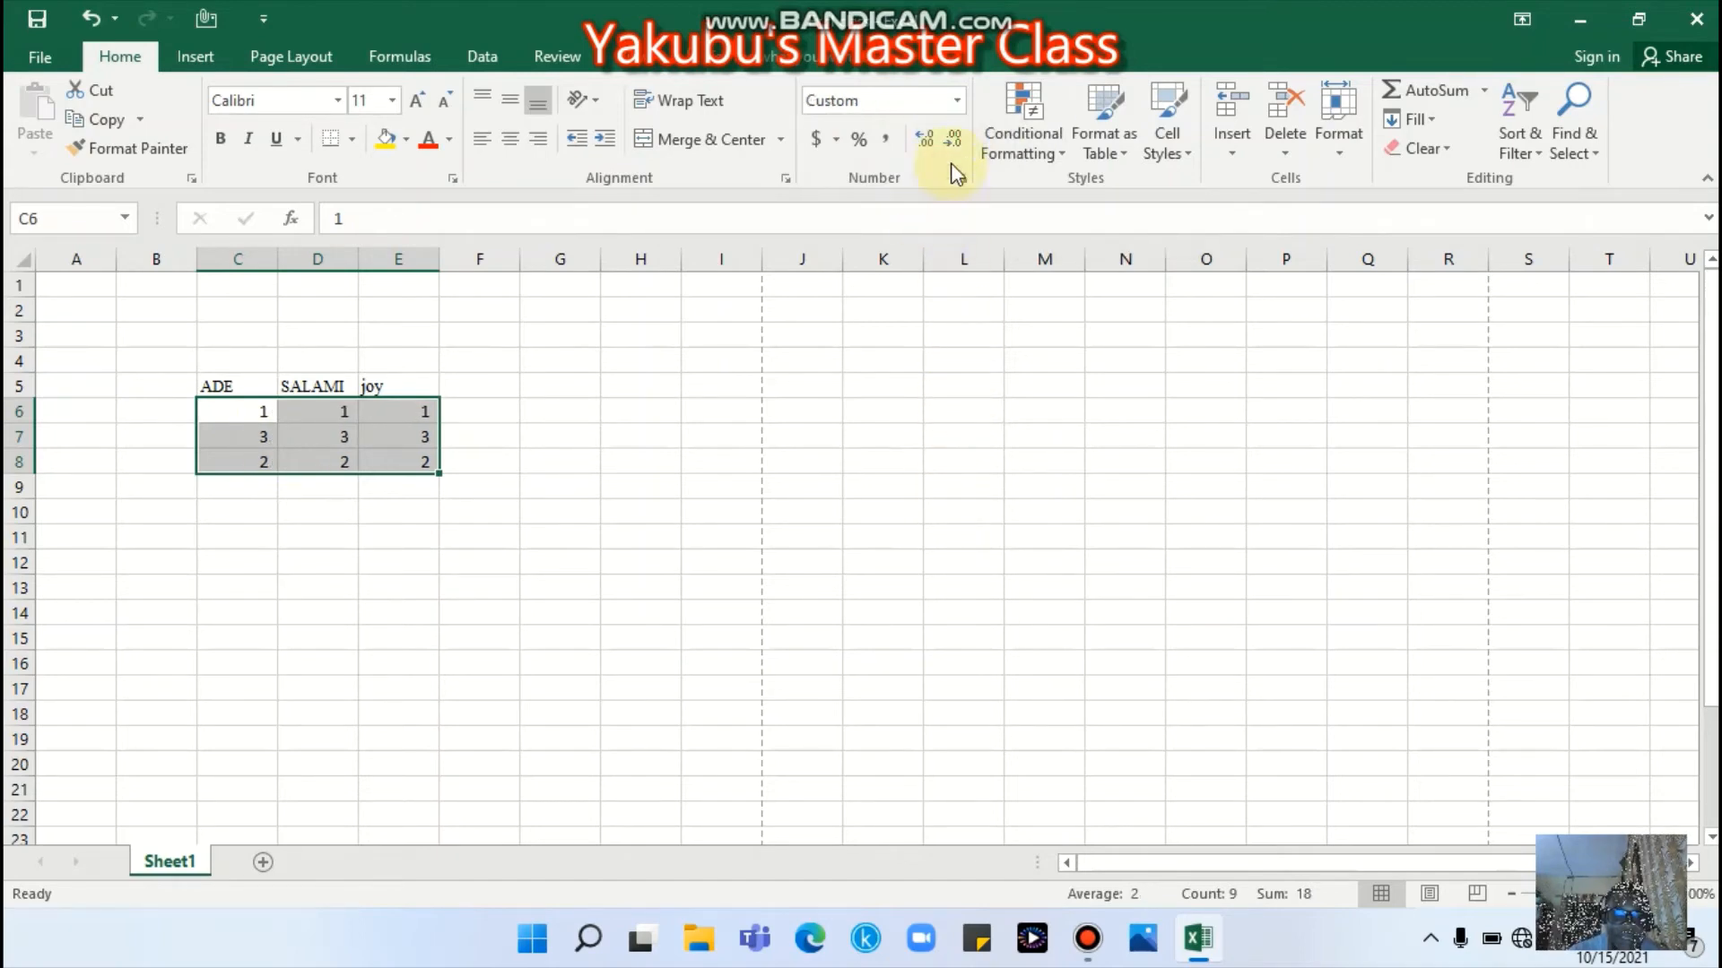
pyautogui.click(922, 140)
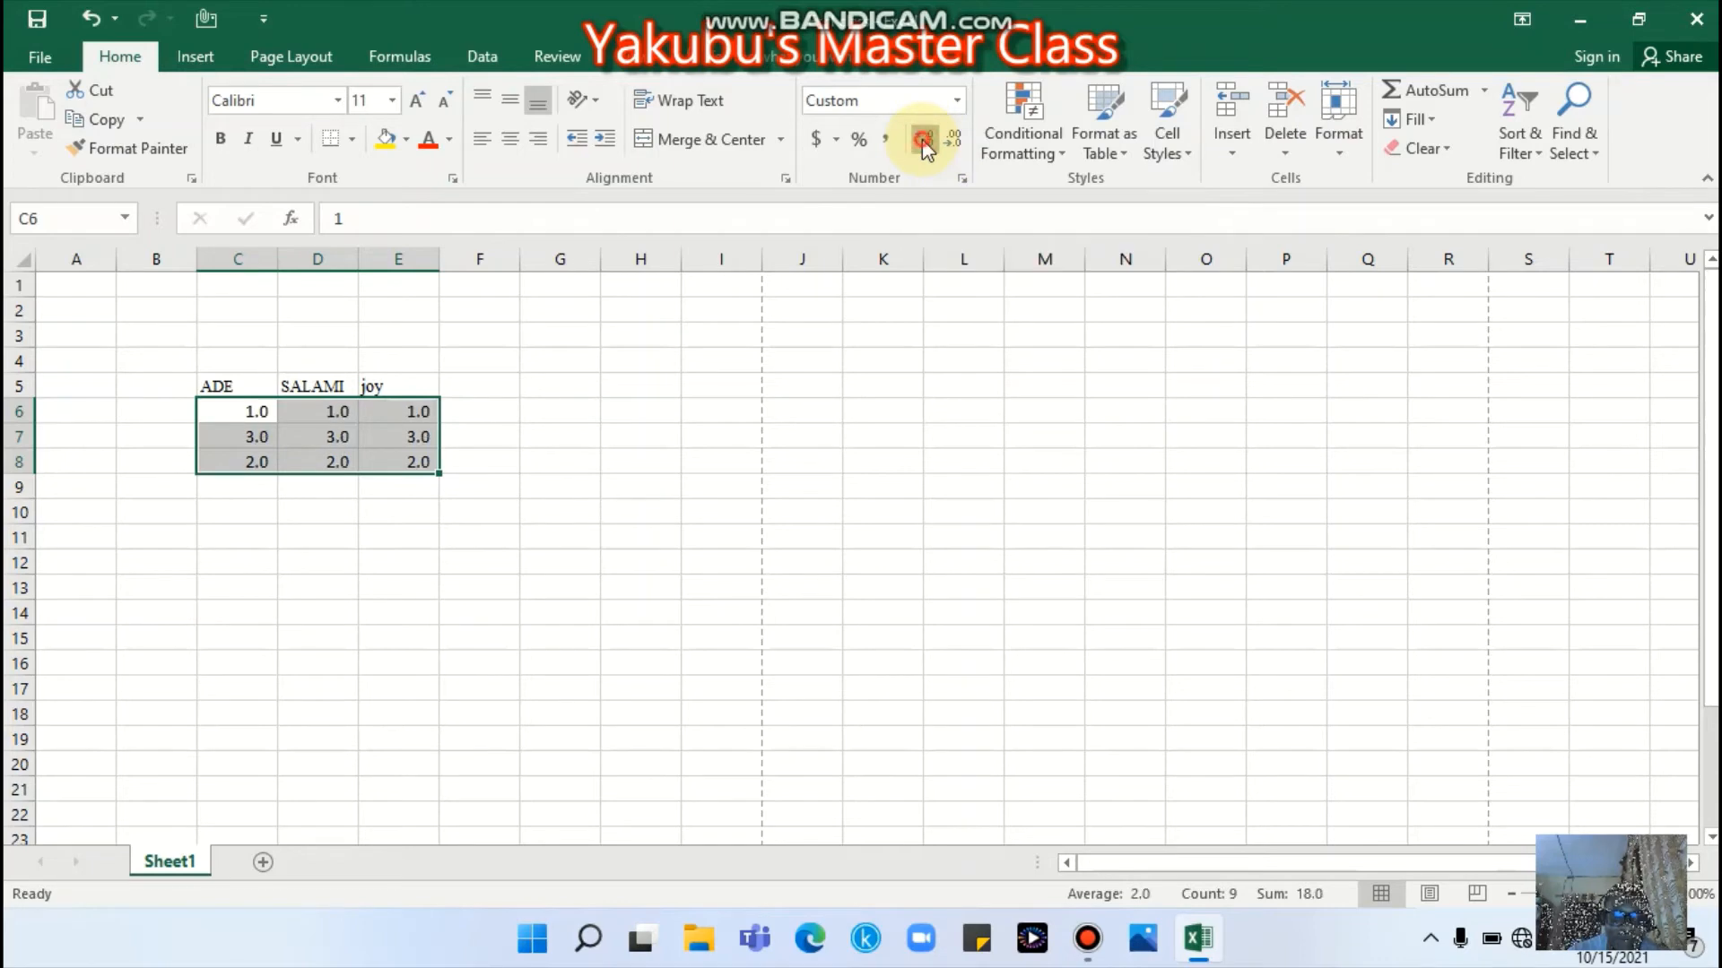
pyautogui.click(922, 140)
pyautogui.click(922, 139)
pyautogui.click(923, 140)
pyautogui.click(922, 140)
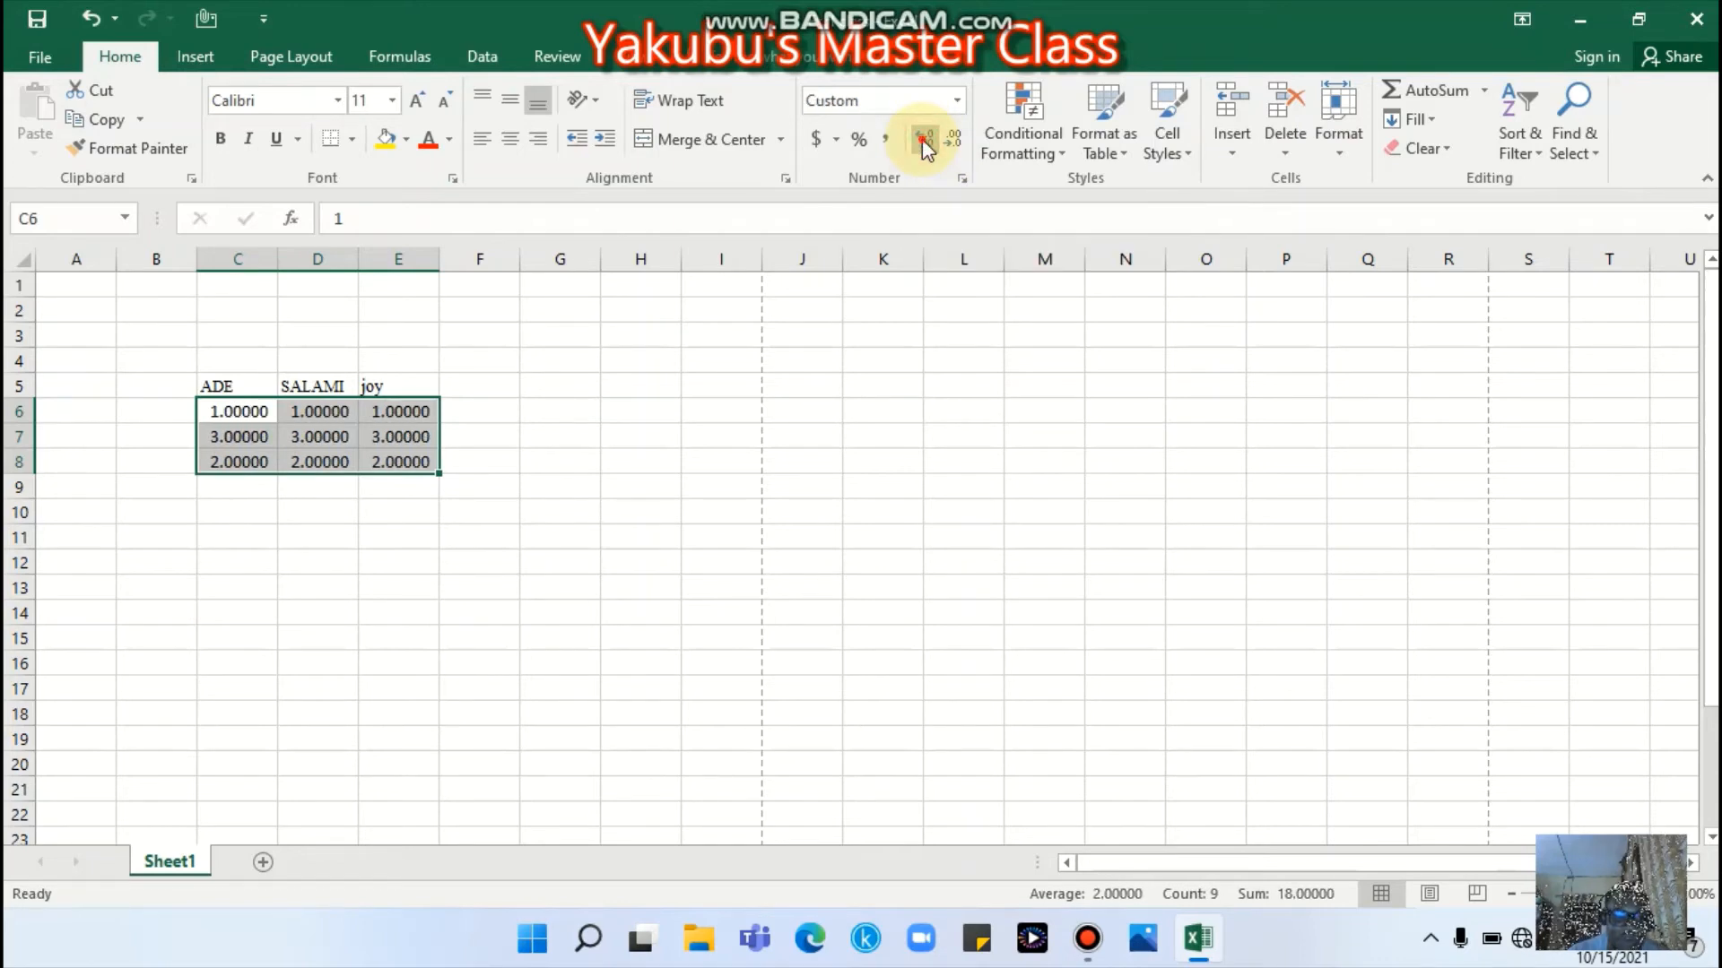
pyautogui.click(923, 139)
# - Reduce the numbers in C6:E8 to two decimal places
pyautogui.click(955, 144)
pyautogui.click(955, 144)
pyautogui.click(955, 144)
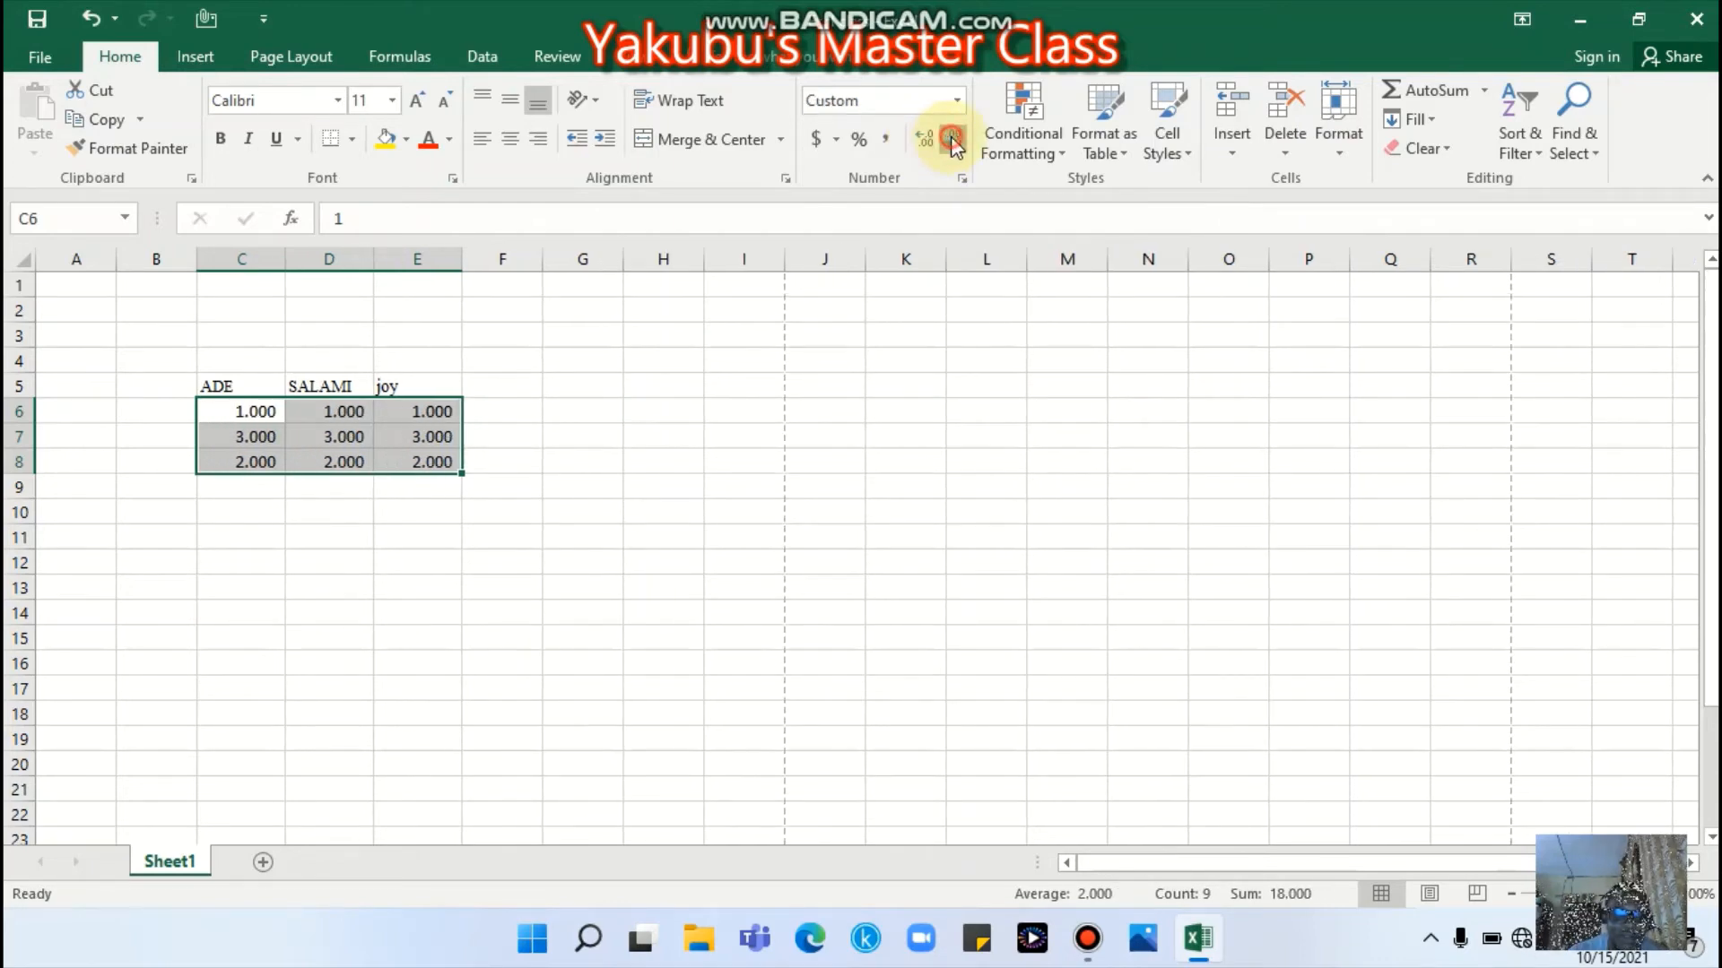
pyautogui.click(955, 143)
pyautogui.click(955, 143)
pyautogui.click(929, 142)
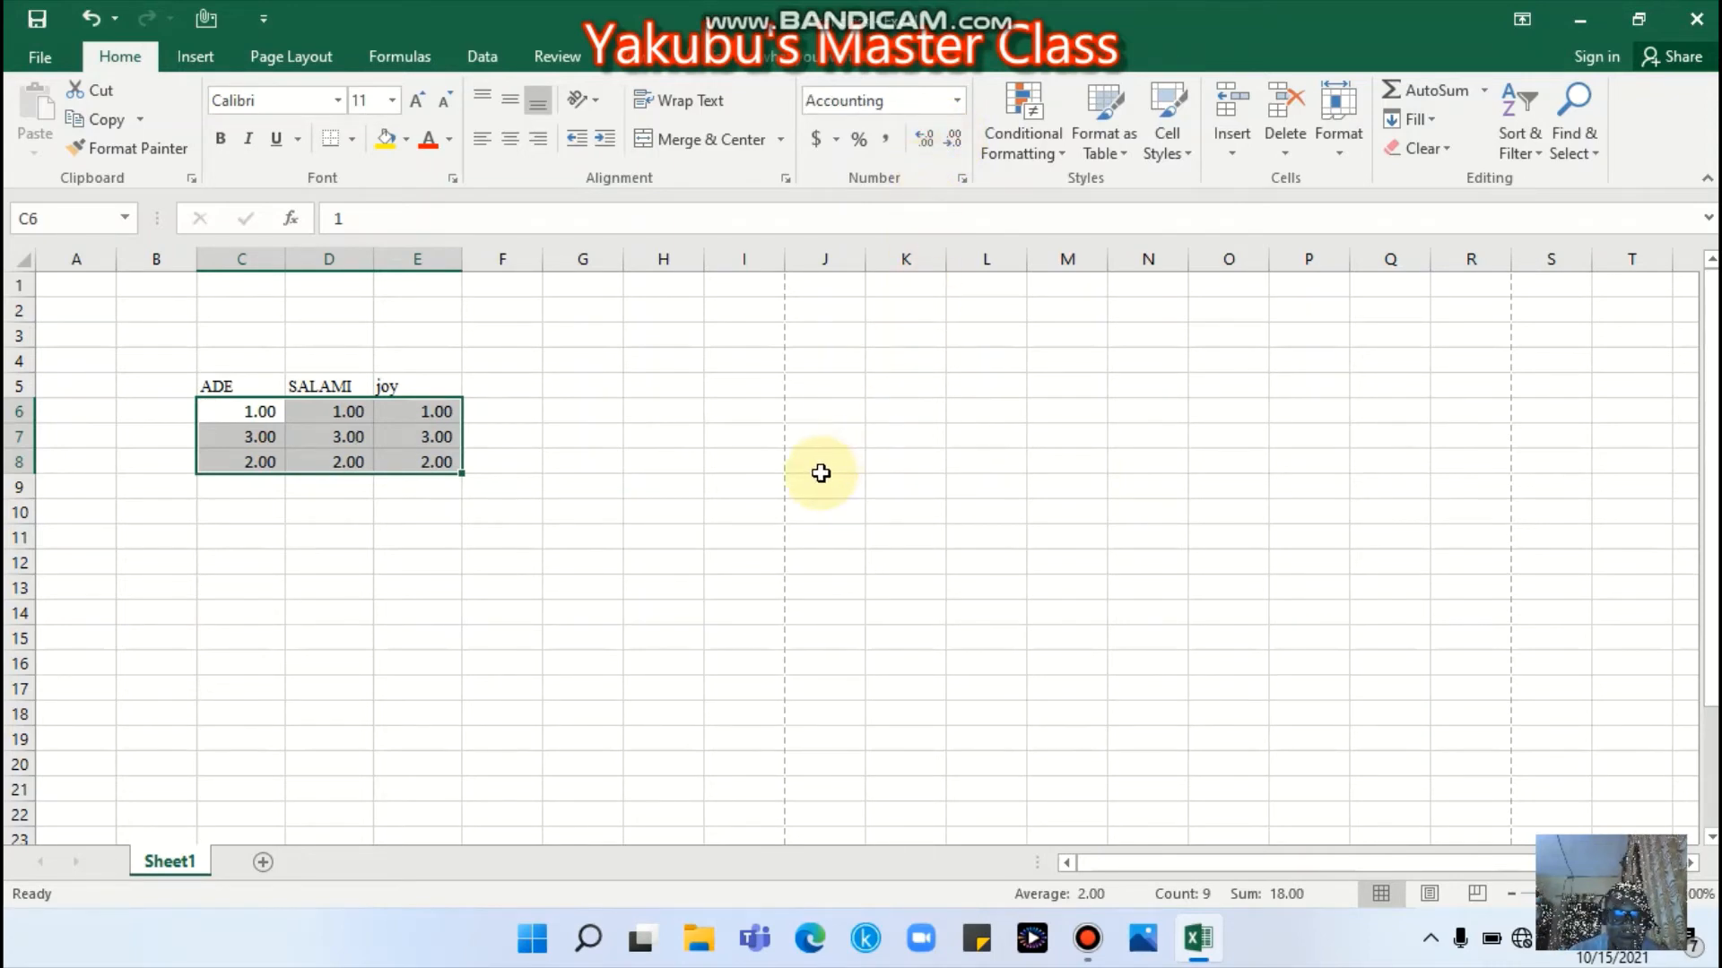
pyautogui.click(319, 536)
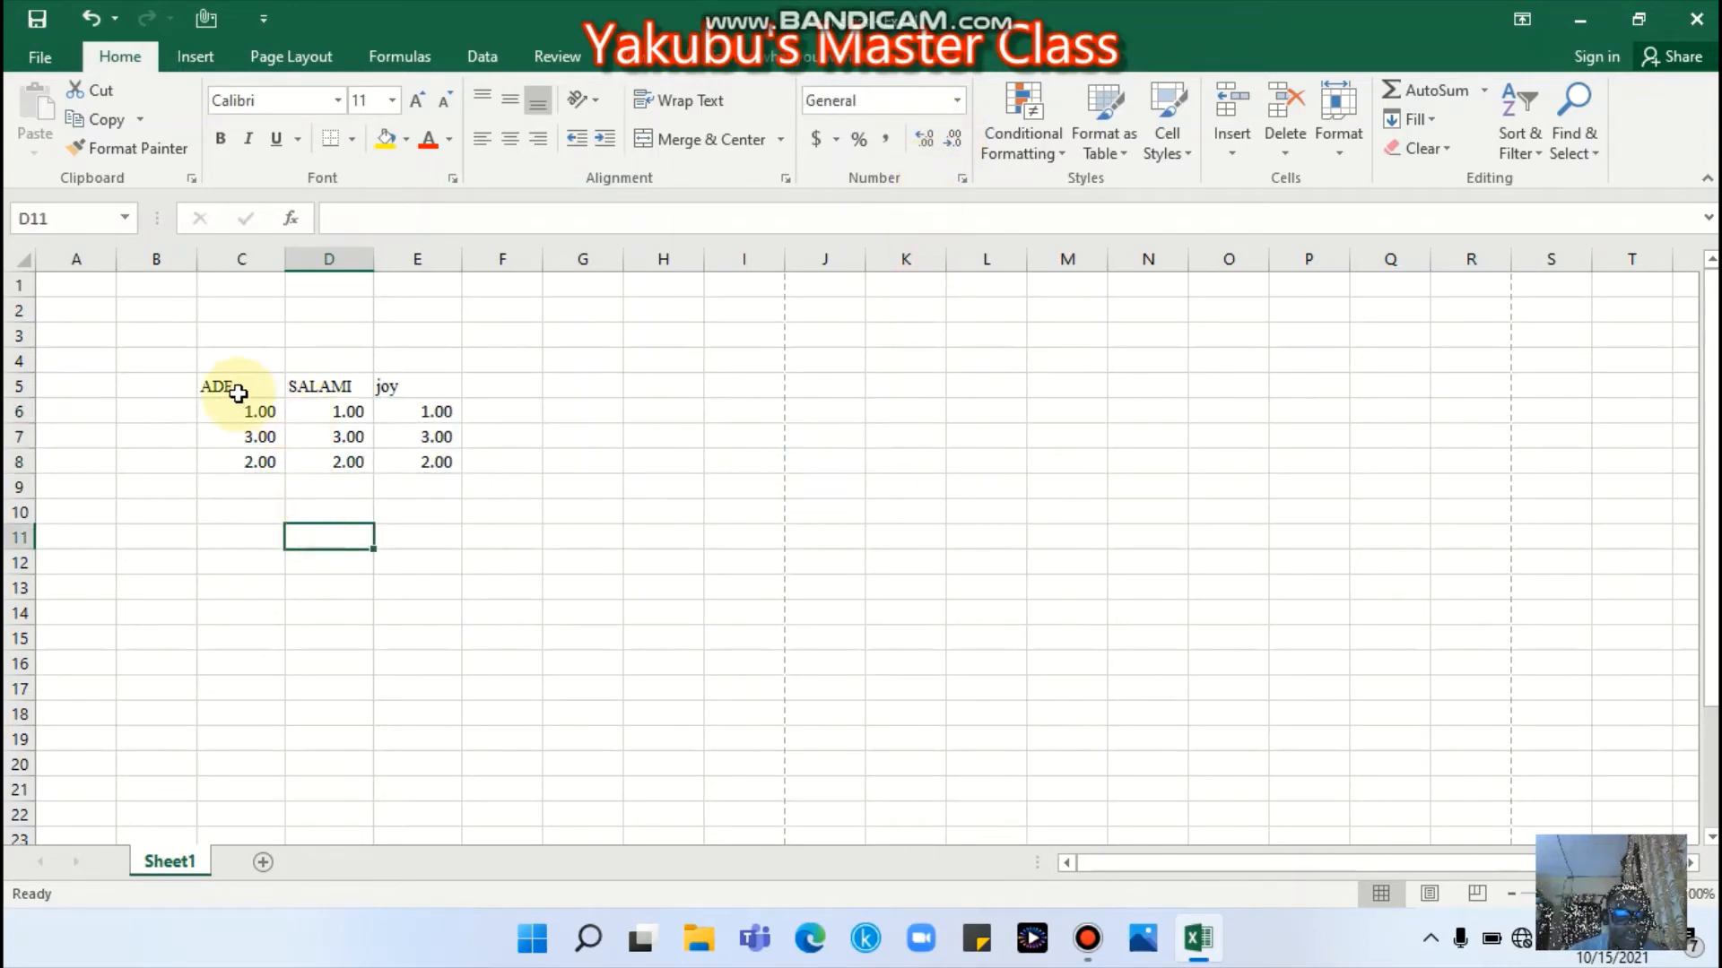
# - Merge and center the name cells C5:E5, accepting that only the upper-left value is kept
pyautogui.moveTo(237, 393); pyautogui.dragTo(434, 388)
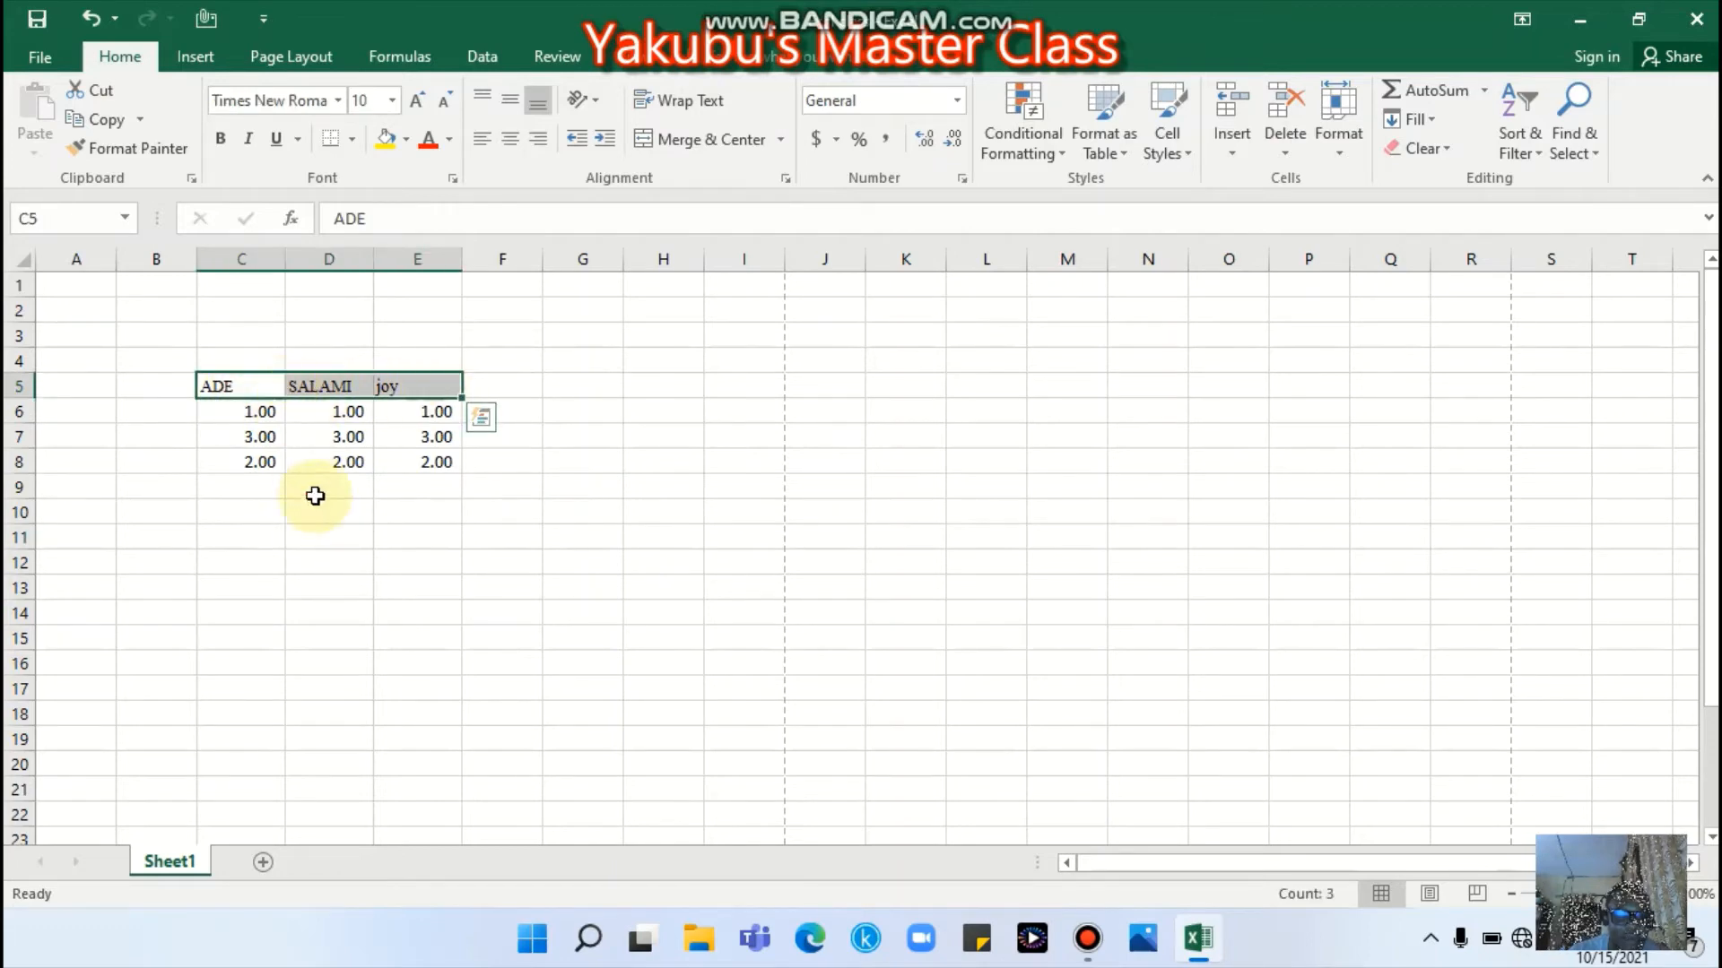
pyautogui.click(324, 538)
pyautogui.moveTo(257, 388); pyautogui.dragTo(413, 394)
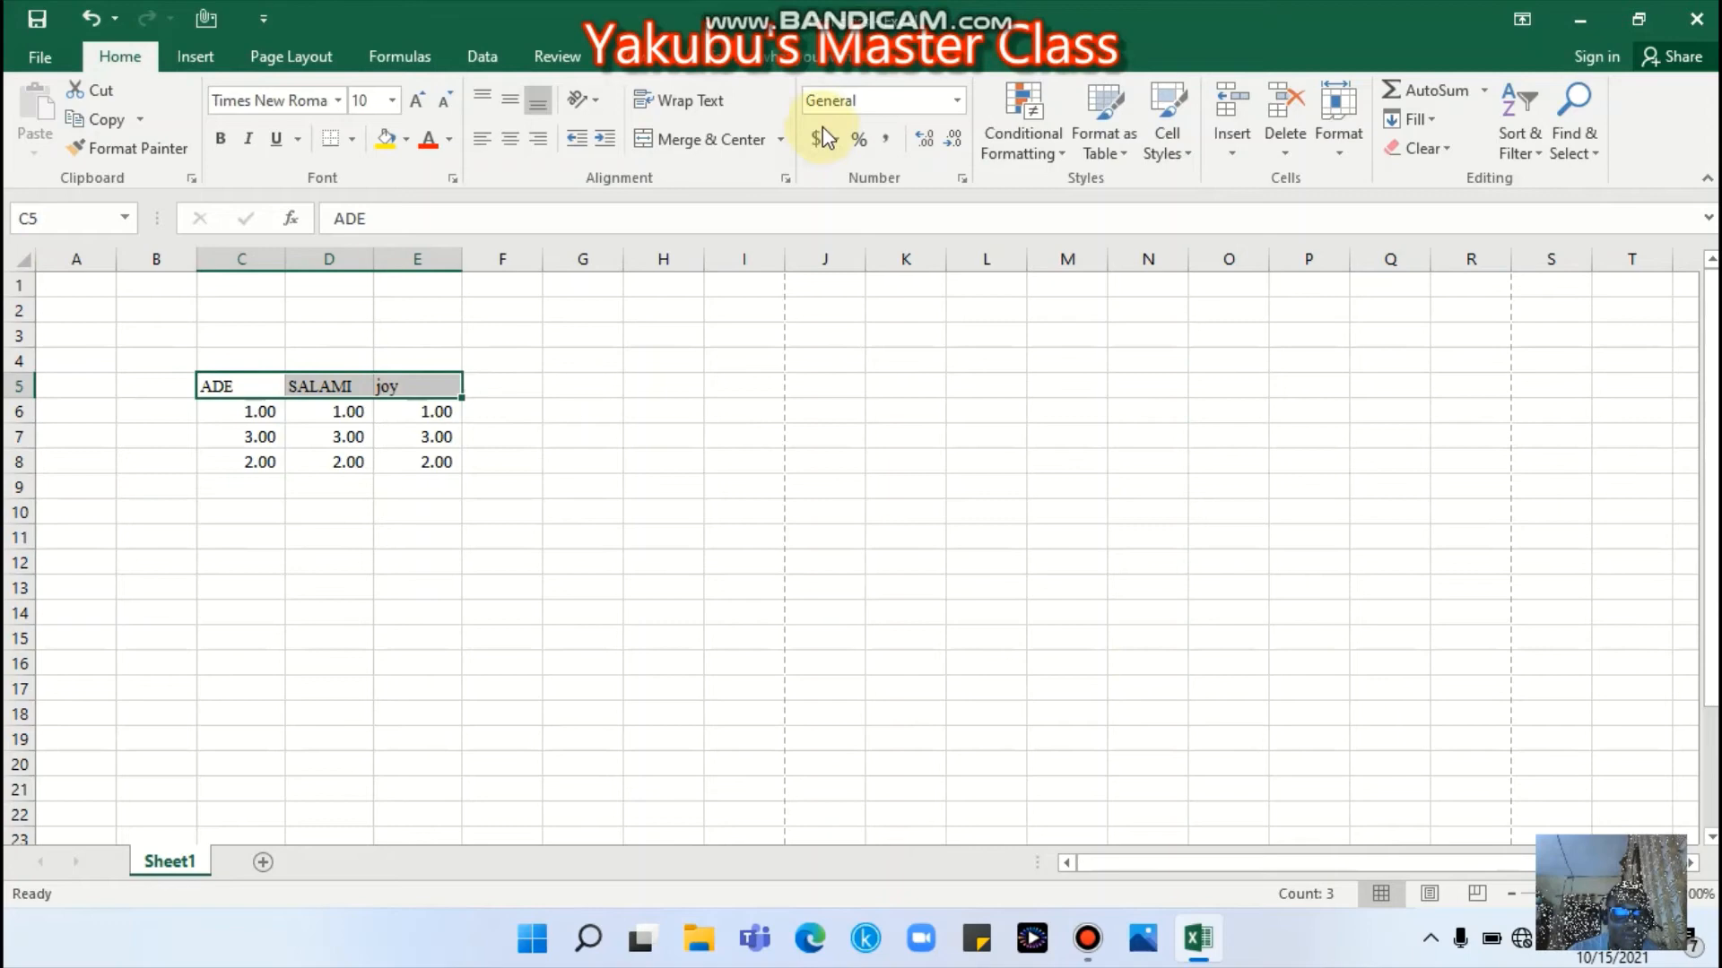
pyautogui.click(709, 142)
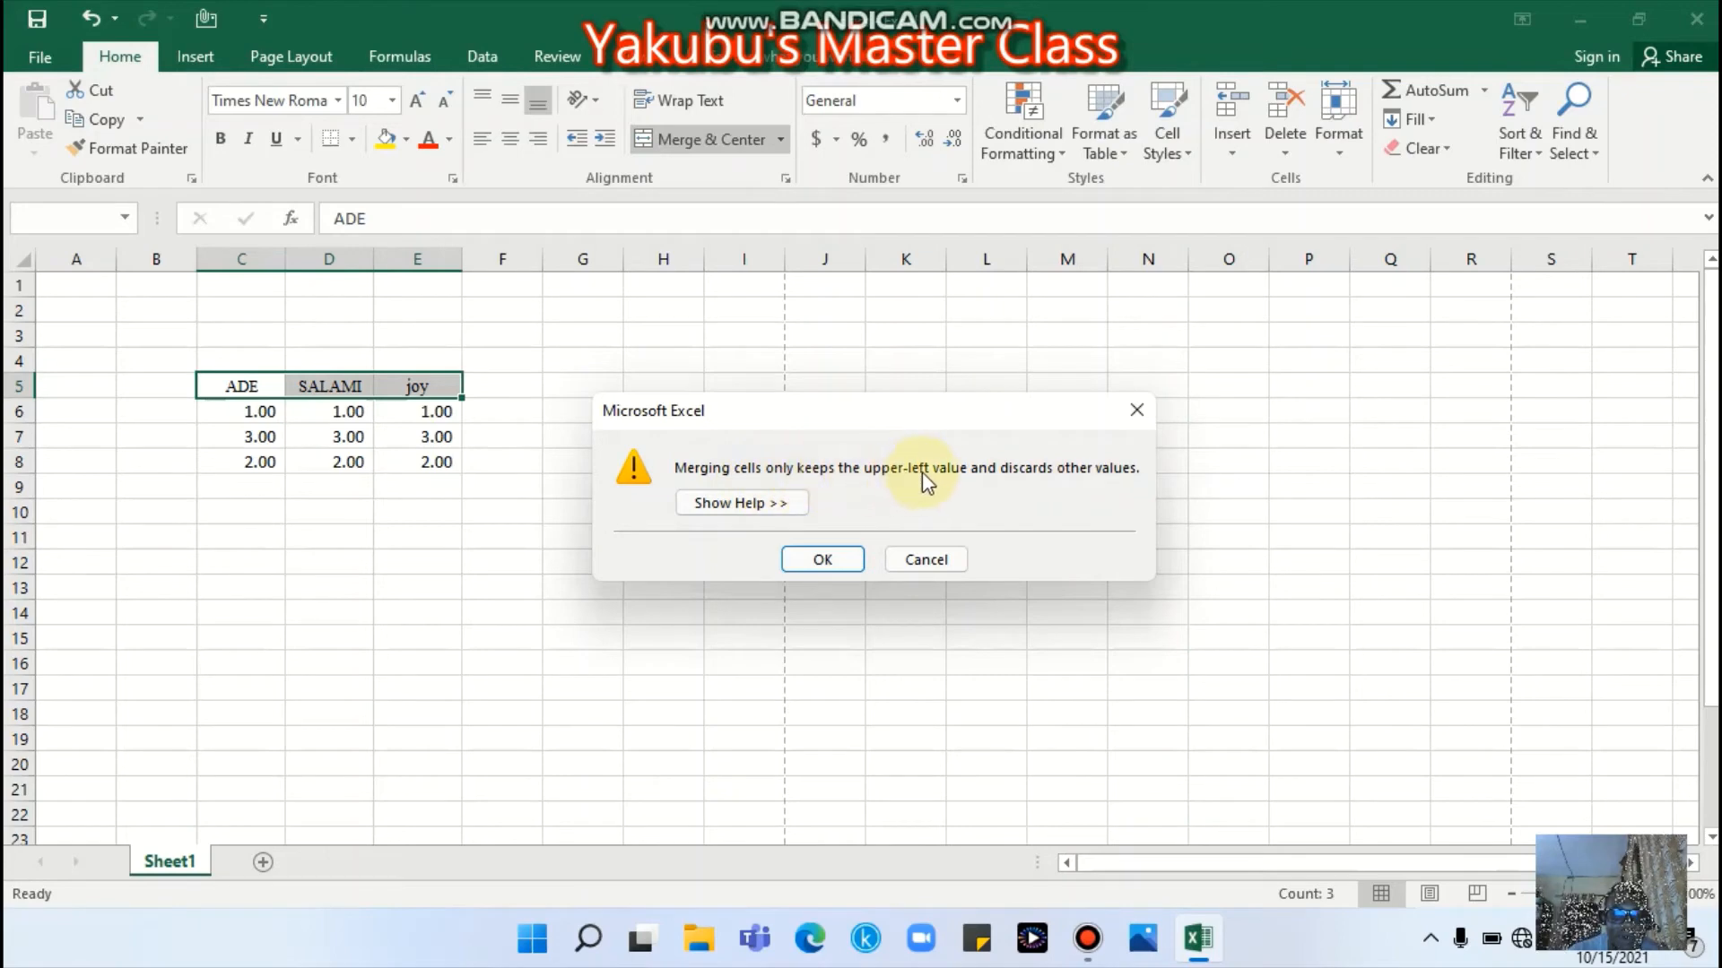
pyautogui.click(846, 558)
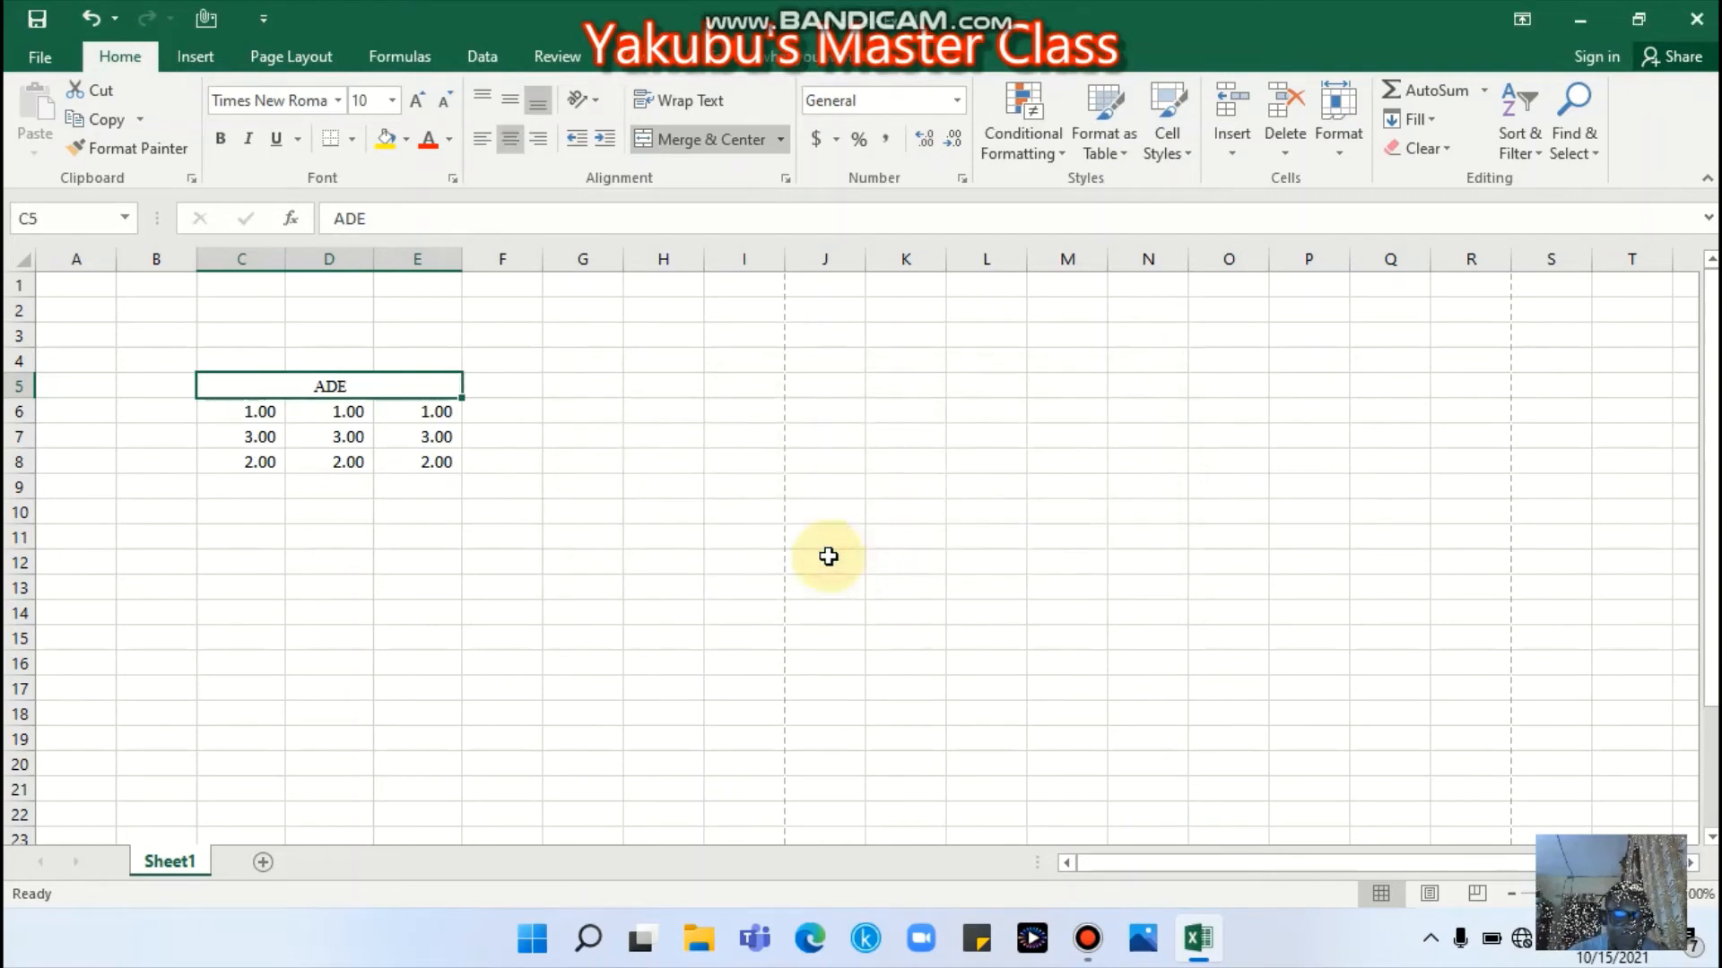
pyautogui.click(368, 539)
pyautogui.click(327, 394)
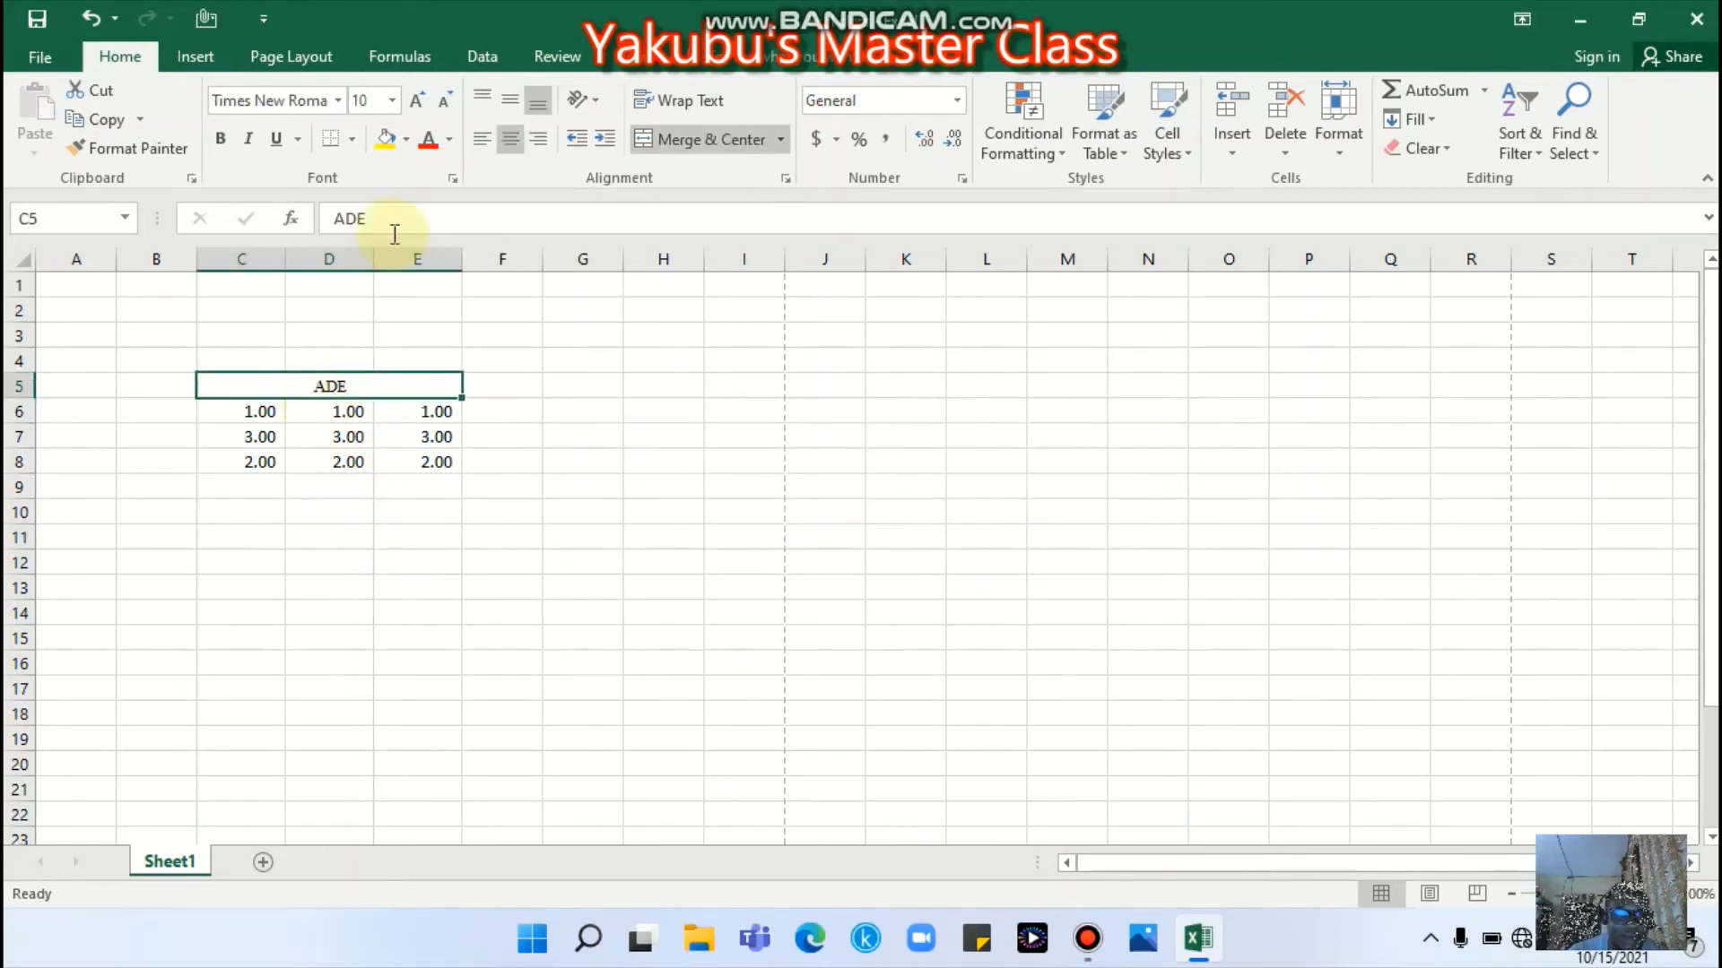
pyautogui.click(330, 534)
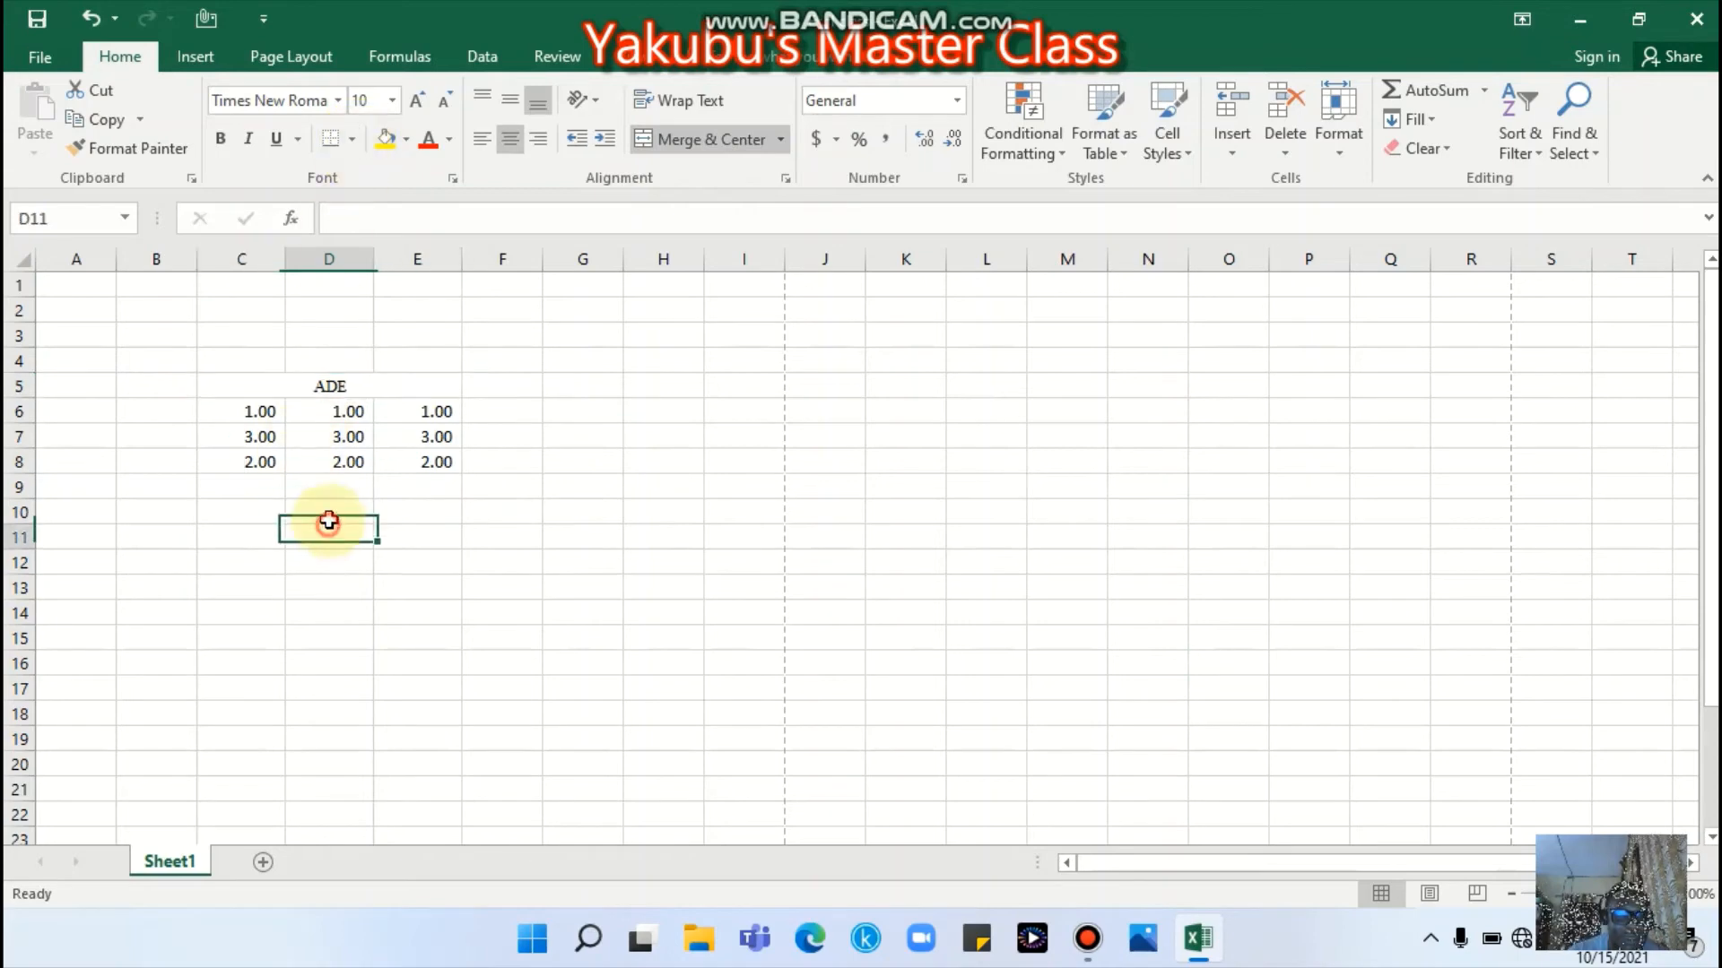
# - Apply thick outside borders to the merged heading cell in row 5
pyautogui.click(323, 384)
pyautogui.click(351, 139)
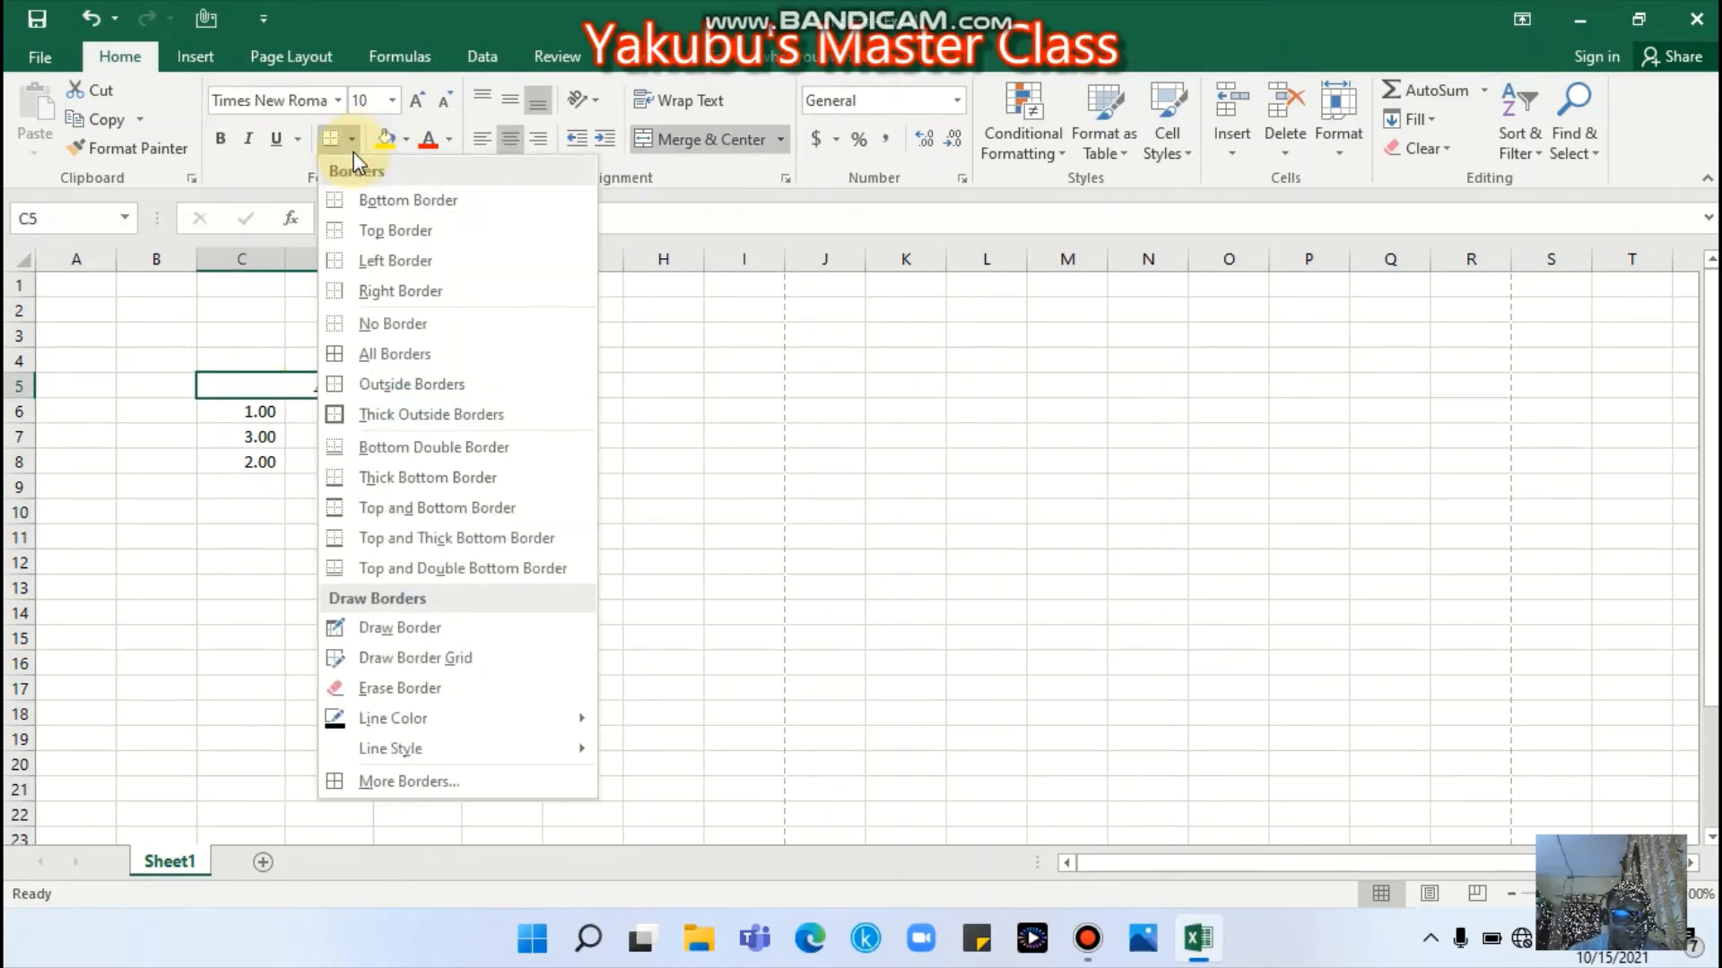
pyautogui.click(387, 425)
pyautogui.click(354, 562)
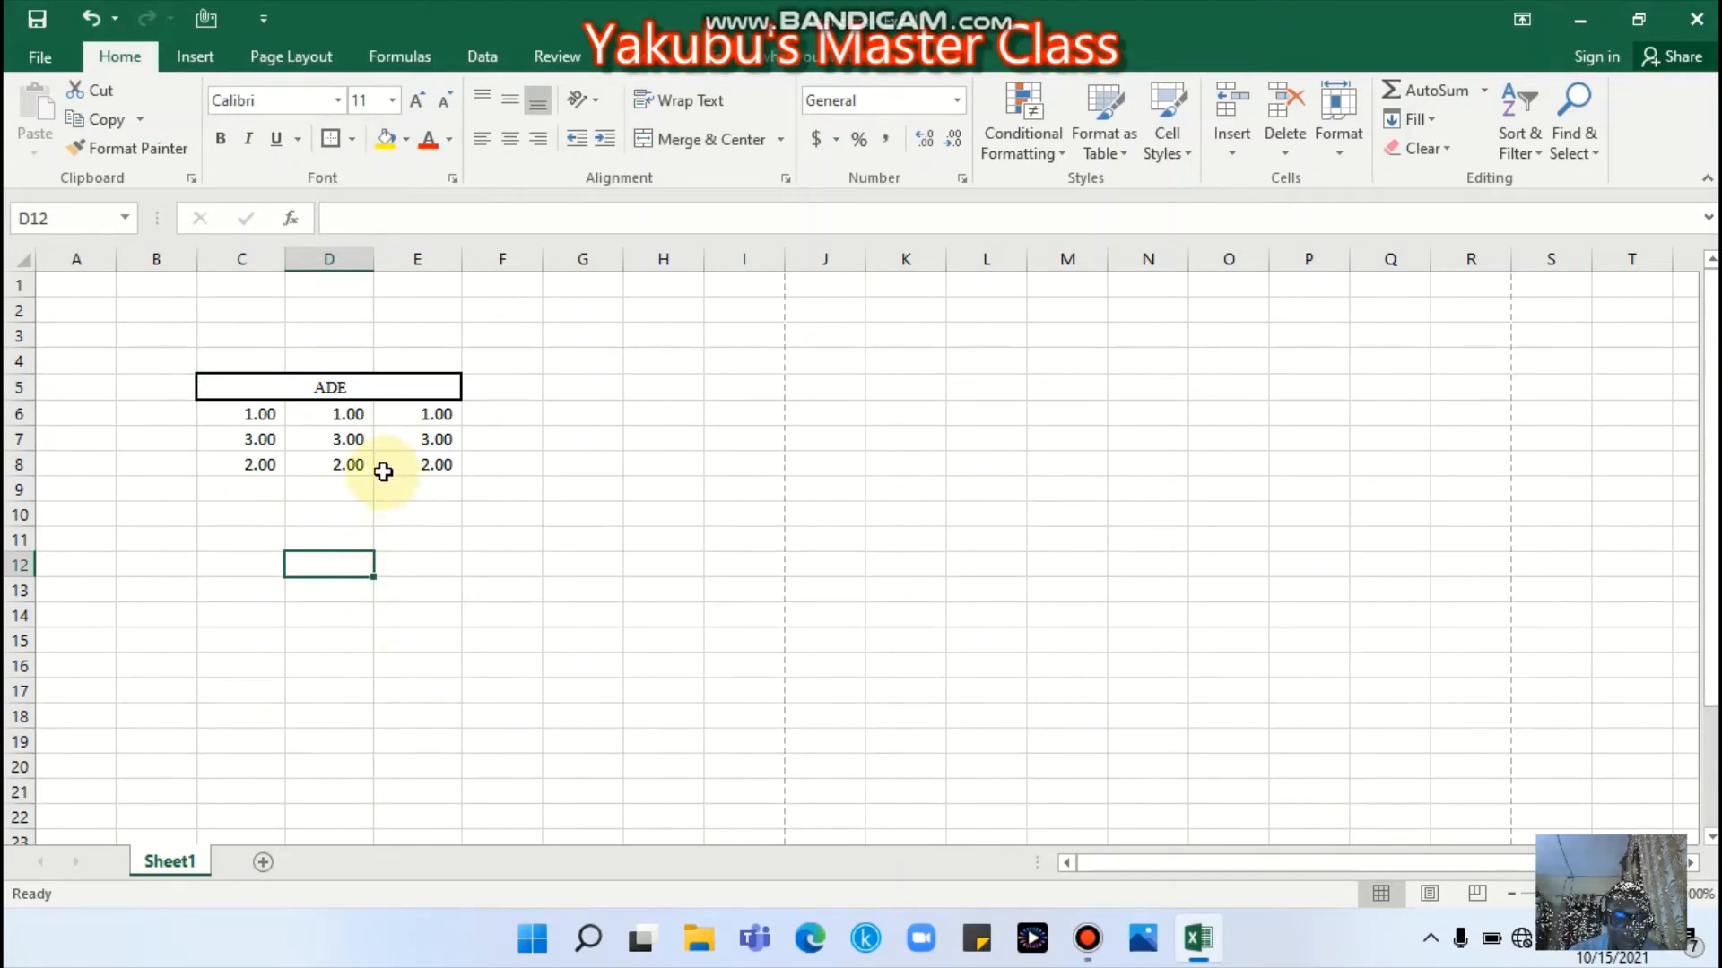
# - Unmerge the heading cell back into C5:E5
pyautogui.click(365, 387)
pyautogui.click(690, 154)
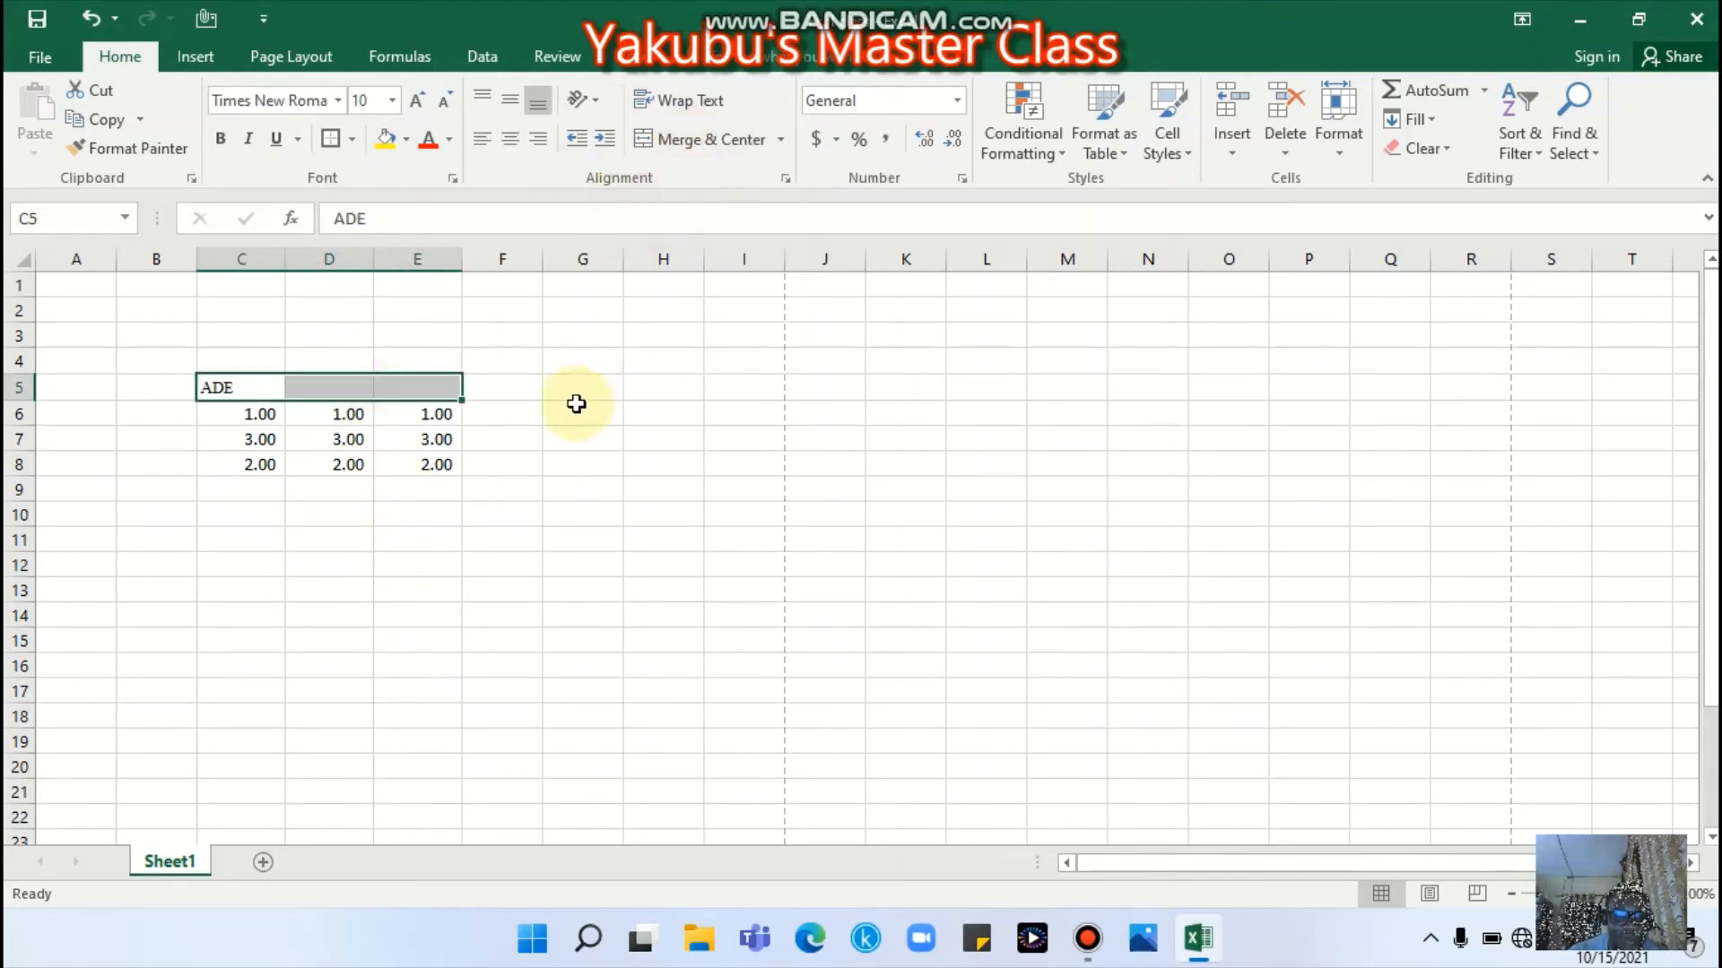
pyautogui.click(574, 411)
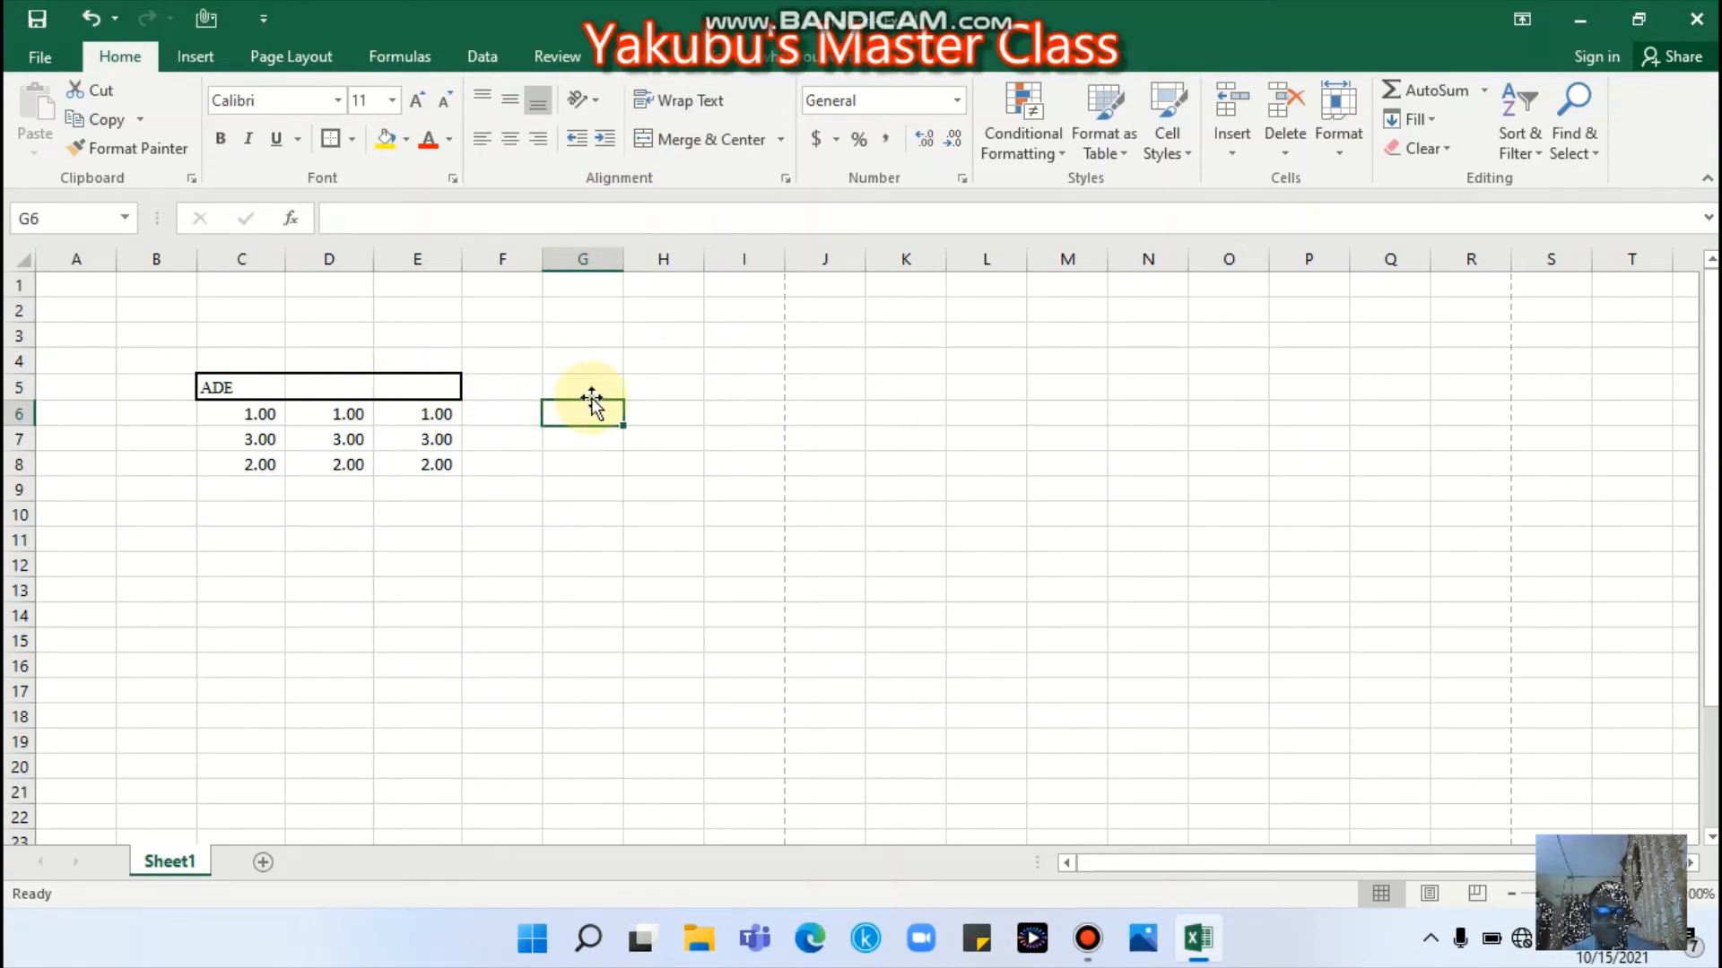
# - Undo the unmerge, the thick border and the merge so that C5:E5 holds three separate names
pyautogui.hotkey('ctrl', 'z')
pyautogui.hotkey('ctrl', 'z')
pyautogui.hotkey('ctrl', 'z')
pyautogui.hotkey('ctrl', 'z')
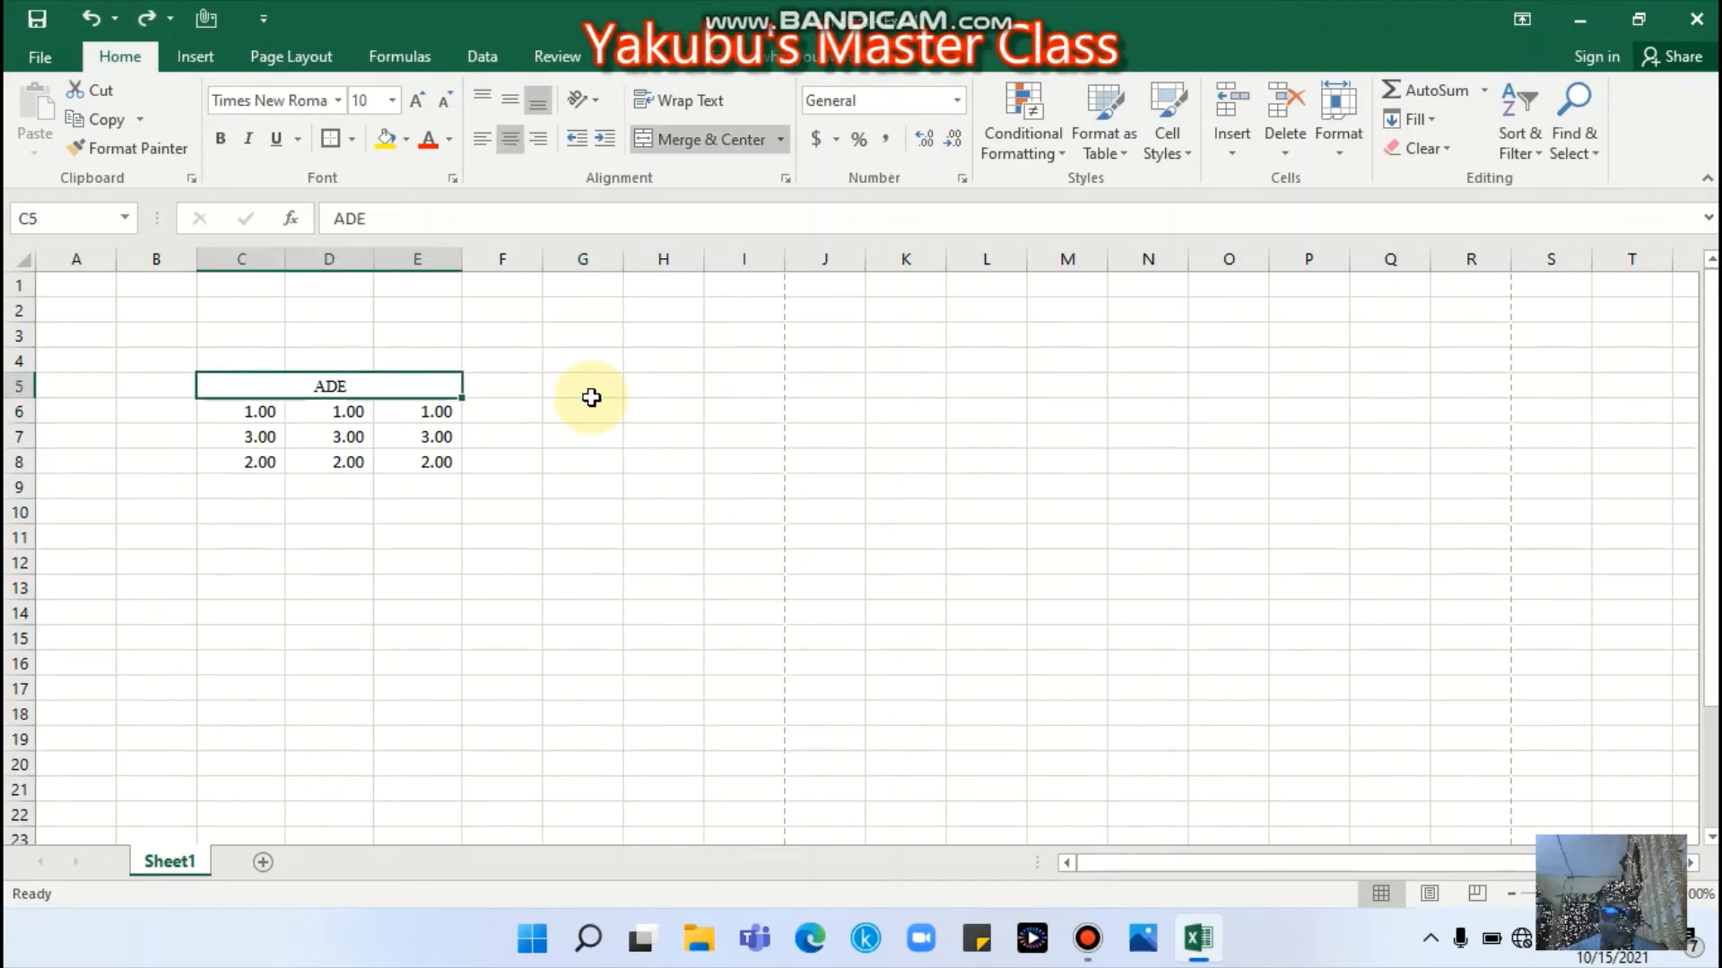
pyautogui.click(591, 397)
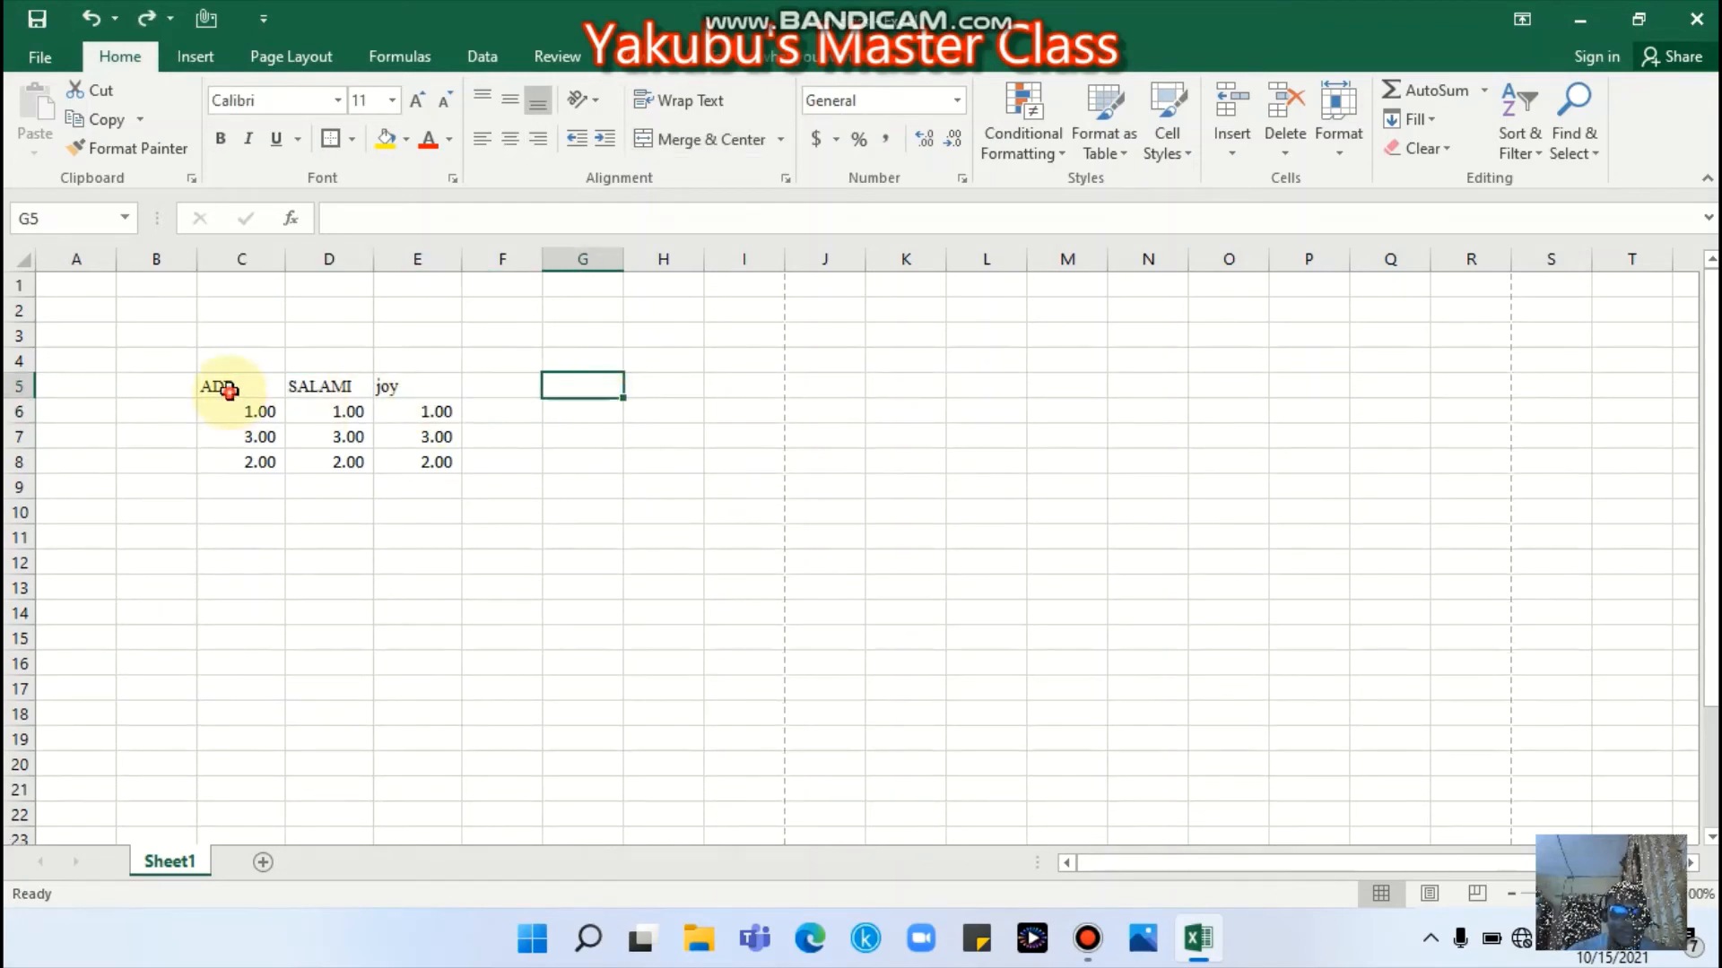
# - Apply thick outside borders and bold formatting to the names in C5:E5
pyautogui.moveTo(222, 388); pyautogui.dragTo(442, 384)
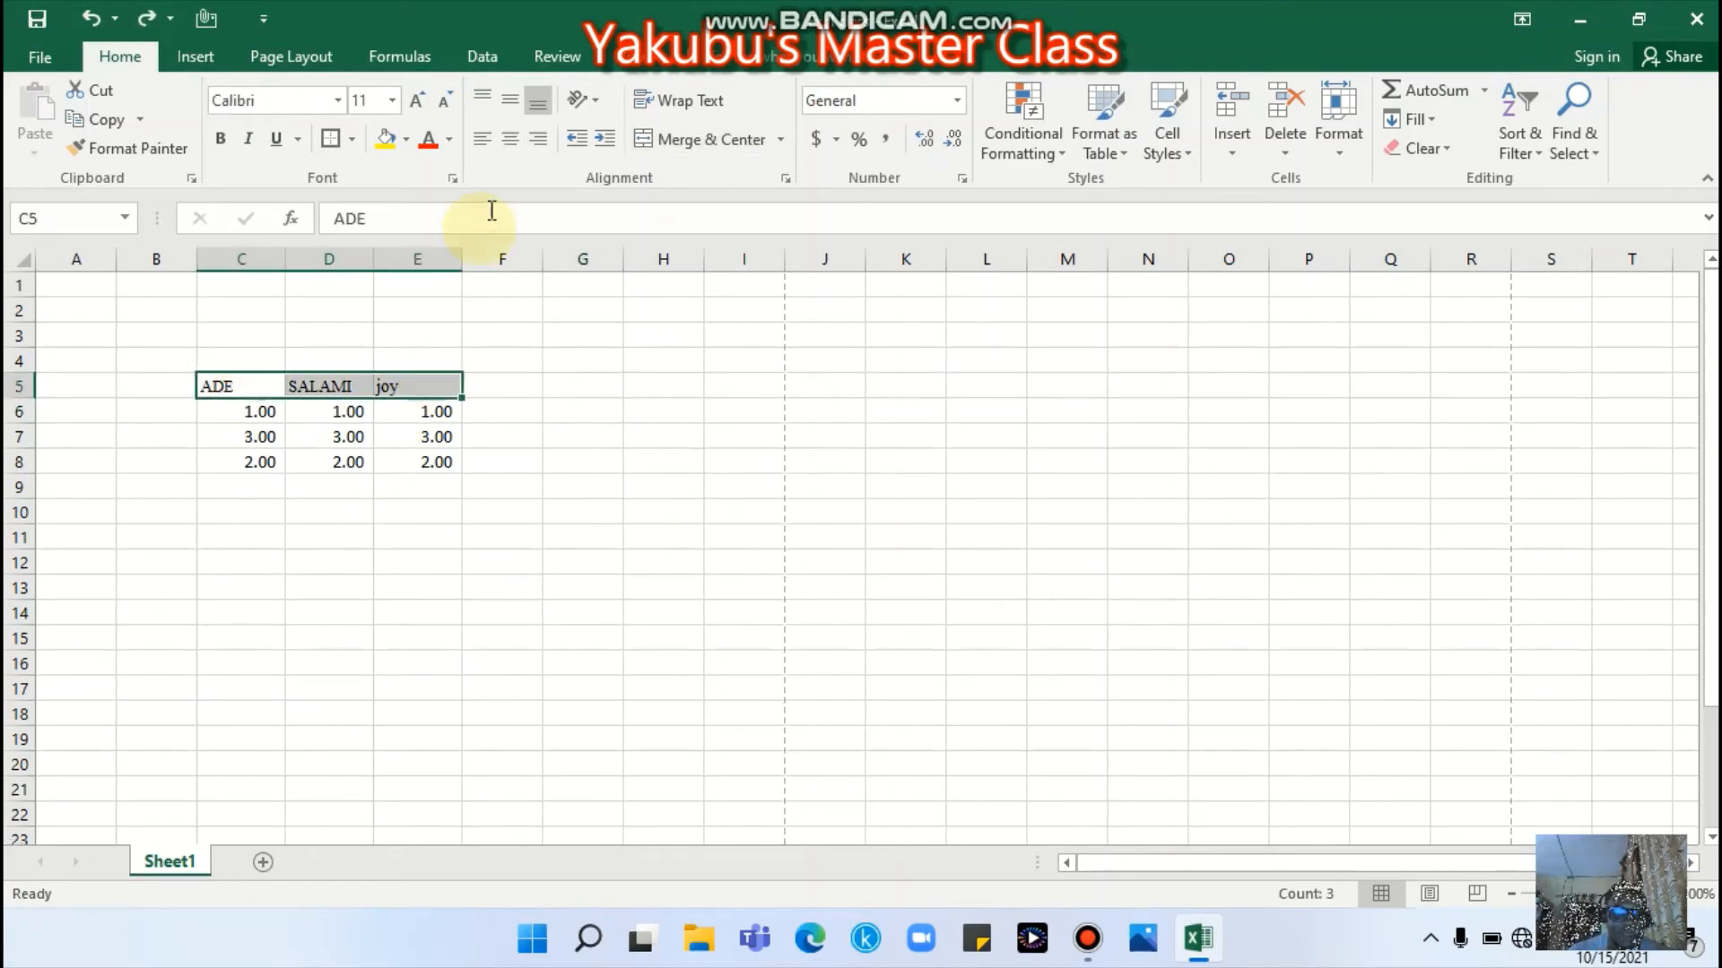
pyautogui.click(332, 139)
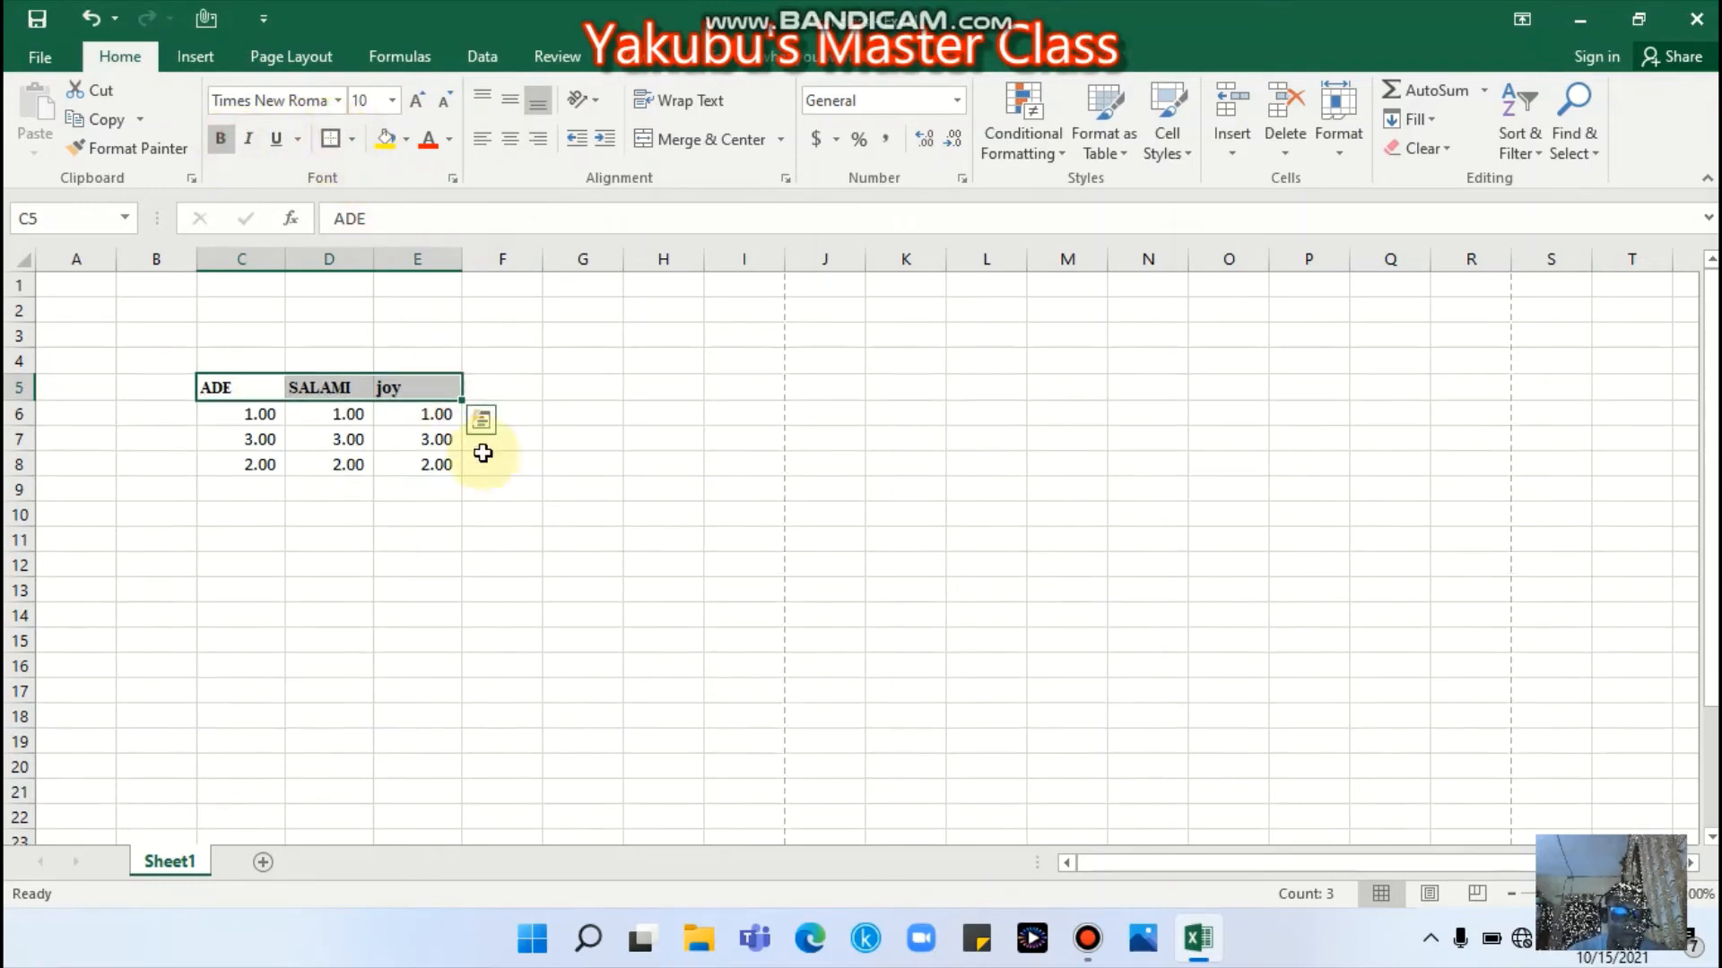
pyautogui.click(500, 514)
# - Total C6:C8 in cell C9 and D6:D8 in cell D9 with AutoSum
pyautogui.click(245, 491)
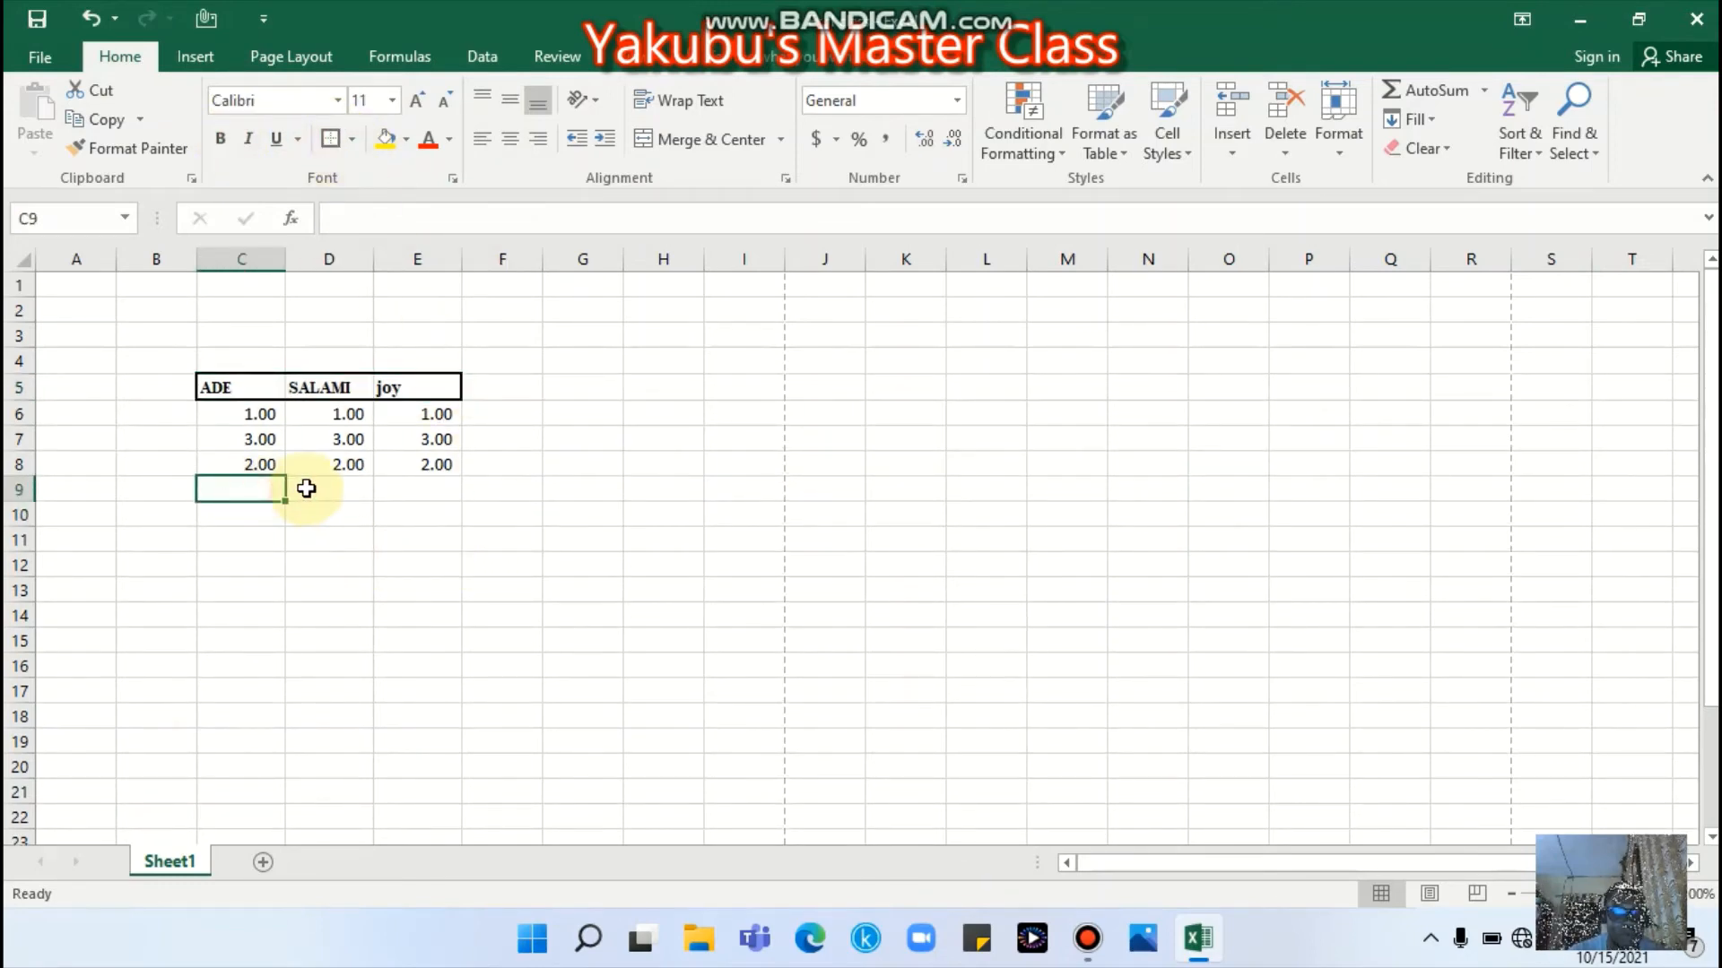
pyautogui.click(1422, 88)
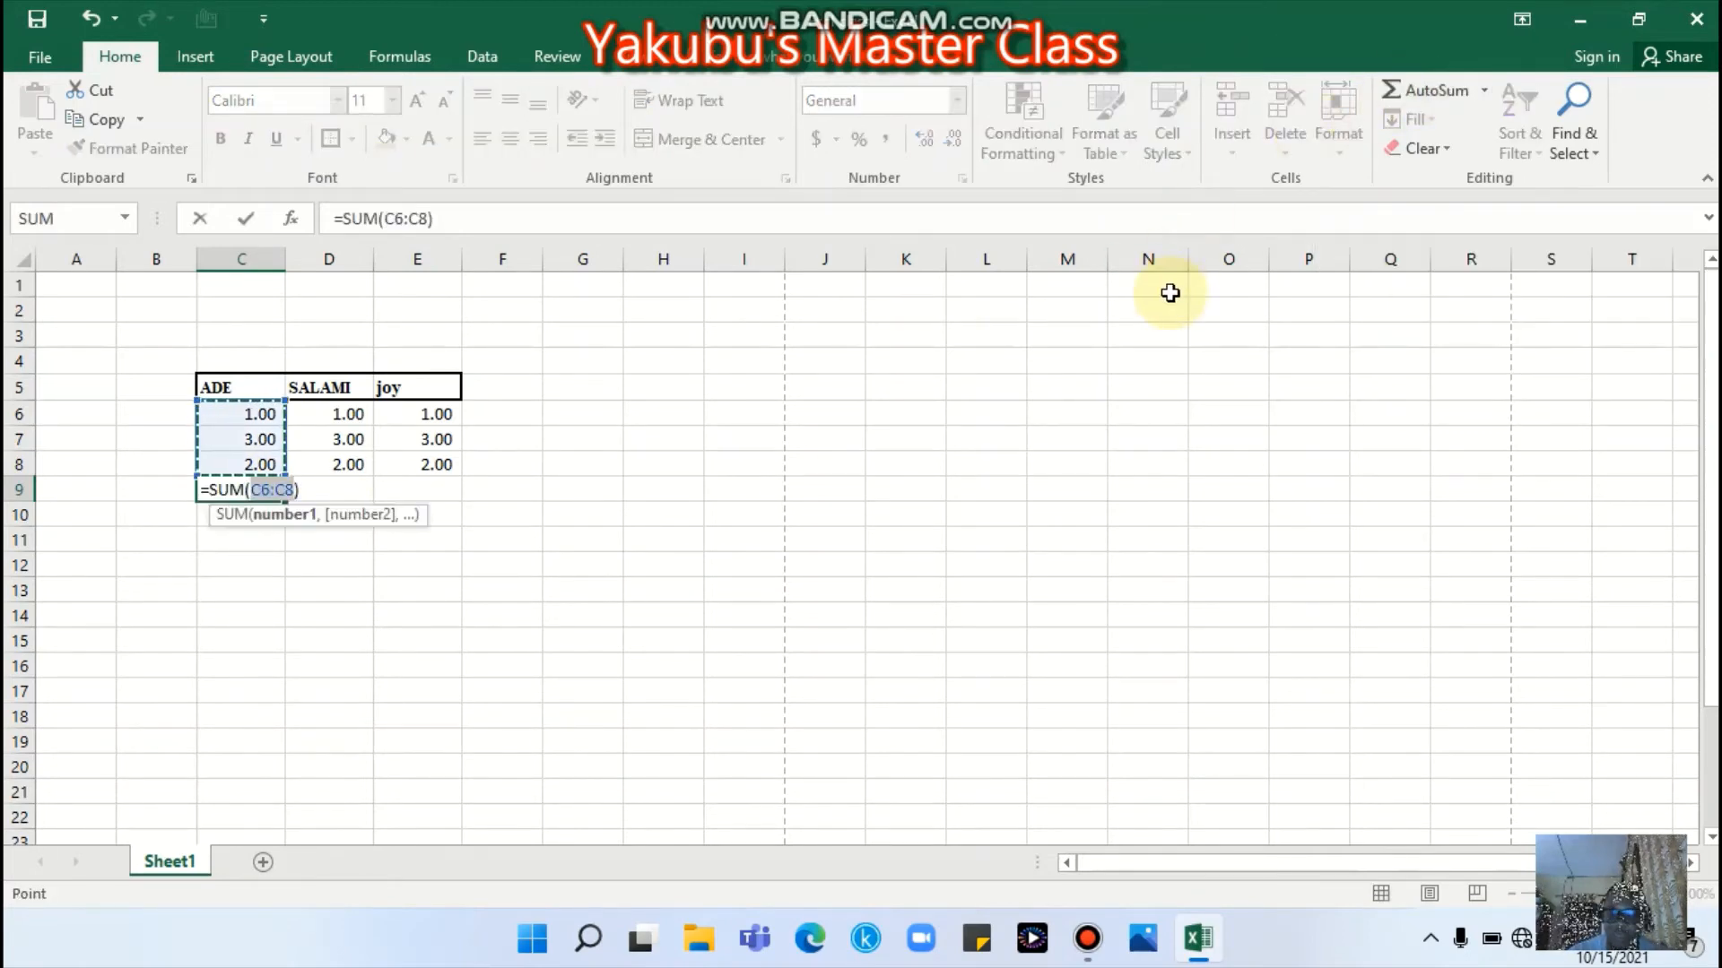
pyautogui.press('Return')
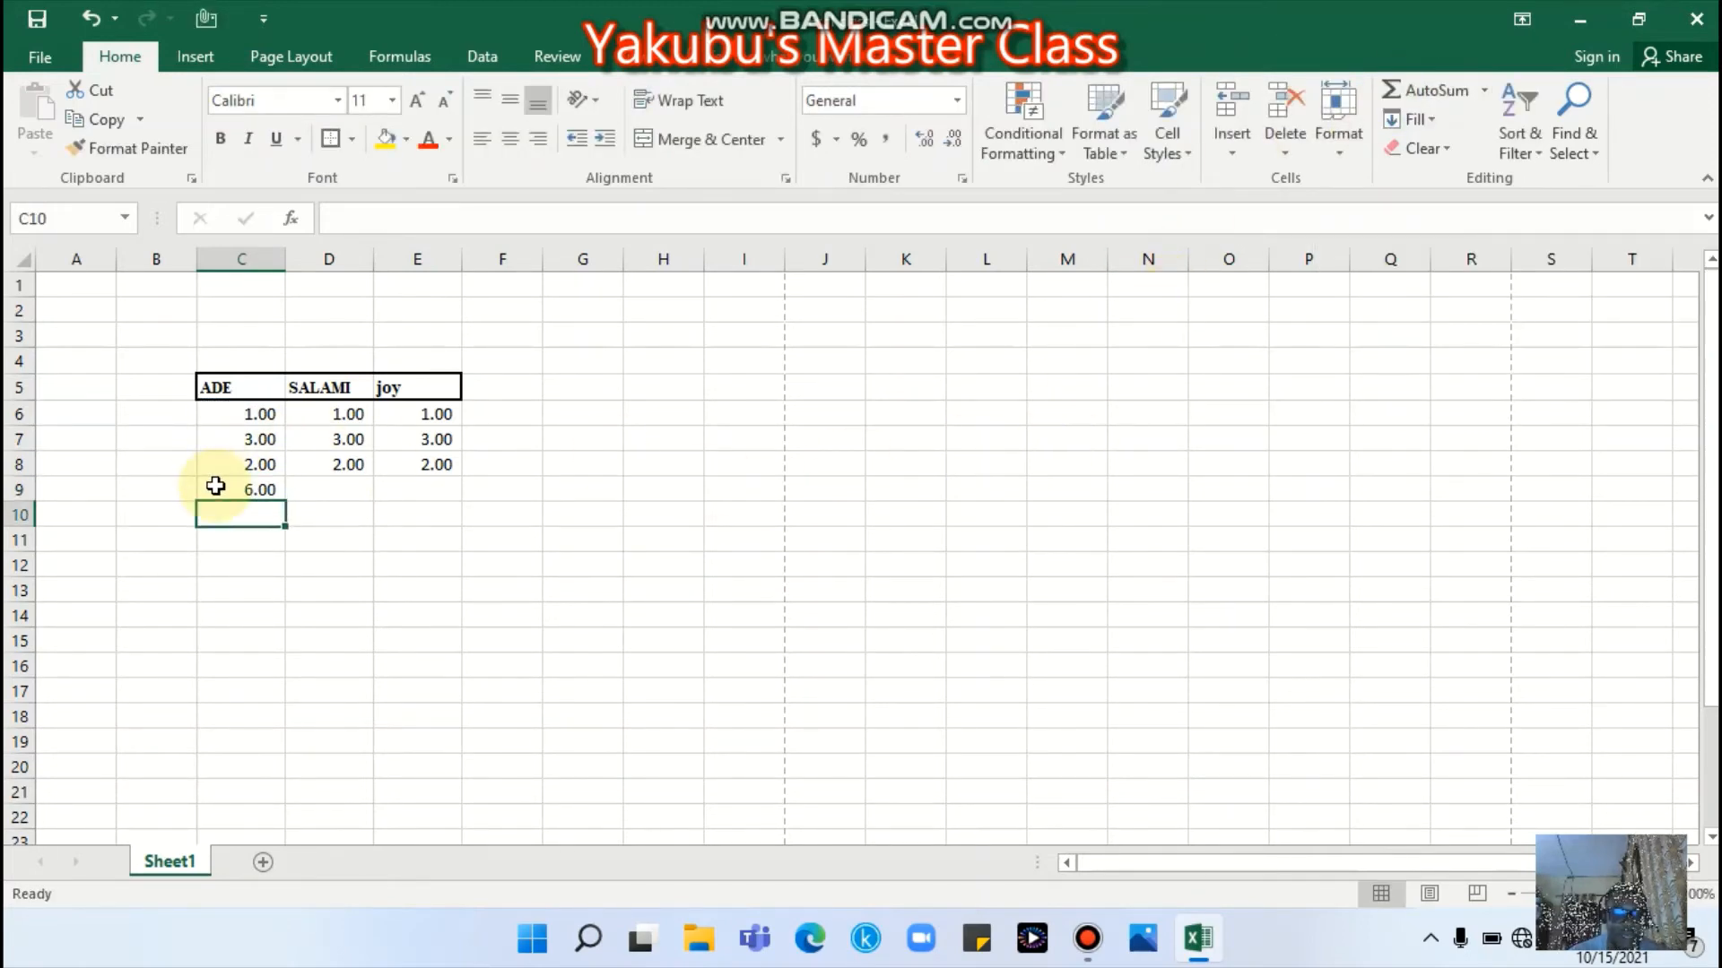
pyautogui.click(220, 489)
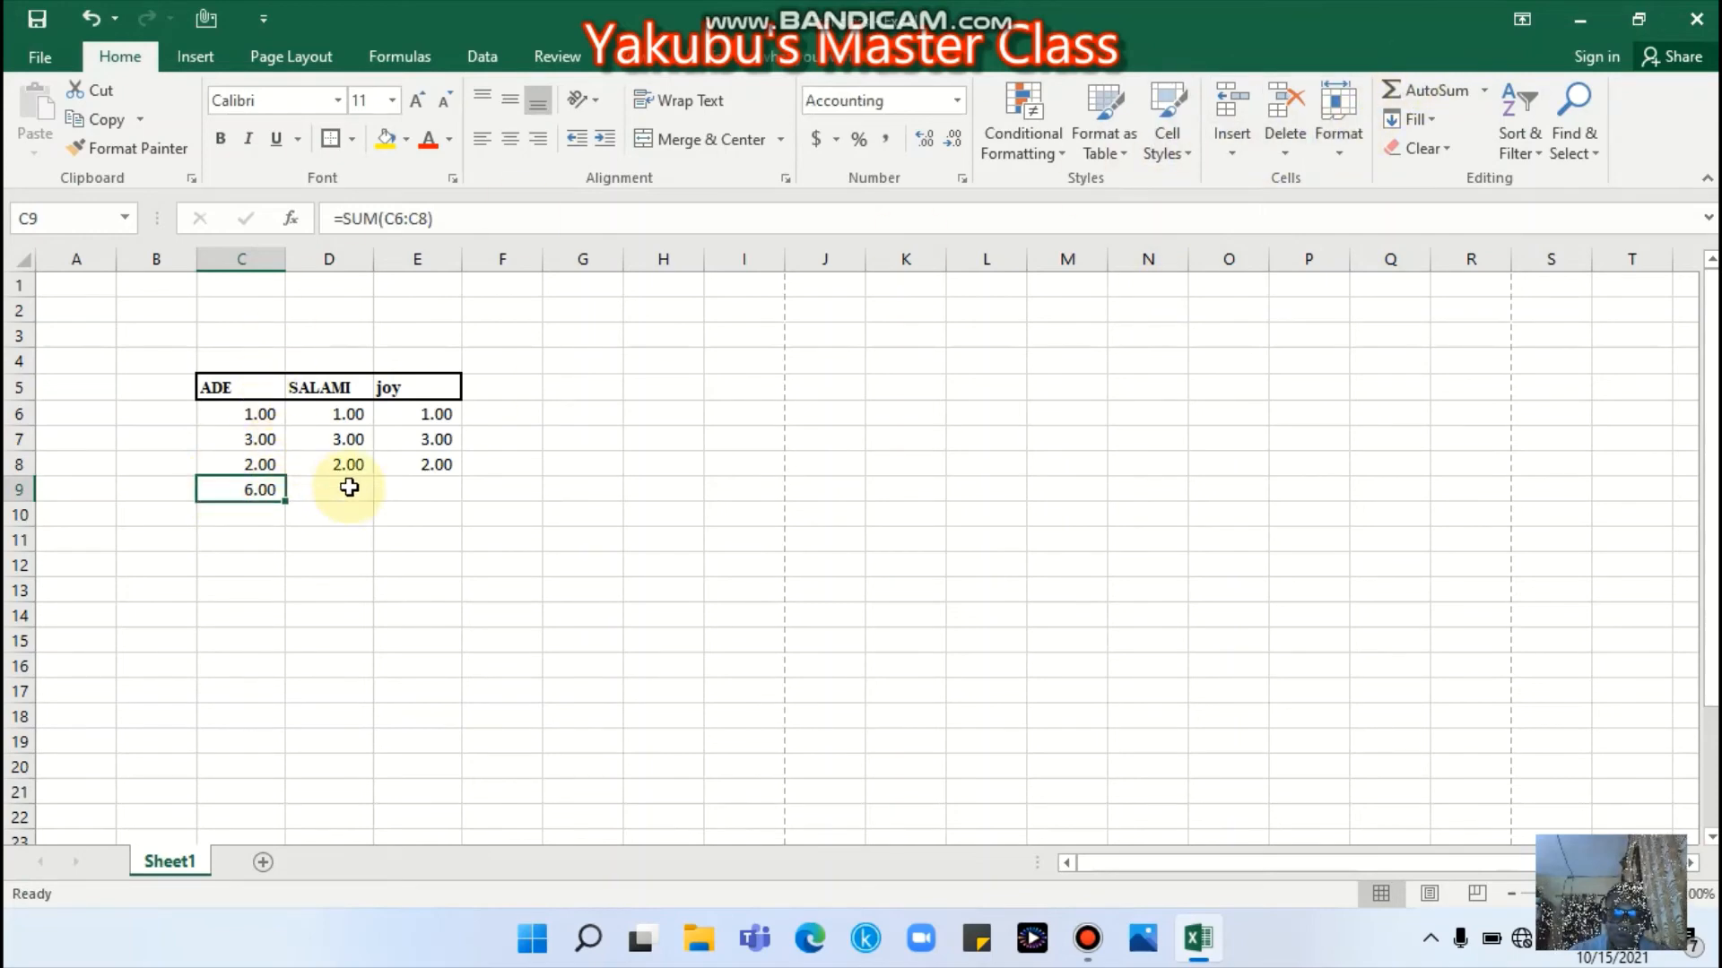
pyautogui.click(335, 490)
pyautogui.click(1424, 88)
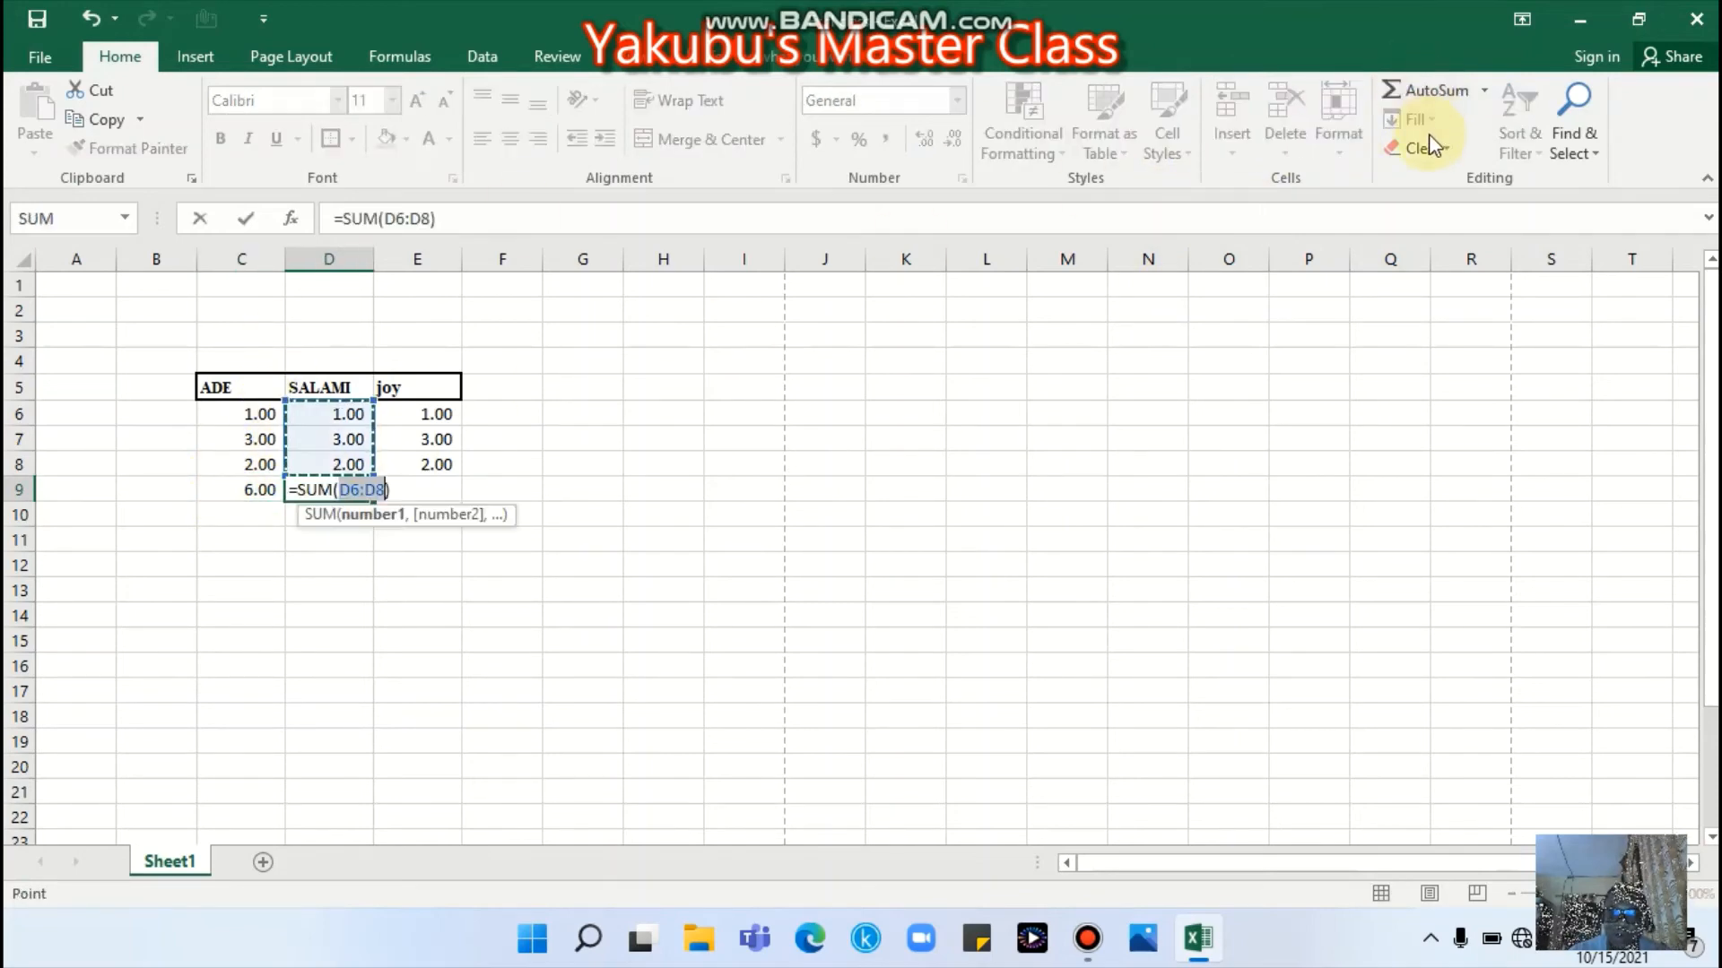
pyautogui.press('Return')
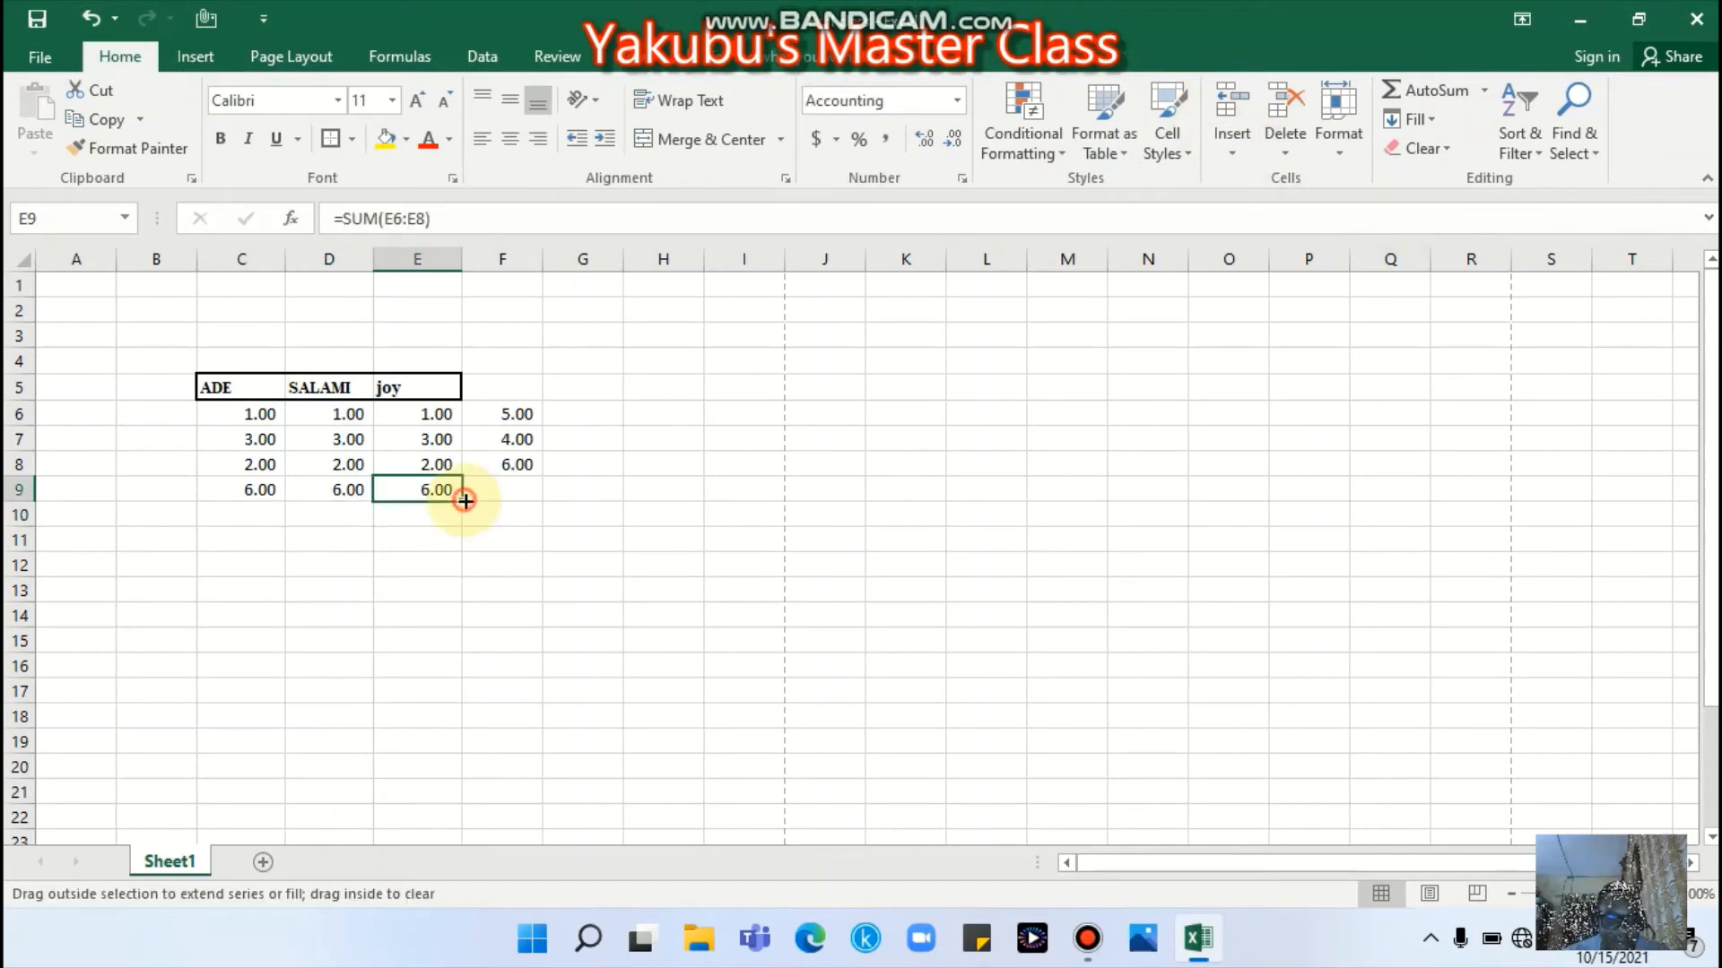
# - Fill the sum formula from E9 across to F9
pyautogui.moveTo(460, 501); pyautogui.dragTo(573, 485)
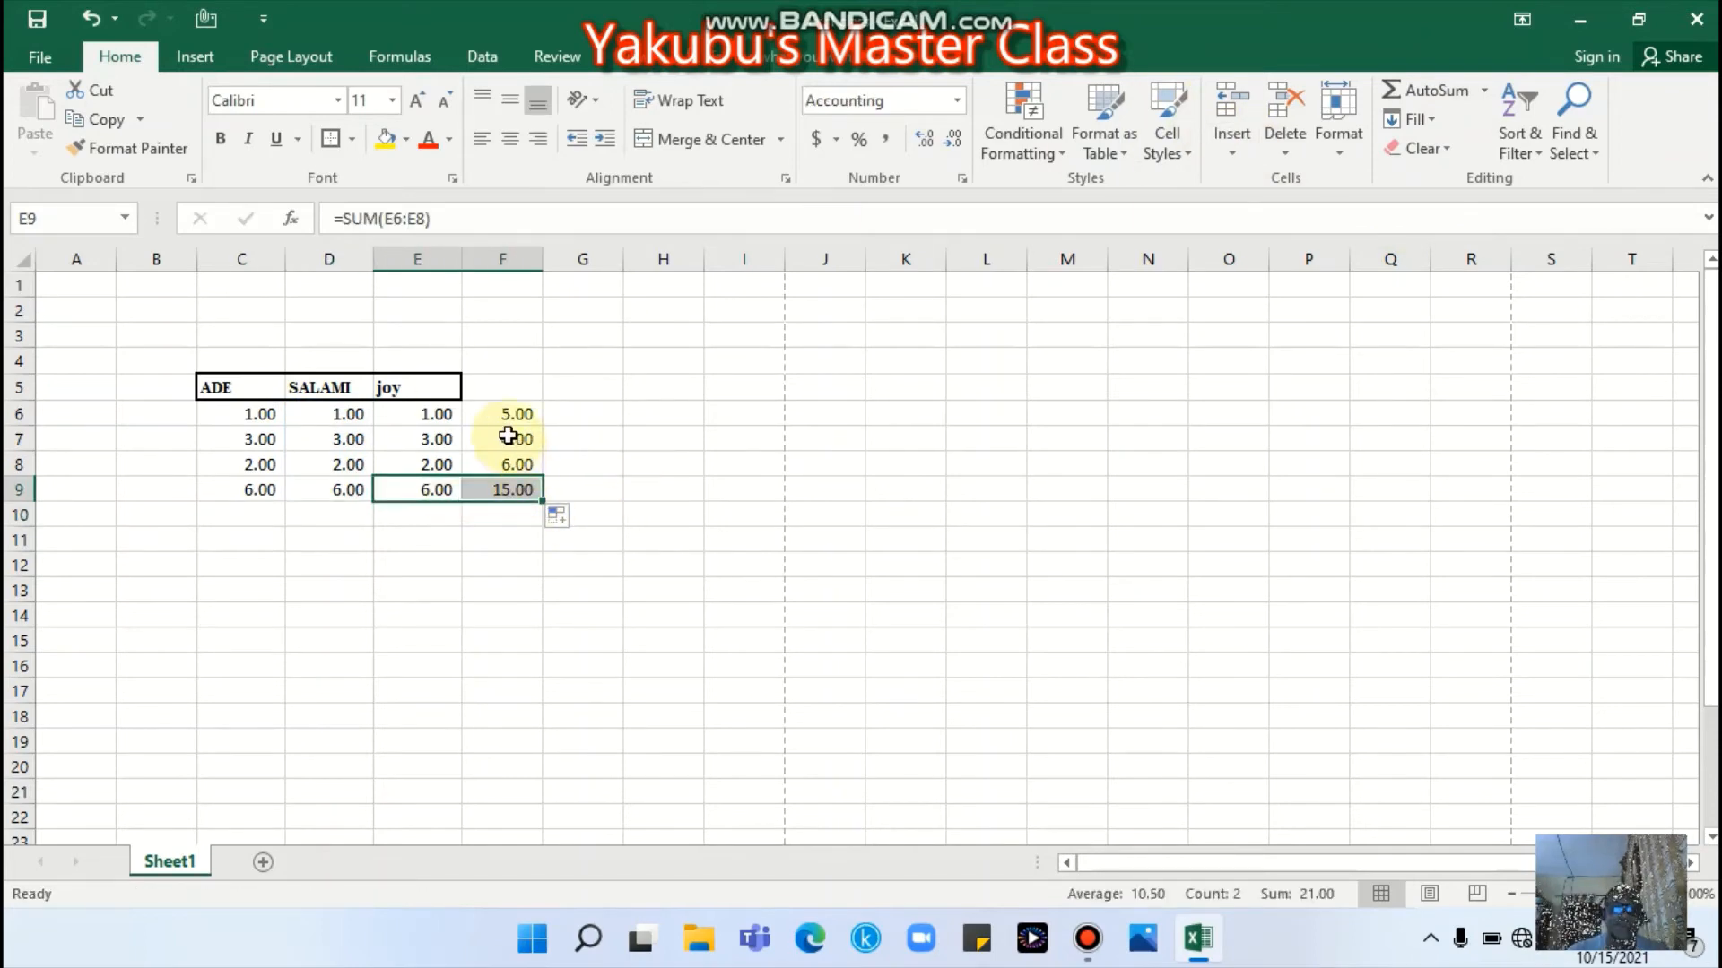
pyautogui.click(502, 594)
# - Apply a top and double bottom border to the totals in C9:F9 and make them bold
pyautogui.moveTo(235, 492); pyautogui.dragTo(485, 483)
pyautogui.click(352, 139)
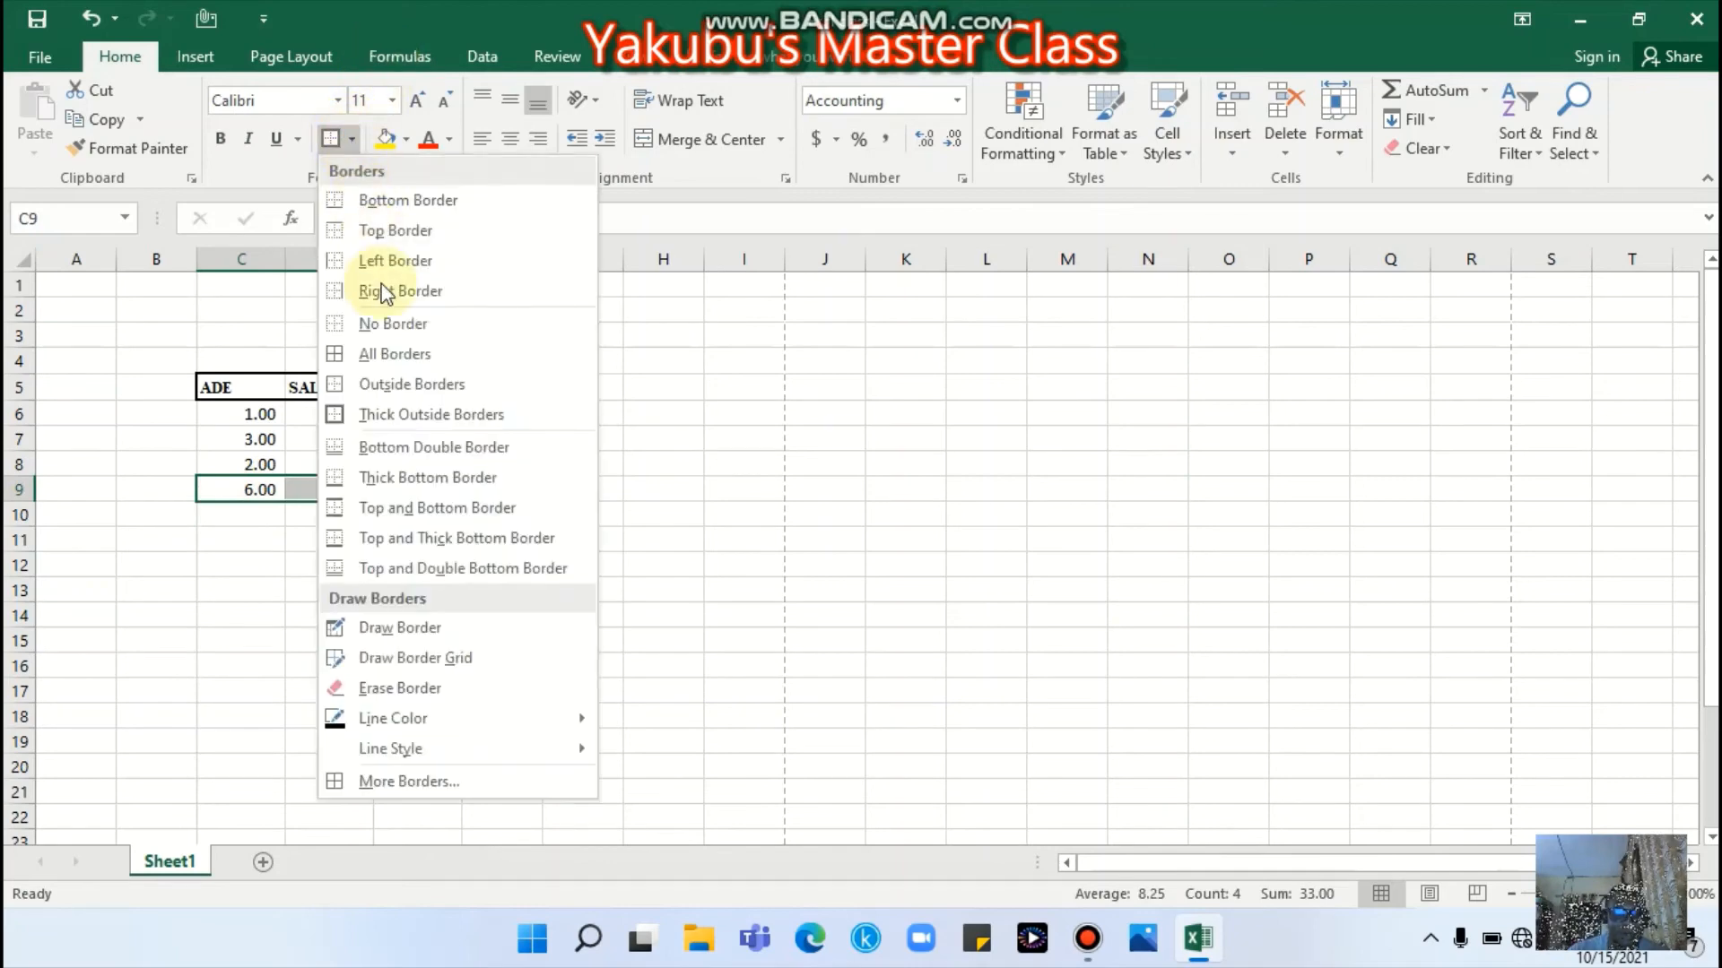
pyautogui.click(444, 568)
pyautogui.click(253, 590)
pyautogui.moveTo(226, 485); pyautogui.dragTo(507, 489)
pyautogui.click(220, 139)
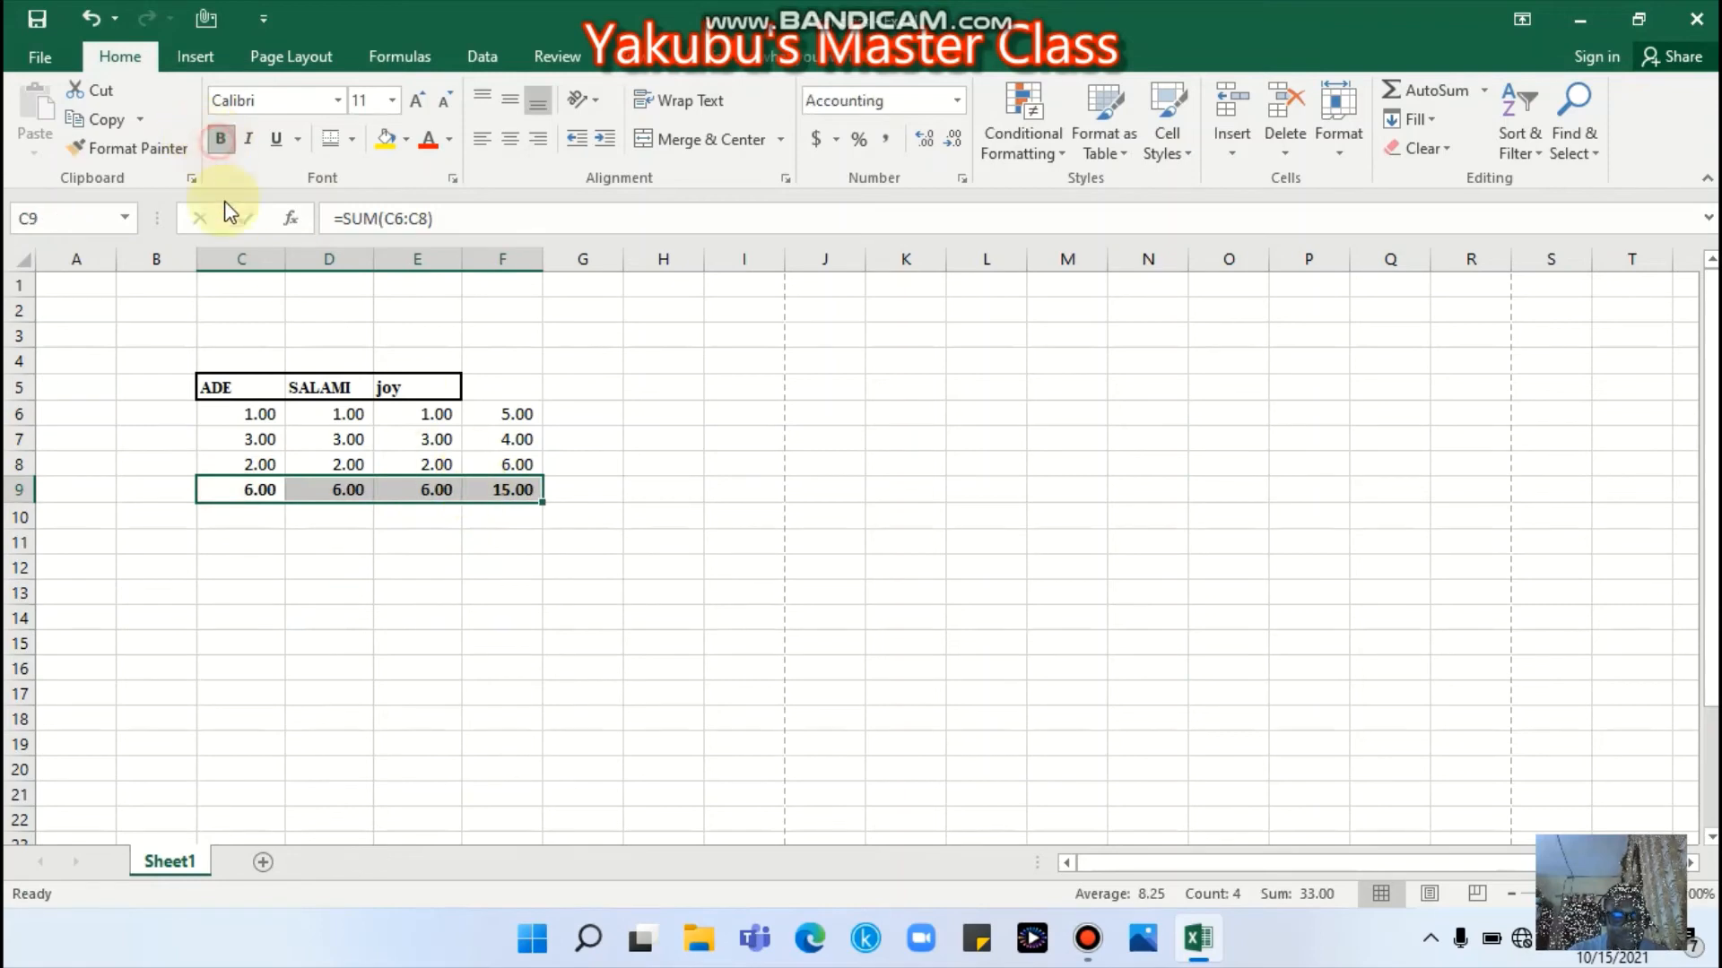
pyautogui.click(264, 546)
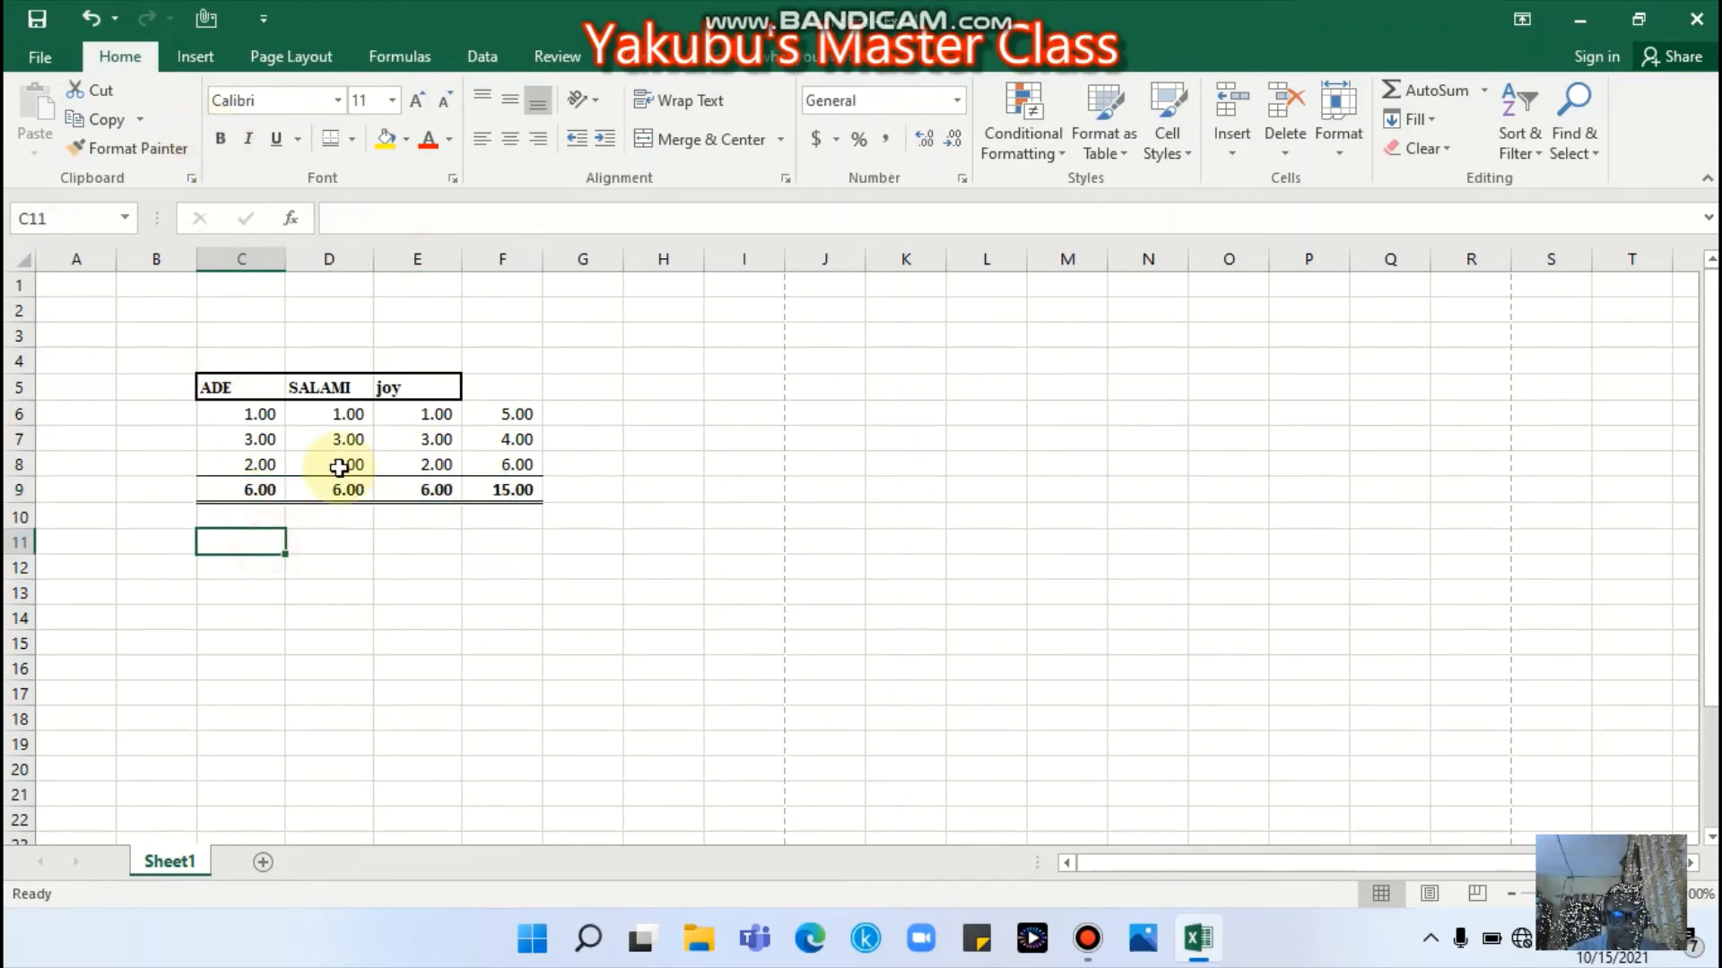
pyautogui.click(353, 139)
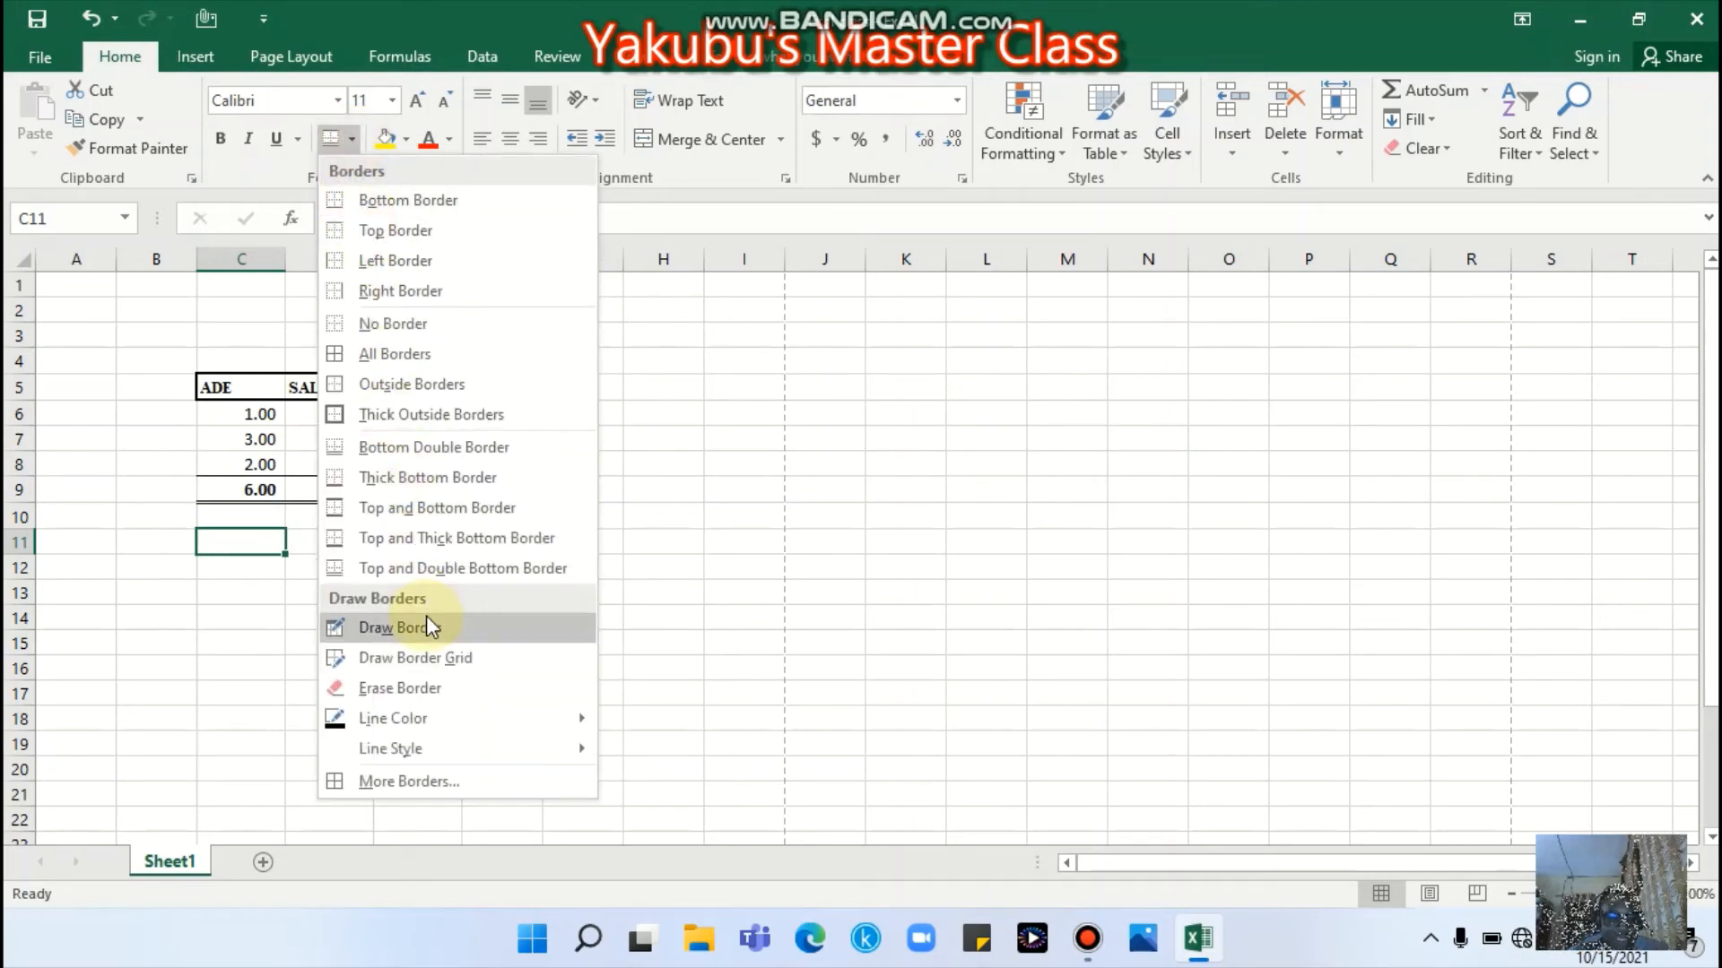
pyautogui.click(798, 655)
# - Apply thick outside borders around the whole data range C5:F9
pyautogui.moveTo(235, 387); pyautogui.dragTo(534, 489)
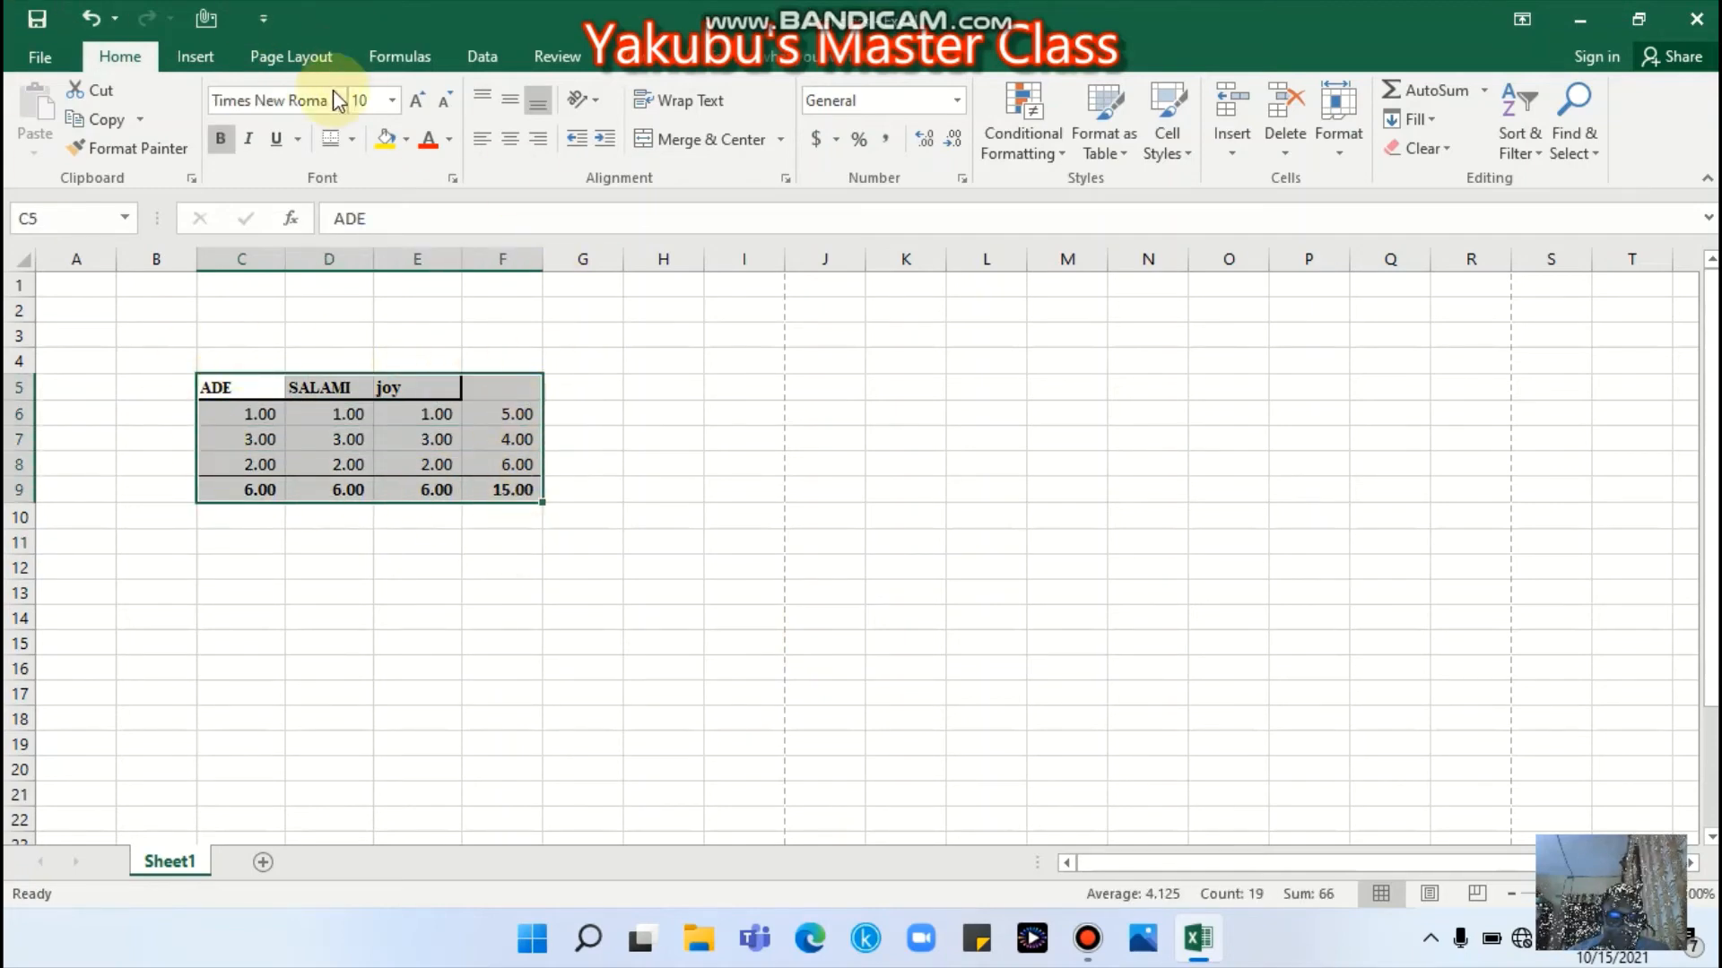
pyautogui.click(352, 139)
pyautogui.click(223, 386)
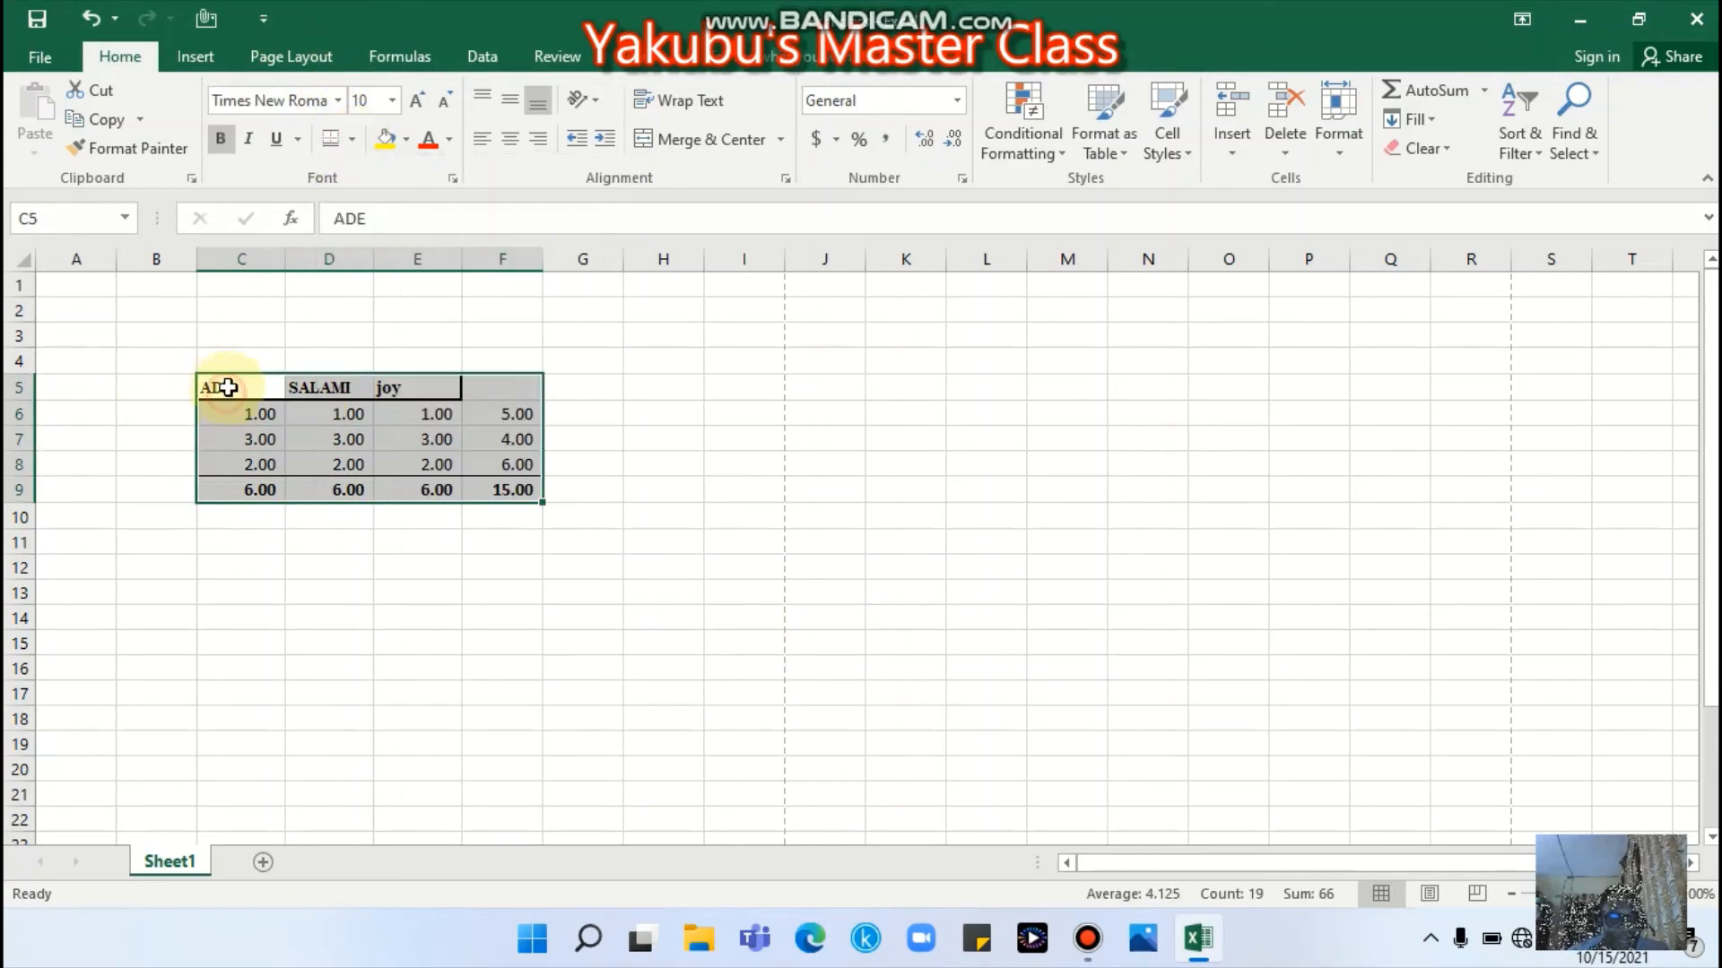
pyautogui.moveTo(223, 385); pyautogui.dragTo(511, 489)
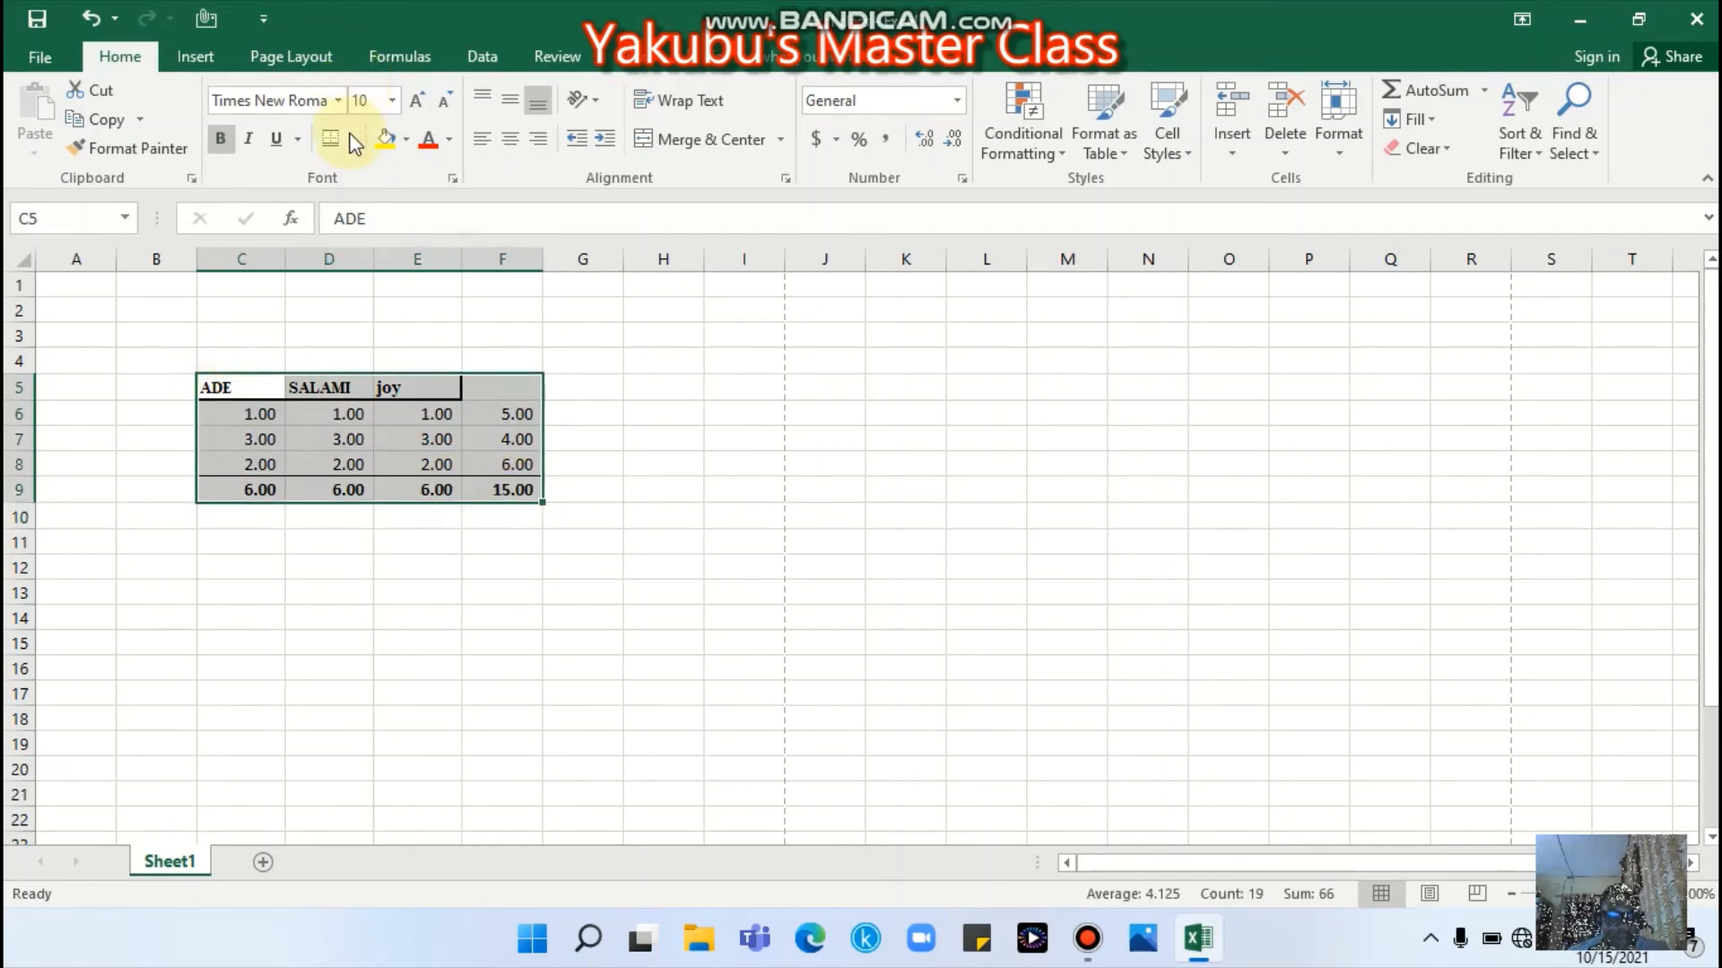
pyautogui.click(352, 139)
pyautogui.click(429, 410)
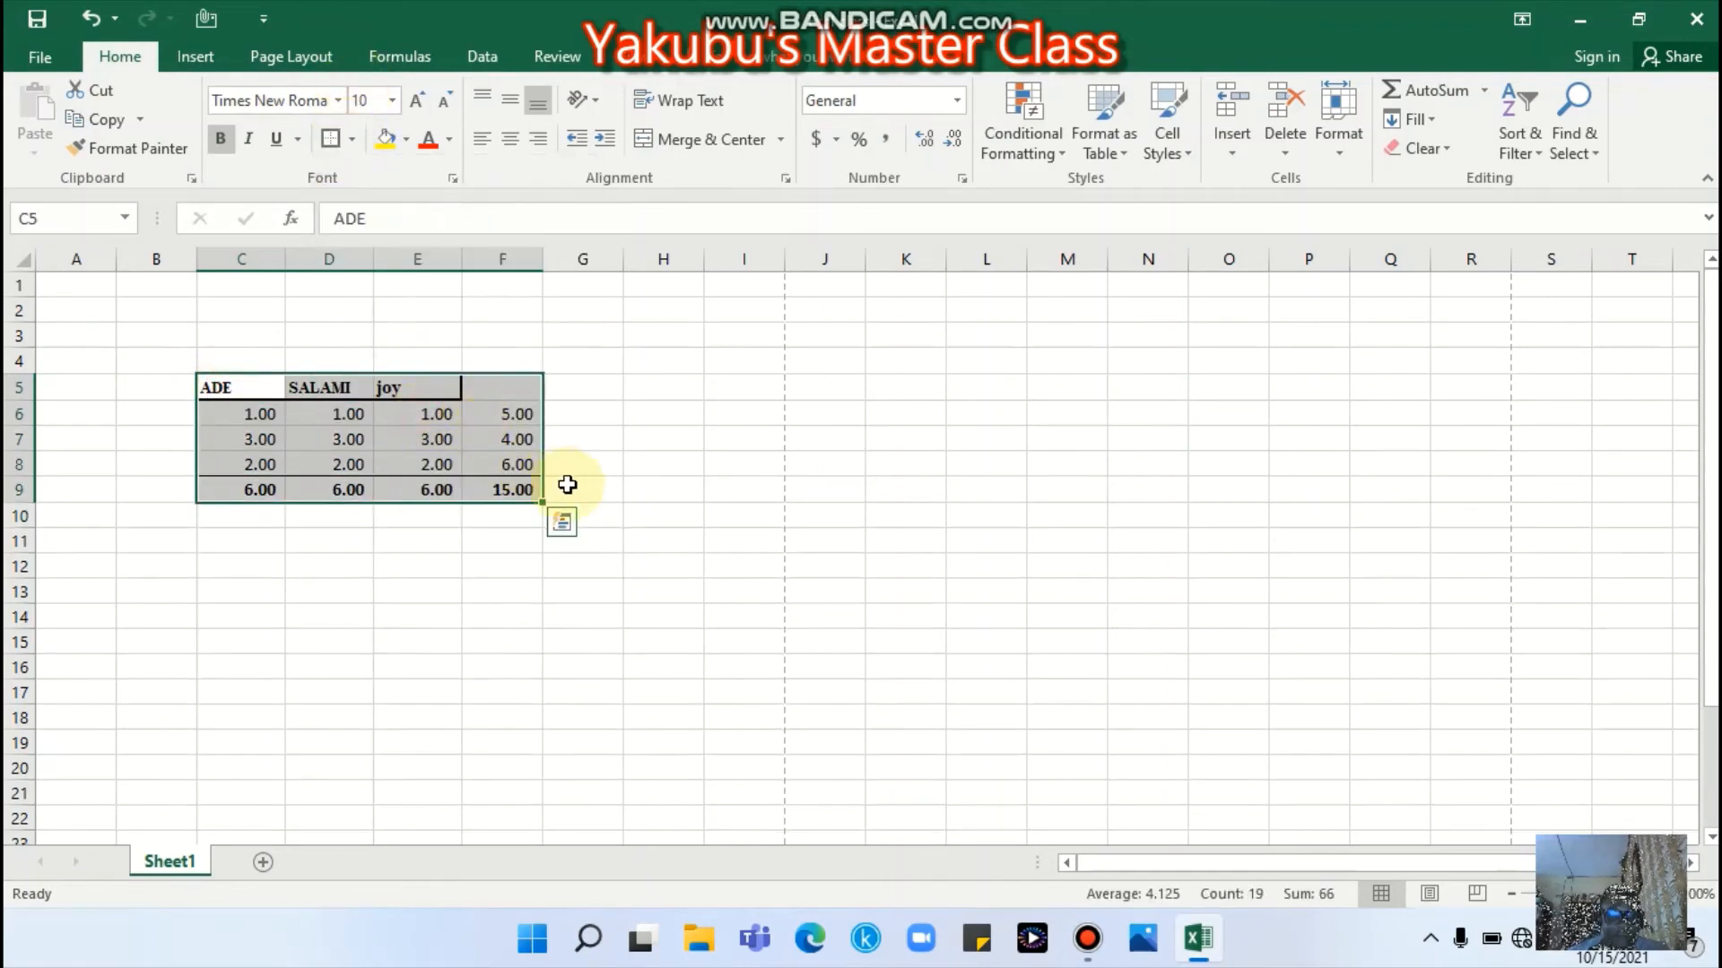
pyautogui.click(647, 522)
# - Remove all borders from the data range C5:F9
pyautogui.moveTo(239, 384); pyautogui.dragTo(513, 389)
pyautogui.click(364, 612)
pyautogui.moveTo(254, 385); pyautogui.dragTo(532, 496)
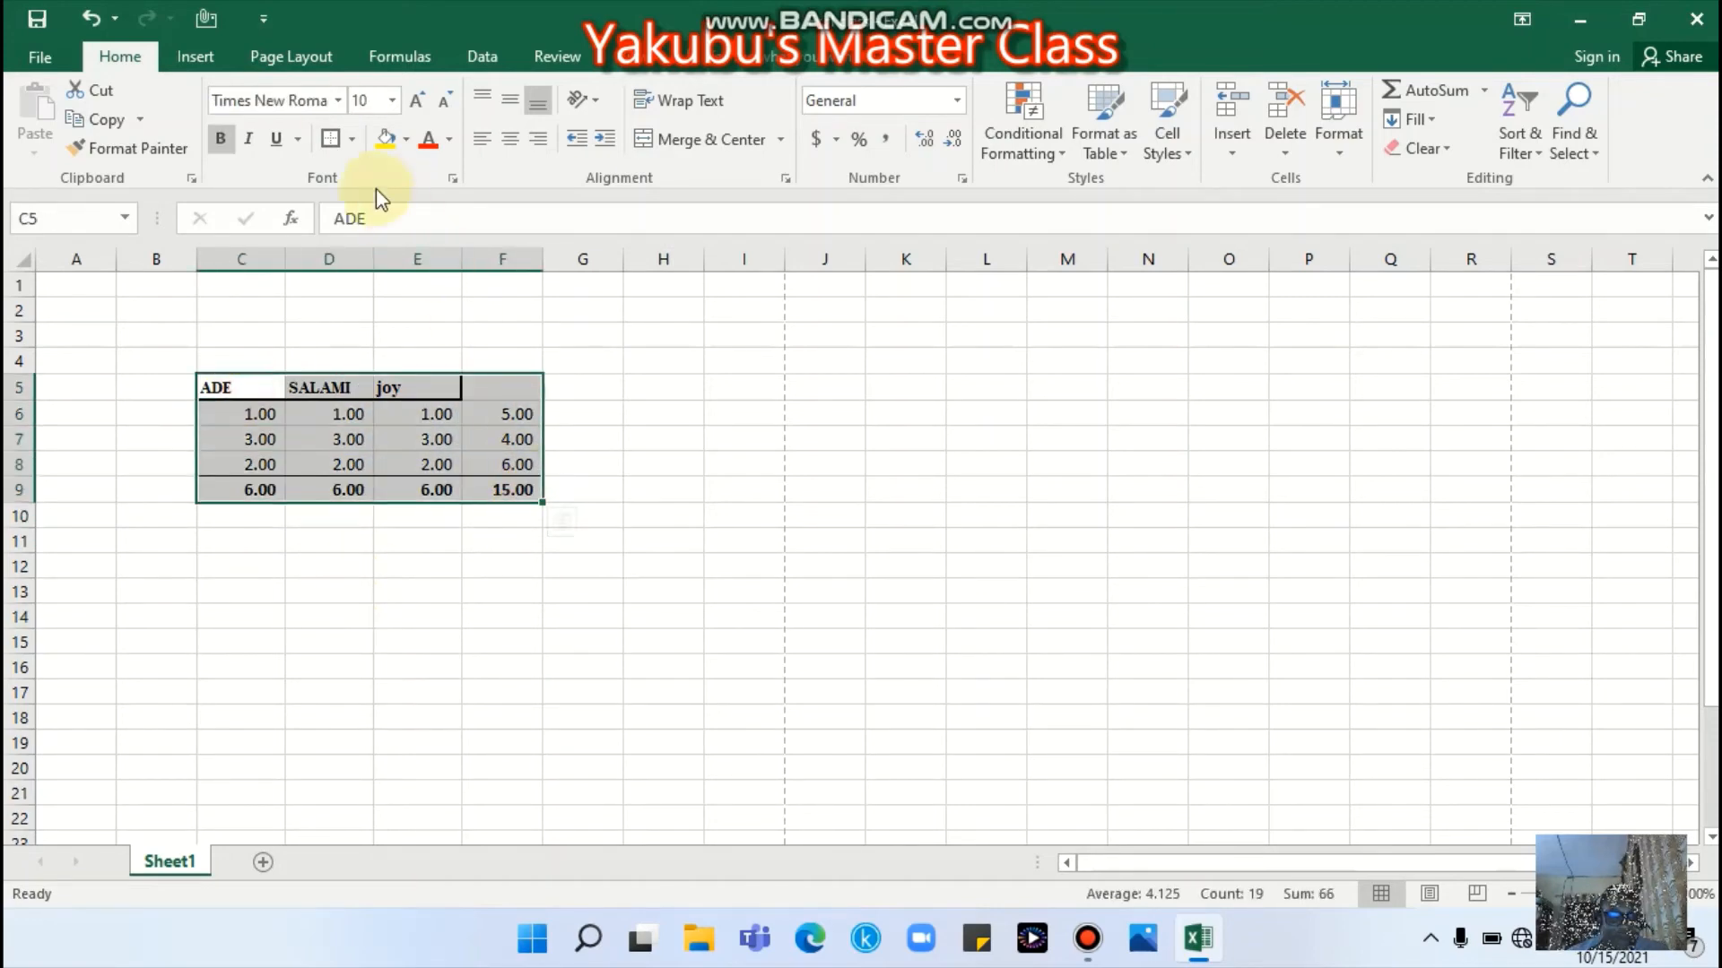
pyautogui.click(353, 143)
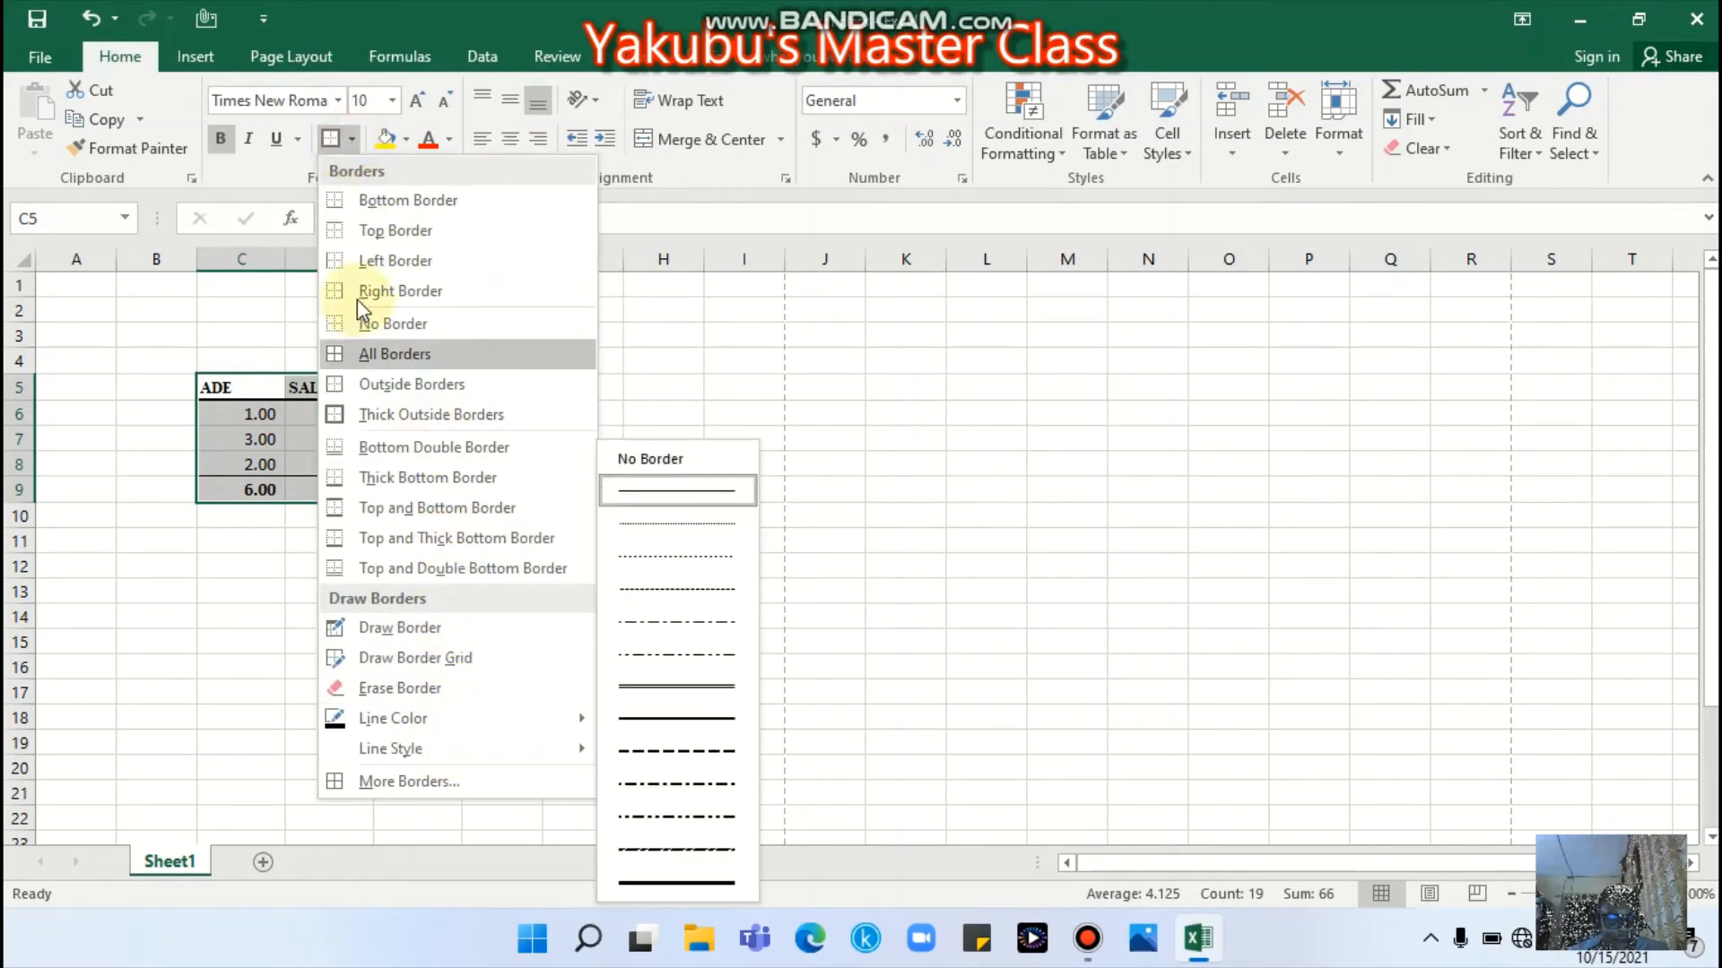
pyautogui.click(381, 324)
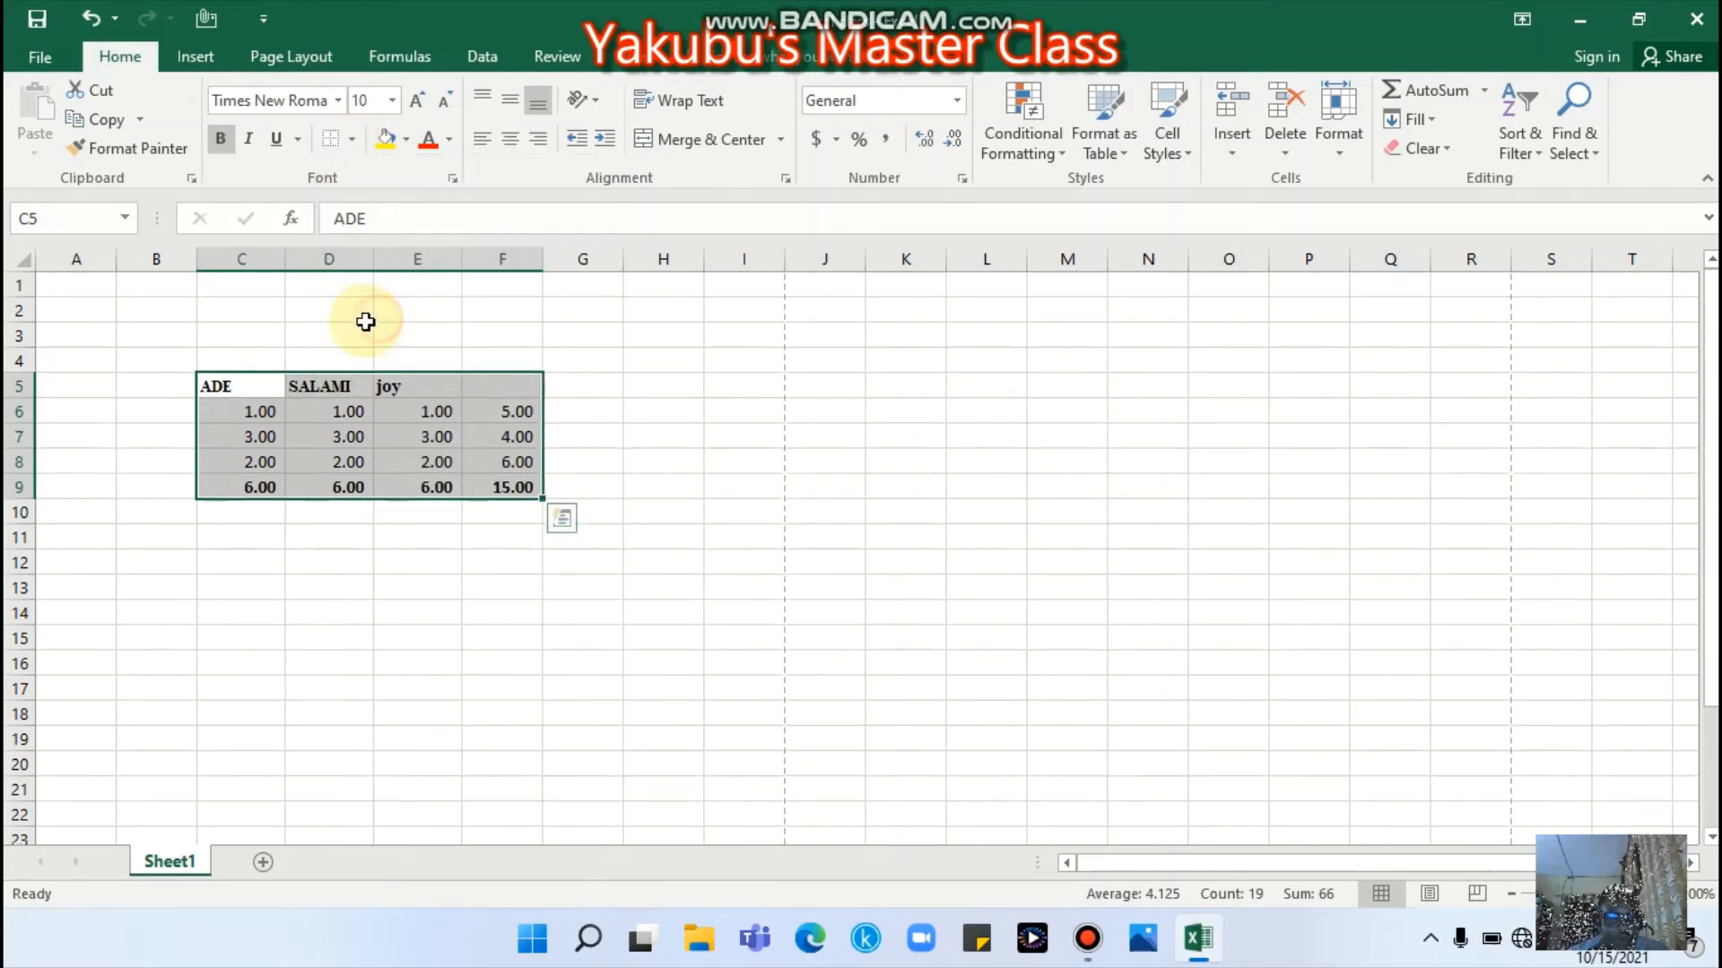
pyautogui.click(320, 638)
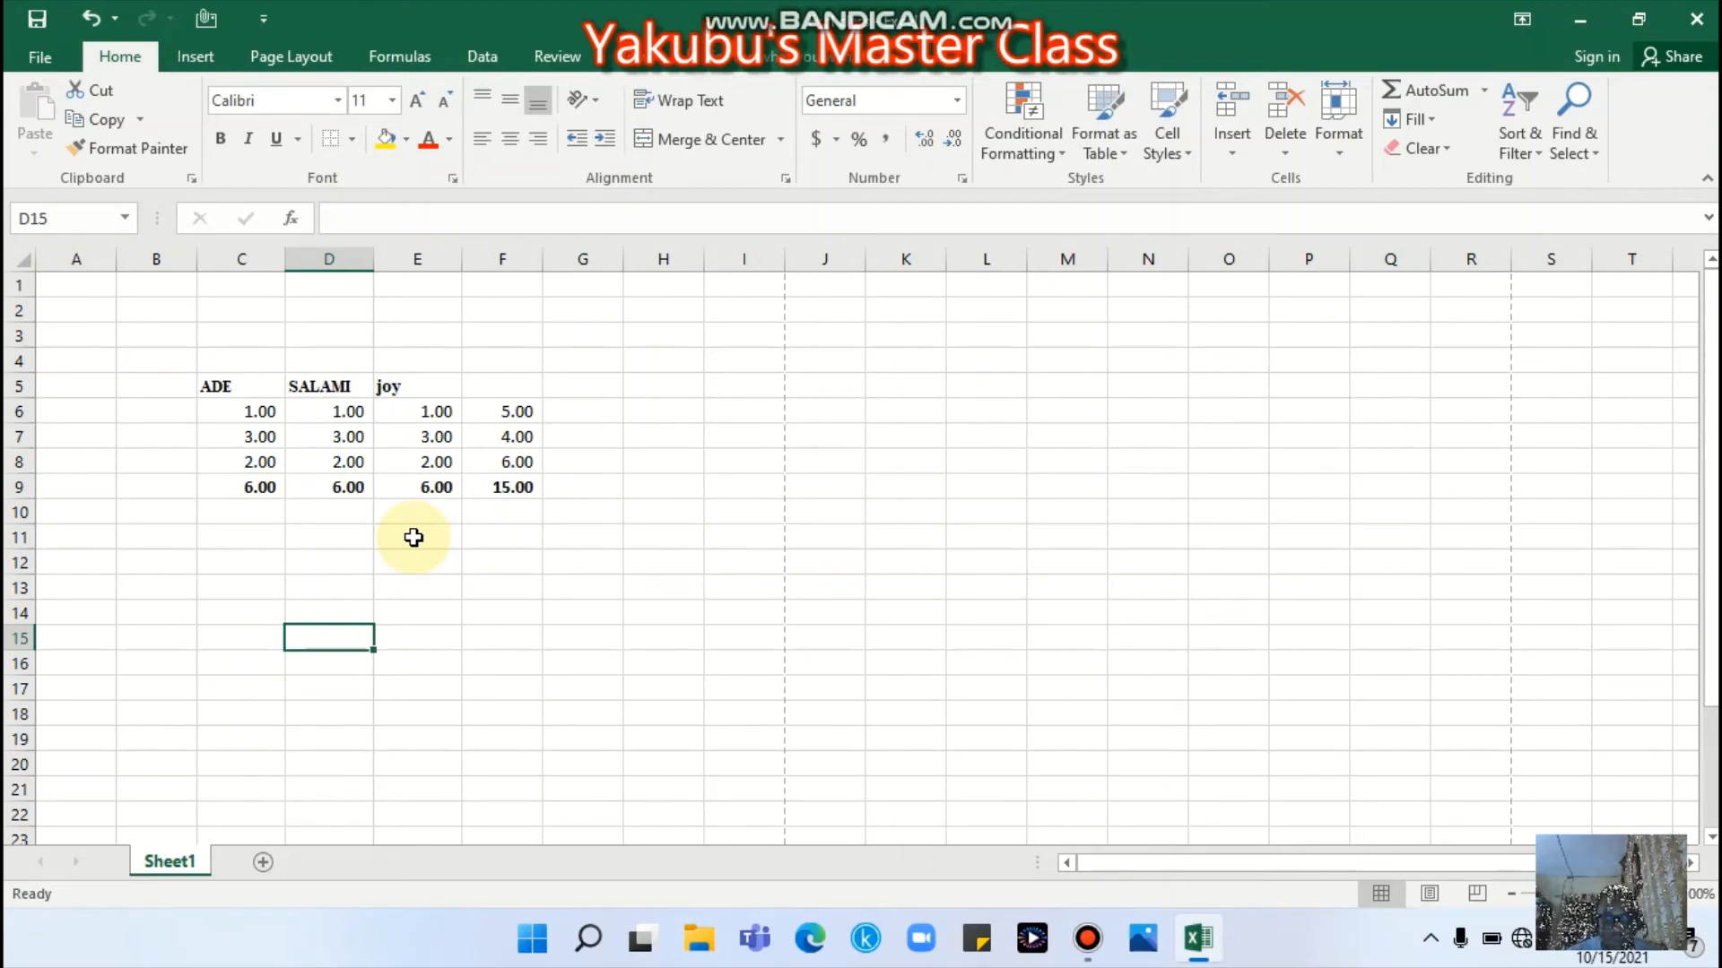
# - Move the values in F6:F9 onto D6:D9 and format C5:E9 as a table with headers in the blue first-row Medium style
pyautogui.moveTo(231, 387); pyautogui.dragTo(520, 482)
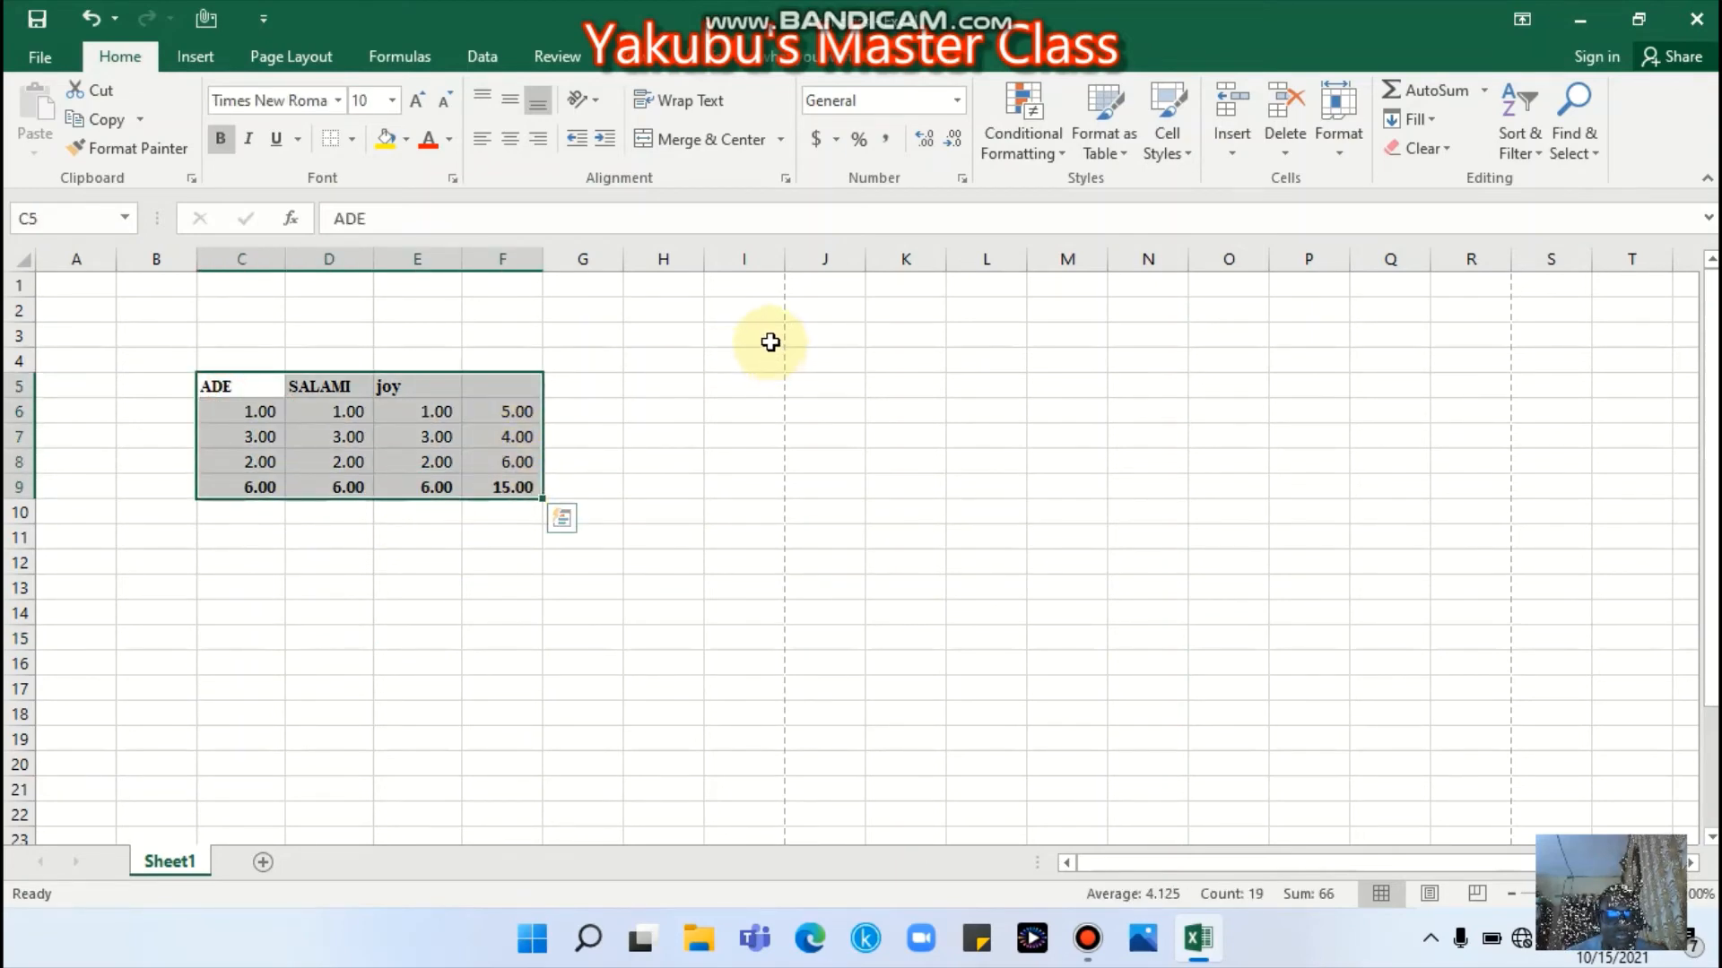
pyautogui.moveTo(240, 388); pyautogui.dragTo(441, 489)
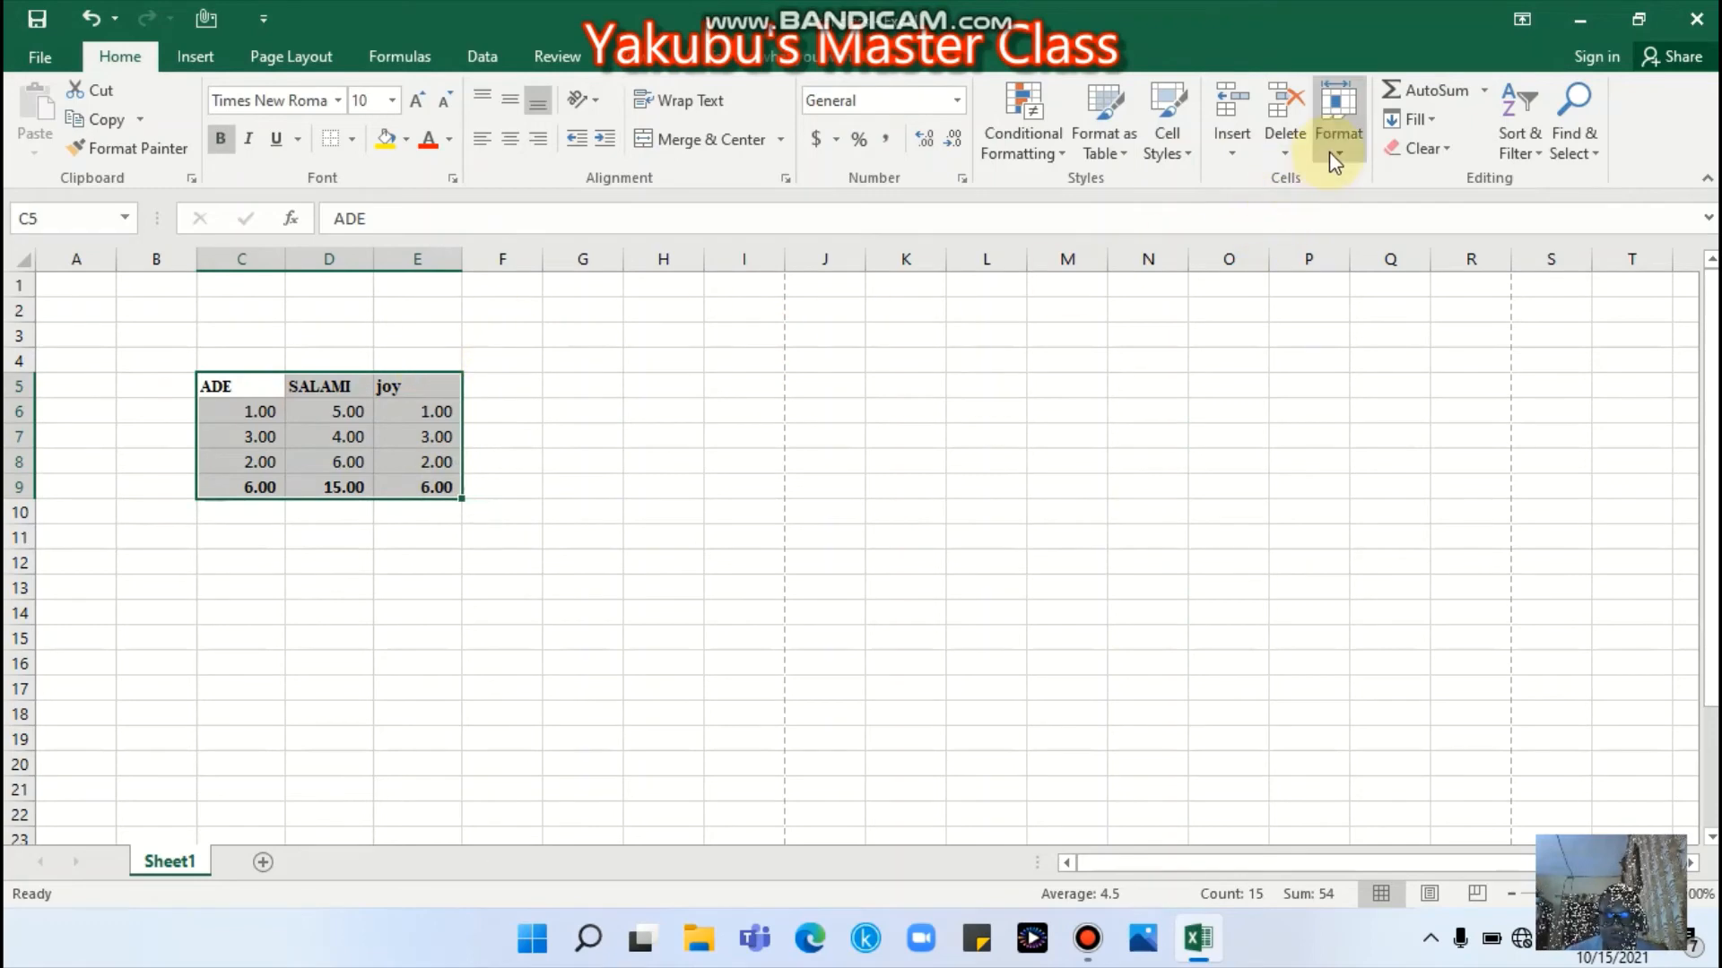
pyautogui.click(1114, 116)
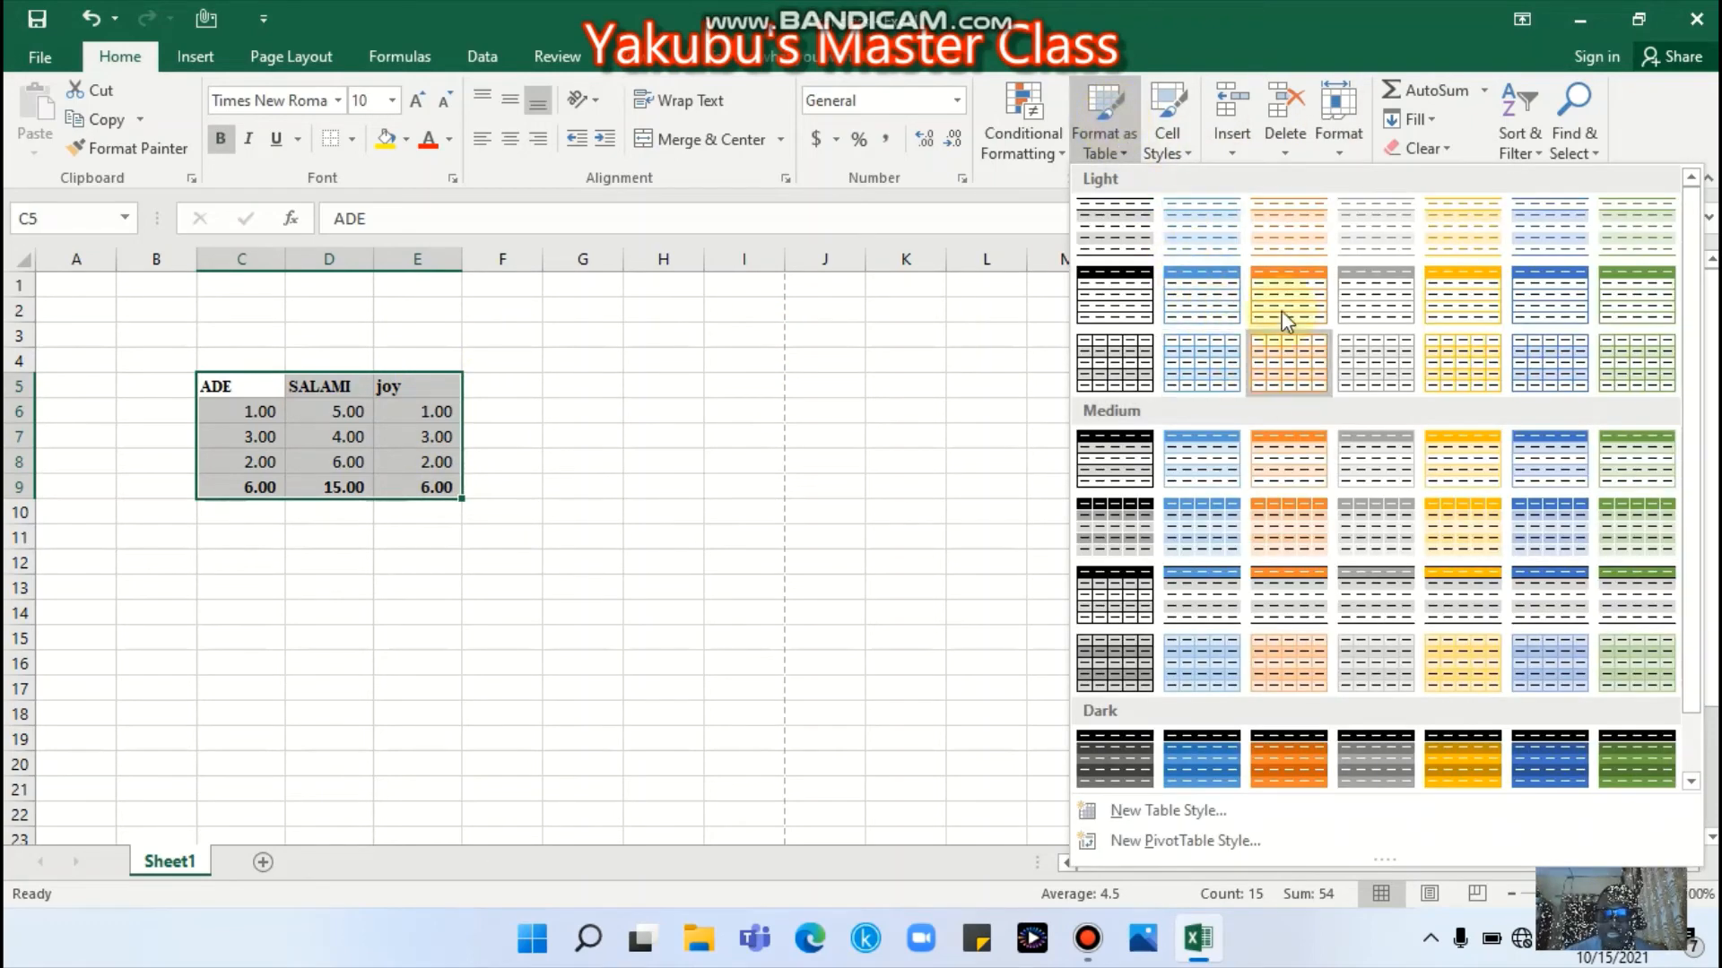
pyautogui.click(1187, 468)
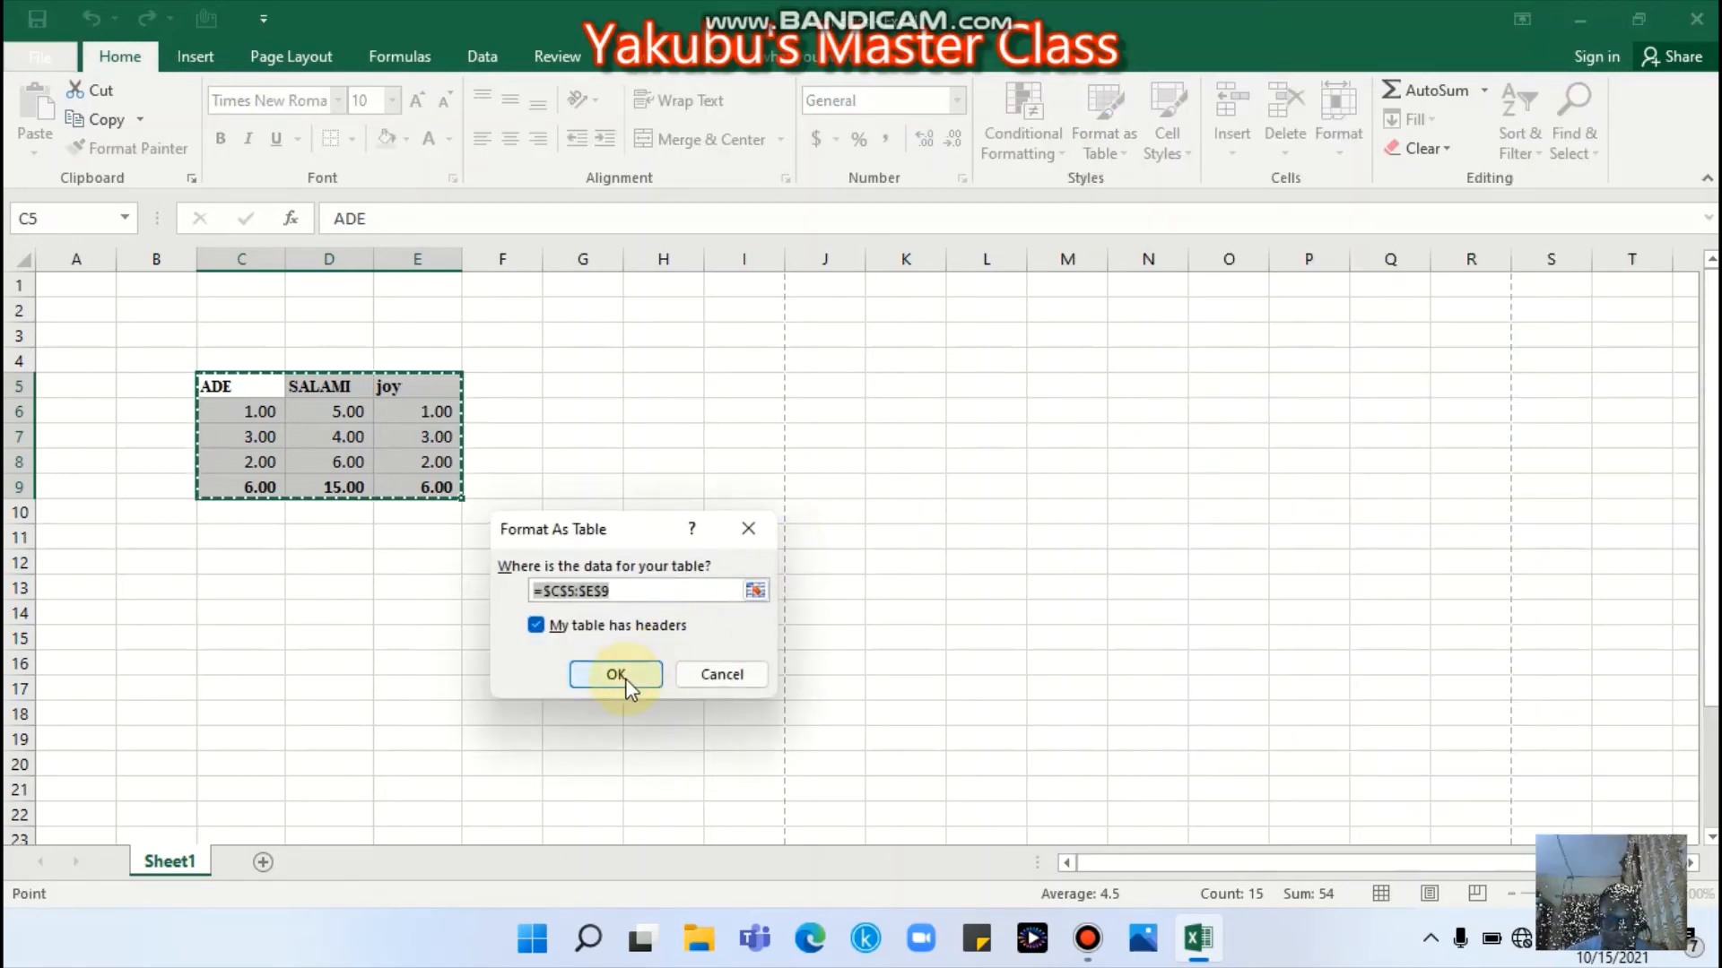
pyautogui.click(536, 626)
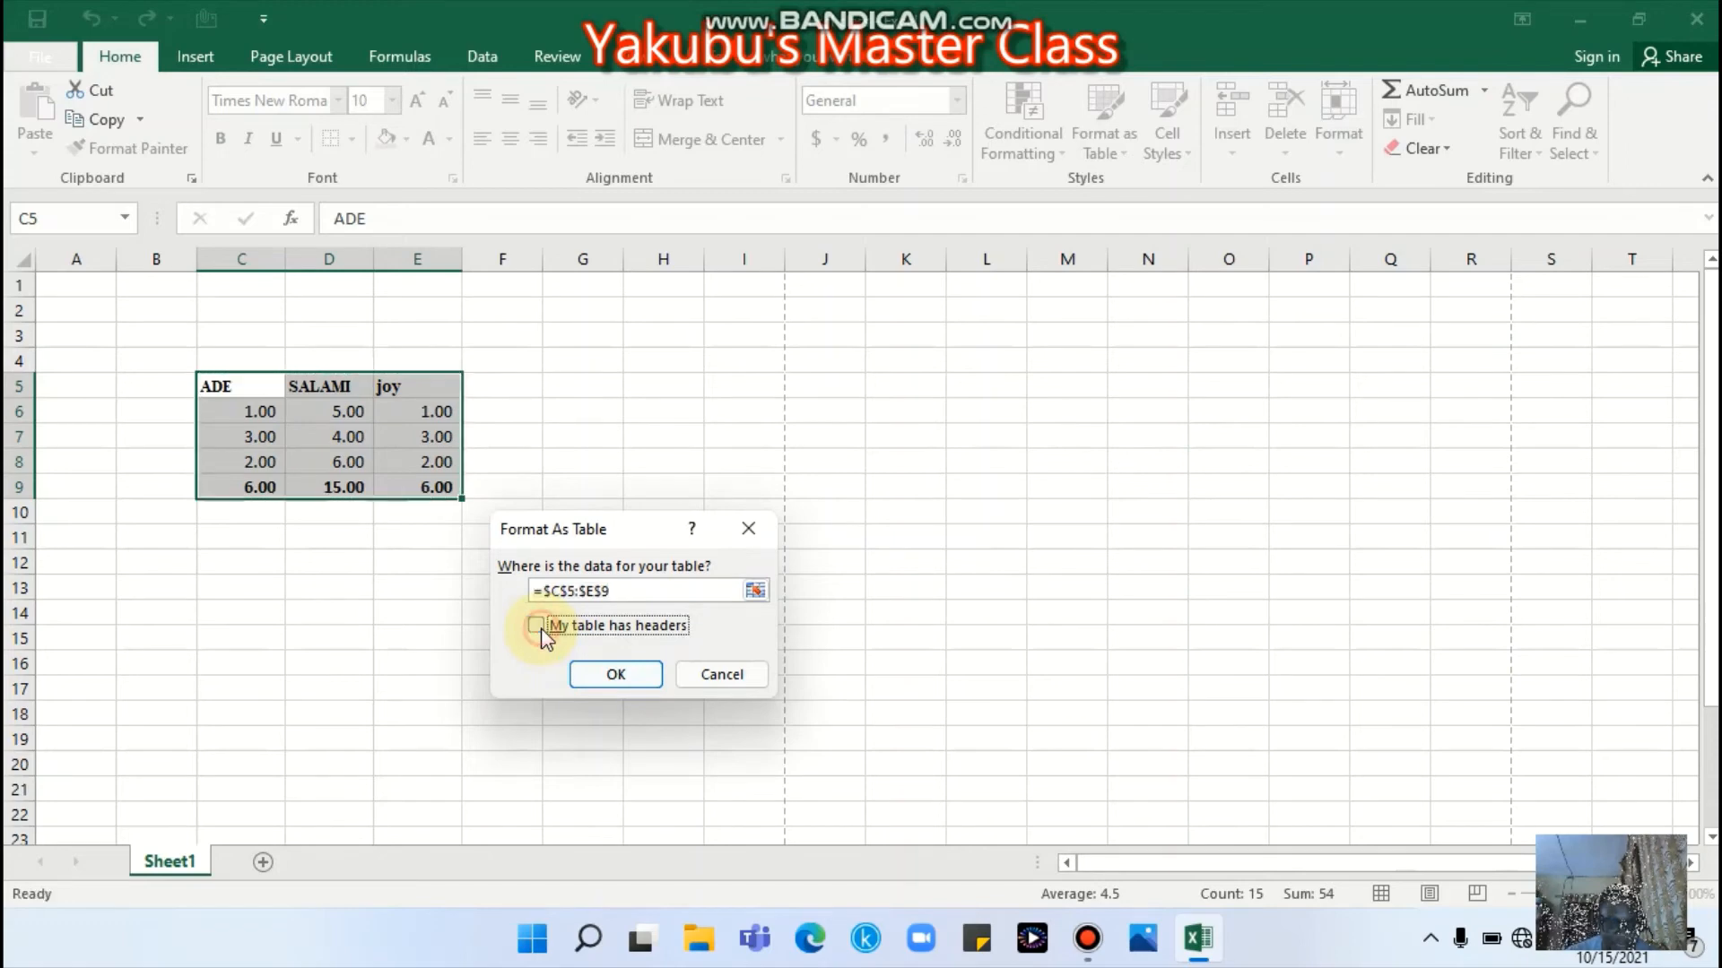
pyautogui.click(618, 675)
pyautogui.click(596, 660)
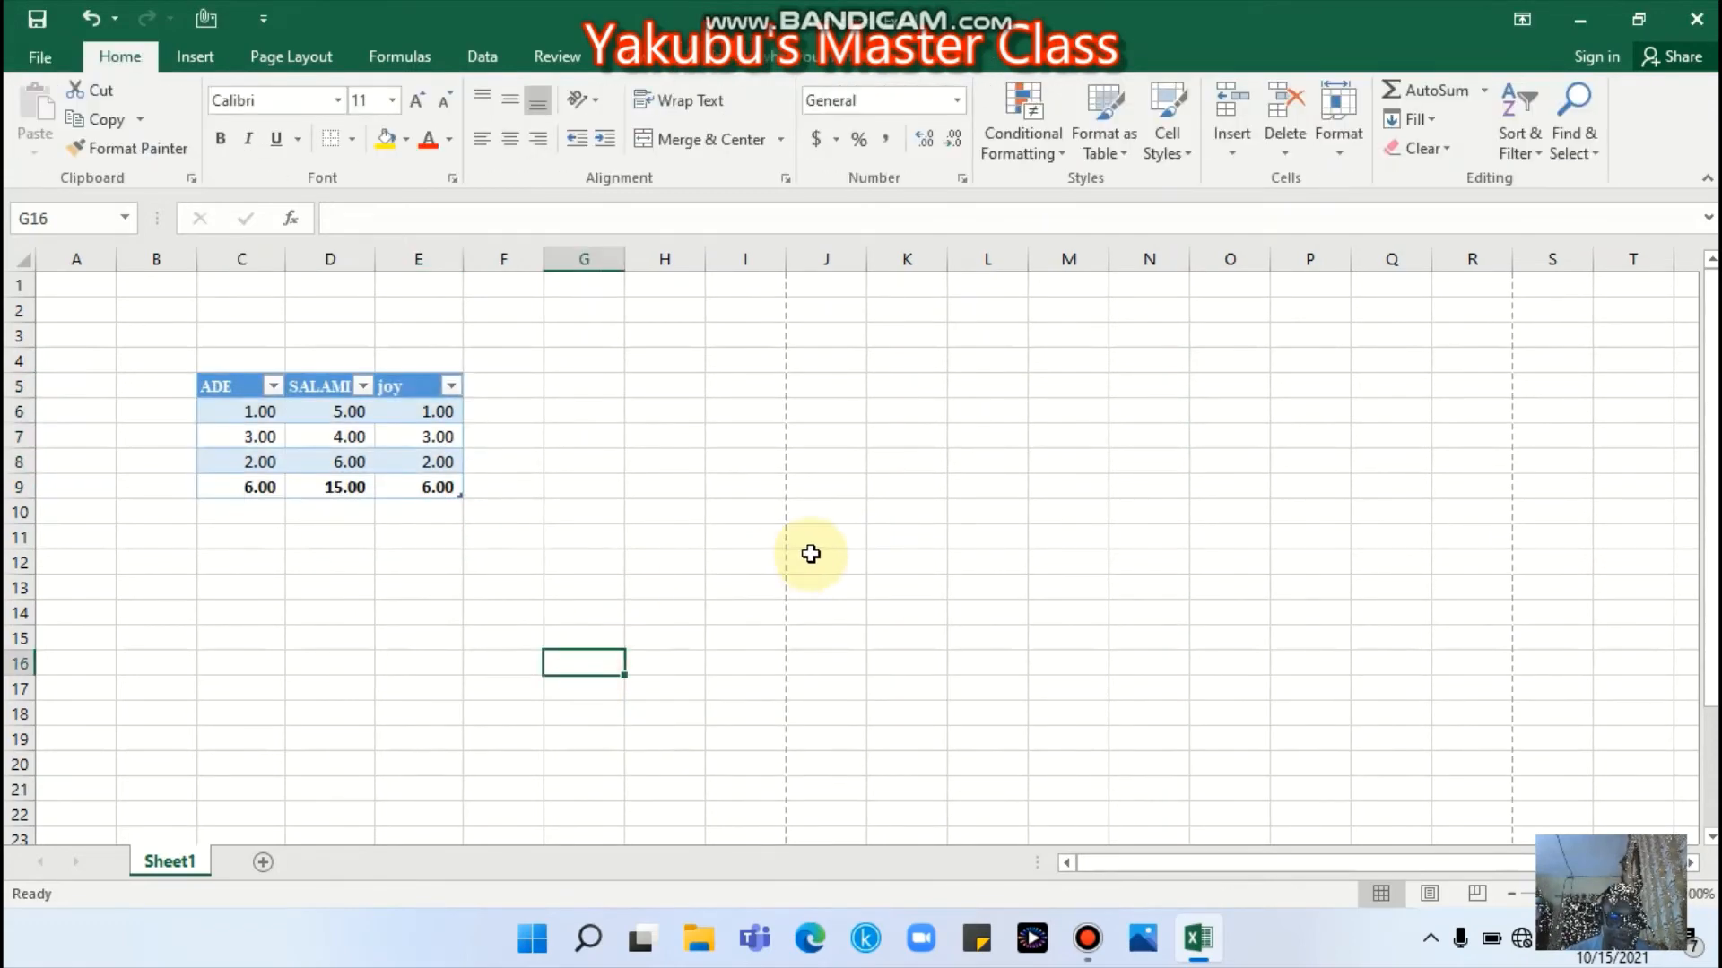
# - Examine the sort and number filter options for the table's first column
pyautogui.click(273, 389)
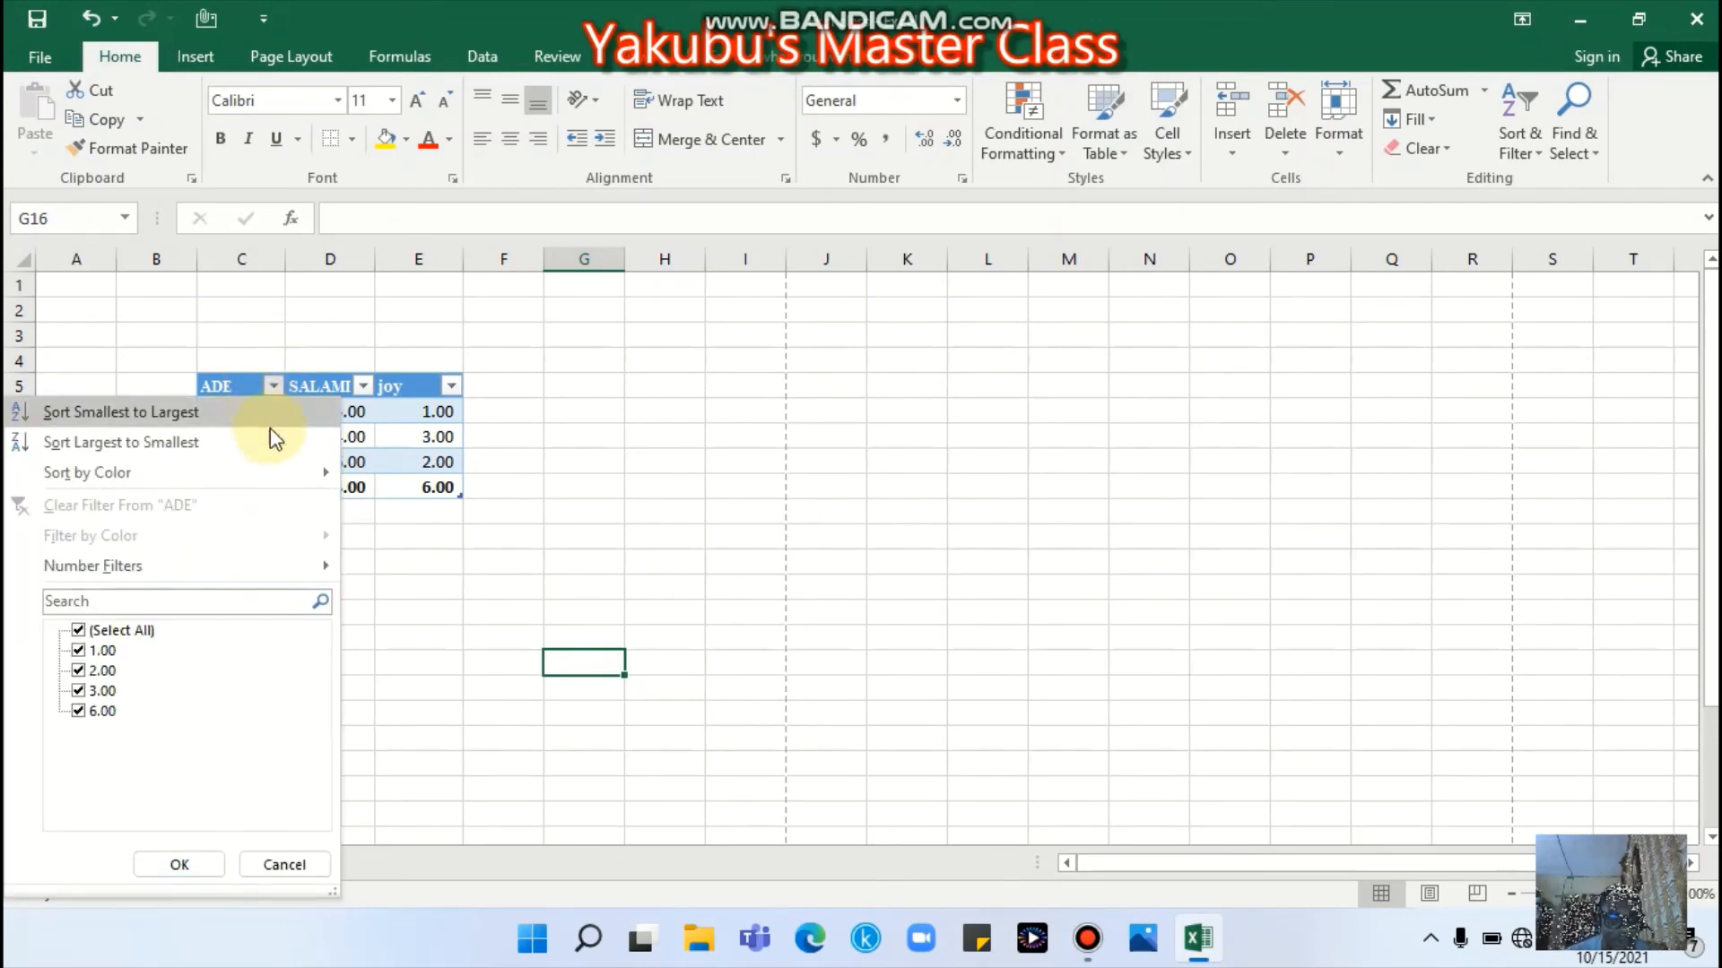
pyautogui.moveTo(328, 578)
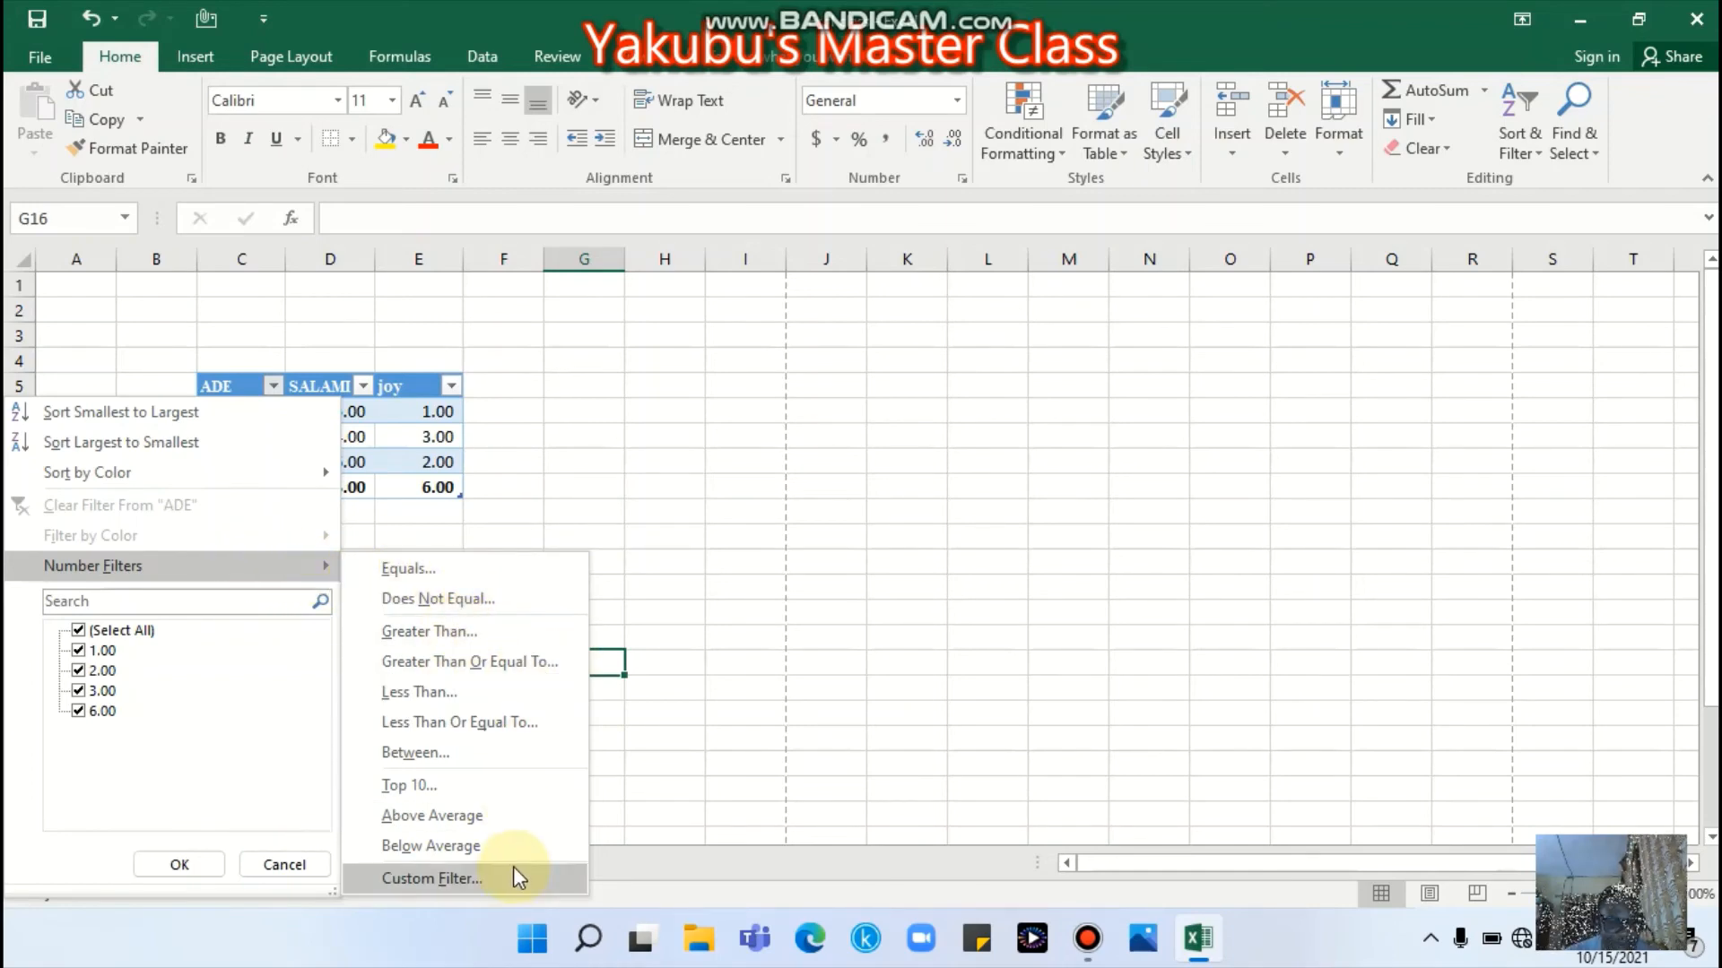
pyautogui.click(590, 523)
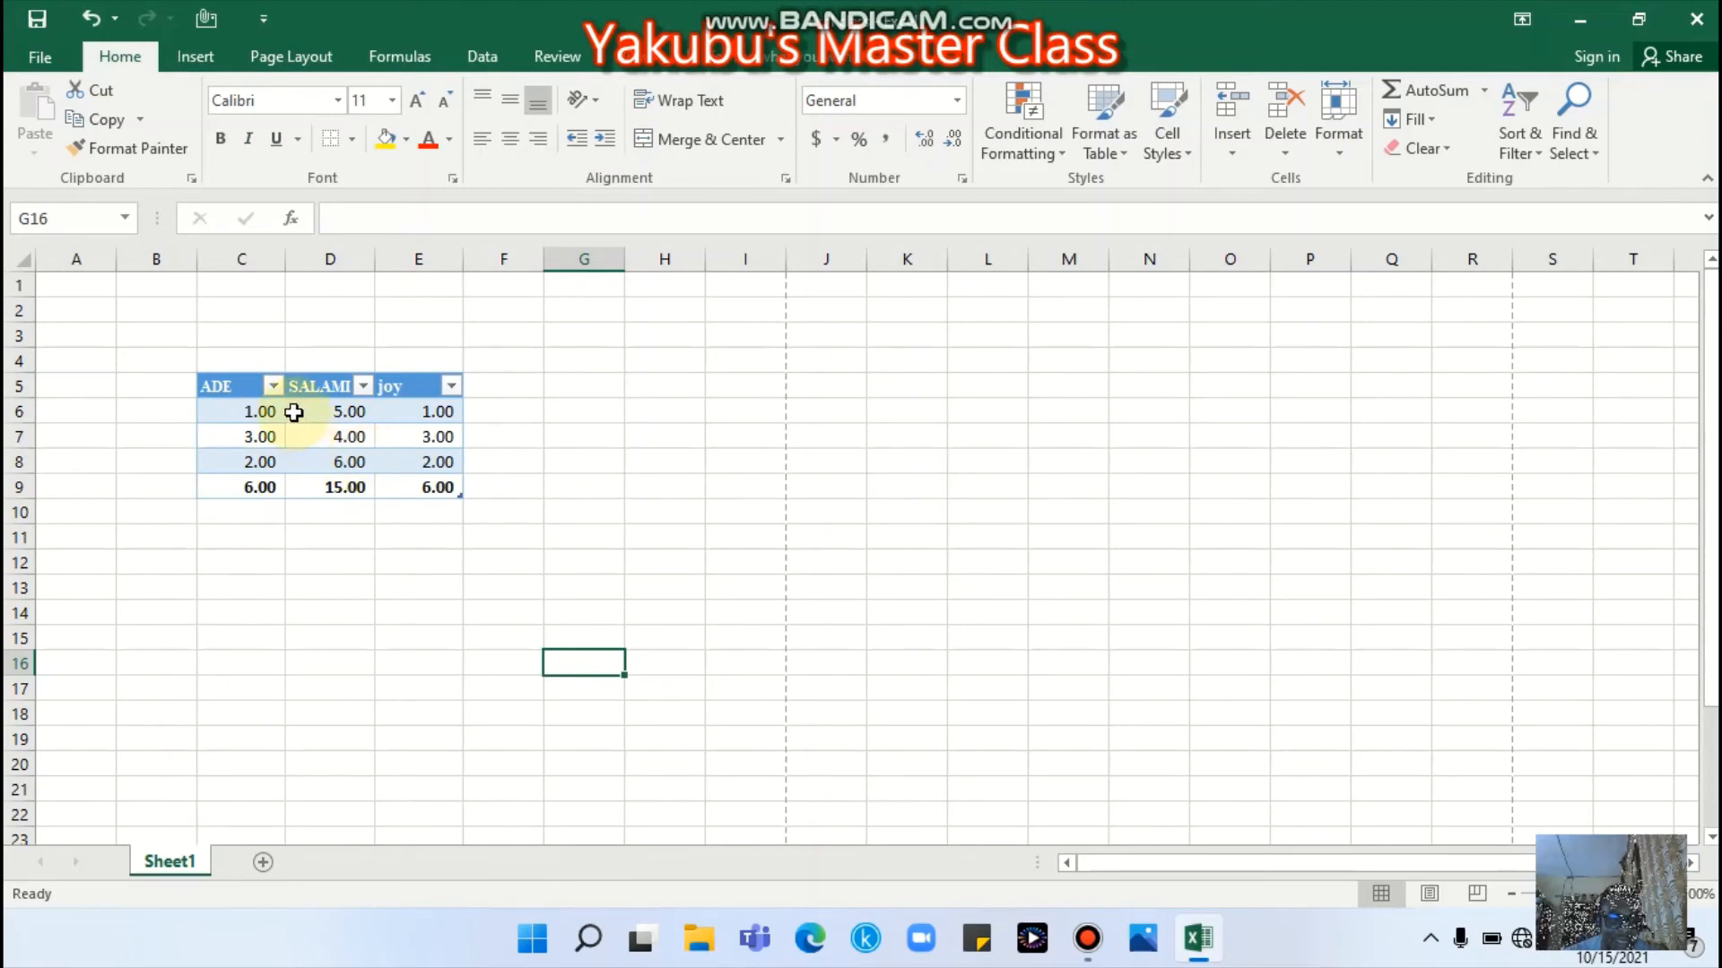
# - Filter the table's first column with a number filter showing only values greater than 1
pyautogui.click(272, 386)
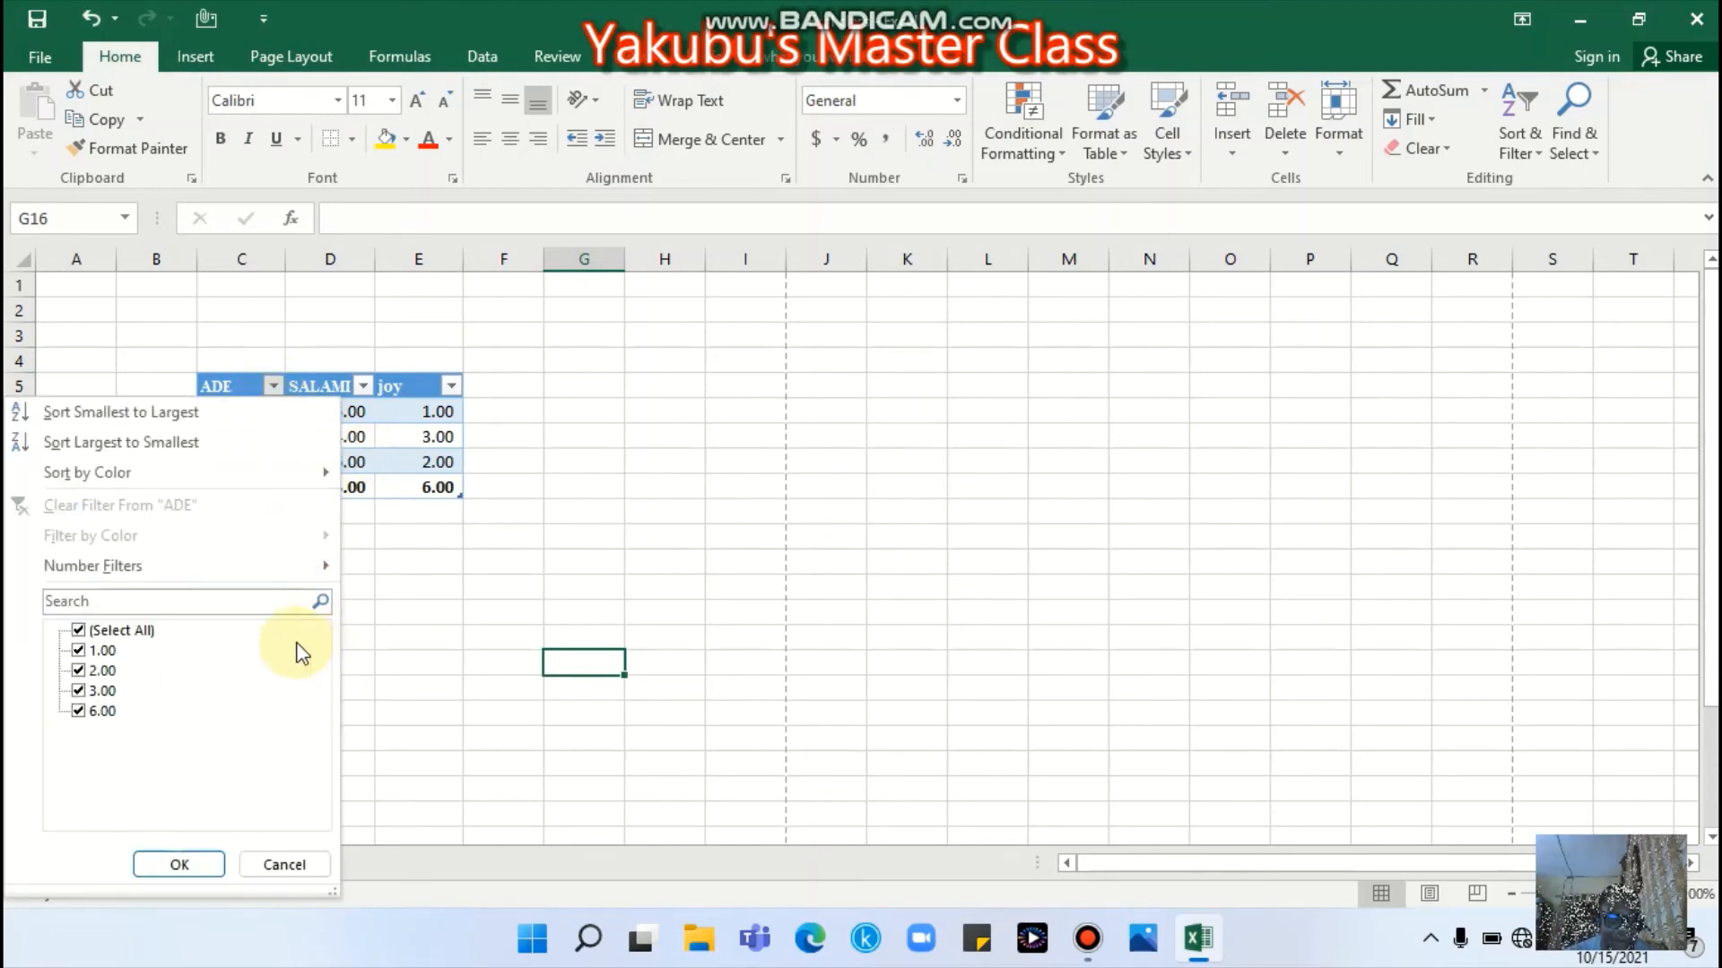
pyautogui.moveTo(192, 563)
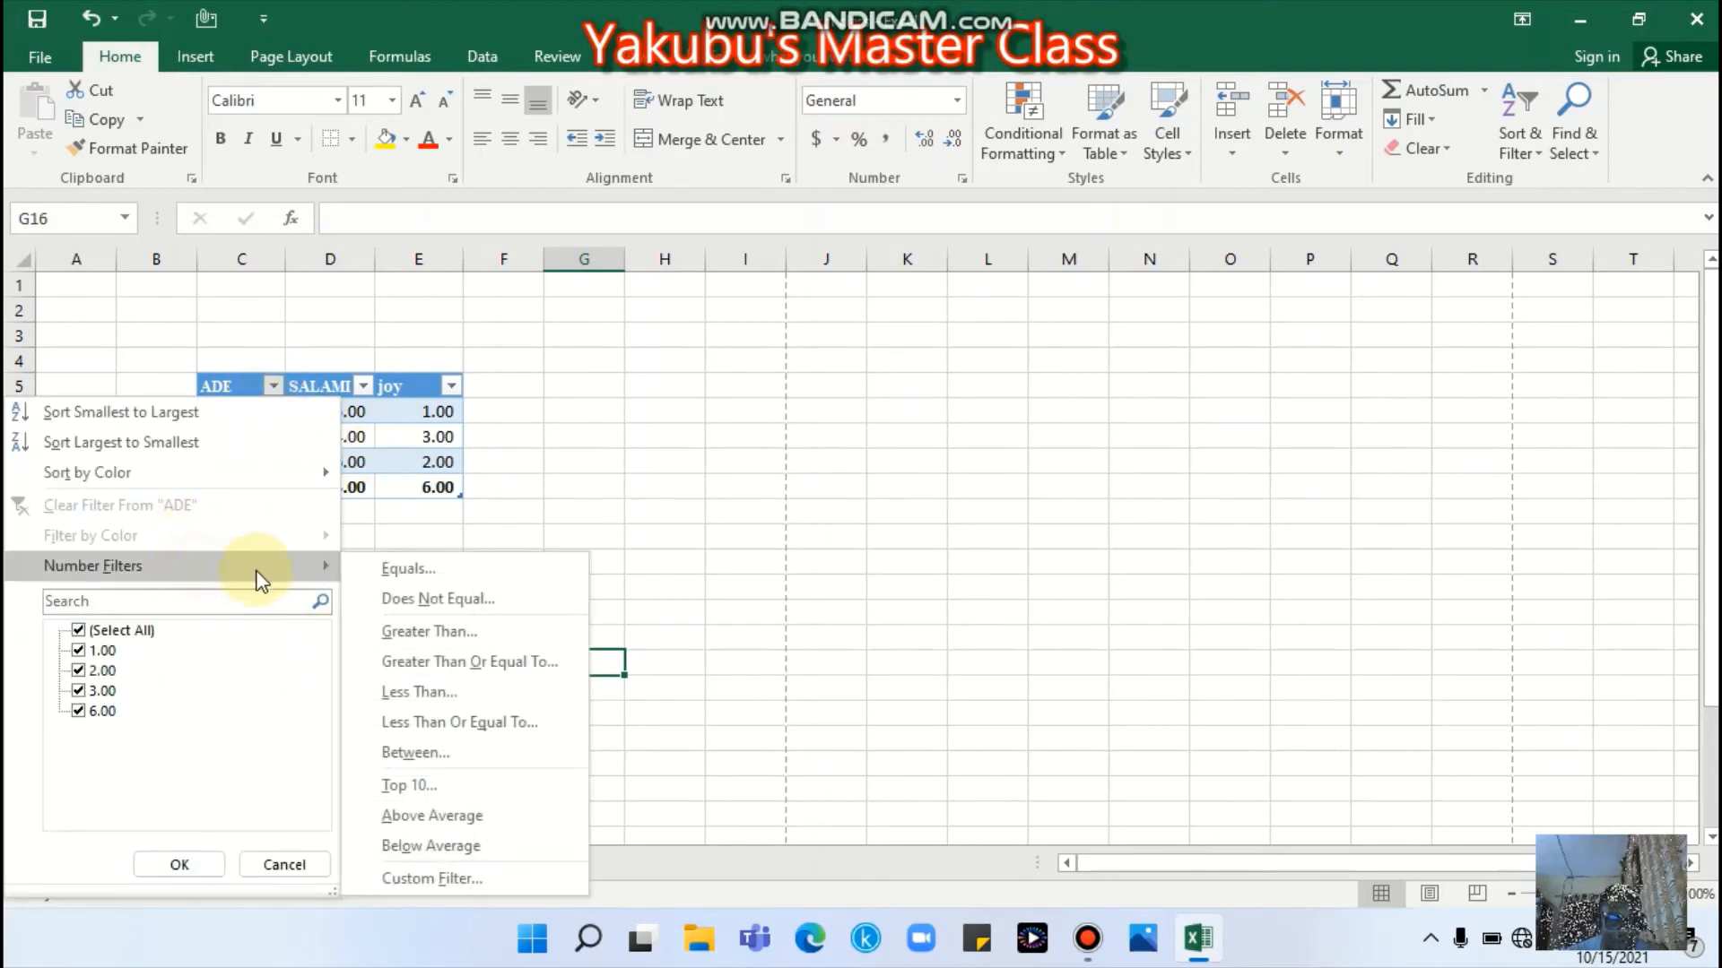
pyautogui.click(424, 631)
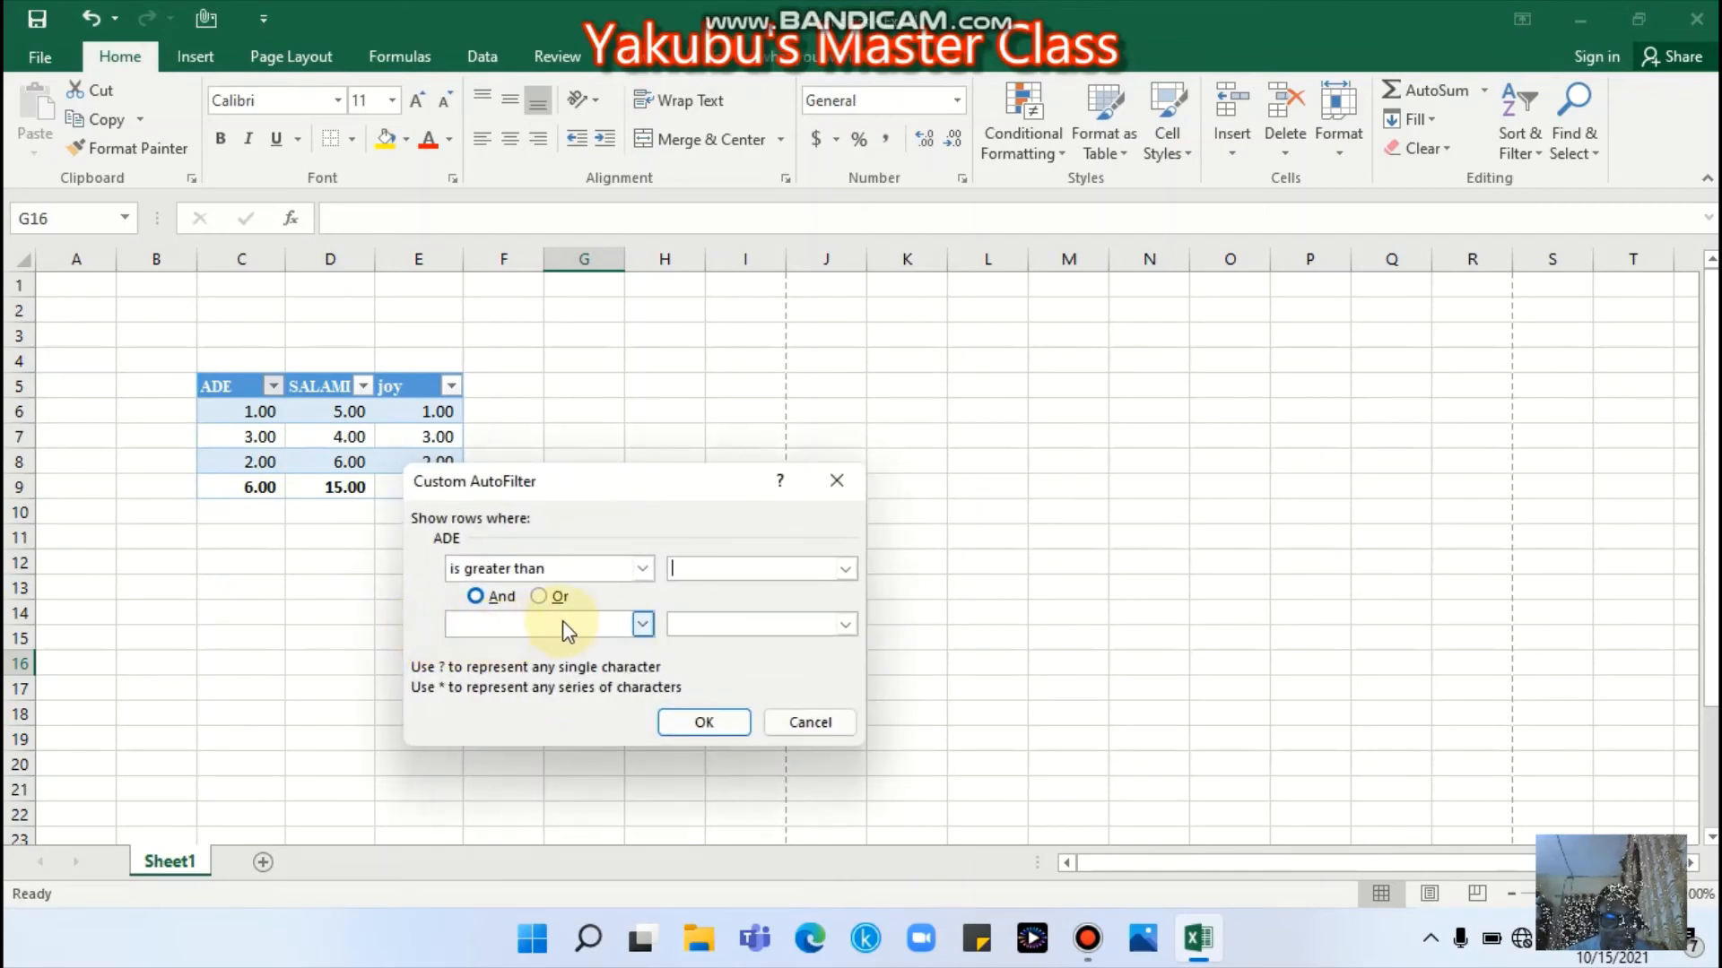
pyautogui.write('1')
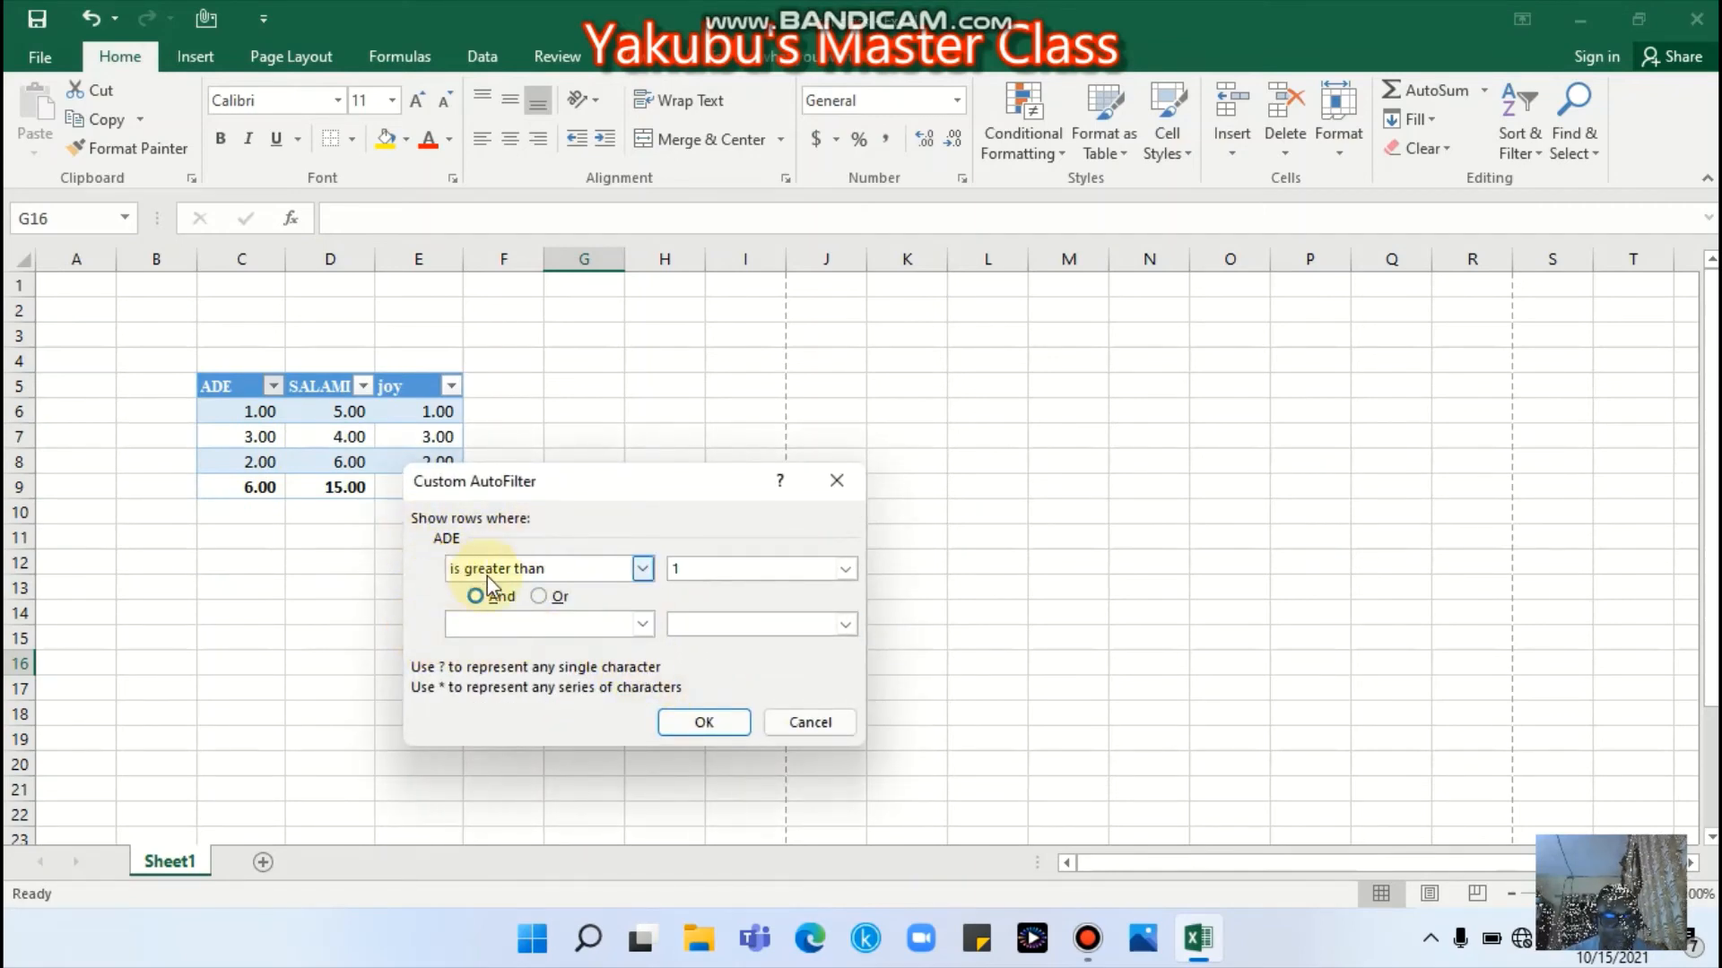
pyautogui.click(713, 725)
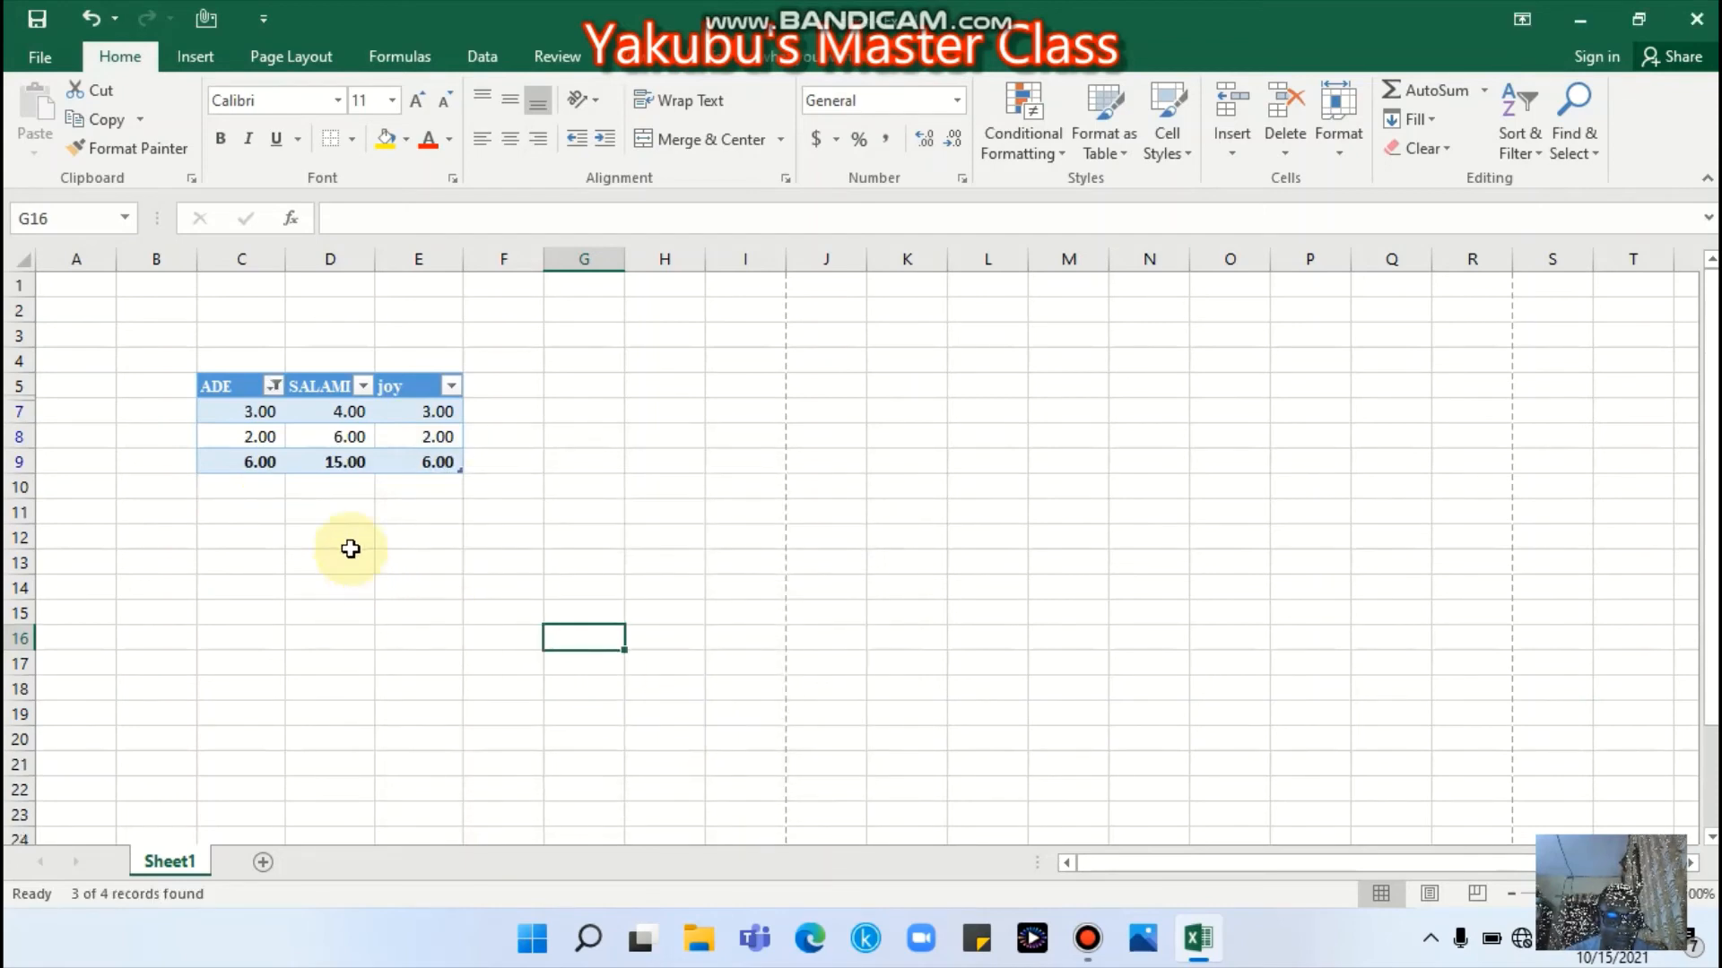
# - Clear the number filter from the table's first column
pyautogui.moveTo(268, 414); pyautogui.dragTo(437, 433)
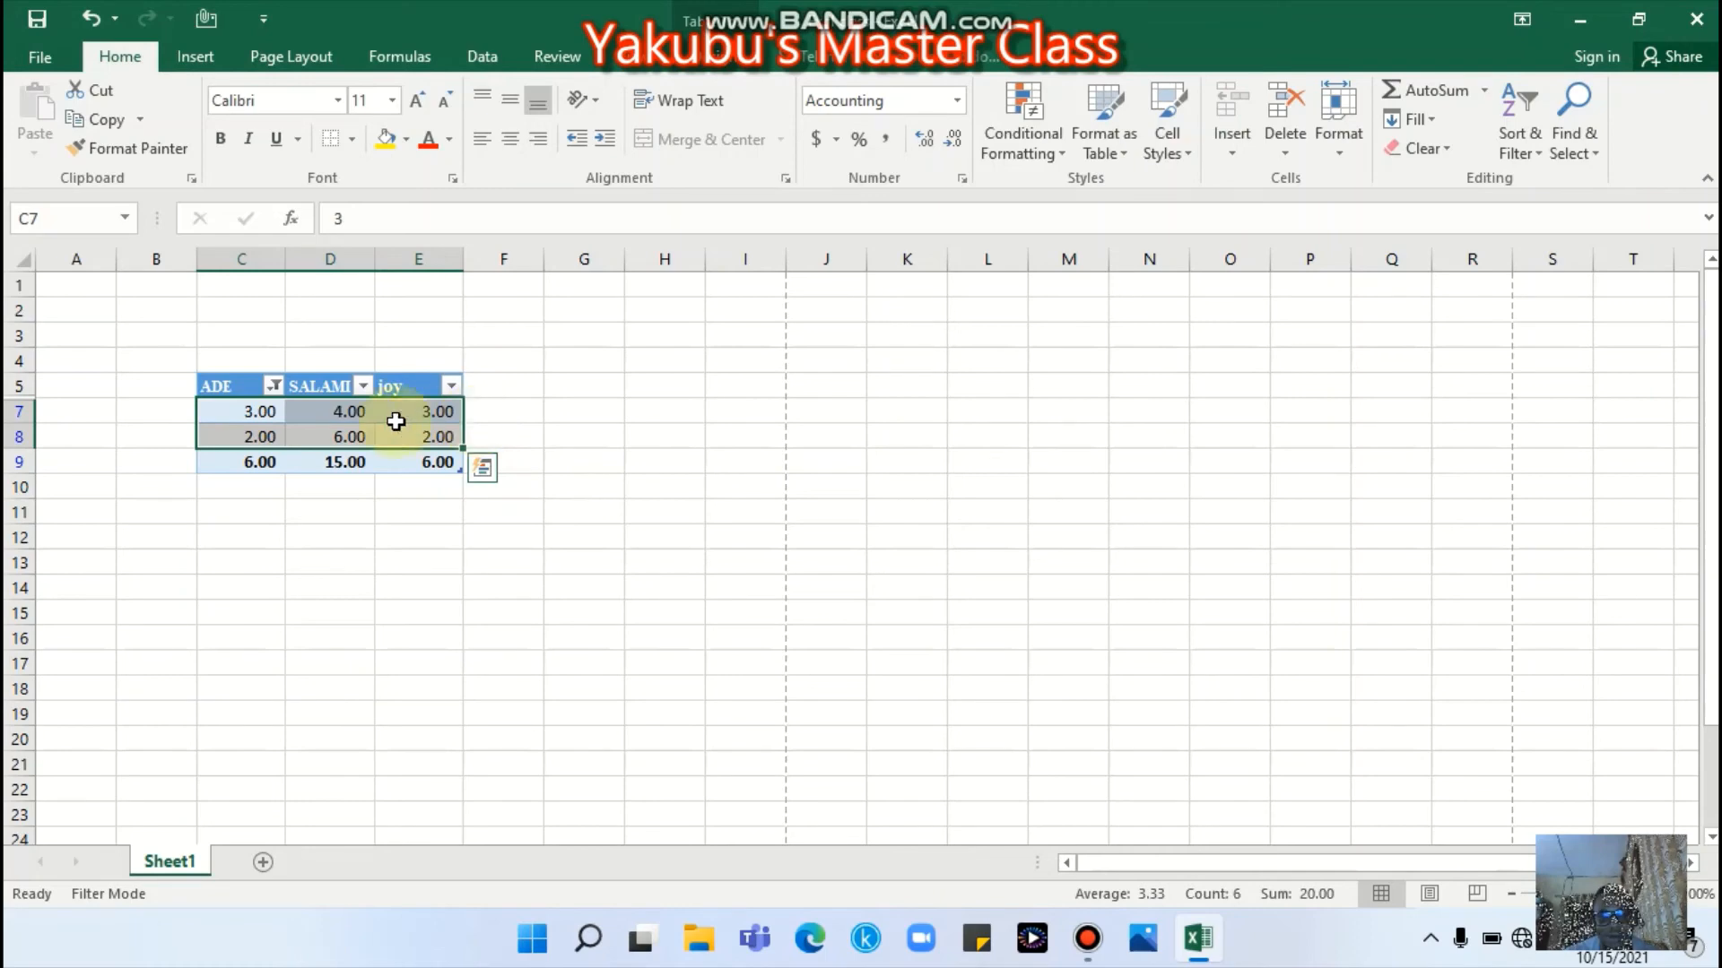
pyautogui.click(274, 387)
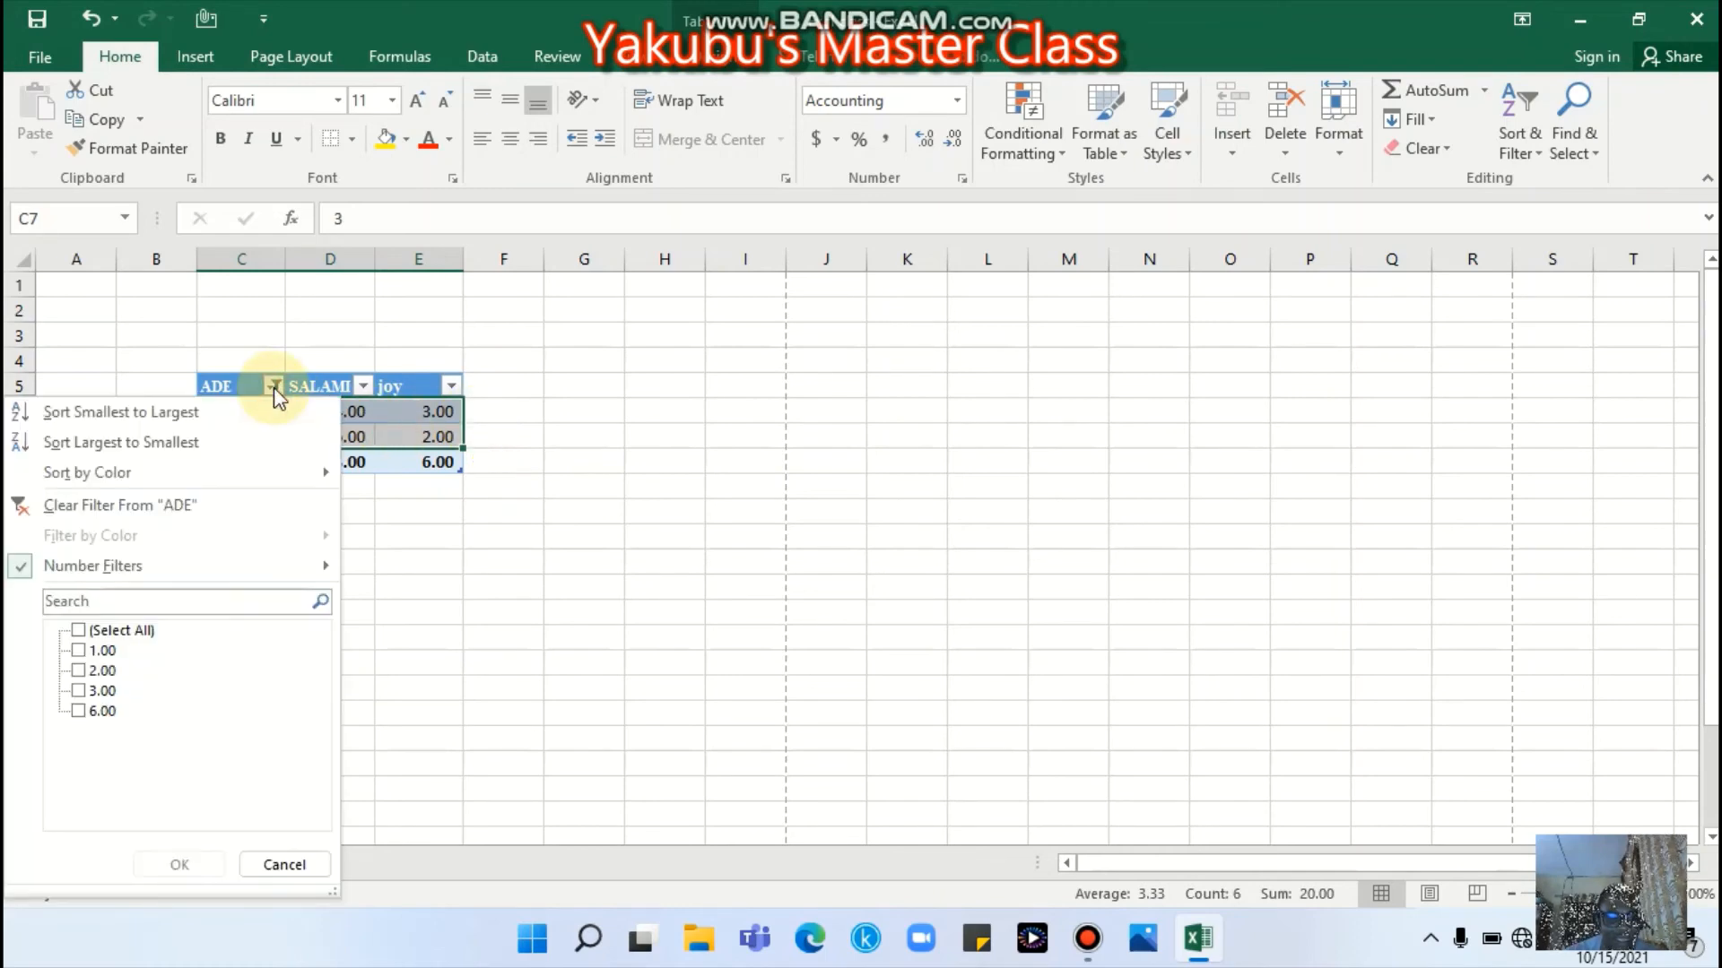
pyautogui.click(57, 508)
pyautogui.click(310, 538)
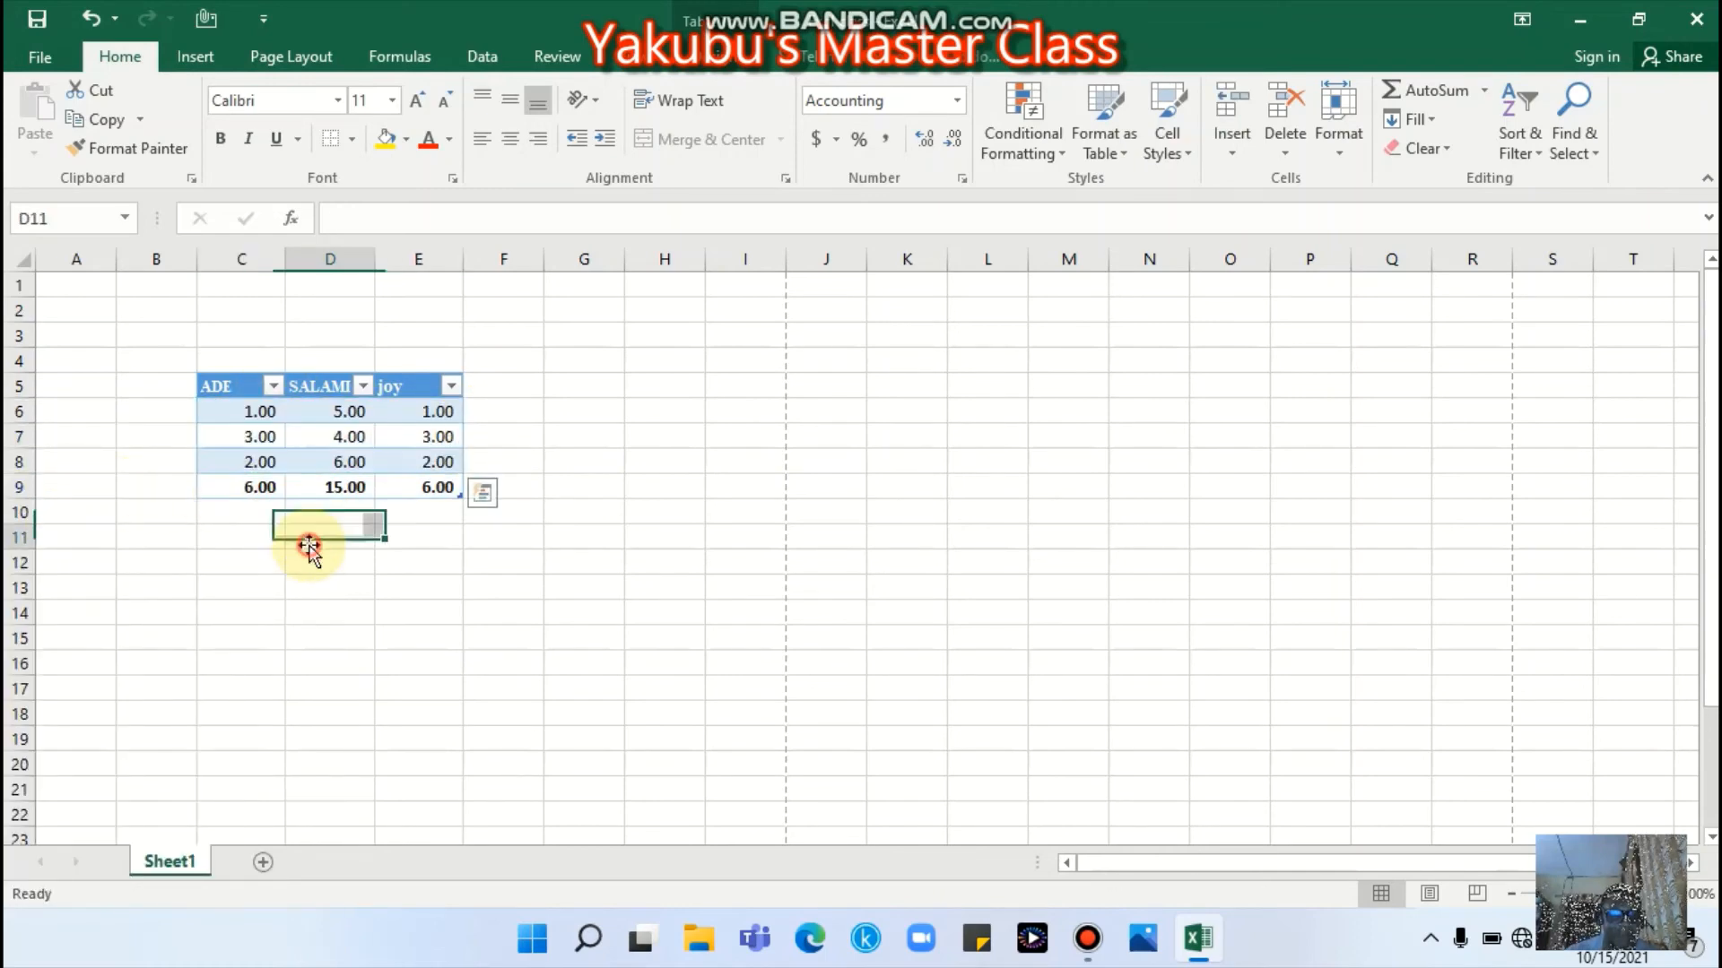